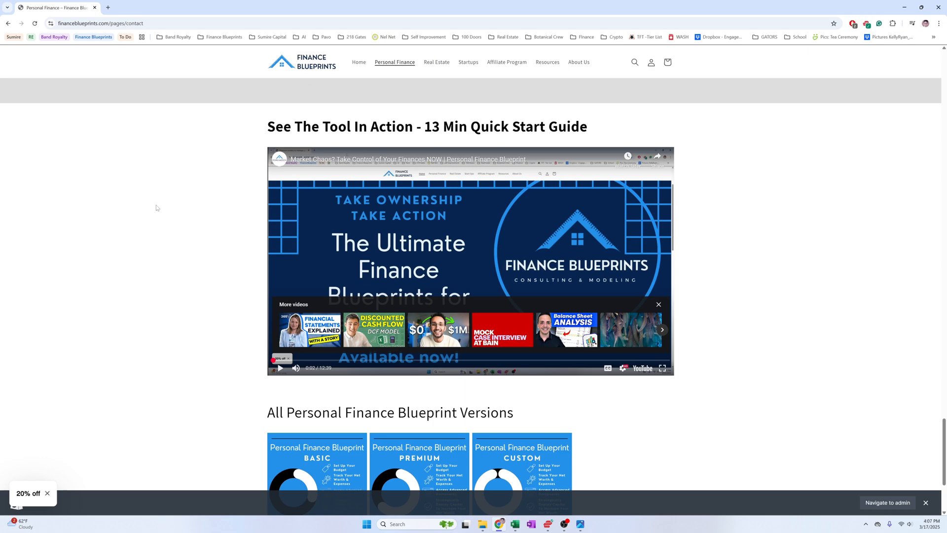
- Review the Personal Finance page's product and dashboard sections, and switch to the Compare To The Market image in Photos
scroll(156, 211, up, 5)
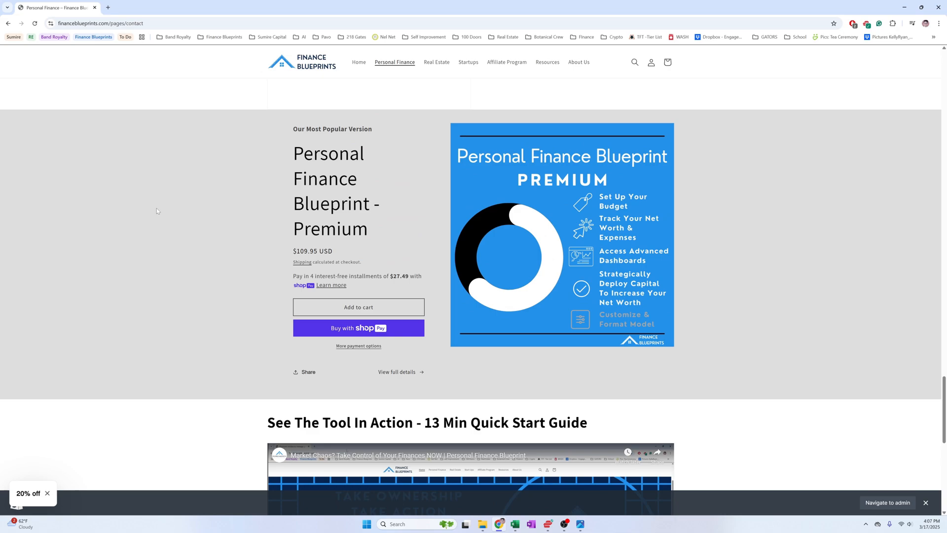
scroll(156, 208, up, 20)
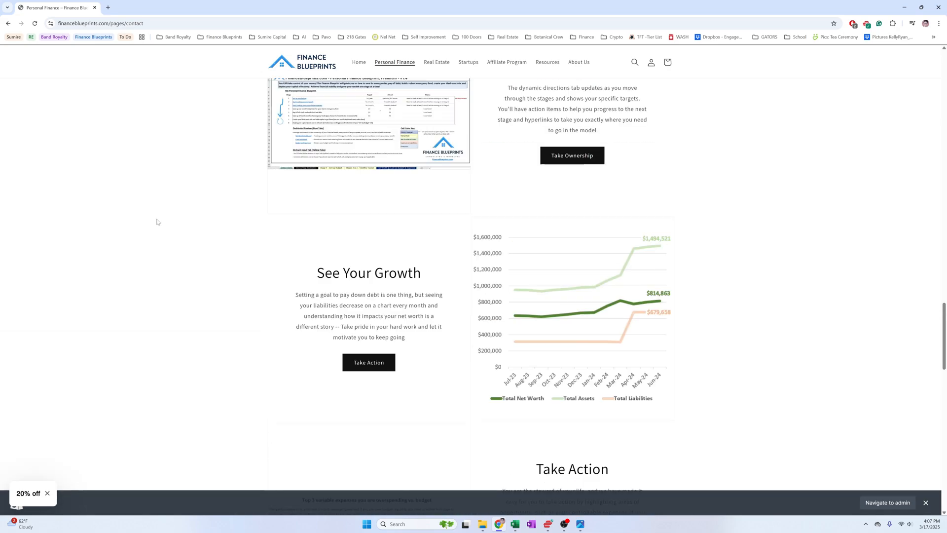
scroll(153, 228, up, 10)
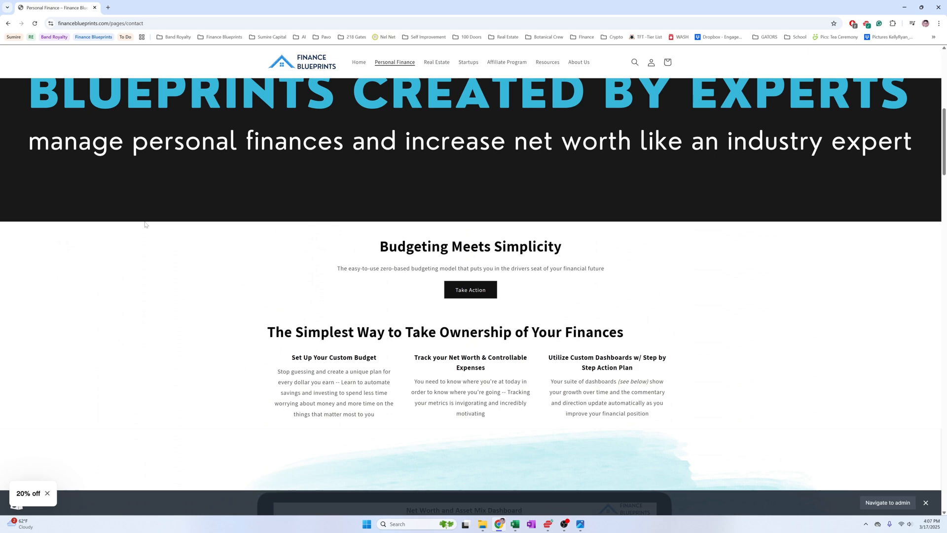
scroll(145, 225, down, 3)
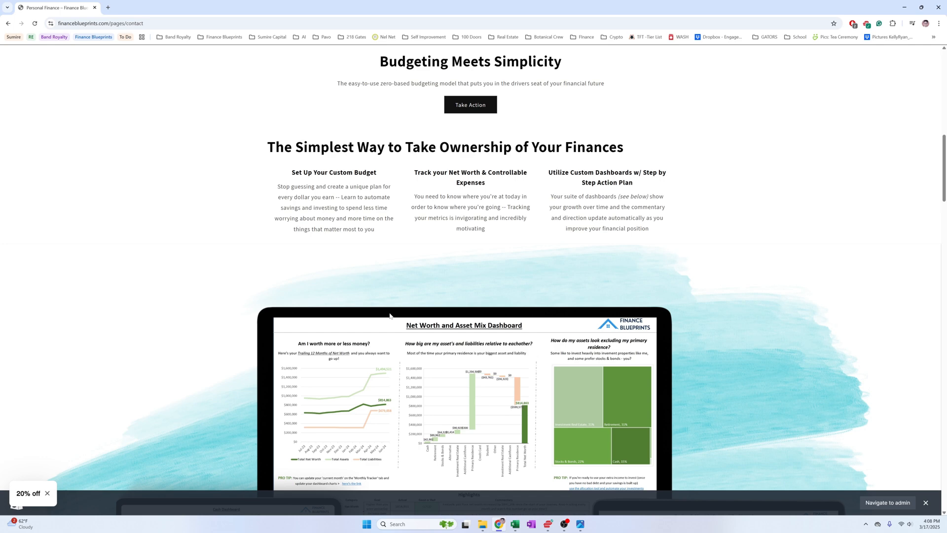
scroll(390, 316, down, 5)
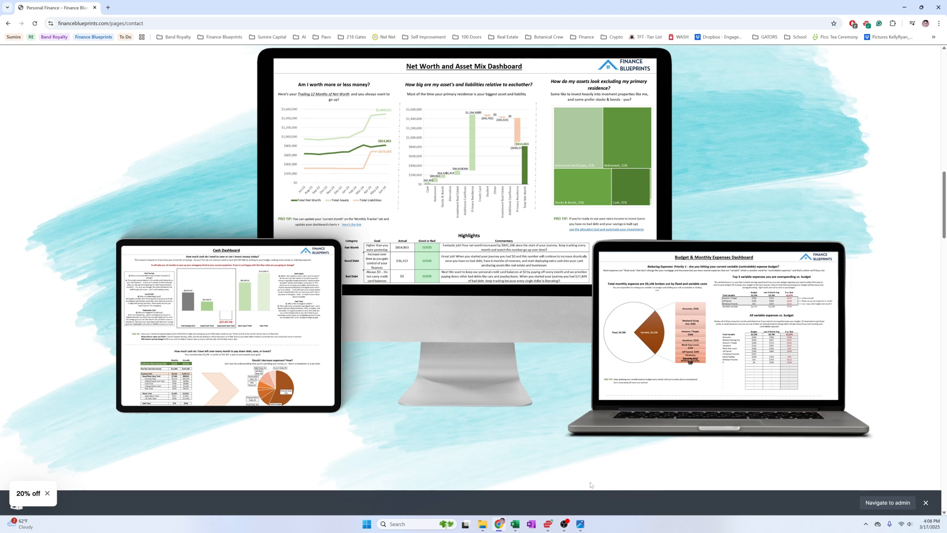
click(580, 524)
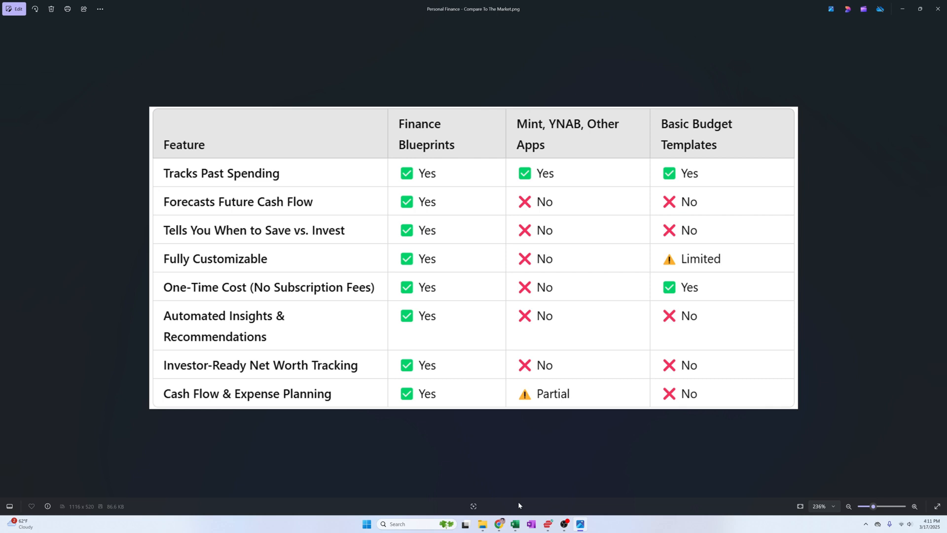
- Switch to Excel to view the blank Premium v1.5 workbook and bring up the filled-in v1.52 personal version
mouse_move(517, 523)
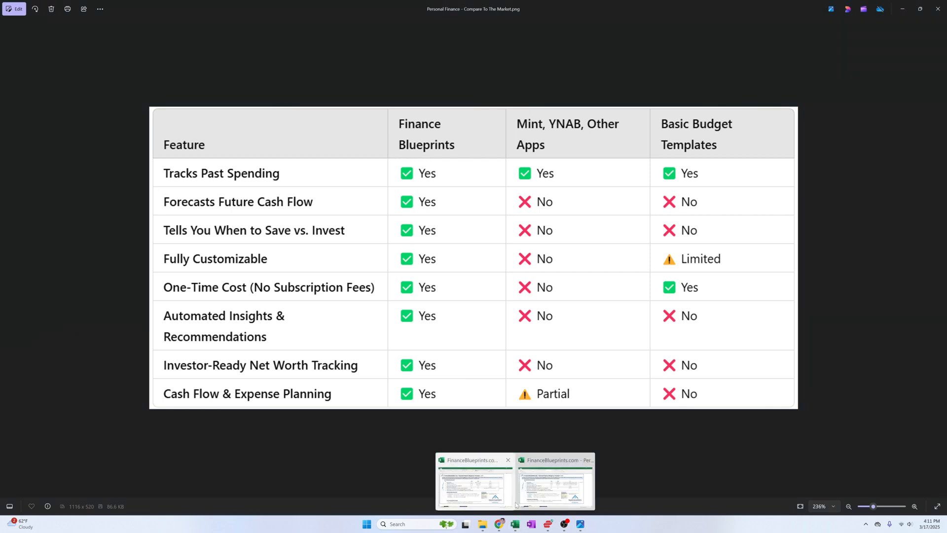
click(586, 479)
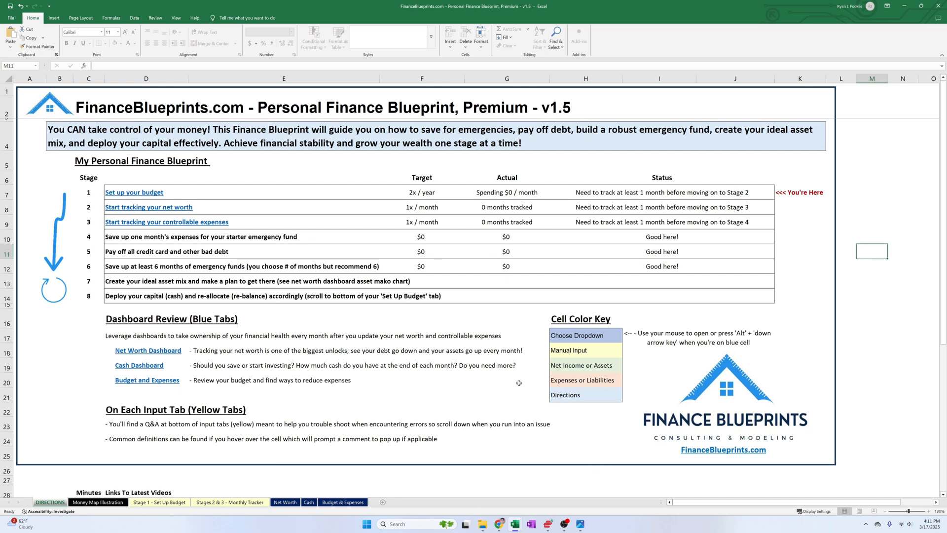
mouse_move(514, 524)
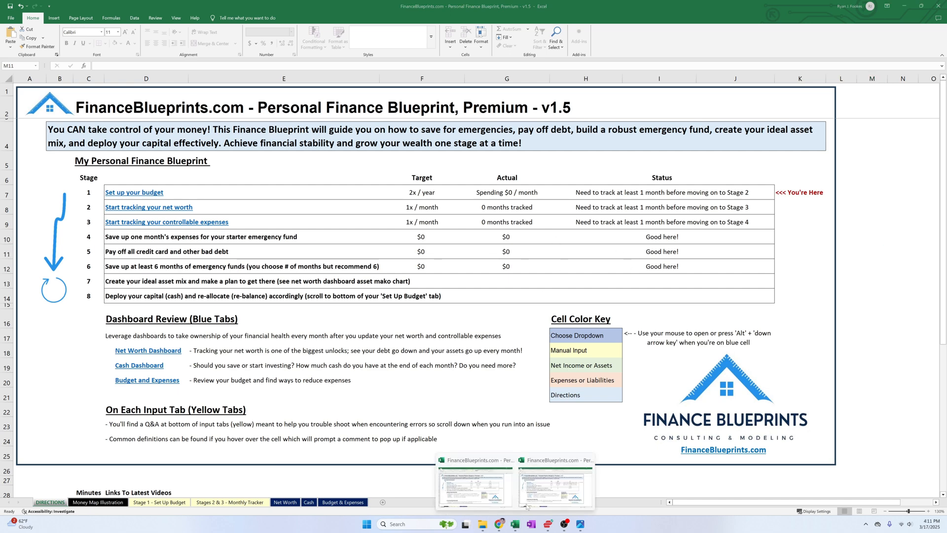
click(462, 473)
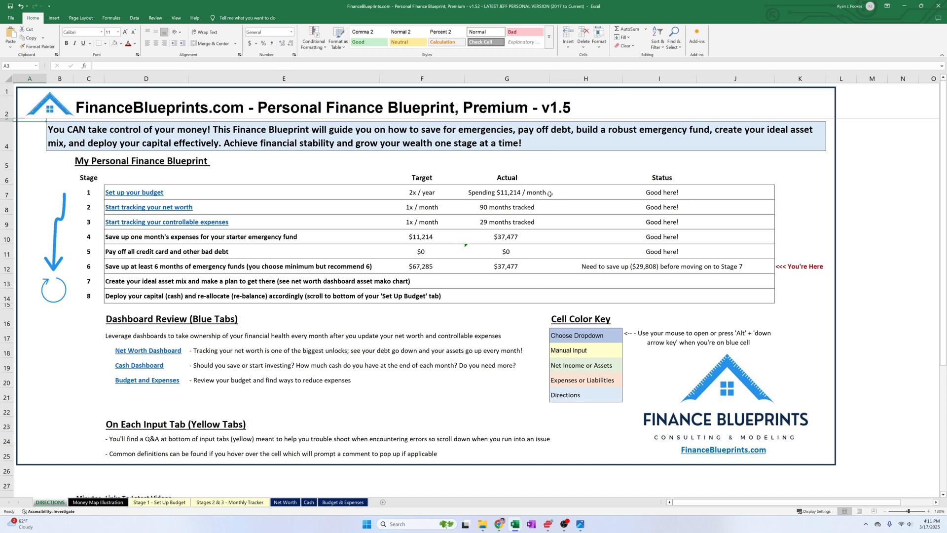
- Examine the stage 1 budget spending and the stage 6 emergency fund target and actual on the DIRECTIONS sheet
click(88, 194)
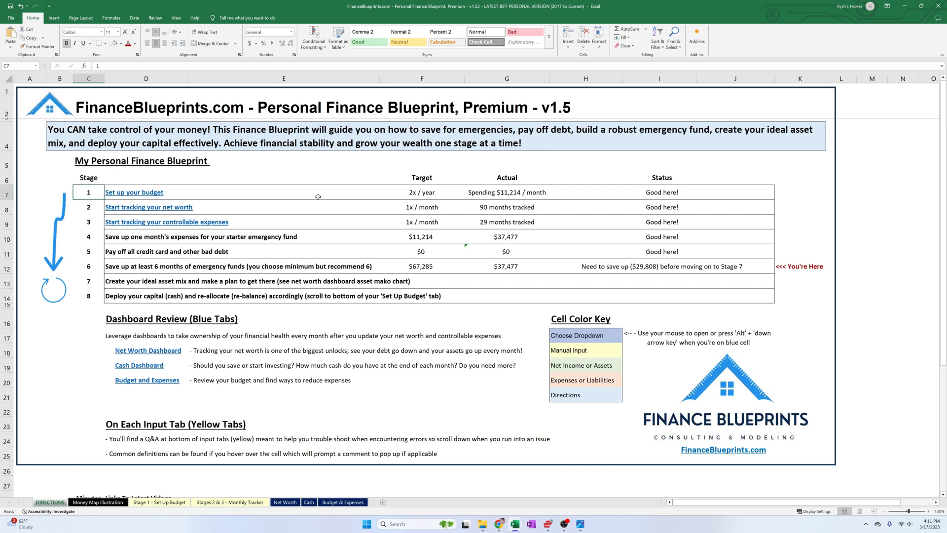
click(504, 192)
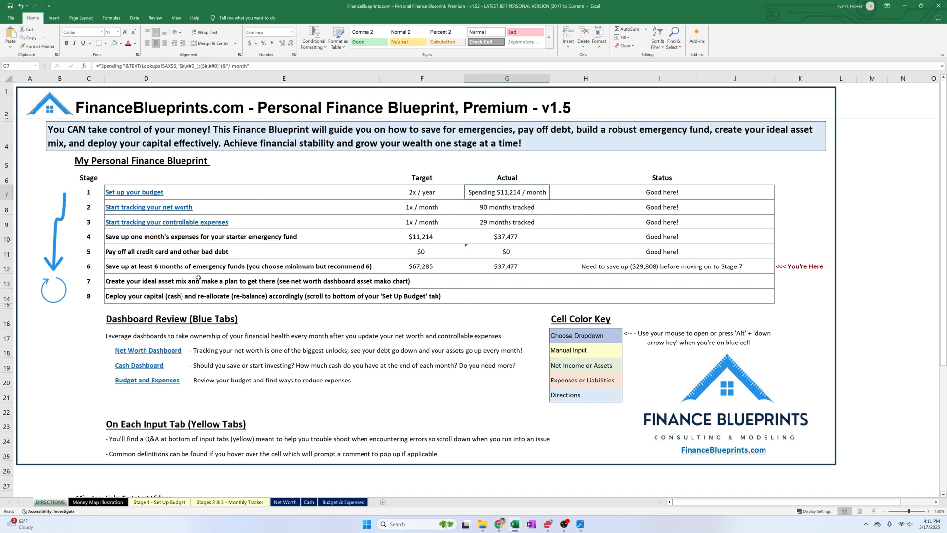
click(123, 267)
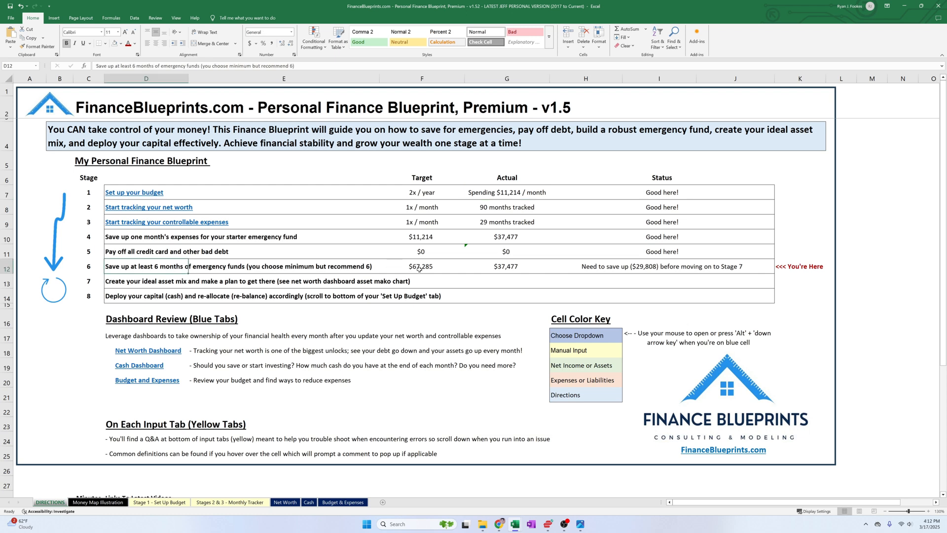
click(511, 267)
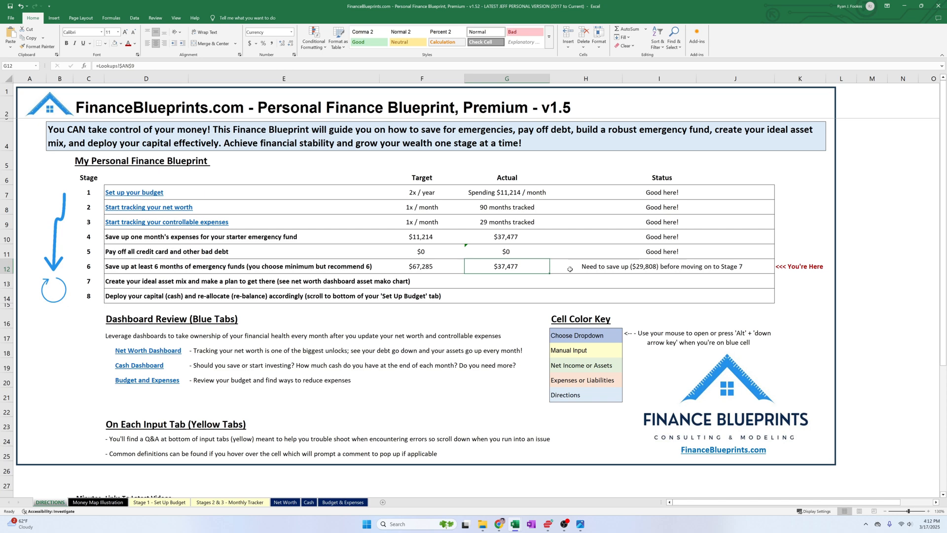
- Return to the blank v1.5 workbook and highlight the Cell Color Key block on the DIRECTIONS sheet
key(alt+Tab)
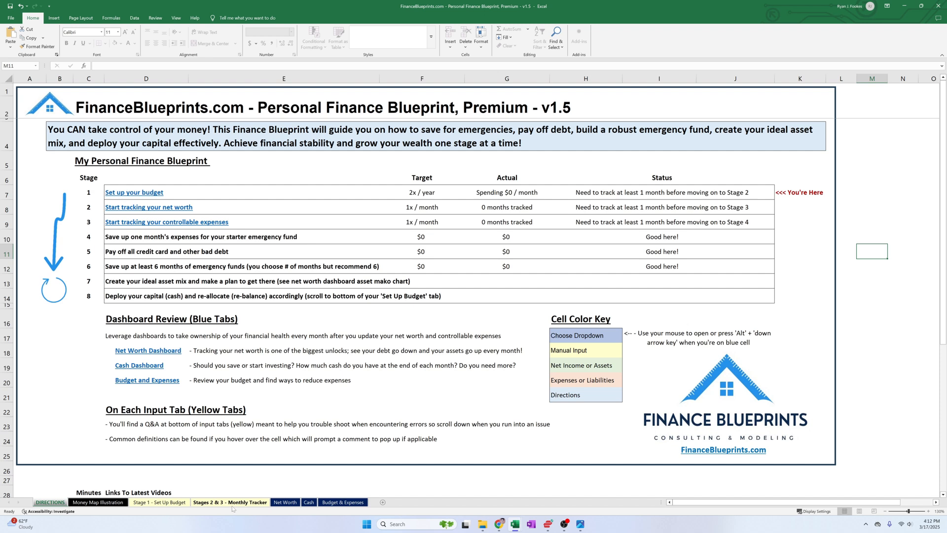
drag(575, 321, 588, 396)
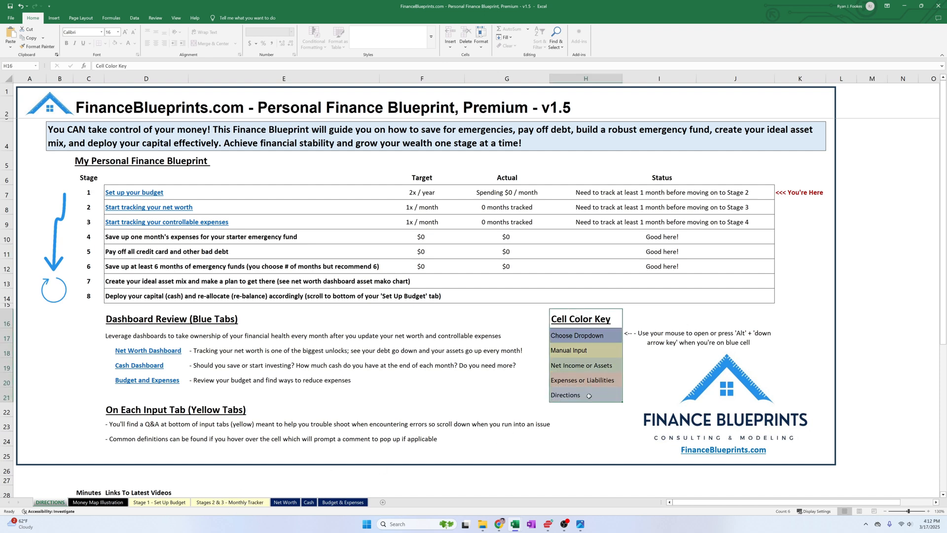
click(589, 411)
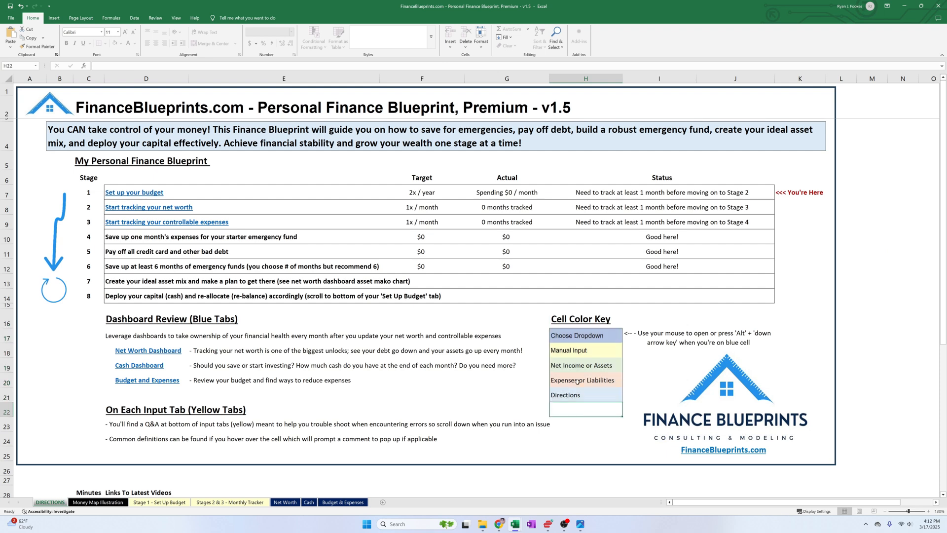
- Inspect the option list of the Choose Dropdown sample cell, keeping its entry, and move to the Manual Input cell
click(587, 341)
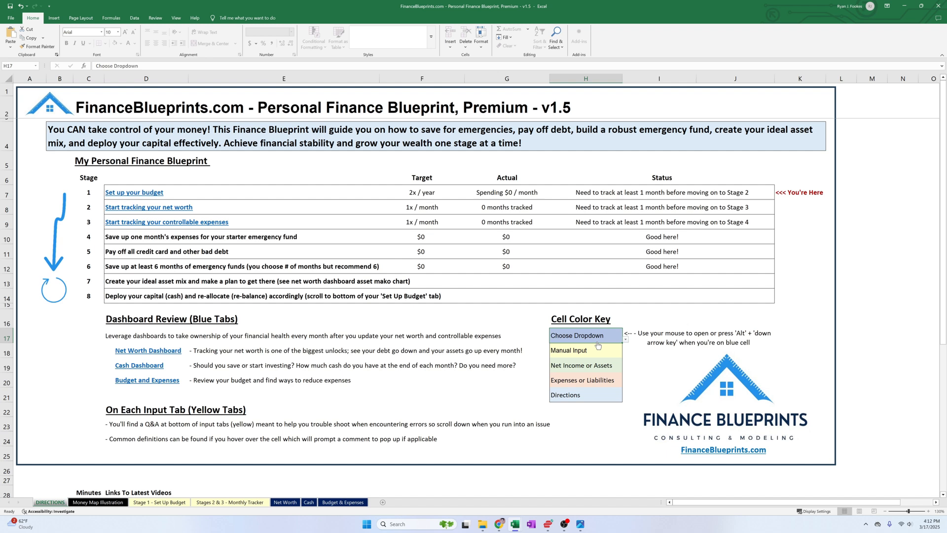
click(626, 340)
click(627, 340)
click(625, 339)
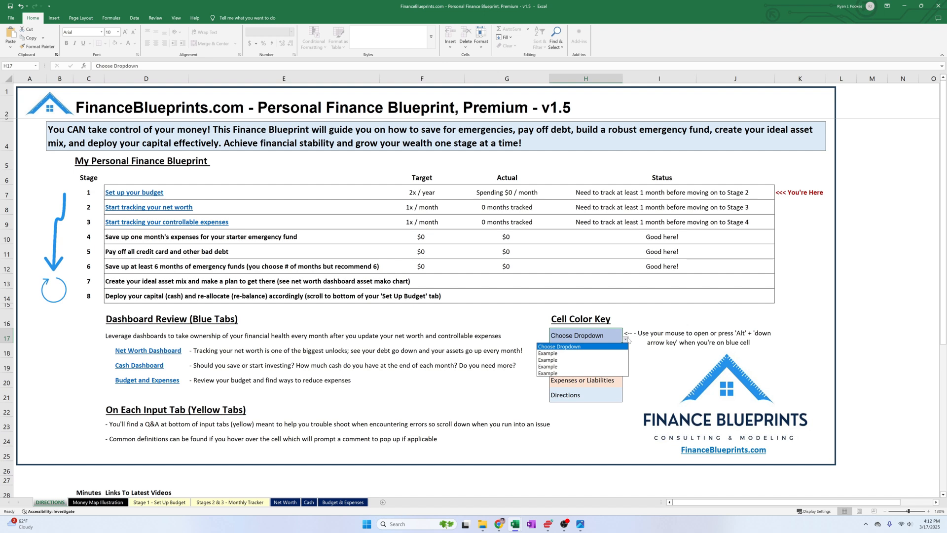
key(Down)
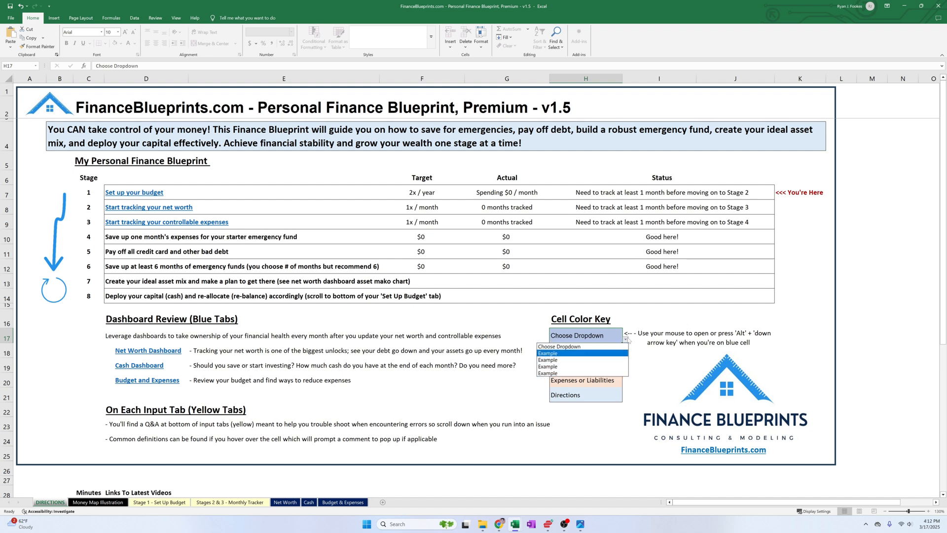
click(627, 340)
key(Down)
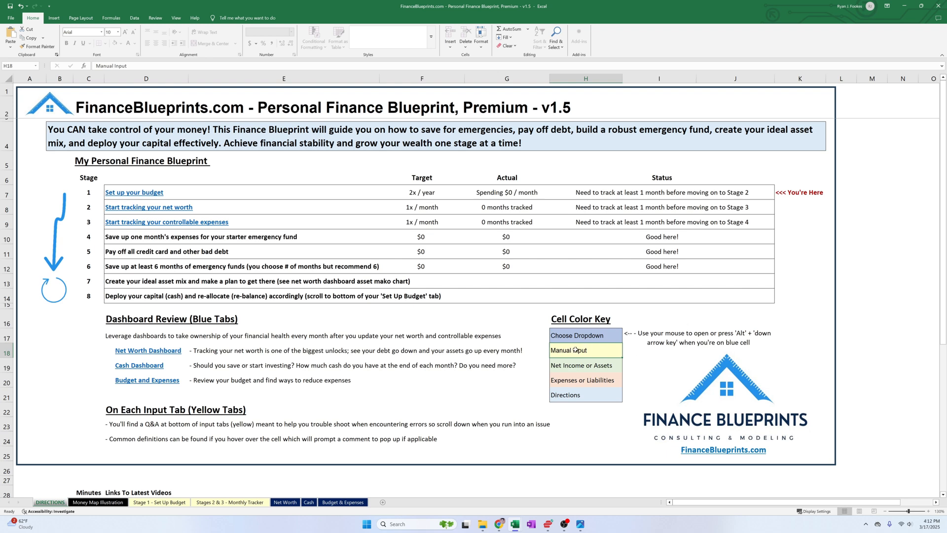
- Go through the Net Income or Assets, Expenses or Liabilities, and Directions entries of the Cell Color Key
click(616, 369)
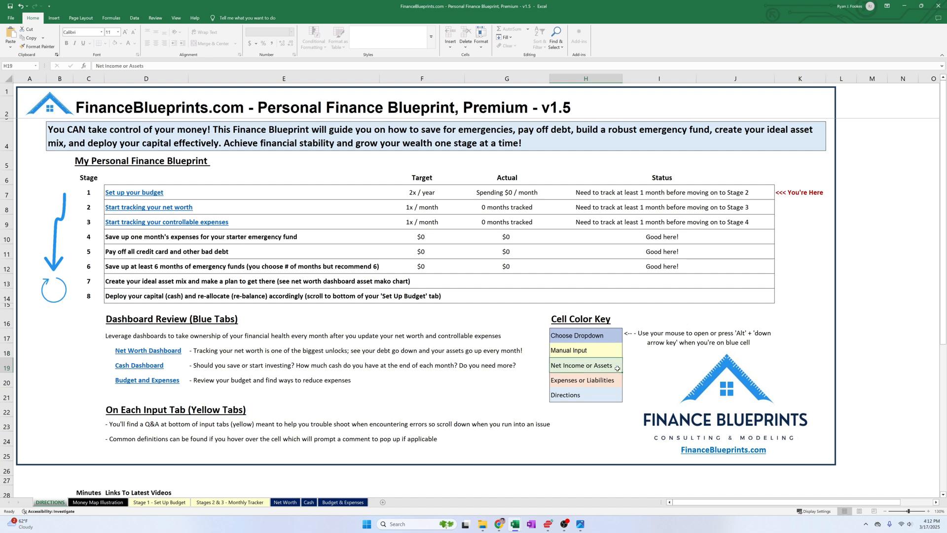
click(619, 382)
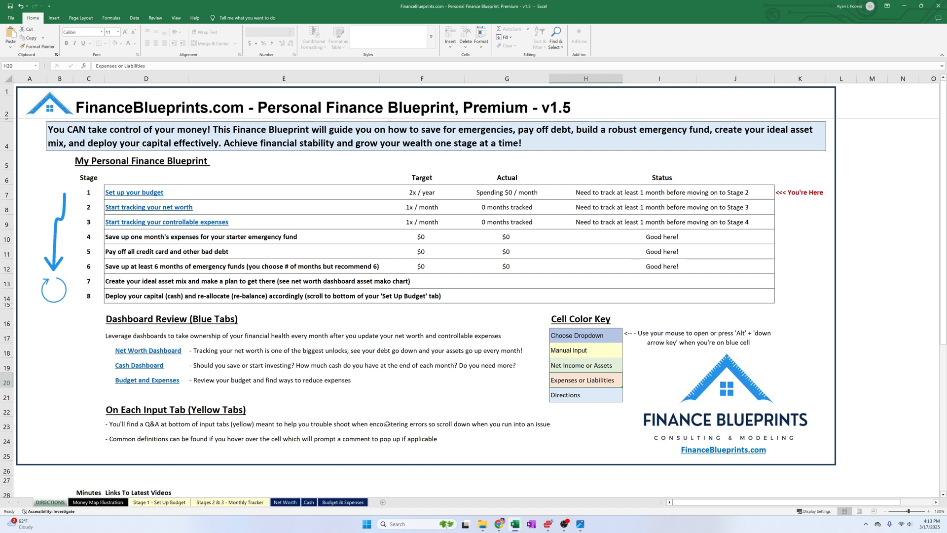
click(569, 395)
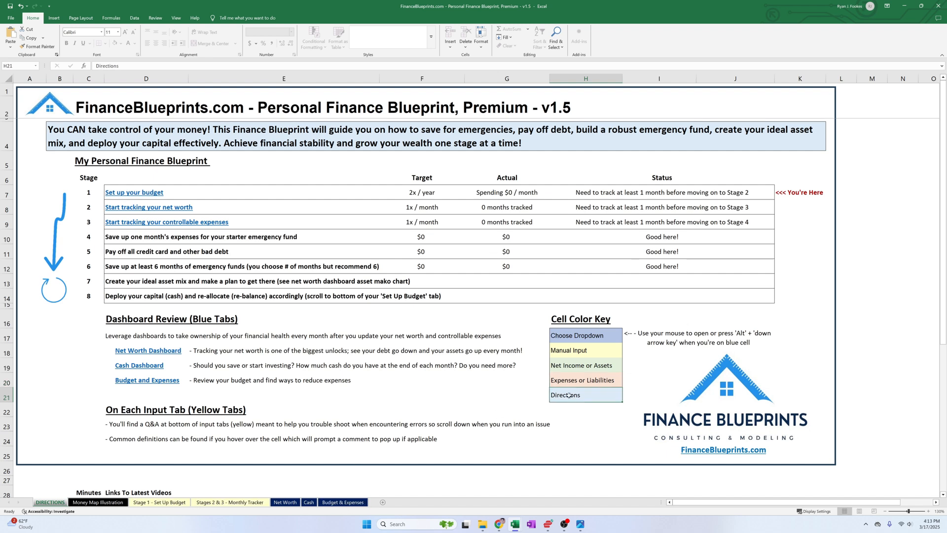
- Review the latest video links and version updates below the main directions, and check the empty area beneath them
scroll(331, 356, down, 4)
scroll(323, 364, down, 1)
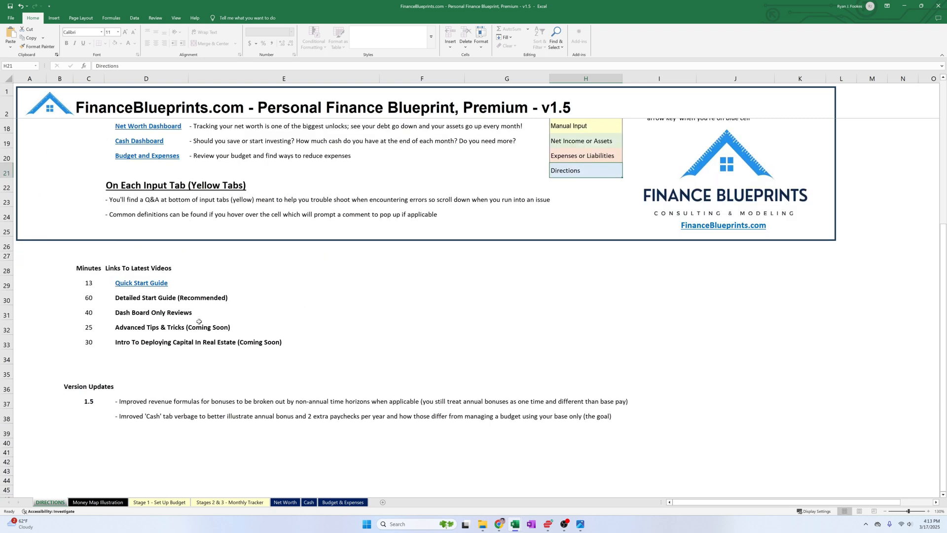
scroll(63, 330, down, 3)
drag(60, 328, 59, 422)
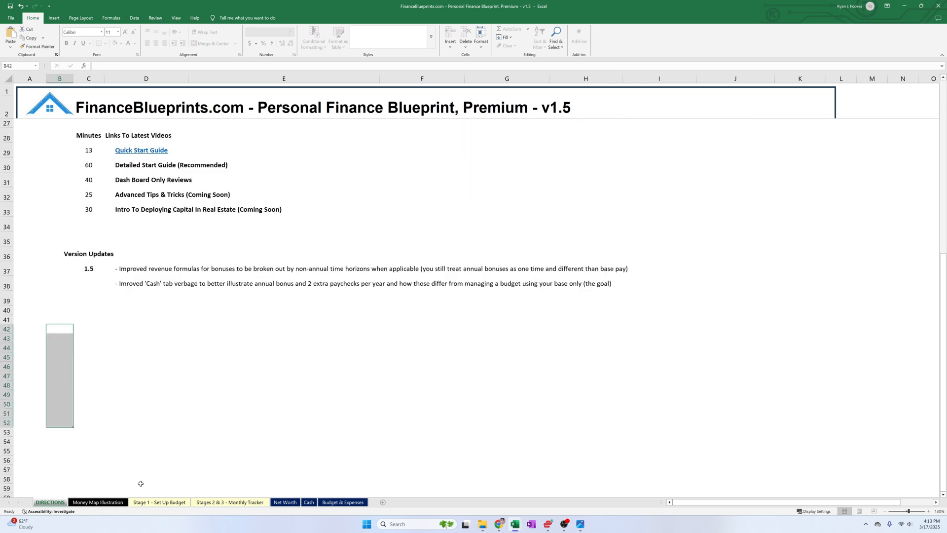
- Look over the Net Worth dashboard down to the loan footnote beneath the liabilities table
click(284, 502)
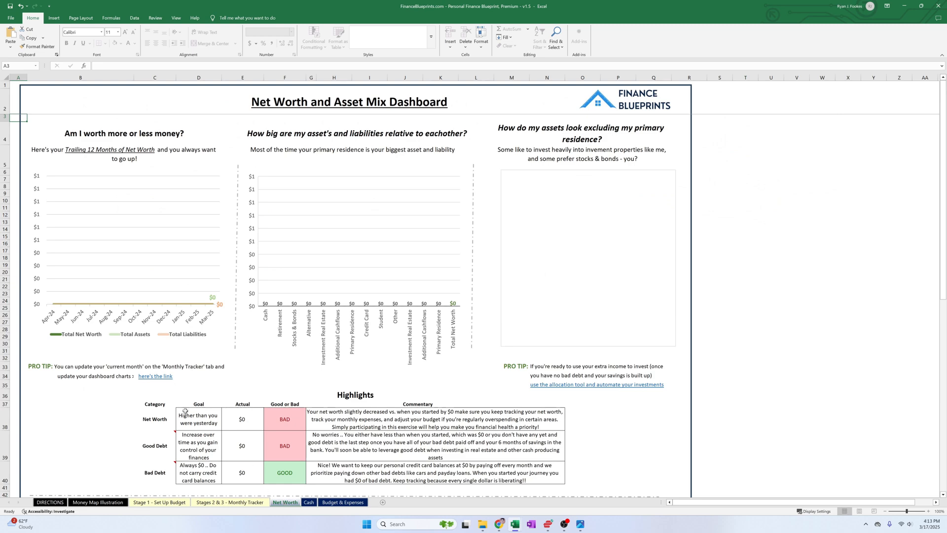
scroll(172, 417, down, 15)
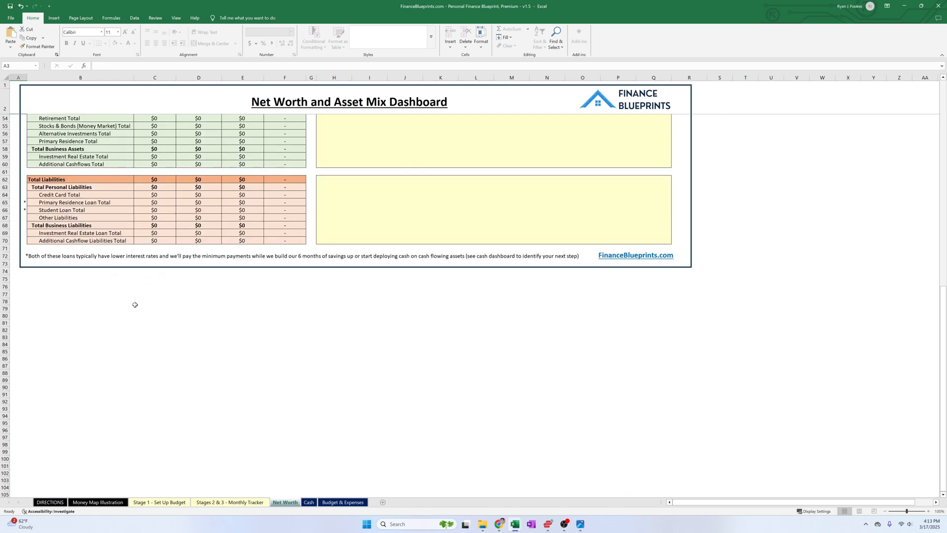
click(45, 256)
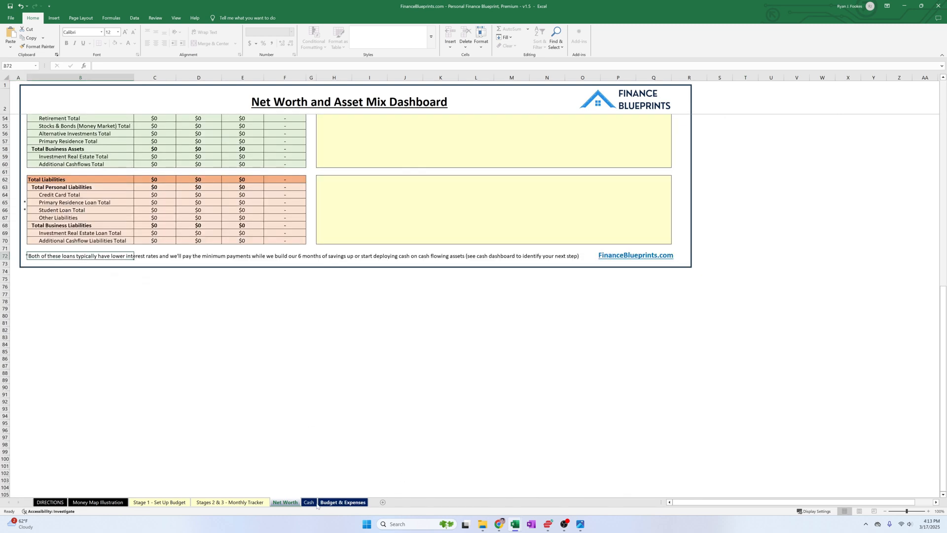
- Look over the whole Cash dashboard, including the leftover cash table and expense breakdown
click(309, 502)
scroll(181, 402, down, 15)
scroll(260, 406, up, 15)
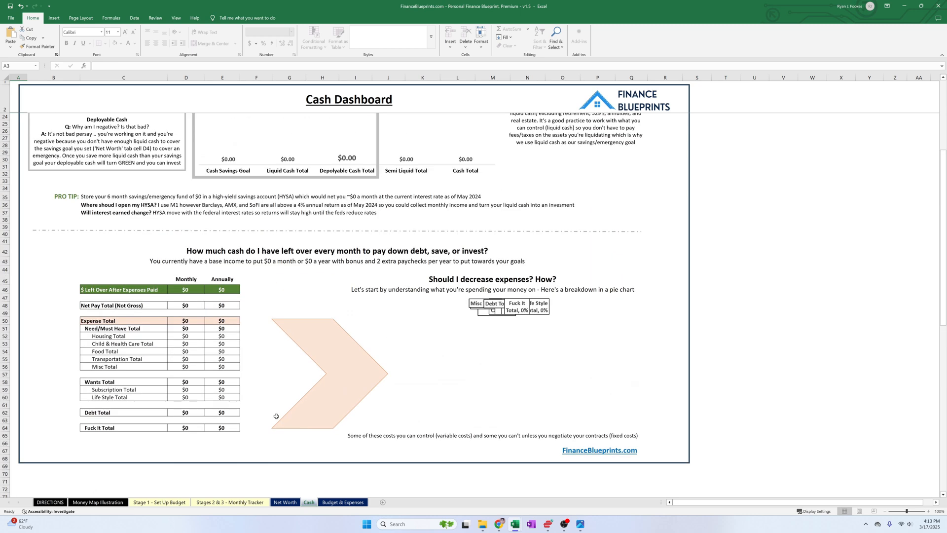
- Bring up the Stage 1 - Set Up Budget sheet and highlight the Trouble Shooting Q&A beneath the budget
click(159, 502)
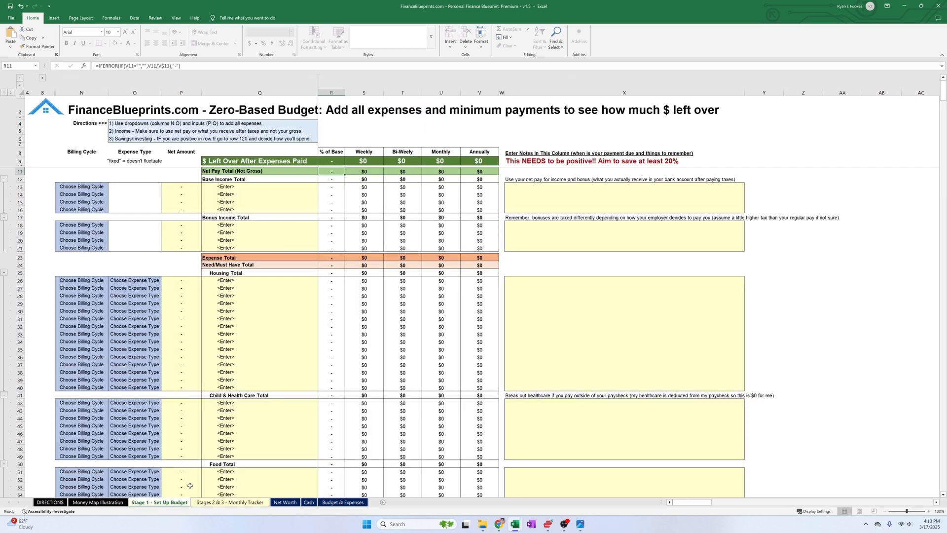
drag(943, 84, 942, 136)
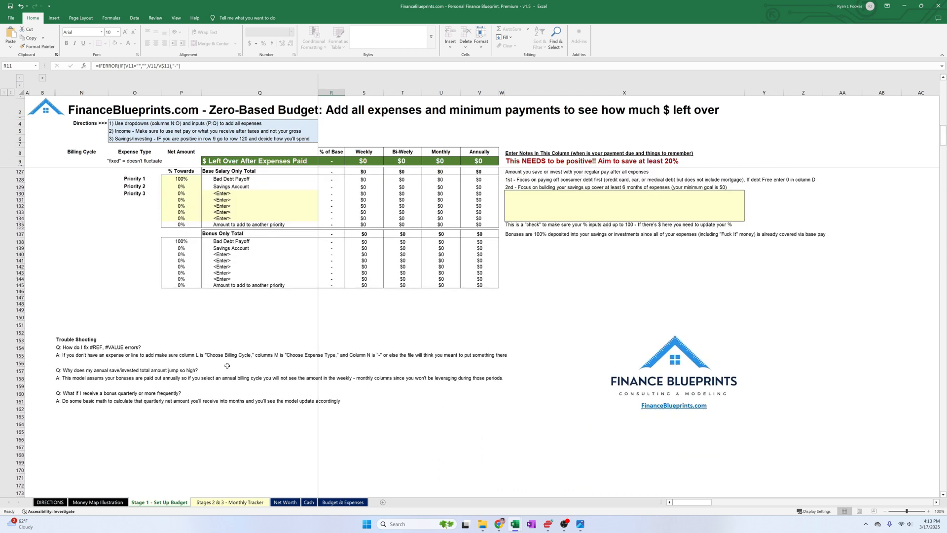
drag(74, 341, 79, 397)
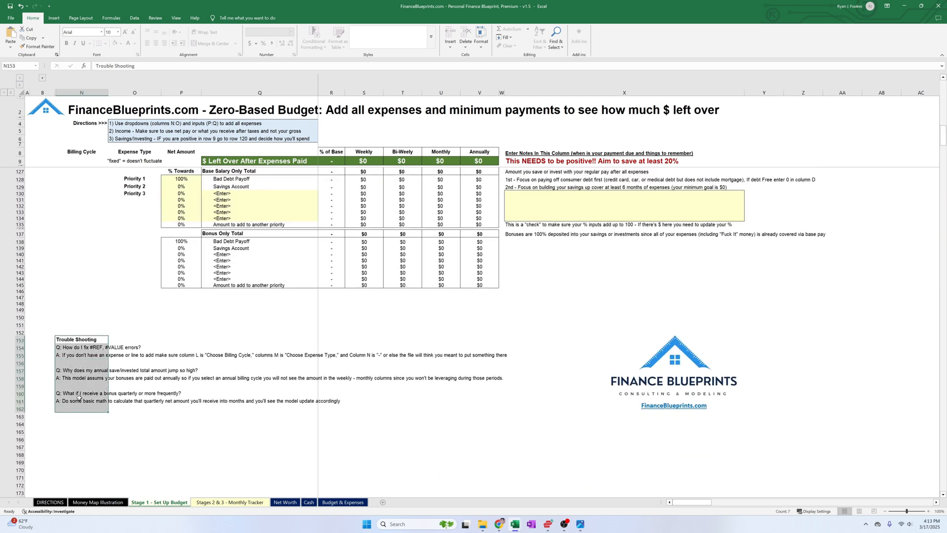
- Highlight the three direction lines above the zero-based budget, and open the Stages 2 & 3 - Monthly Tracker sheet
key(ctrl+Home)
drag(111, 123, 110, 134)
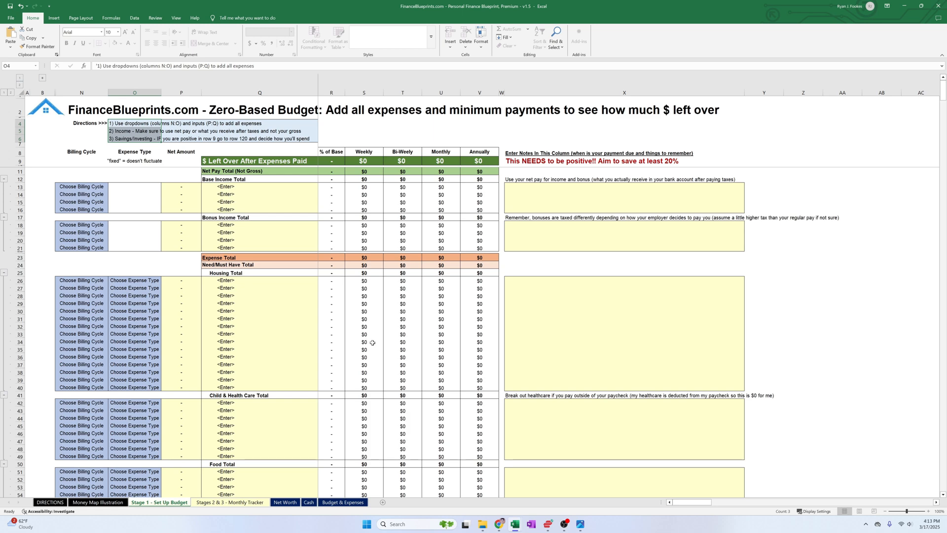
click(223, 503)
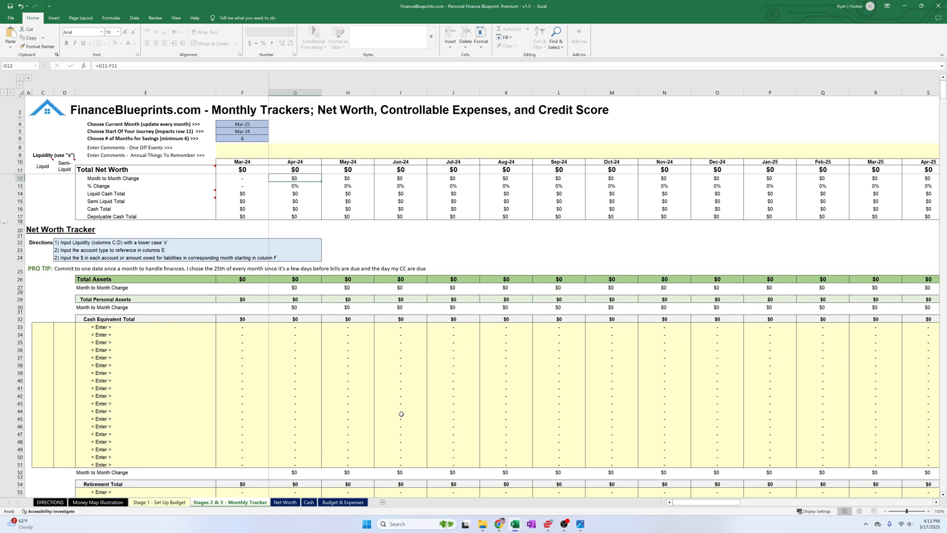
- Open the Net Worth dashboard and highlight the Highlights table from its goals to the commentary, then its category cells
click(285, 502)
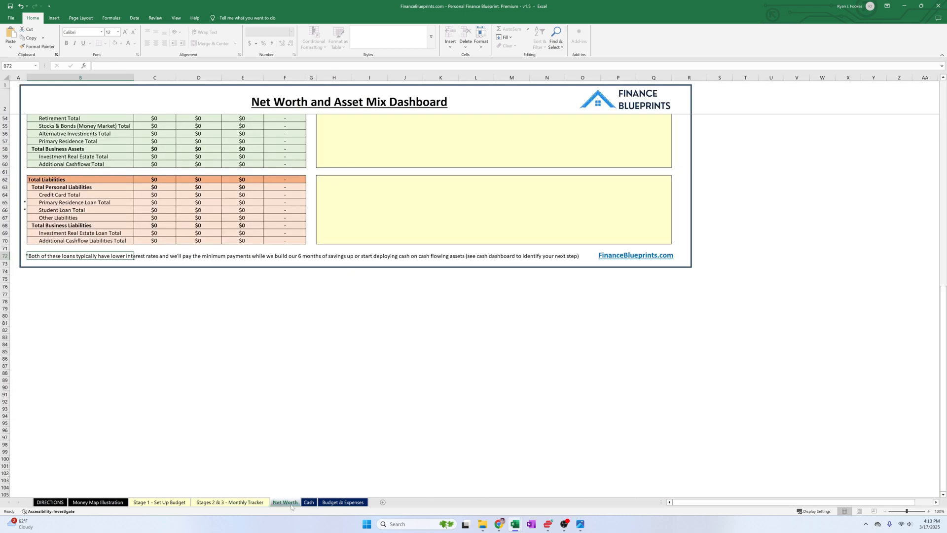
key(ctrl+Home)
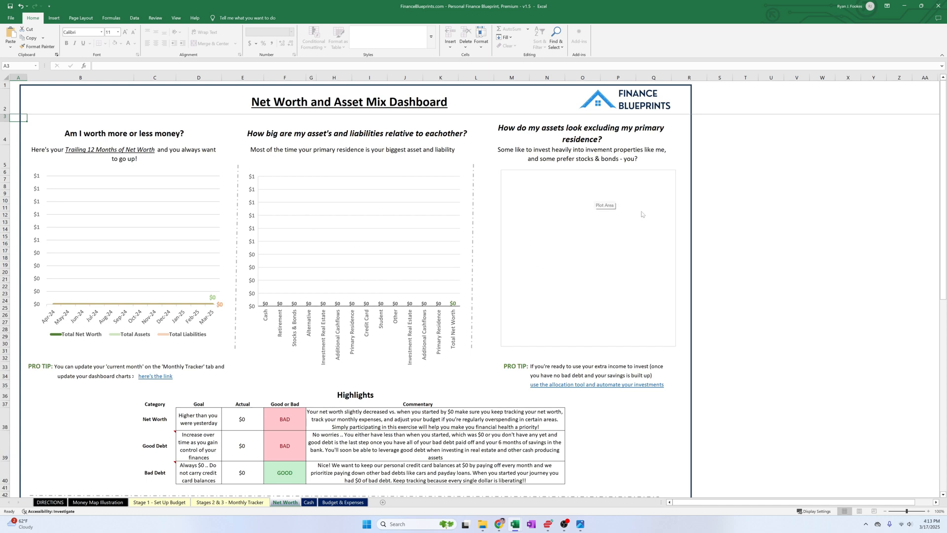
scroll(403, 285, down, 4)
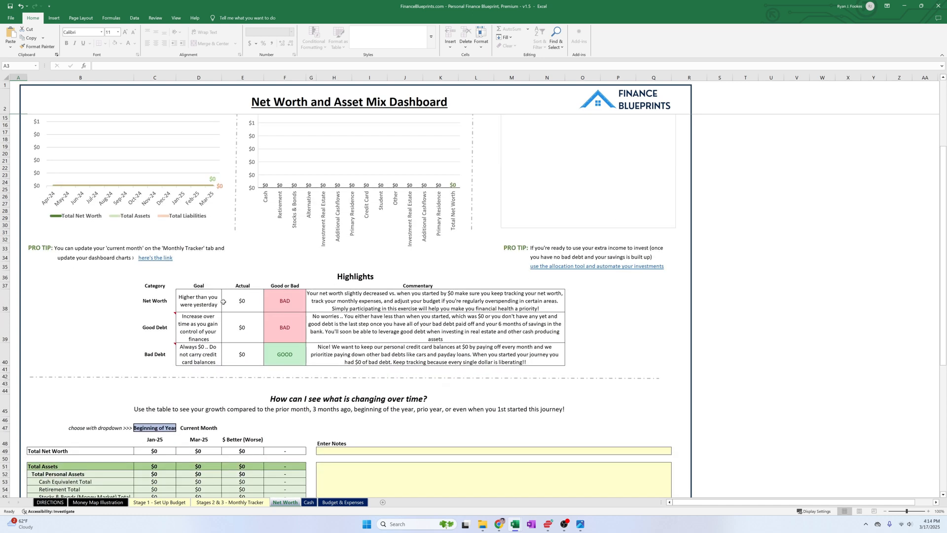
drag(211, 303, 456, 360)
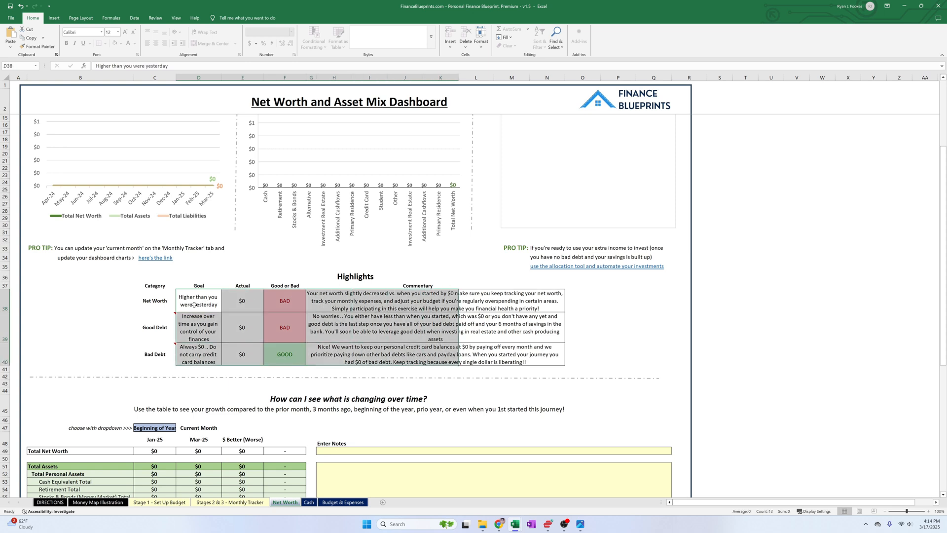
click(154, 325)
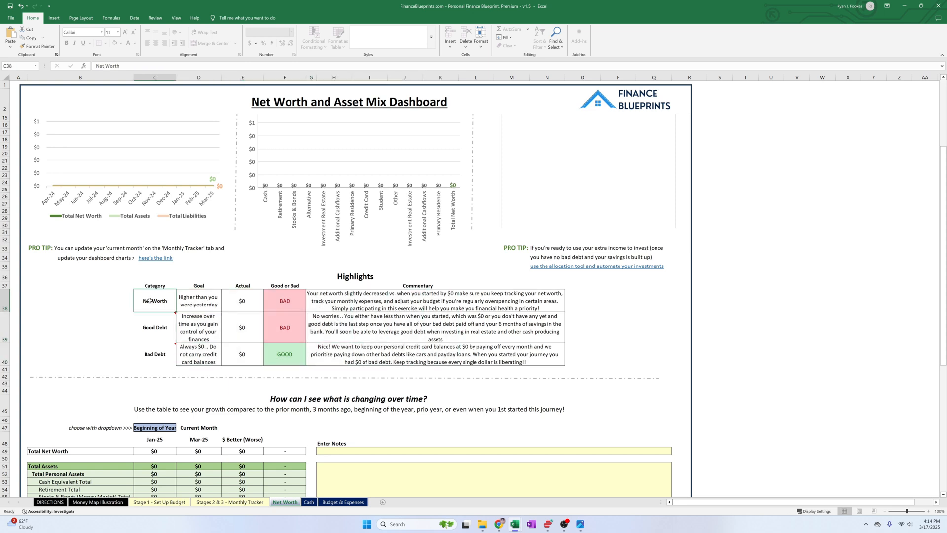
click(155, 348)
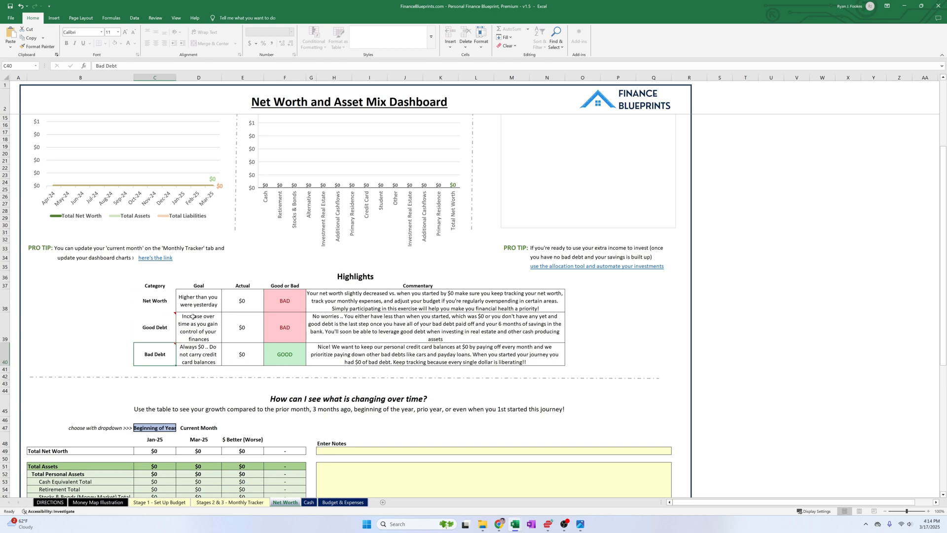
- Highlight the assets and liabilities growth table, and view the comparison period options above it without changing the selection
scroll(341, 321, down, 3)
scroll(342, 322, down, 6)
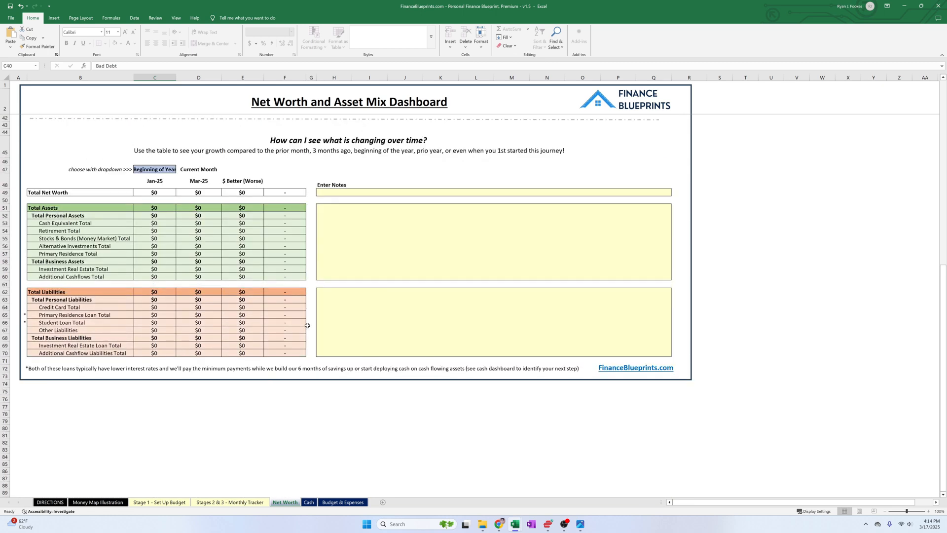
drag(87, 208, 296, 361)
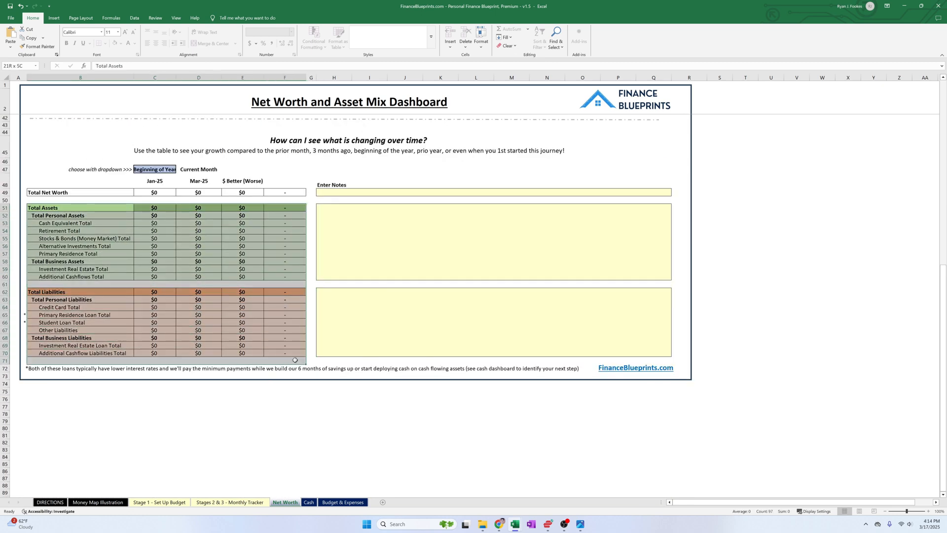
click(207, 173)
click(166, 169)
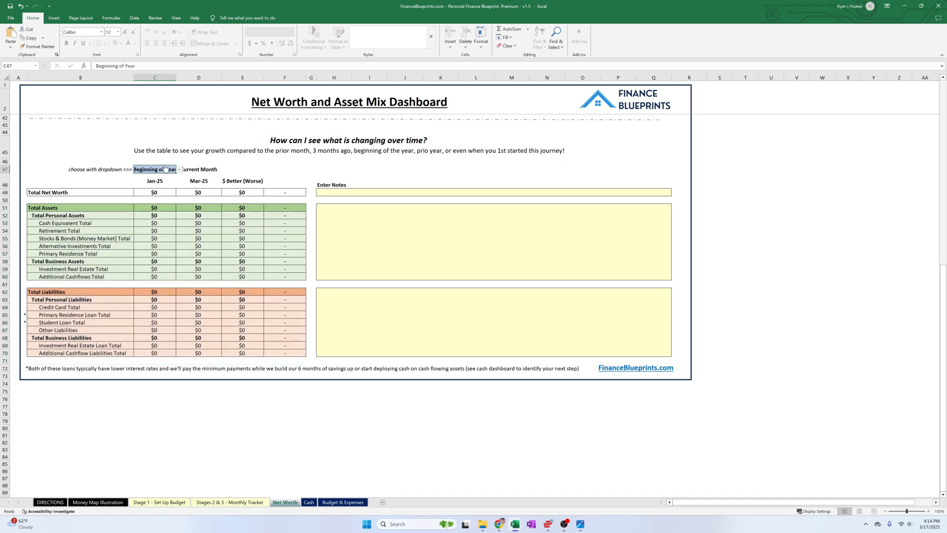
key(alt+Down)
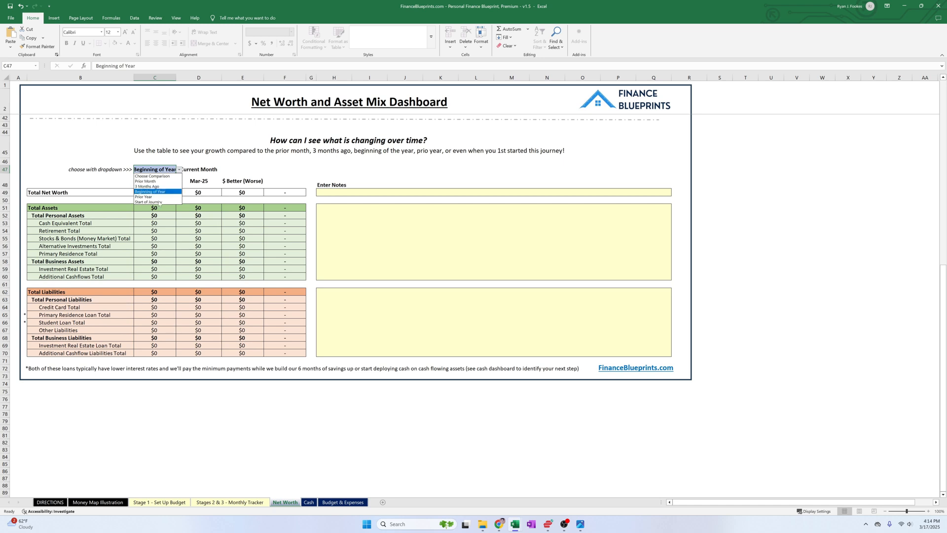
key(Escape)
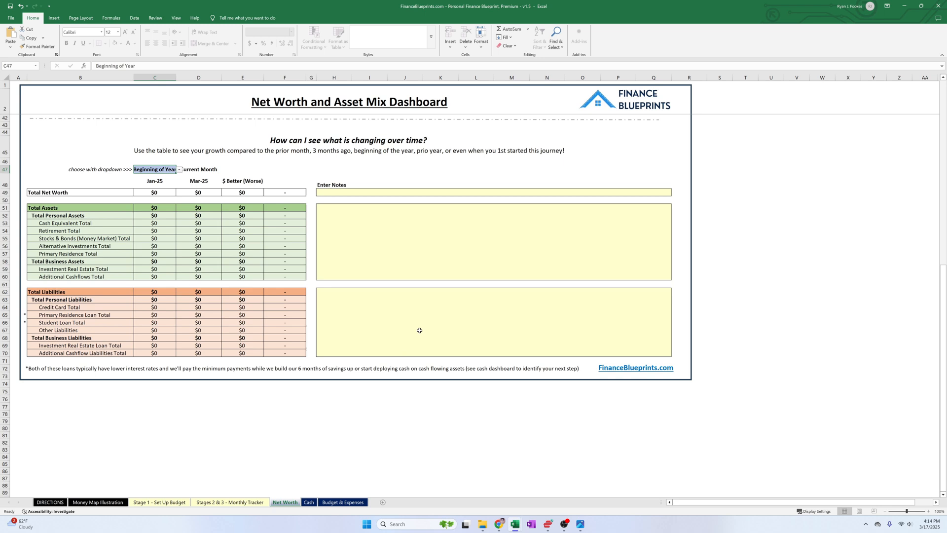
- Look over the Cash dashboard and the Budget & Expenses dashboard down to the table of all variable expenses vs. budget
click(309, 502)
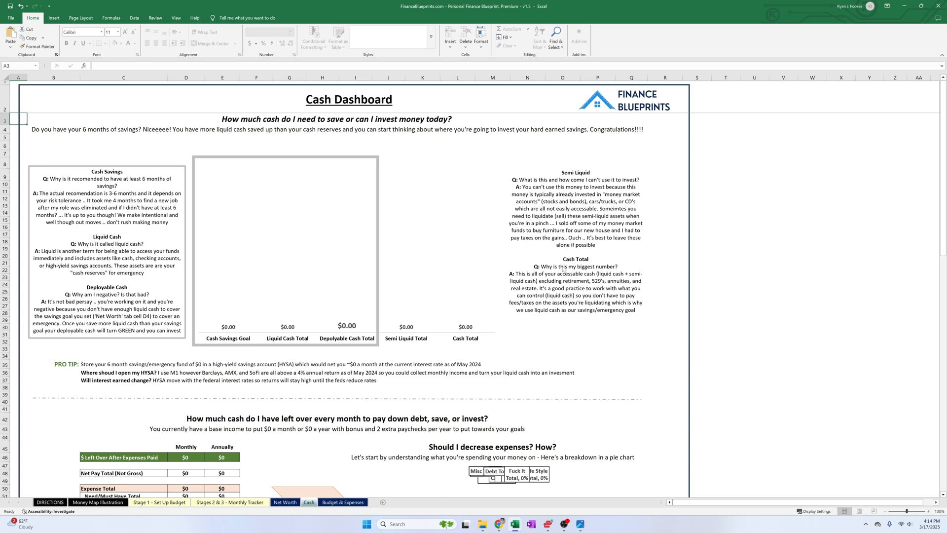
scroll(564, 271, down, 8)
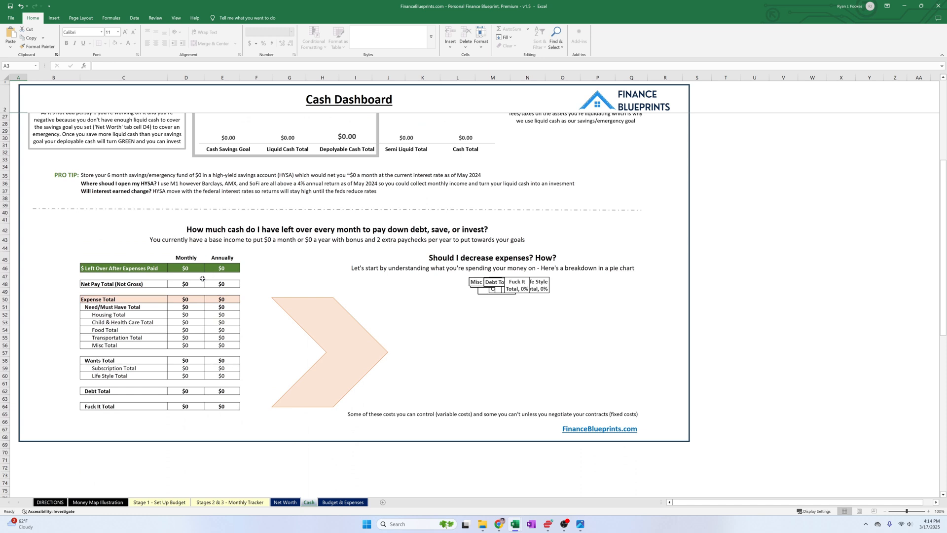
click(340, 502)
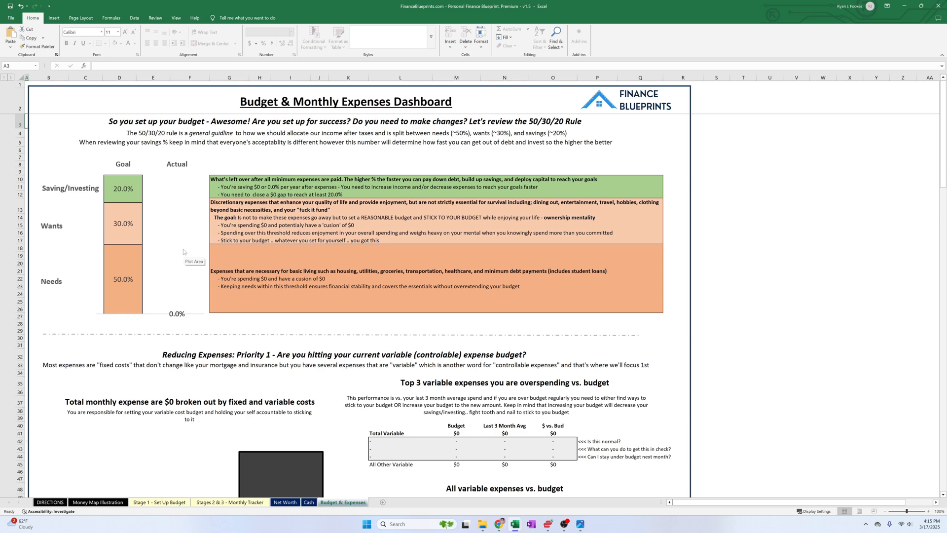
scroll(184, 252, down, 8)
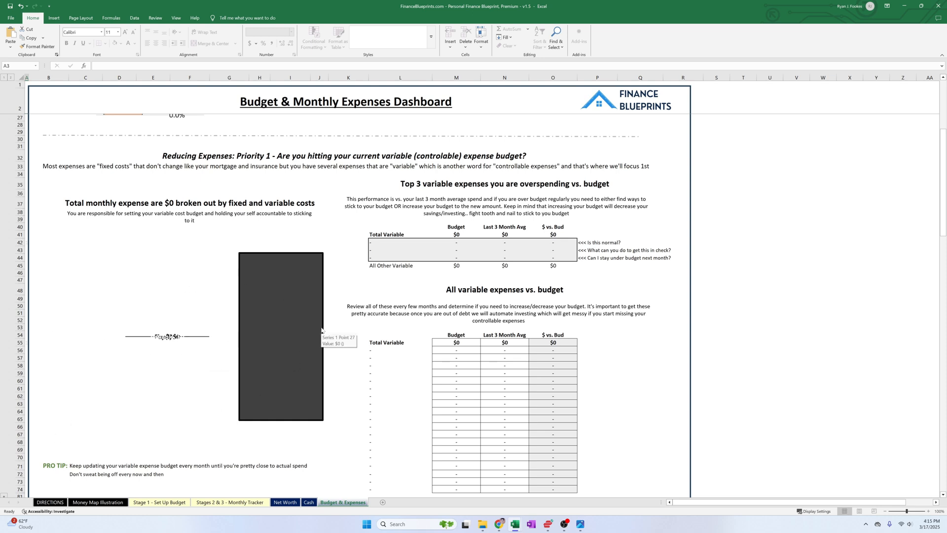
scroll(311, 325, down, 2)
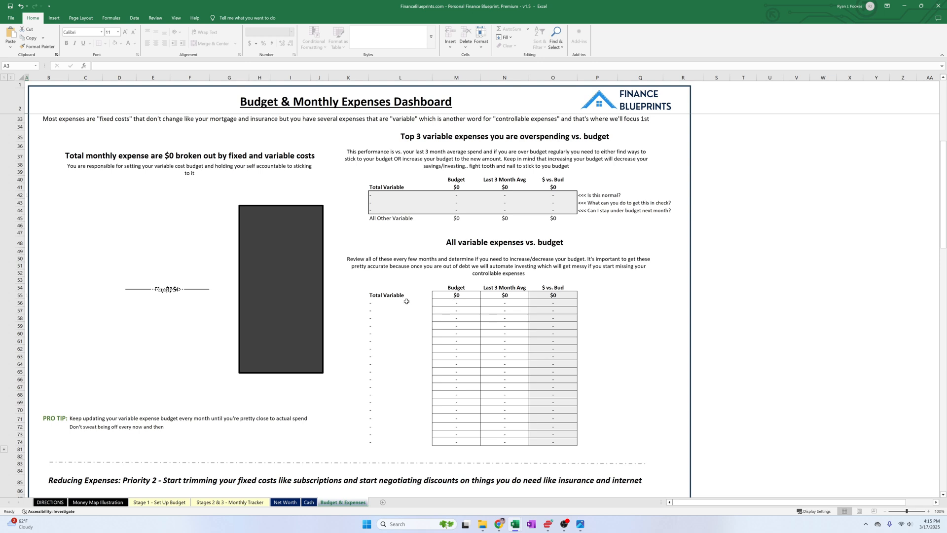
- Examine the Priority 2 section on trimming subscriptions and negotiating fixed costs in the Budget & Expenses dashboard
click(153, 502)
scroll(473, 336, down, 1)
scroll(473, 336, down, 11)
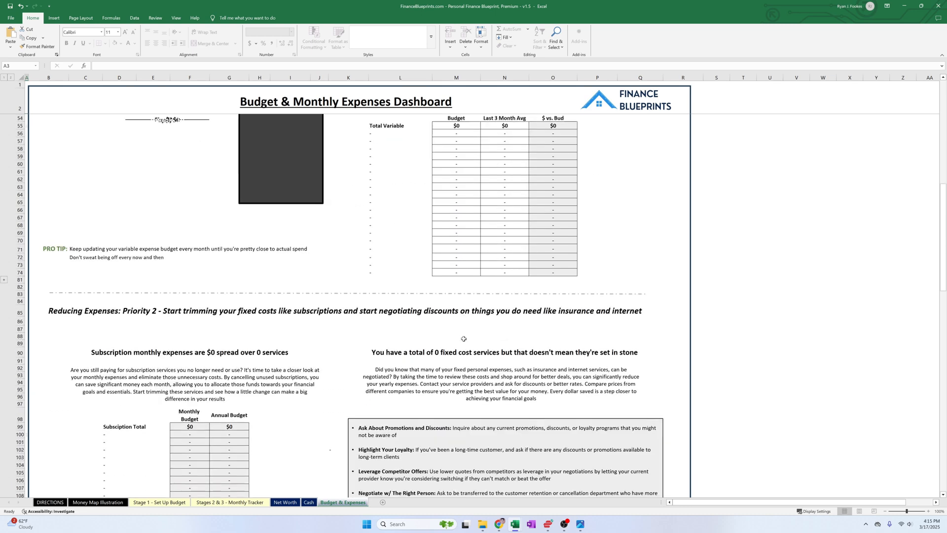
scroll(464, 341, down, 2)
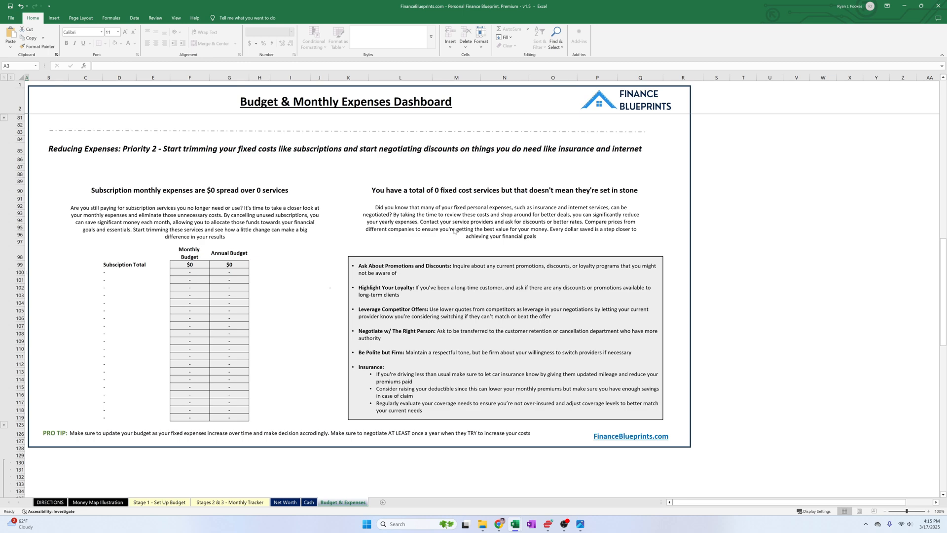
- Return to the top of the DIRECTIONS sheet, and briefly check the running recording in OBS before minimizing it
click(50, 501)
scroll(192, 405, up, 8)
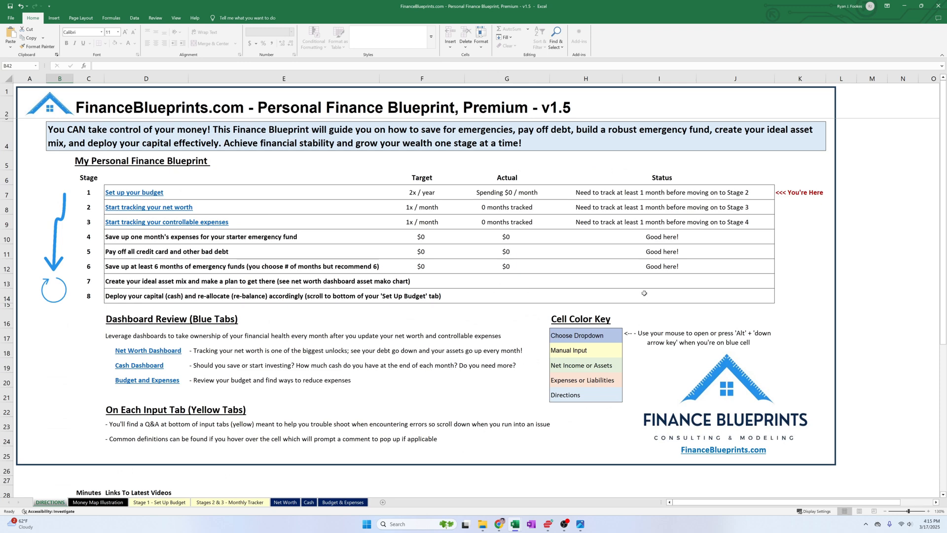
click(563, 527)
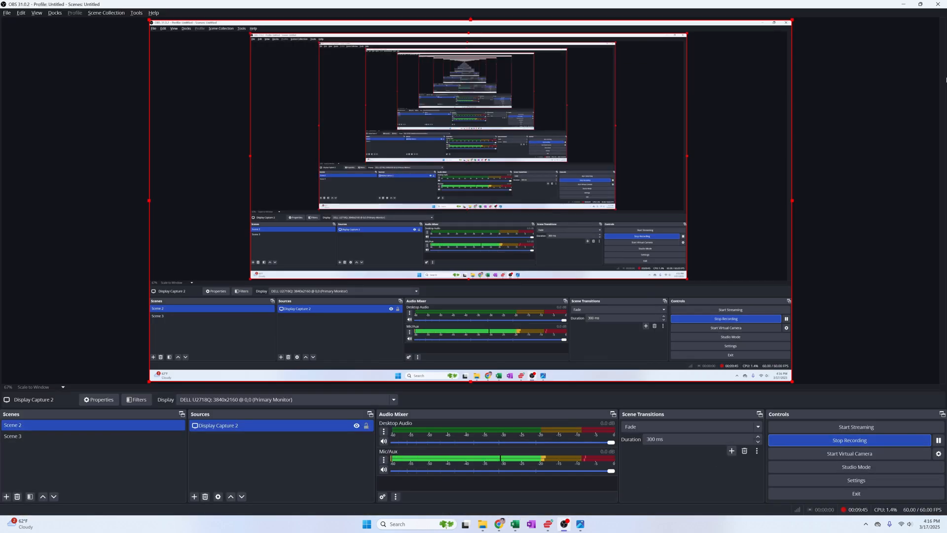
click(904, 5)
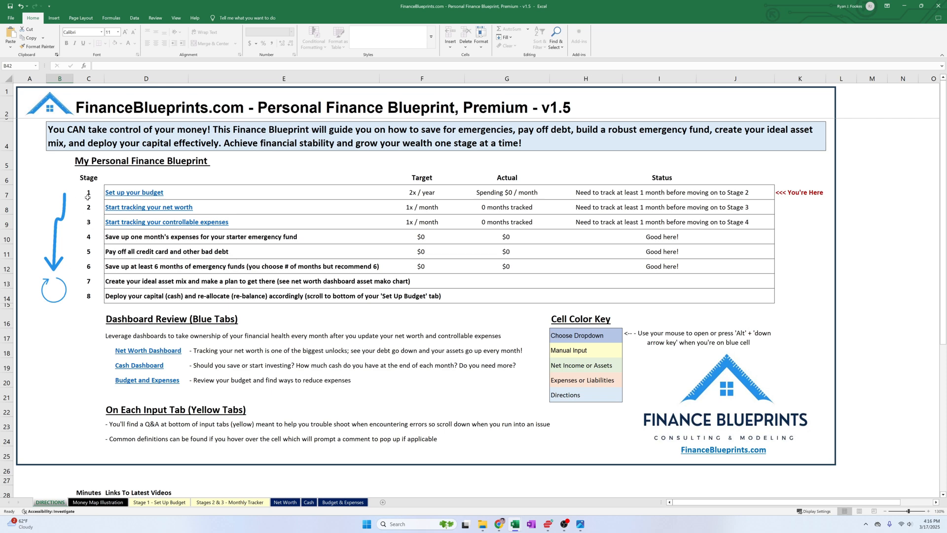
- Highlight stage numbers 1 to 8 in the My Personal Finance Blueprint table, plus the descriptions of stages 4 to 6
drag(88, 194, 92, 295)
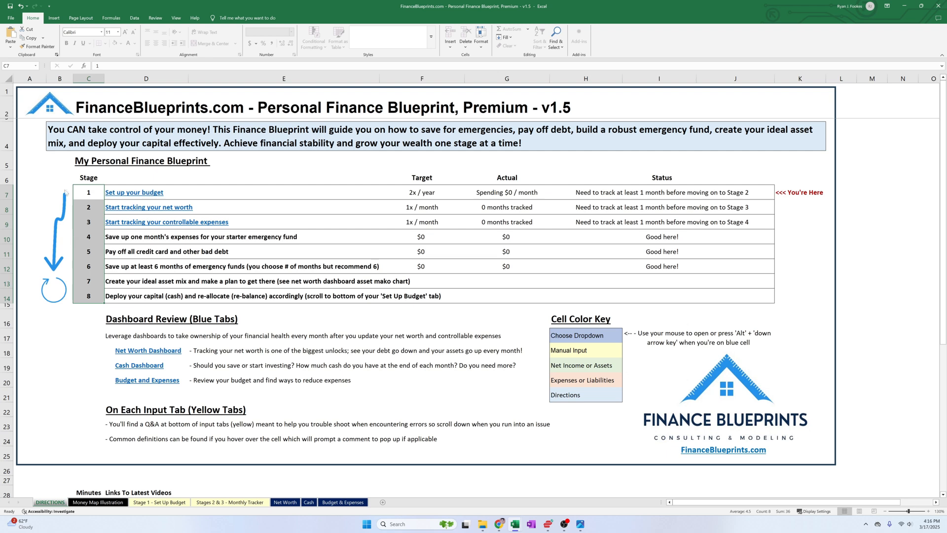
drag(92, 192, 92, 266)
click(95, 280)
key(Down)
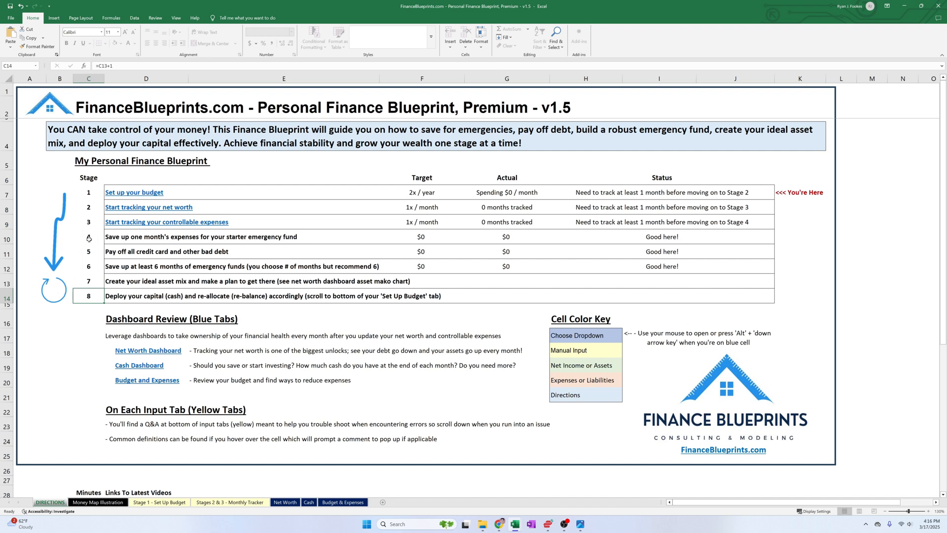
drag(89, 238, 354, 262)
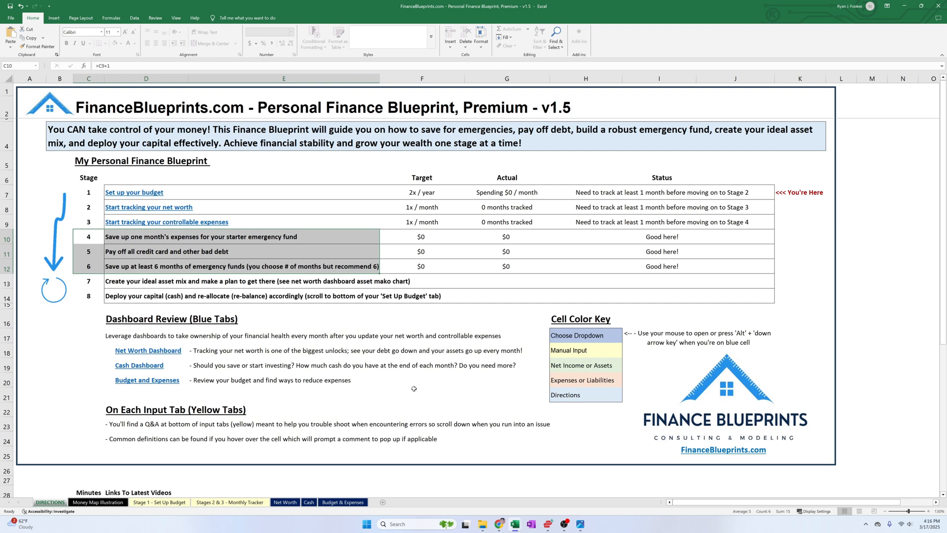
drag(92, 178, 98, 296)
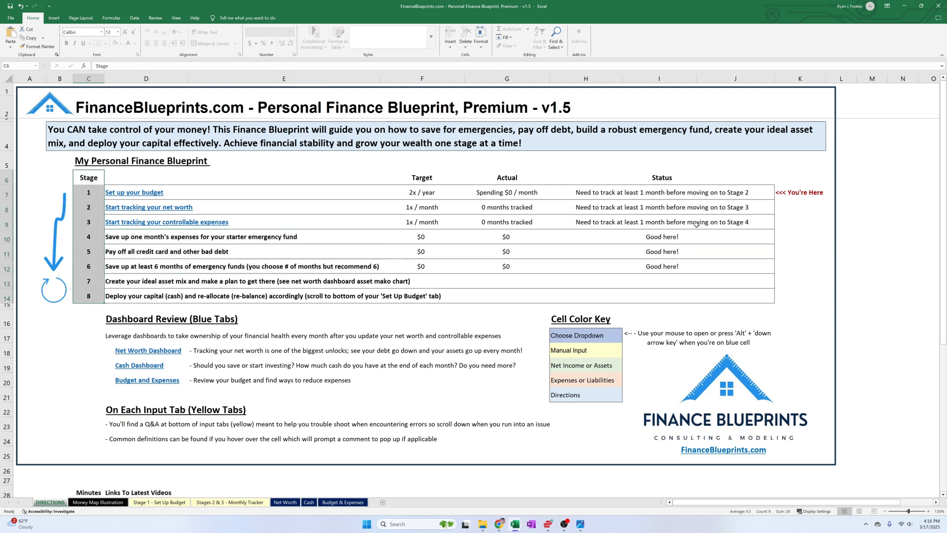
- Select the Stage 1 number and budget link, then walk down the "You're Here" marker column from stage 1 to stage 6
click(90, 191)
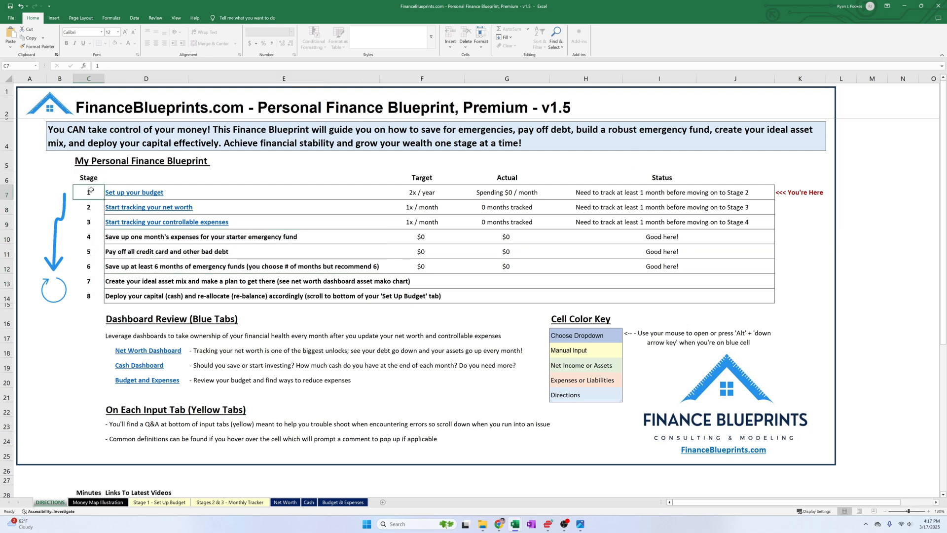
key(Right)
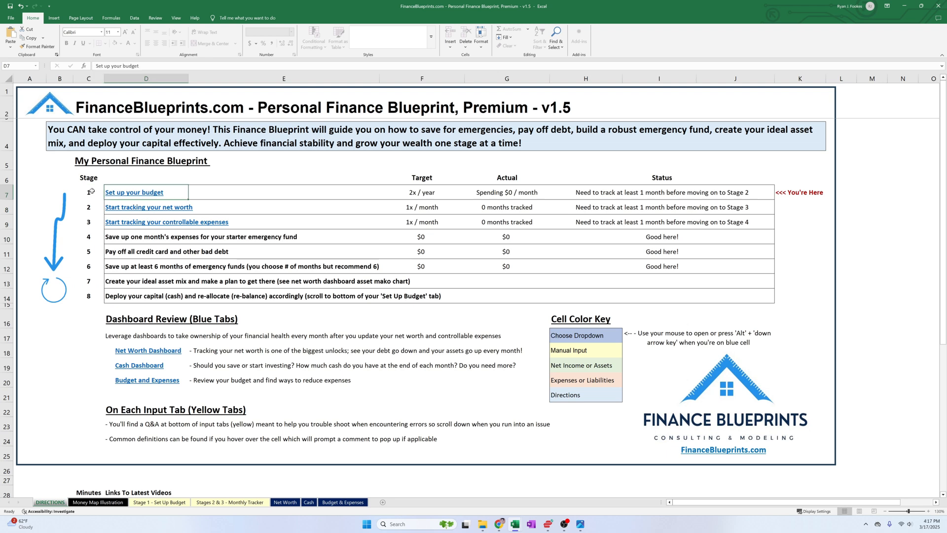
click(801, 195)
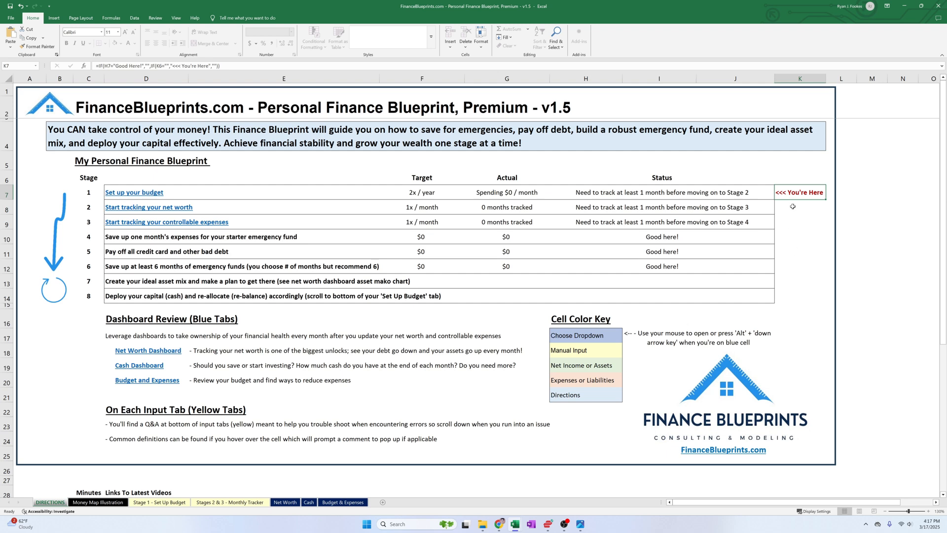
key(Down)
key(Down)
key(Down)
key(Down)
key(Down)
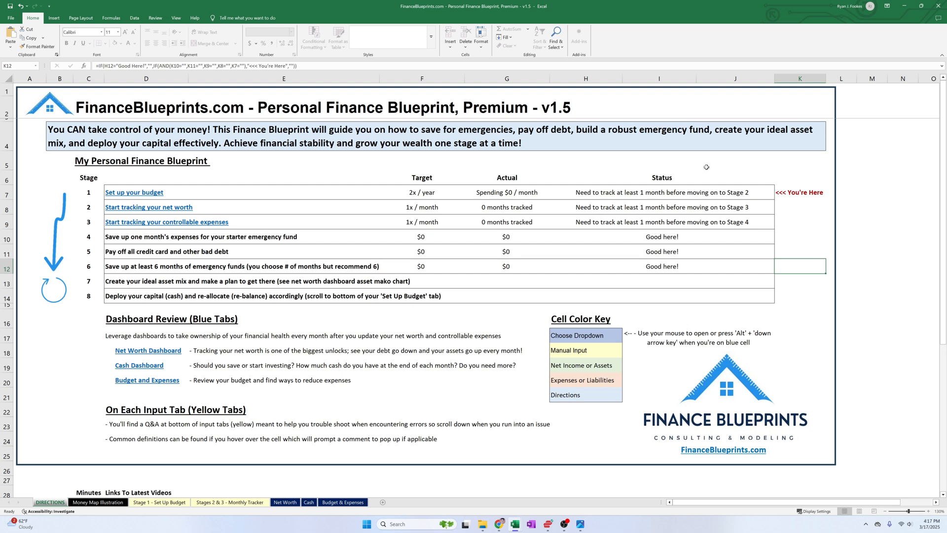
- Point out the target, actual and status cells of Stage 1, and highlight the status cells of stages 1 to 3
click(425, 193)
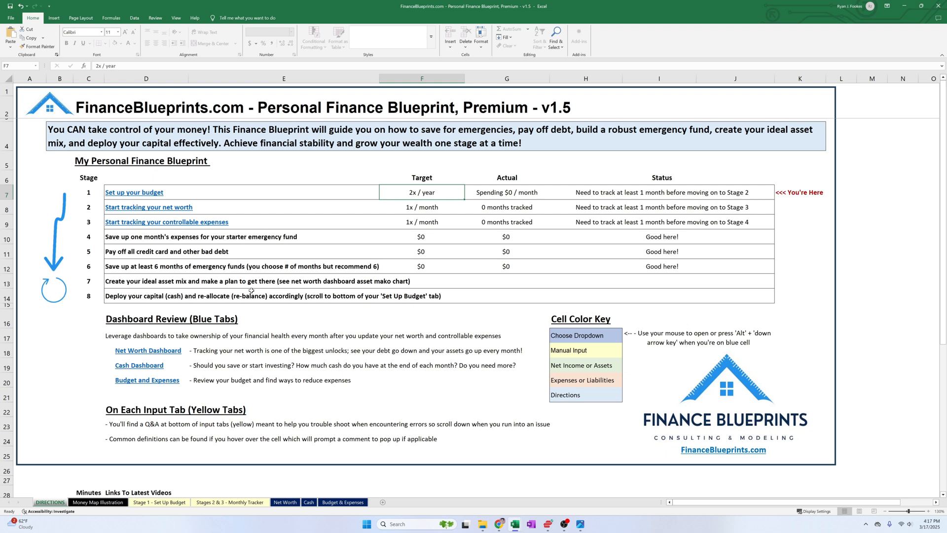
click(500, 196)
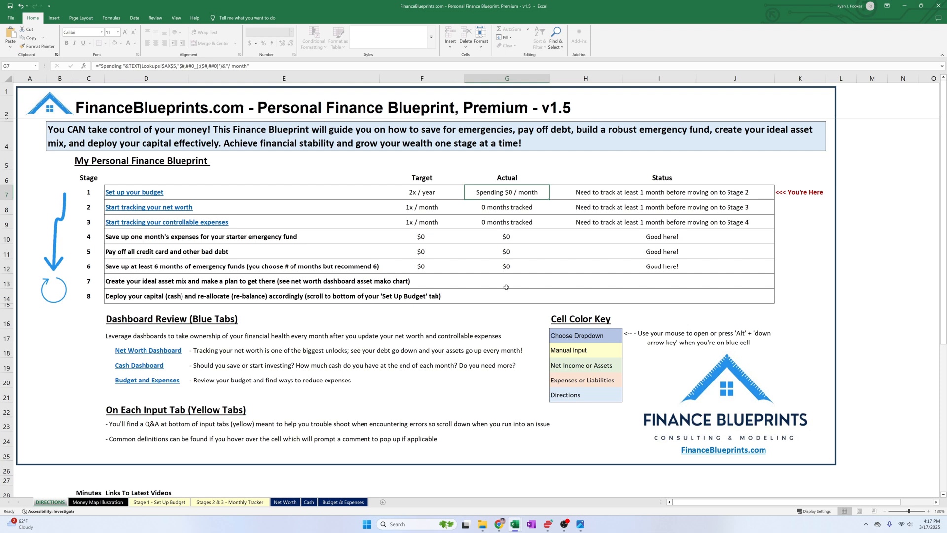
click(593, 194)
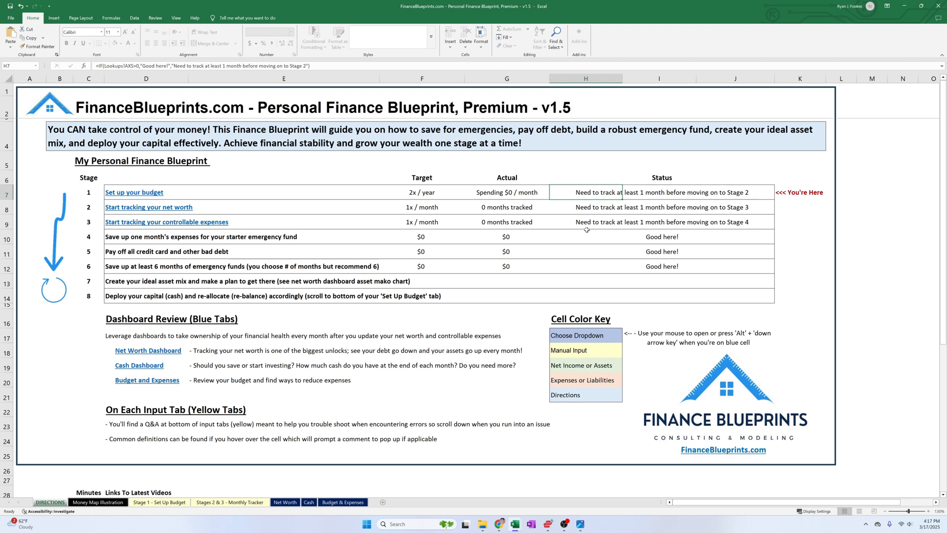
drag(582, 192, 584, 219)
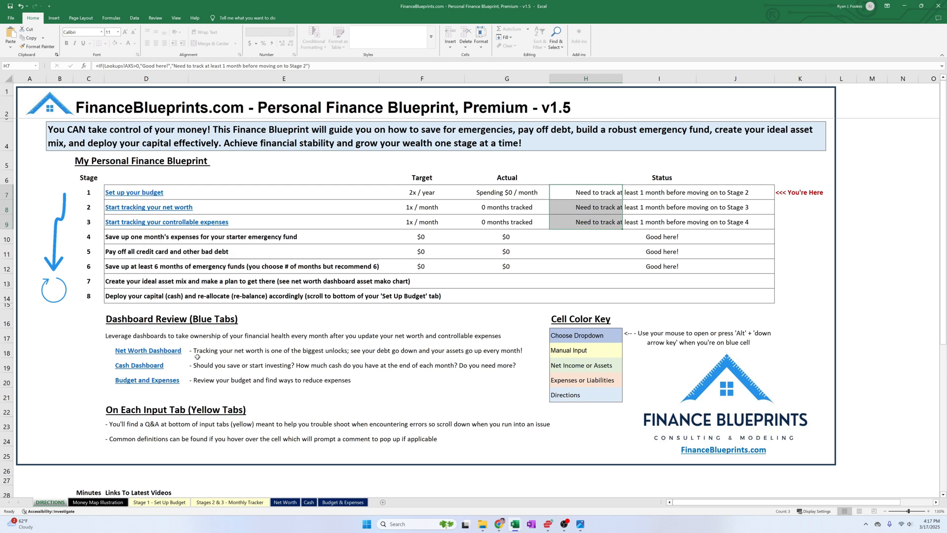
- Highlight stage numbers 1 to 3, point out stage 4 and Stage 1's actual spending cell, and highlight stage numbers 4 and 5
drag(90, 190, 92, 215)
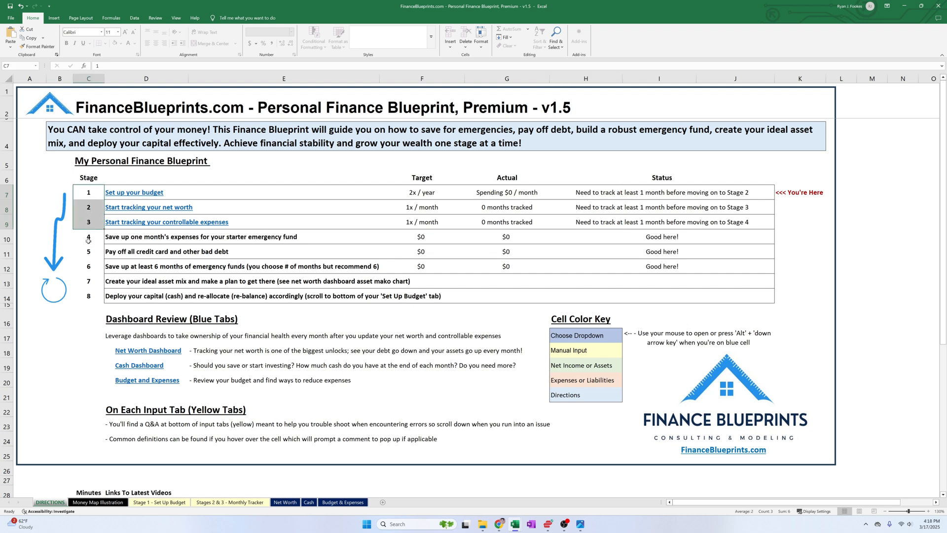
click(88, 240)
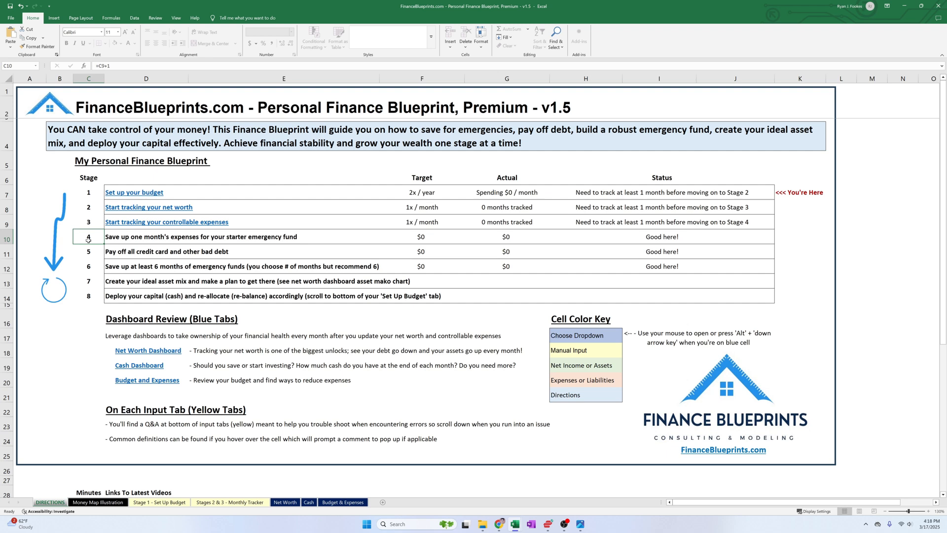
click(507, 192)
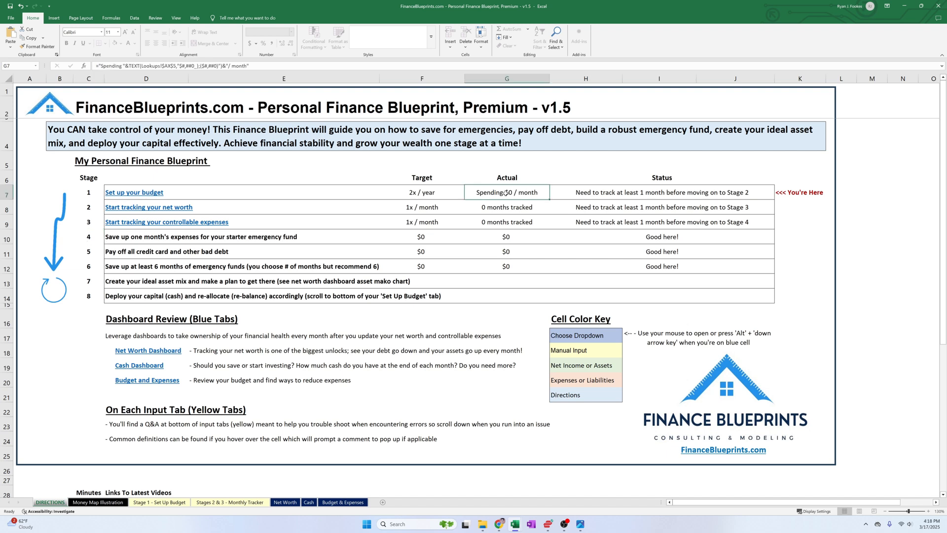
drag(87, 238, 88, 254)
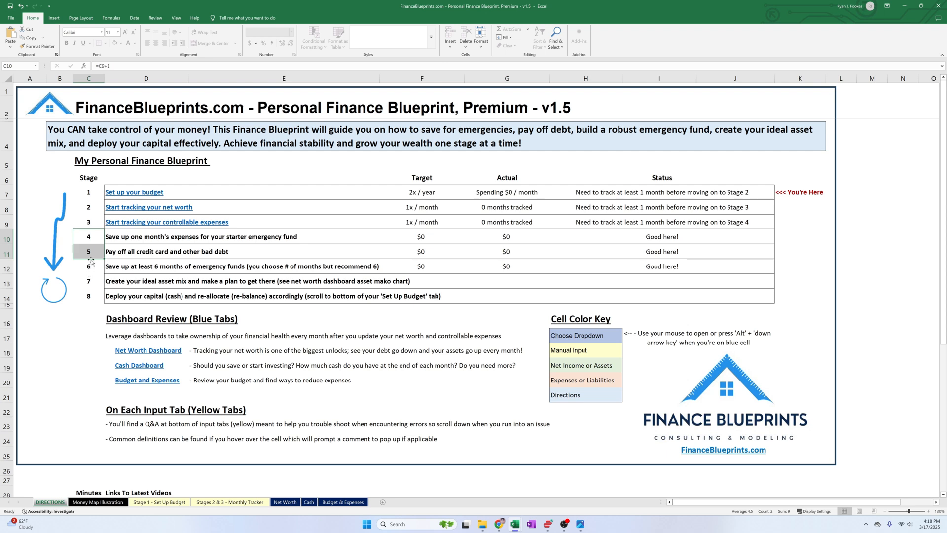
- Point out the description, target, actual and status cells of Stage 5, Pay off all credit card and other bad debt
click(107, 253)
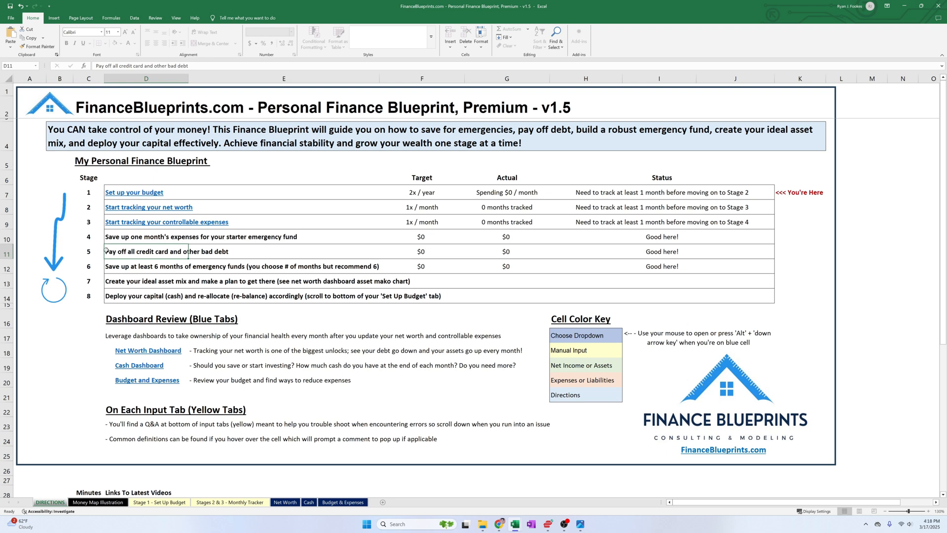
click(420, 253)
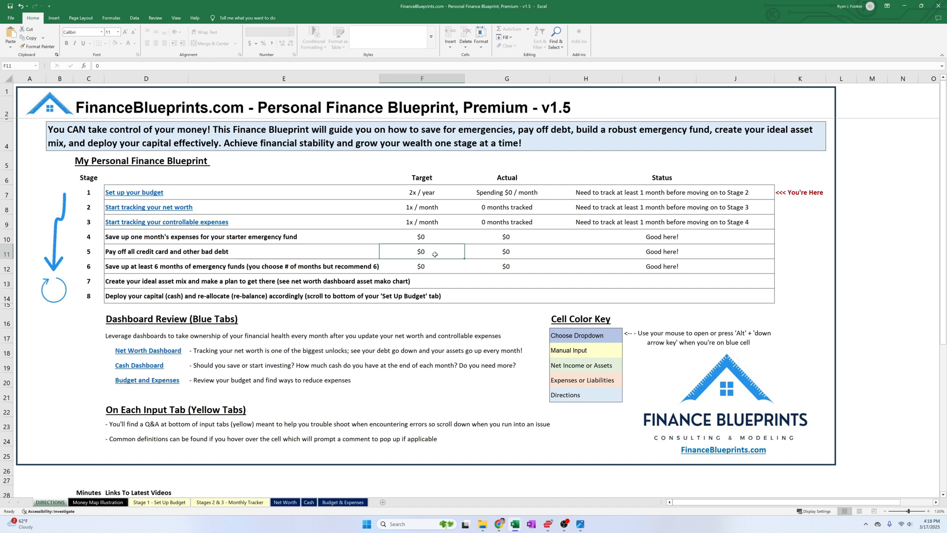
click(507, 255)
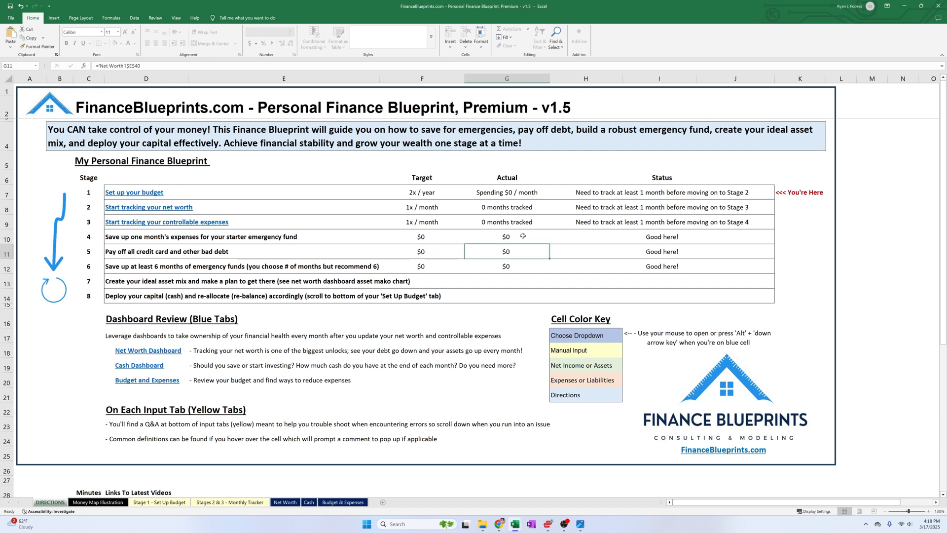
click(615, 252)
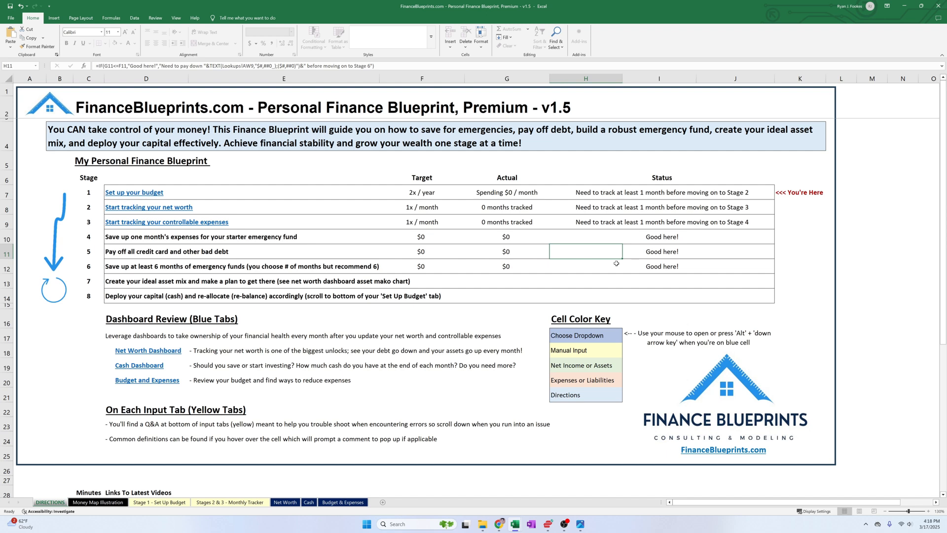
- Highlight the Stage 6 emergency funds row, followed by the rows of stages 1 to 3 in the blueprint table
click(117, 268)
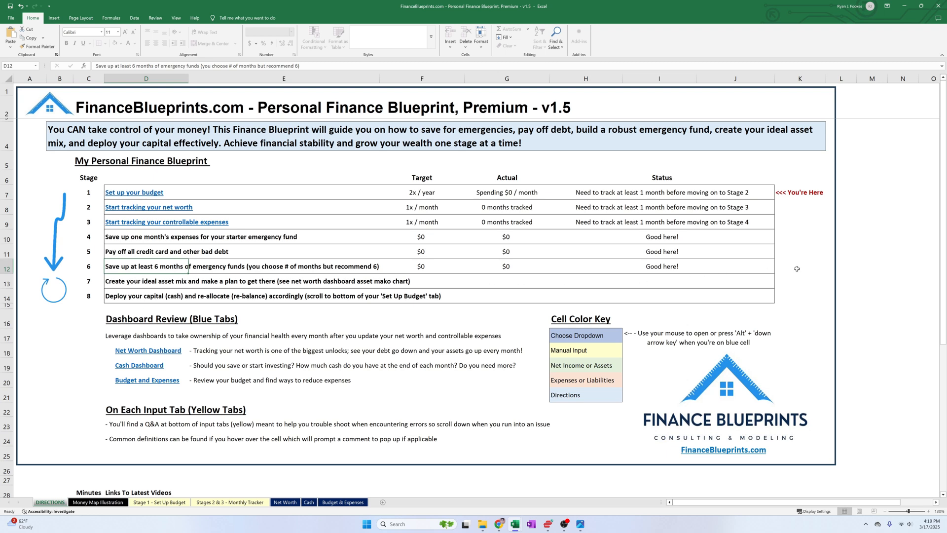
drag(753, 271, 96, 264)
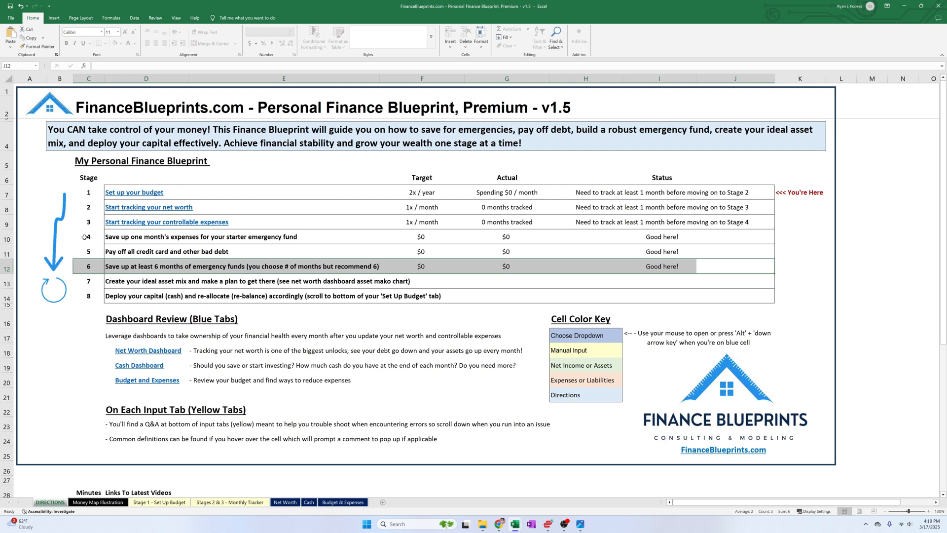
drag(89, 193, 692, 208)
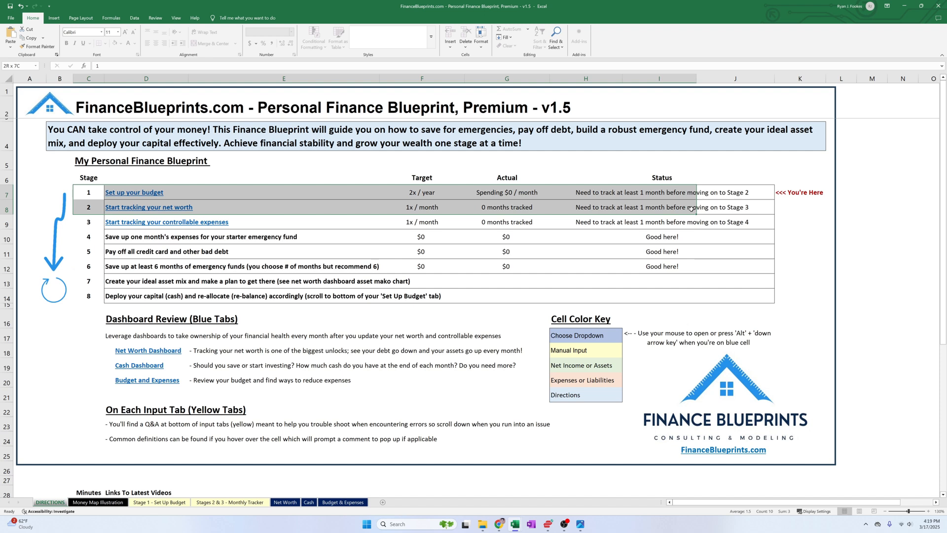
drag(692, 208, 692, 221)
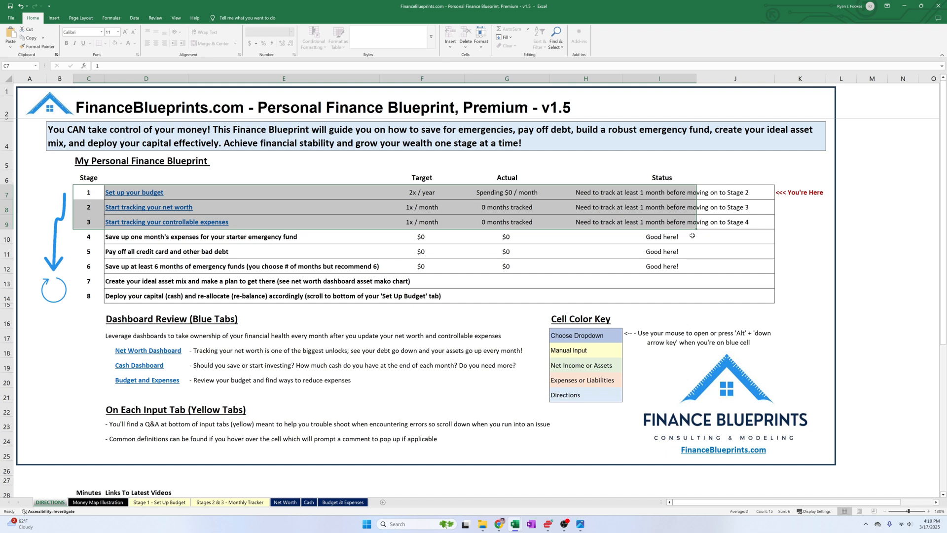
- Point out the Dashboard Review heading and the Q&A and common definitions notes under On Each Input Tab
click(117, 318)
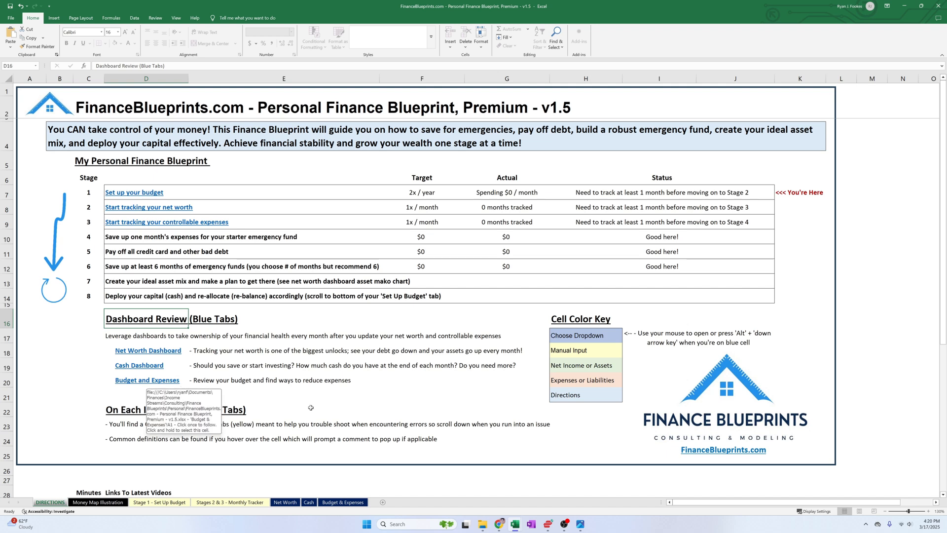
click(111, 425)
click(109, 440)
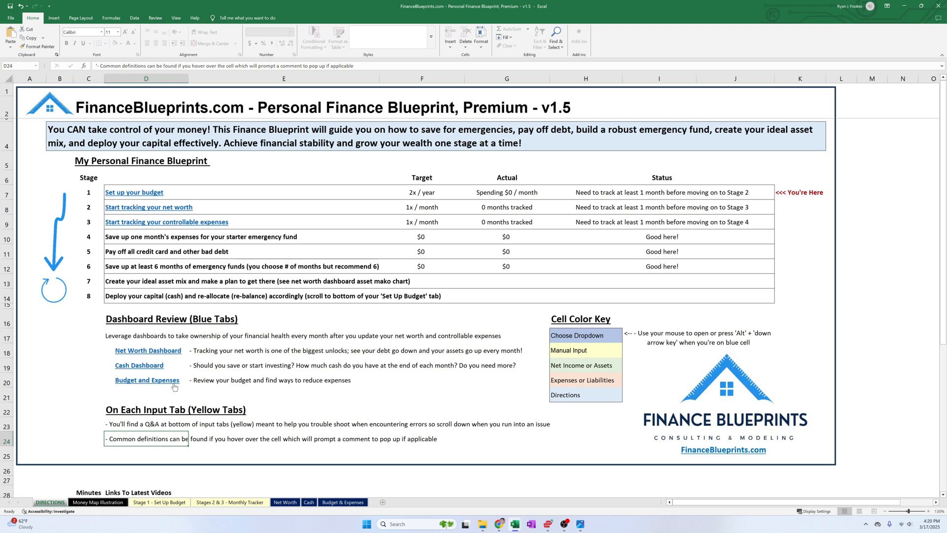
- Highlight the Links To Latest Videos list and point out the Detailed Start Guide, Dash Board Only Reviews and Advanced Tips & Tricks entries
scroll(218, 358, down, 1)
scroll(219, 358, down, 2)
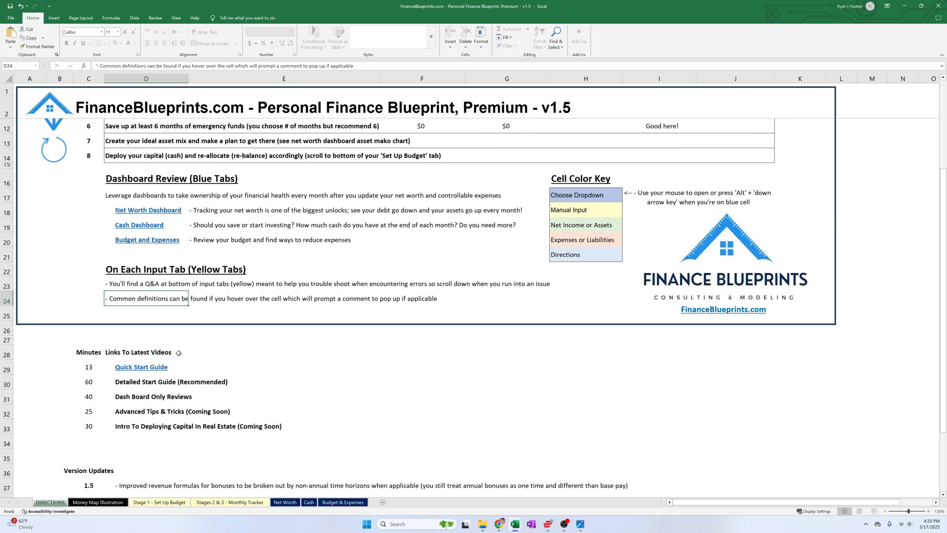
drag(89, 354, 277, 429)
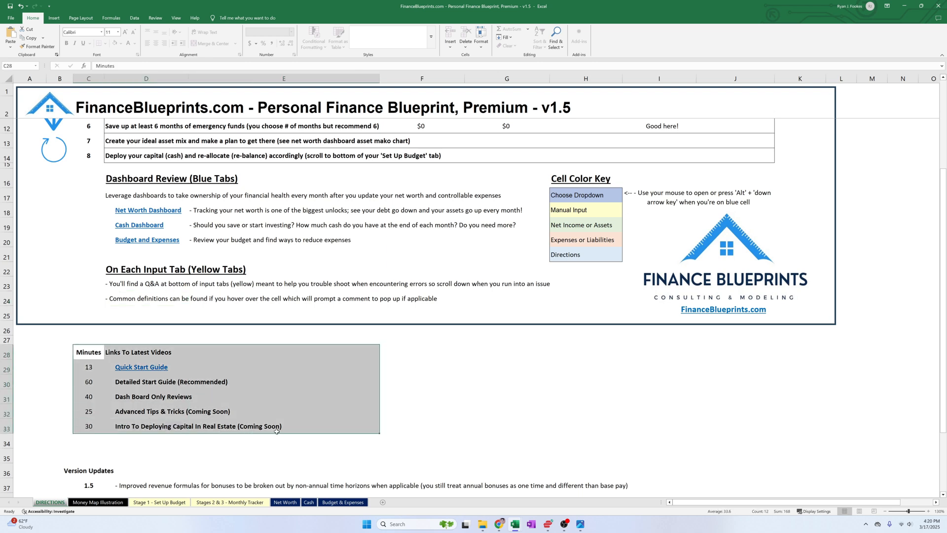
click(159, 383)
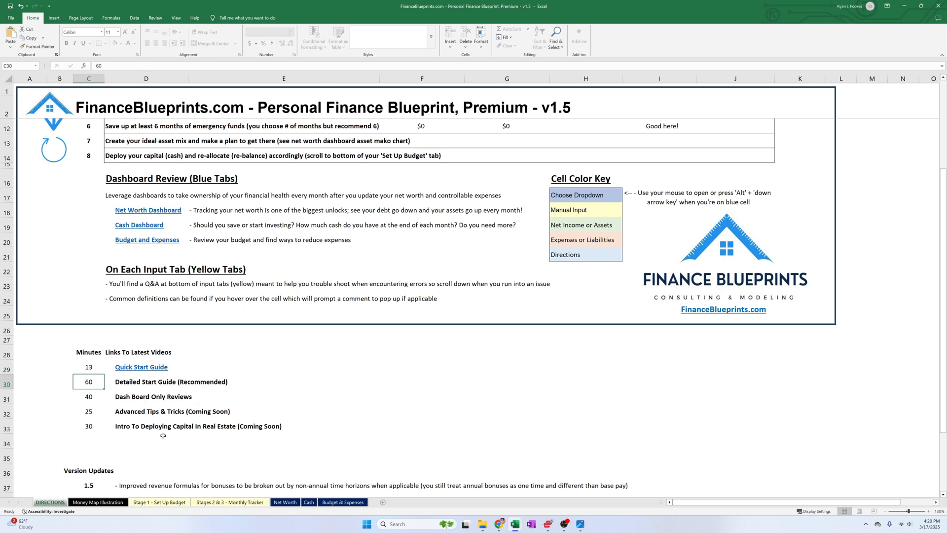
click(142, 401)
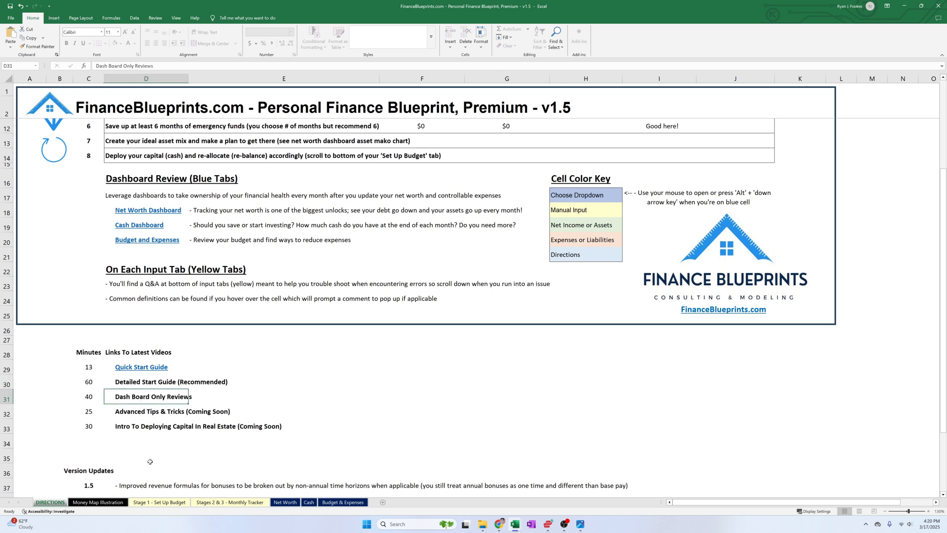
click(154, 416)
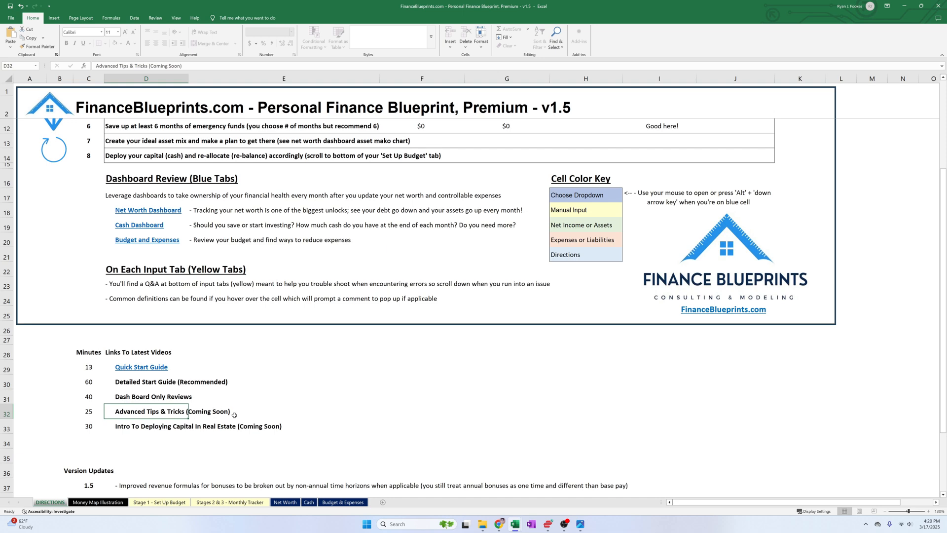
- Open the Stage 1 - Set Up Budget sheet through the Set up your budget link on the DIRECTIONS sheet
scroll(235, 415, up, 3)
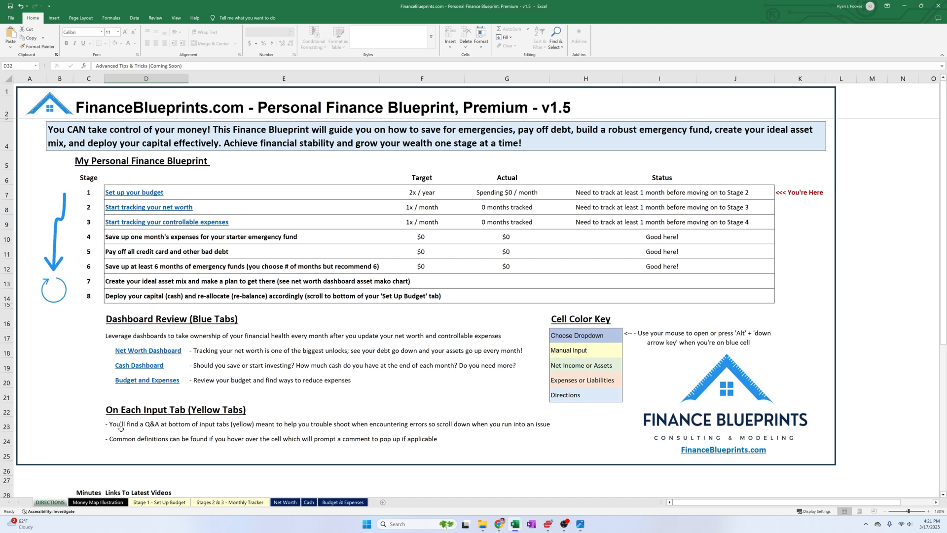
click(141, 196)
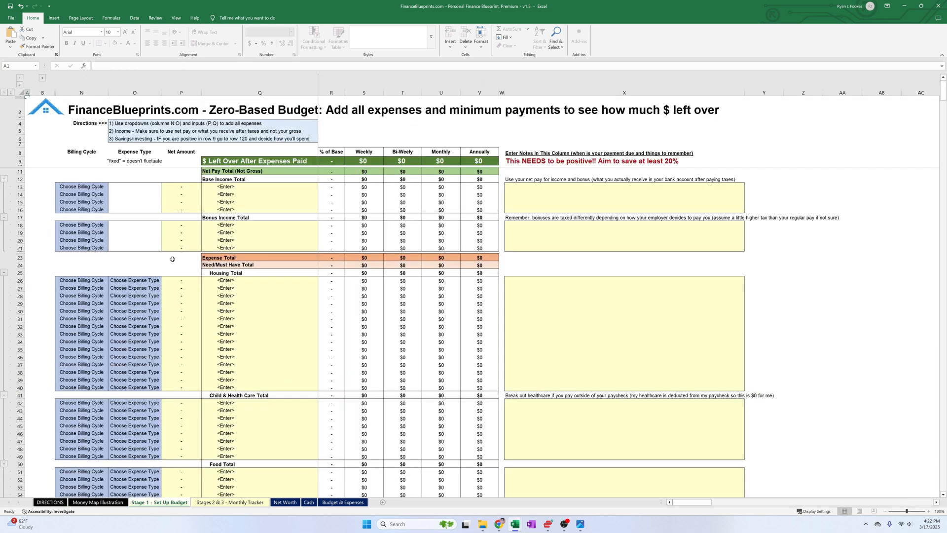
scroll(205, 268, up, 2)
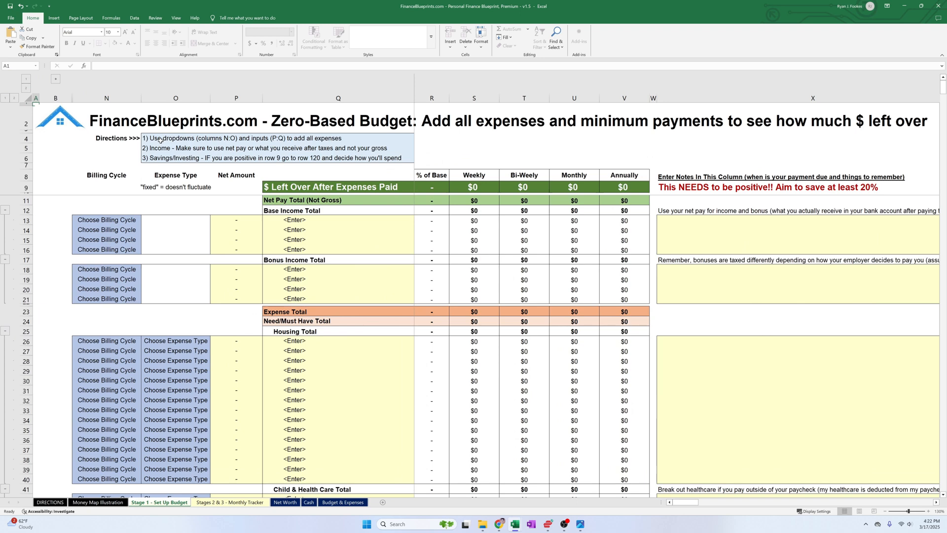
- Highlight the dropdown and input columns from N to Q, the notes column X, and the "Aim to save at least 20%" note in X9
click(126, 97)
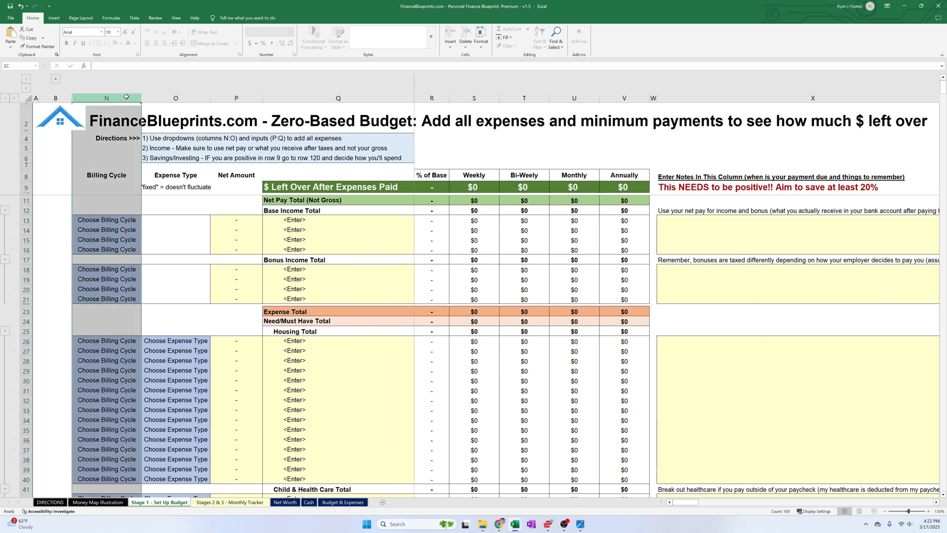
drag(126, 96, 362, 109)
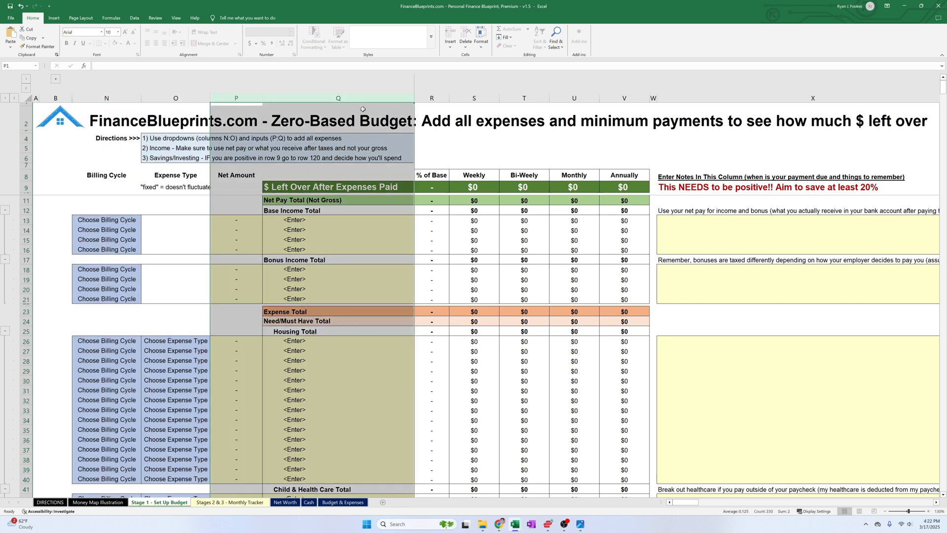
click(777, 98)
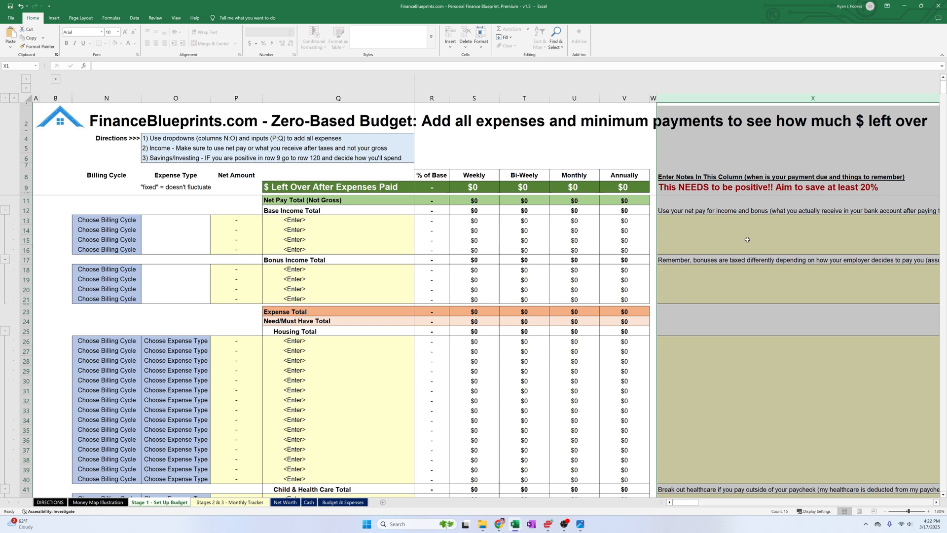
click(721, 190)
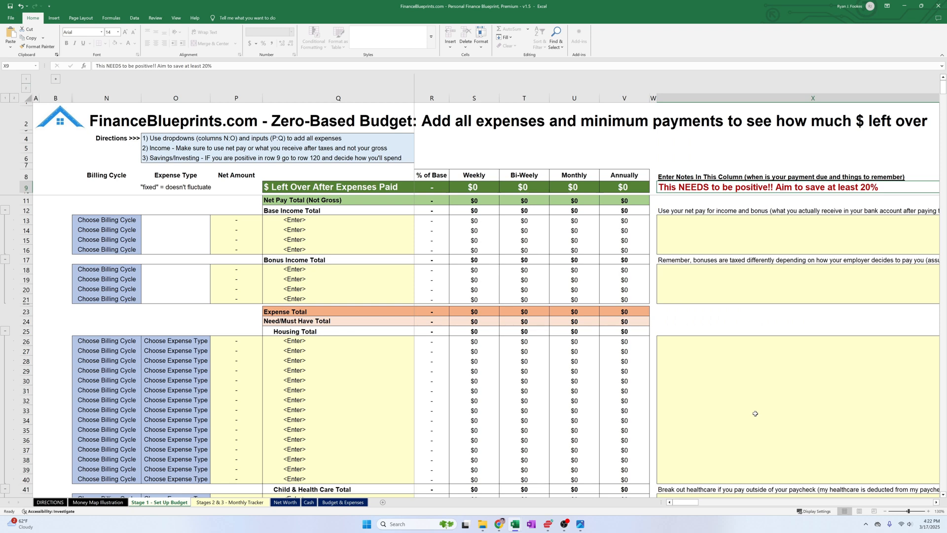
- Look over the notes areas from Housing down to Misc, and try the row outline control on the budget sheet
scroll(754, 414, down, 5)
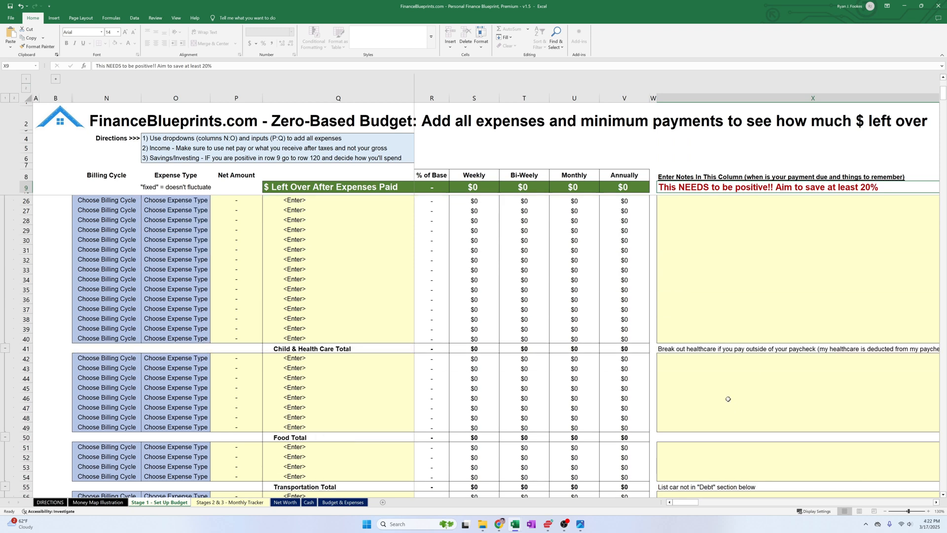
scroll(717, 415, down, 3)
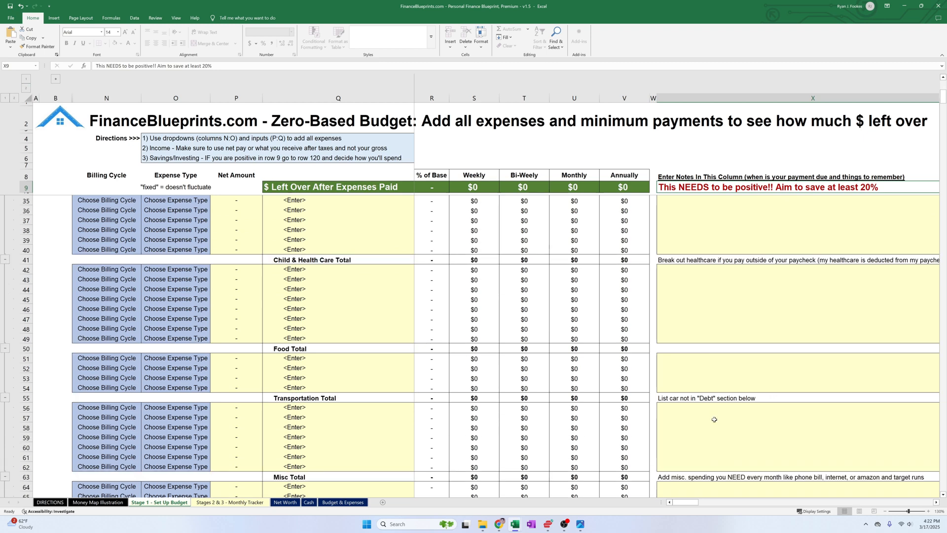
scroll(714, 419, up, 8)
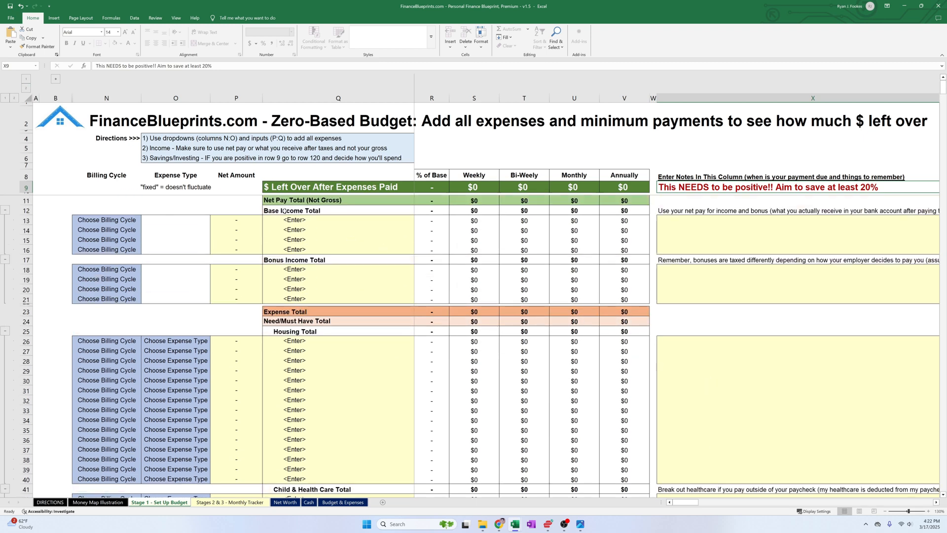
click(18, 110)
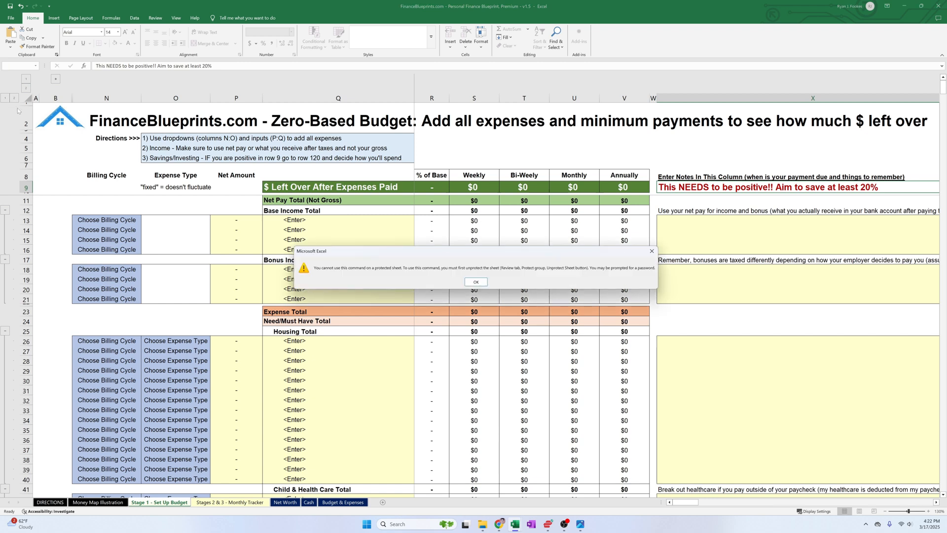
click(476, 282)
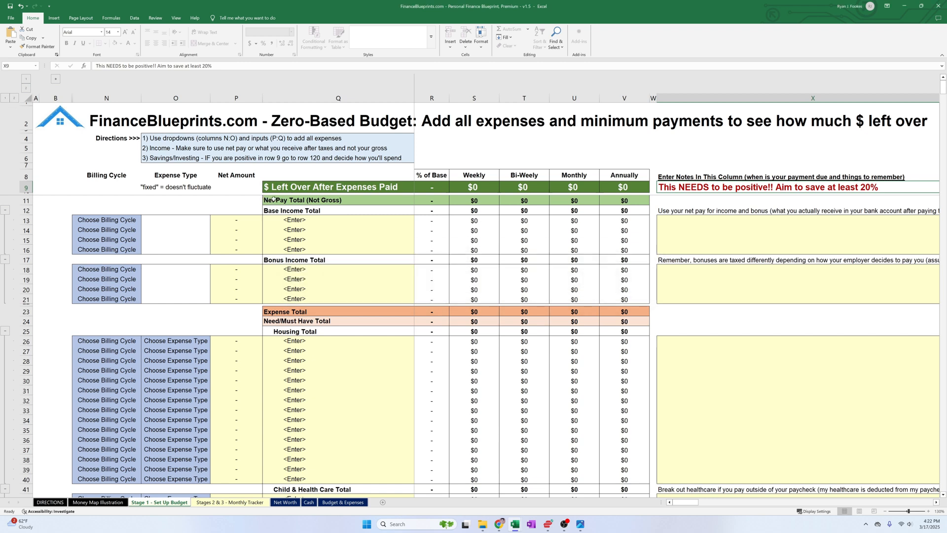
- Highlight the income rows Q11:Q21, the Expense Total and Need/Must Have Total headings, and Housing Total, and look over the need categories down to Misc
drag(272, 199, 285, 299)
scroll(285, 299, down, 3)
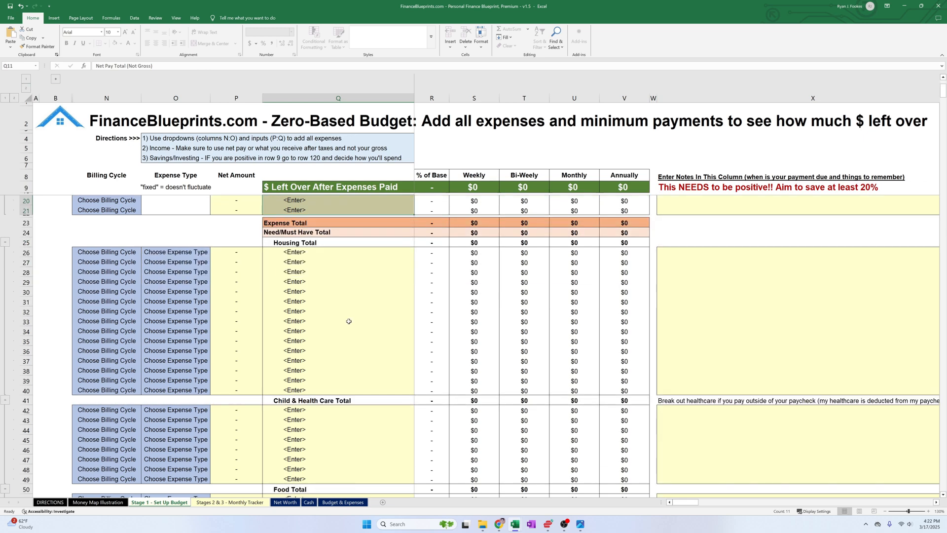
drag(327, 223, 329, 234)
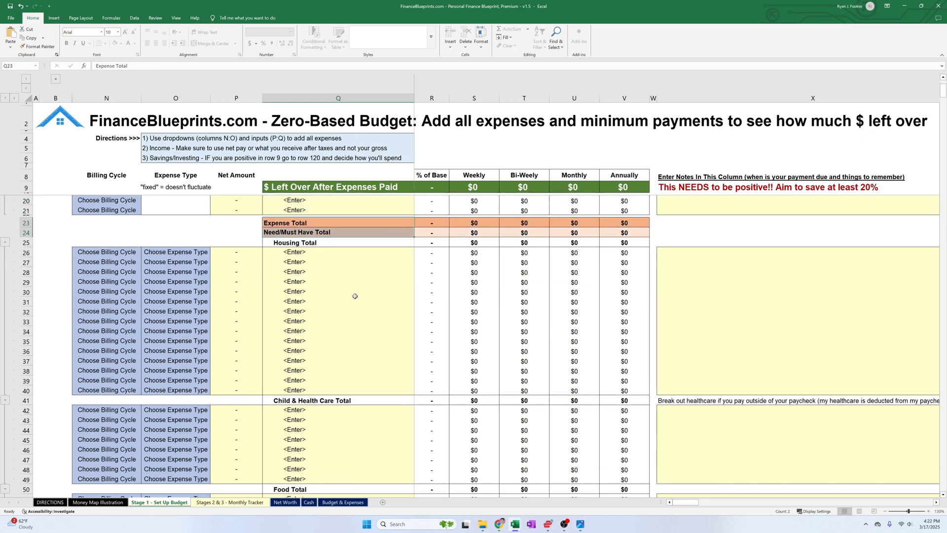
click(314, 370)
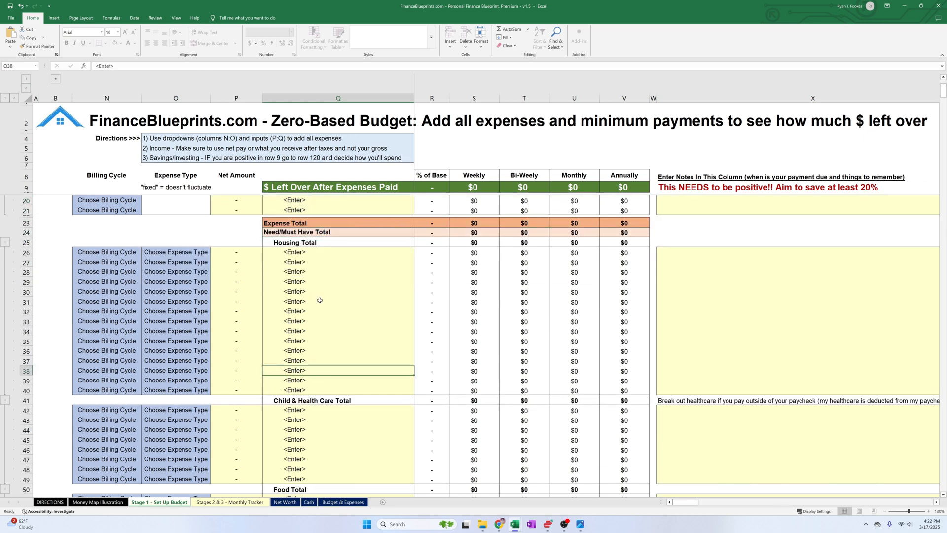
click(271, 242)
scroll(376, 379, down, 4)
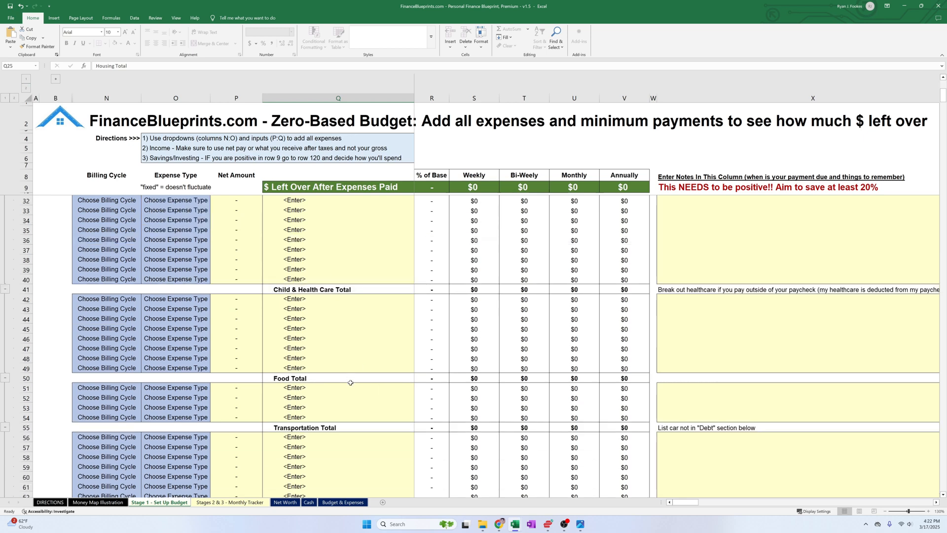
scroll(351, 388, down, 10)
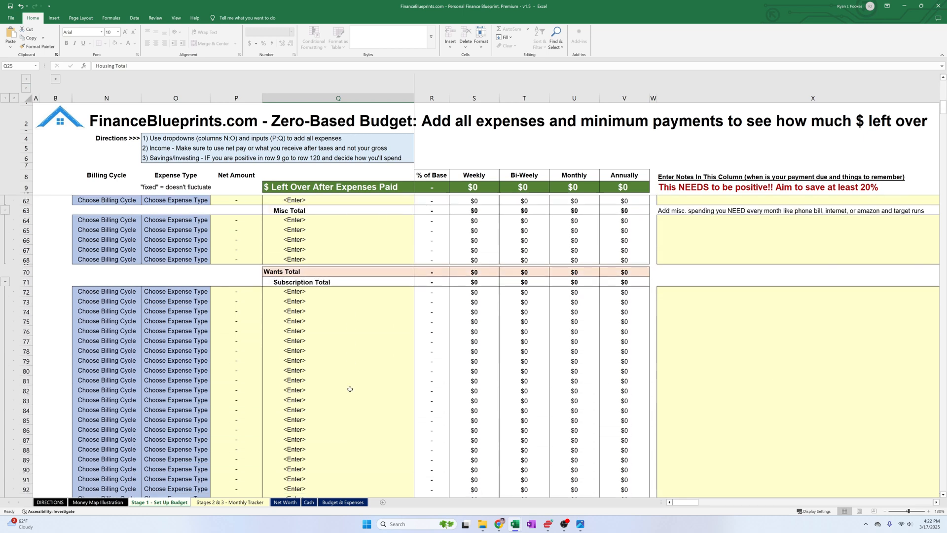
- Look over the Wants, Debt and remaining expense sections and the plan for allocating extra cash from row 120
click(324, 272)
scroll(352, 376, down, 7)
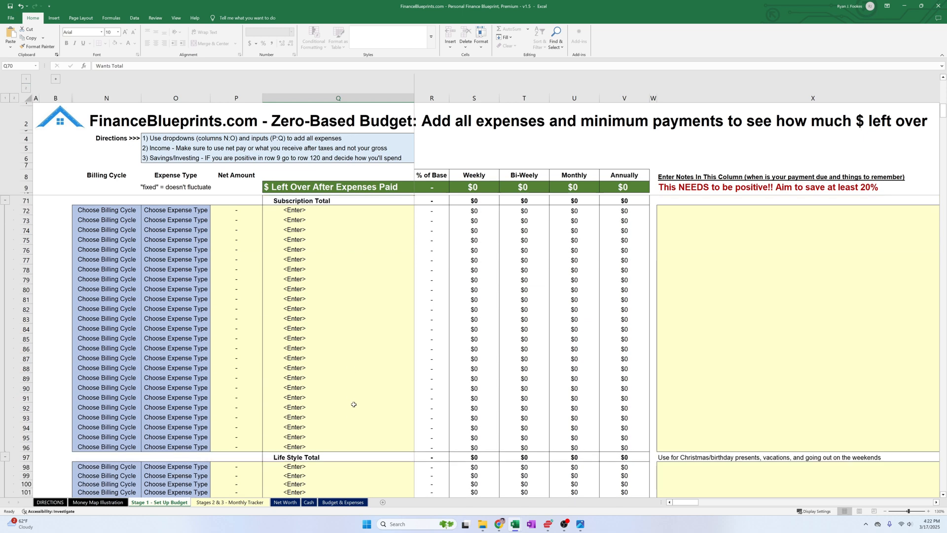
scroll(353, 404, down, 2)
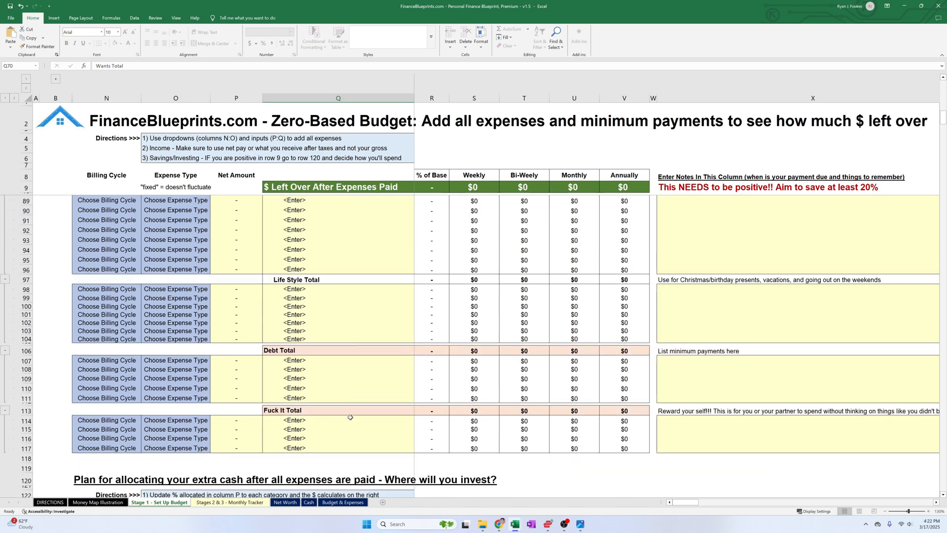
click(315, 351)
click(311, 410)
scroll(318, 416, down, 7)
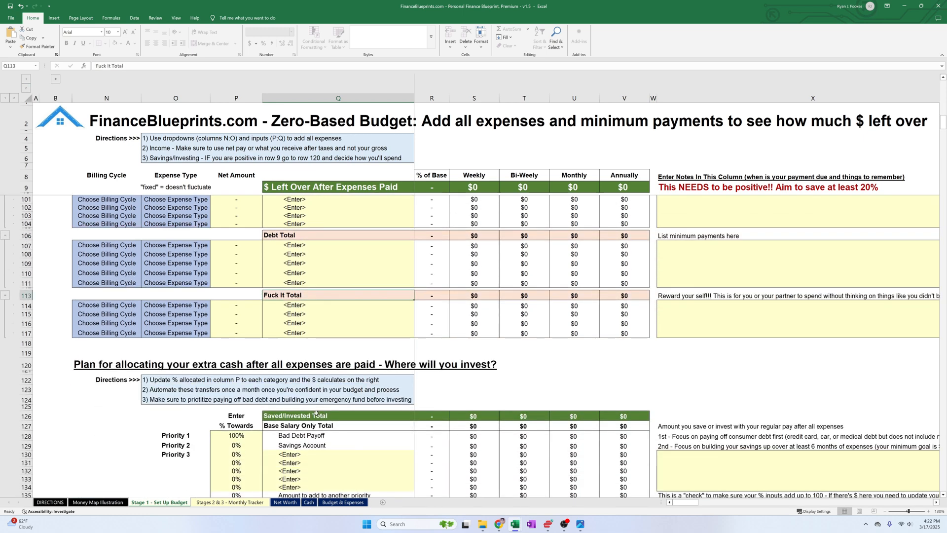
scroll(342, 418, down, 3)
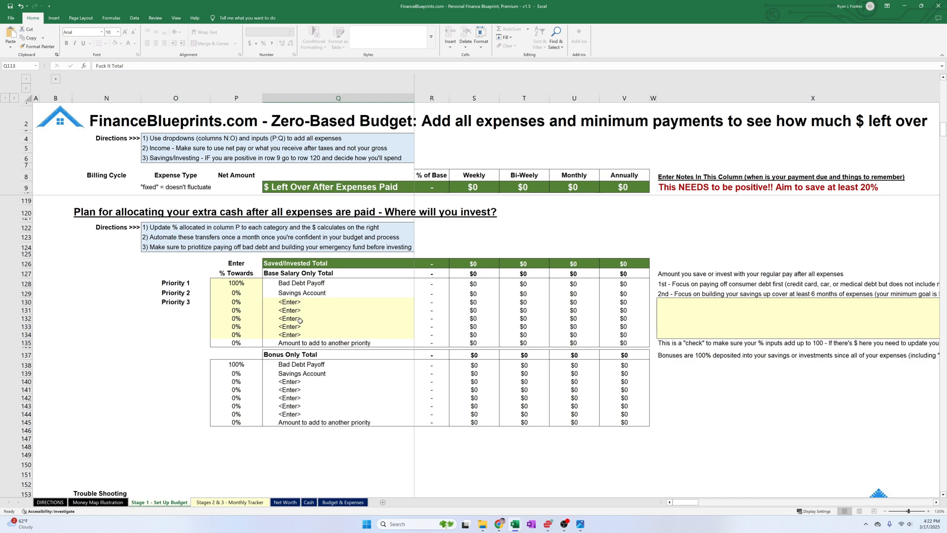
- Label the first base income line in Q13 with the earner's first name followed by "Job"
scroll(296, 318, up, 20)
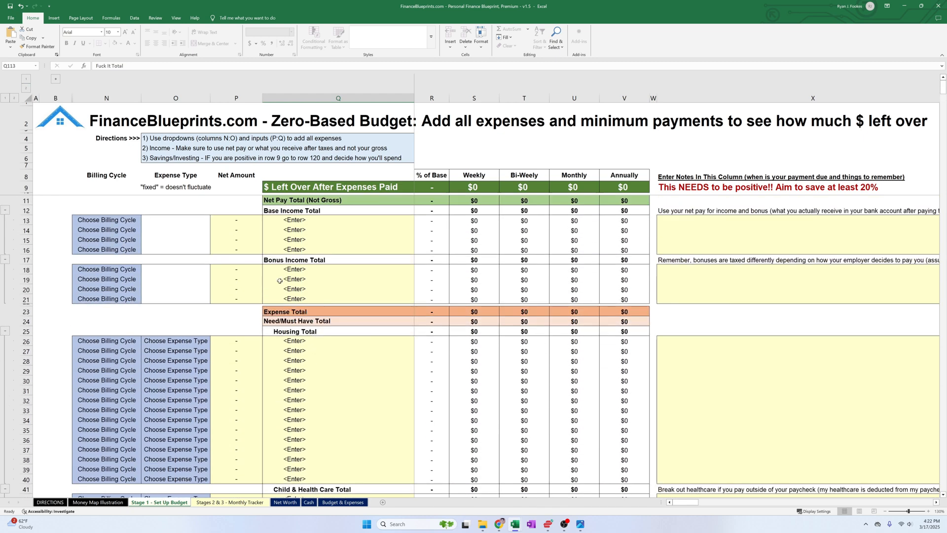
click(141, 222)
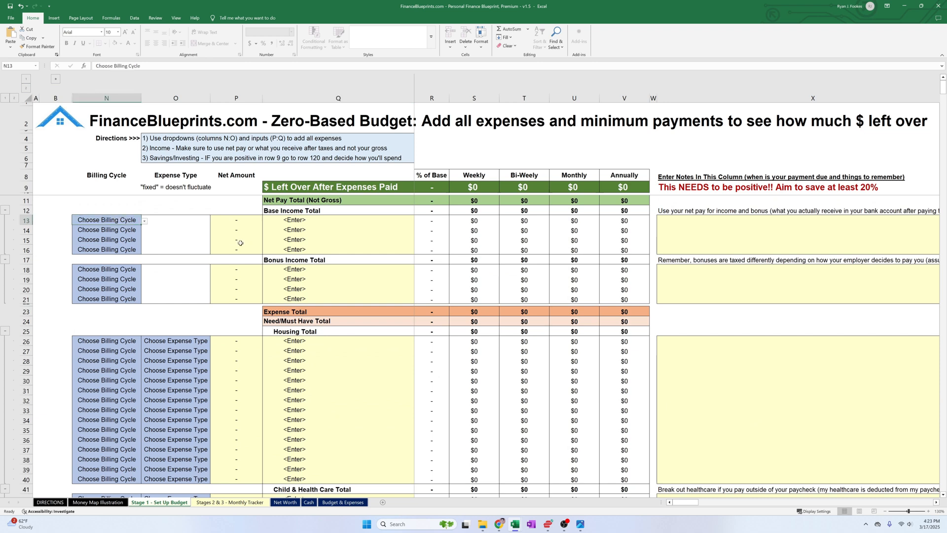
key(Right)
key(Right)
key(Right)
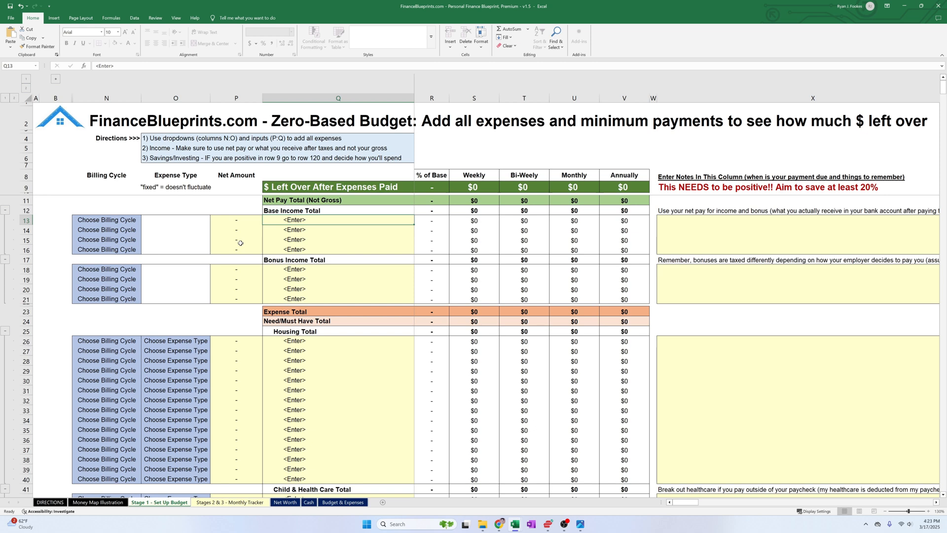
text(Jeff)
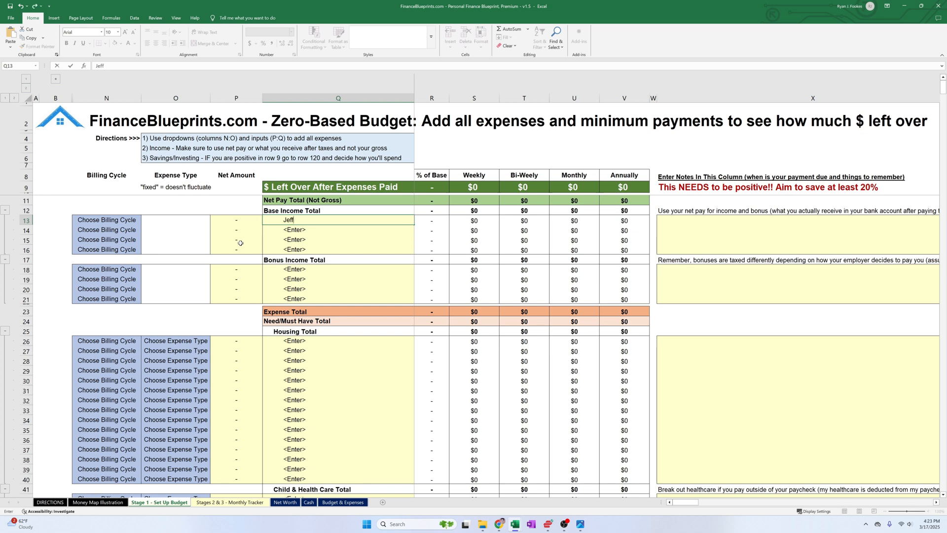
text( Job)
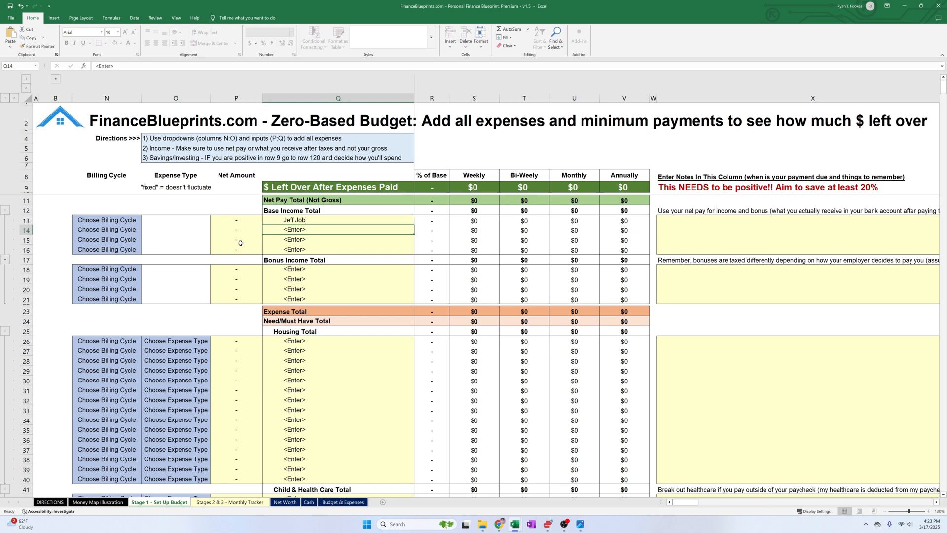
- Set the net amount of the first base income line in P13 to 4300
key(Left)
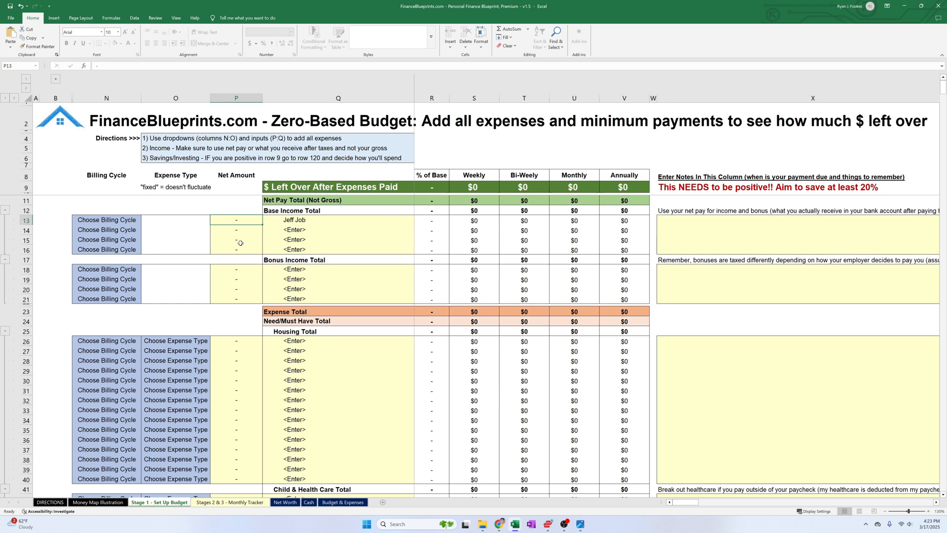
text(4,3)
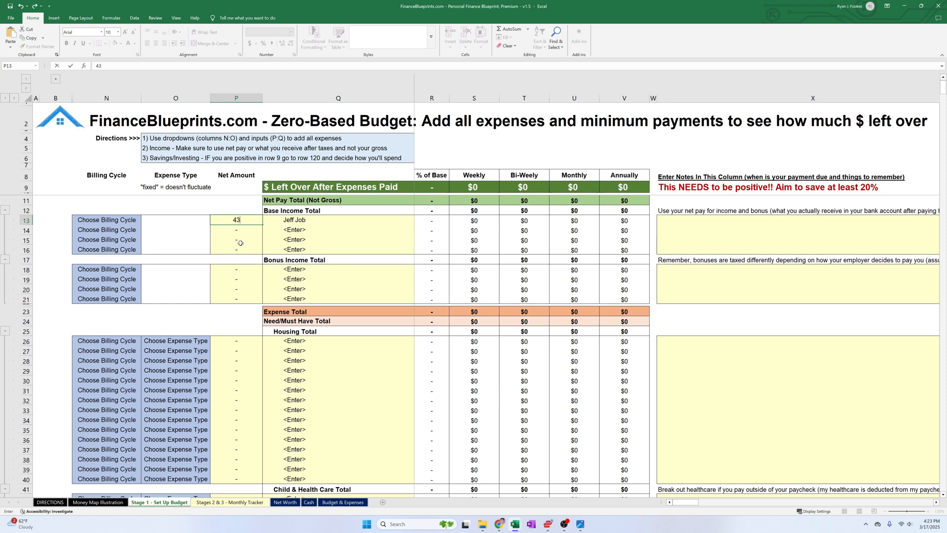
text(00)
key(Return)
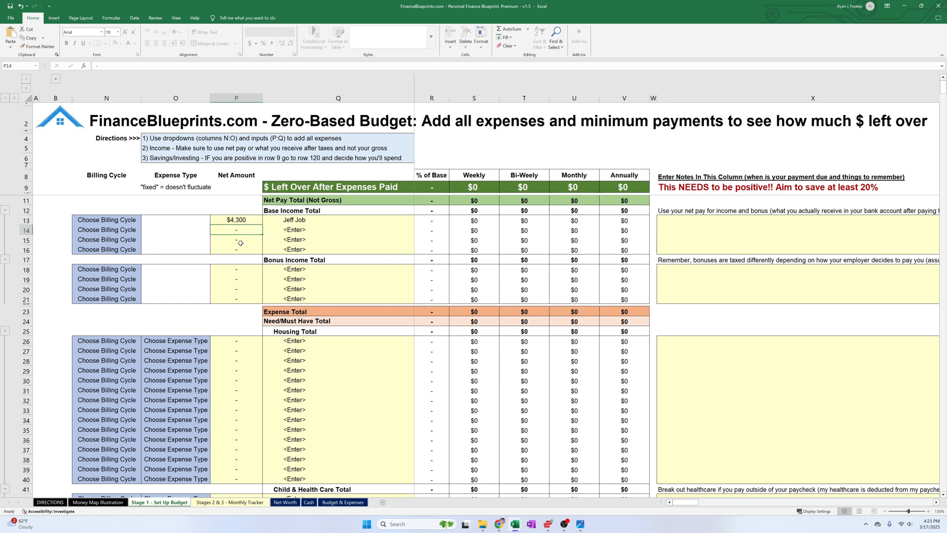
- Set the billing cycle of the first base income line in N13 to Bi-Weekly
key(Up)
key(Left)
key(Left)
key(alt+Down)
key(Down)
key(Down)
key(Down)
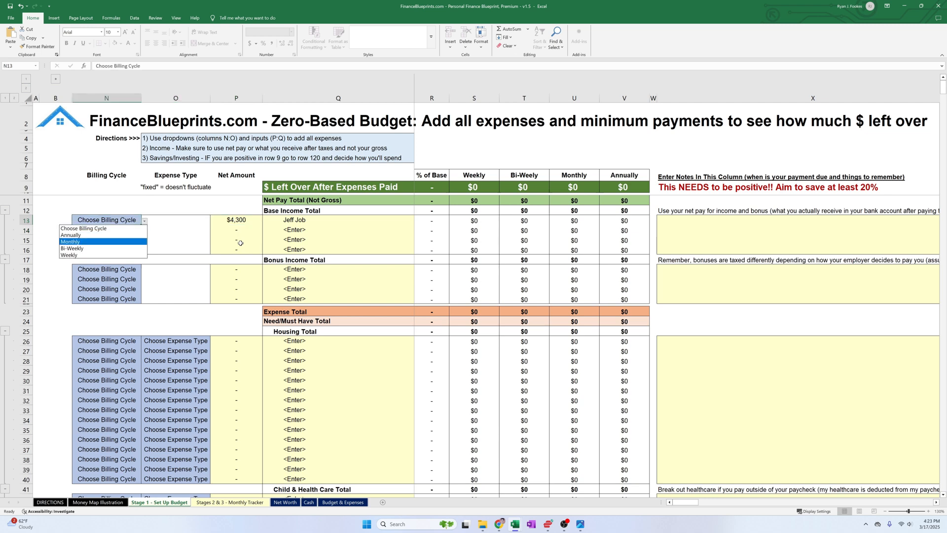
key(Return)
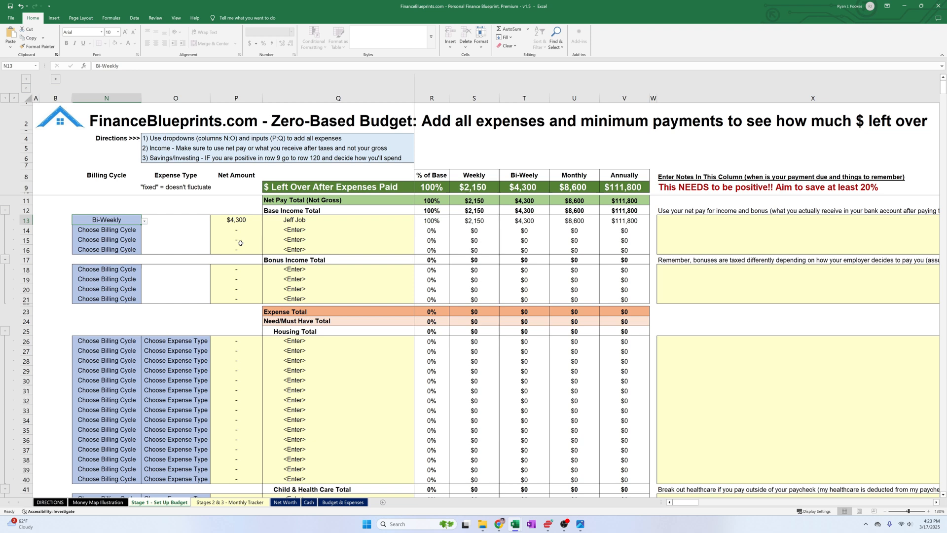
- Label the first bonus income line in Q18 with the earner's first name in possessive form followed by "Bonus"
click(240, 268)
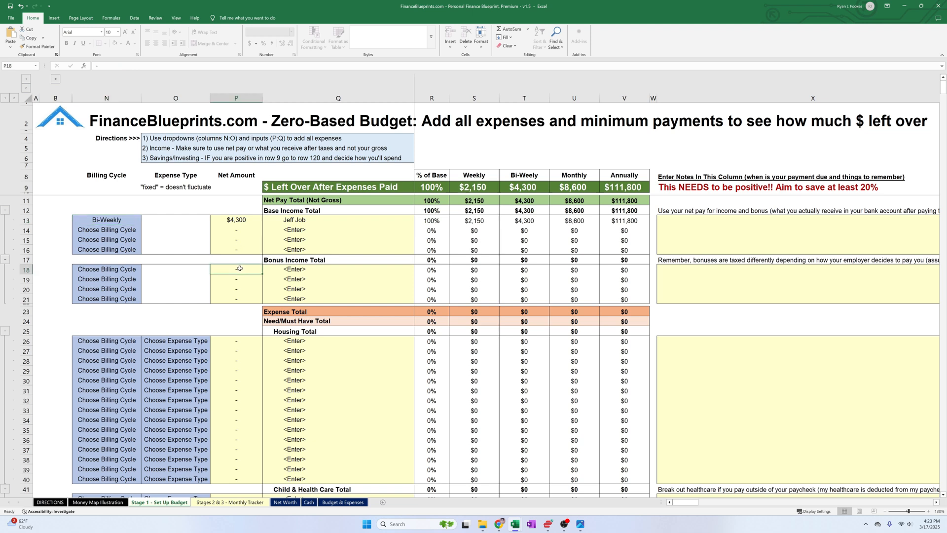
key(Right)
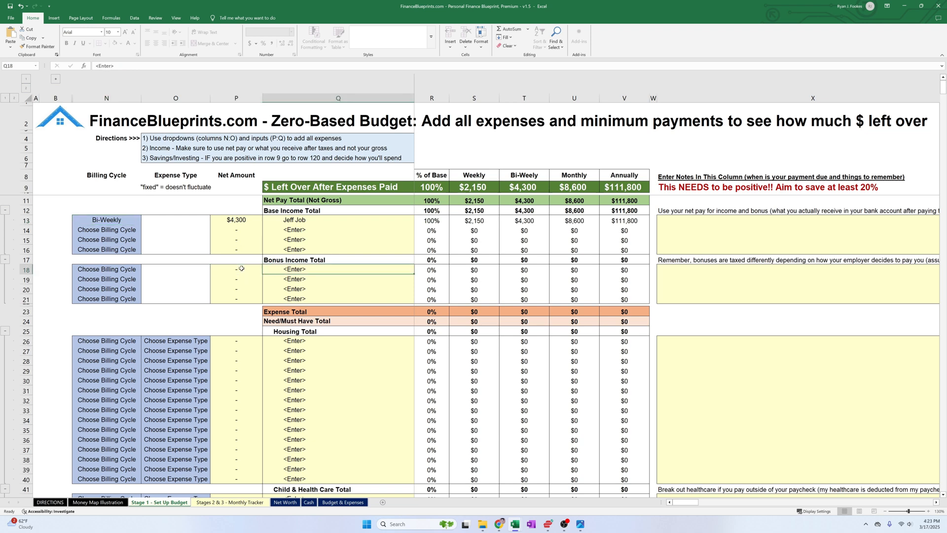
text(Bonus Income Total)
key(Return)
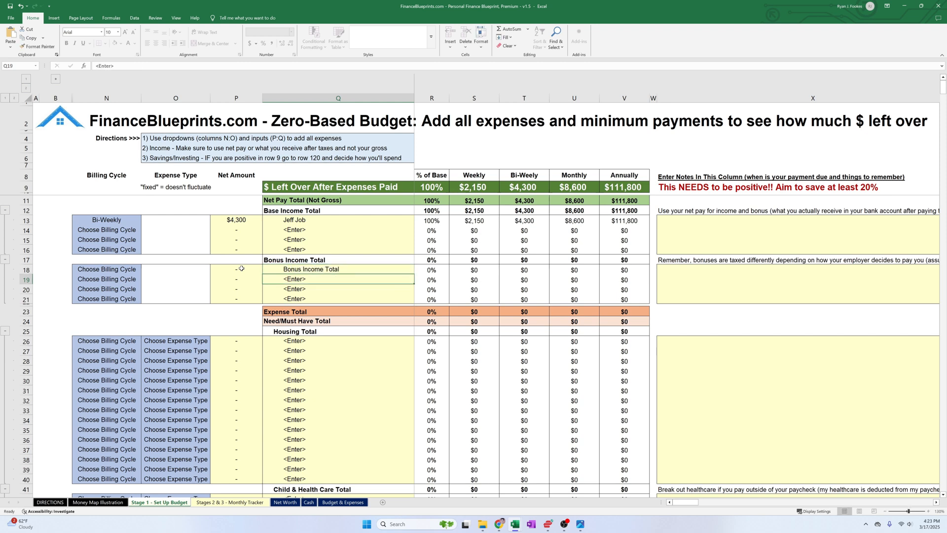
key(Up)
text(Jeff)
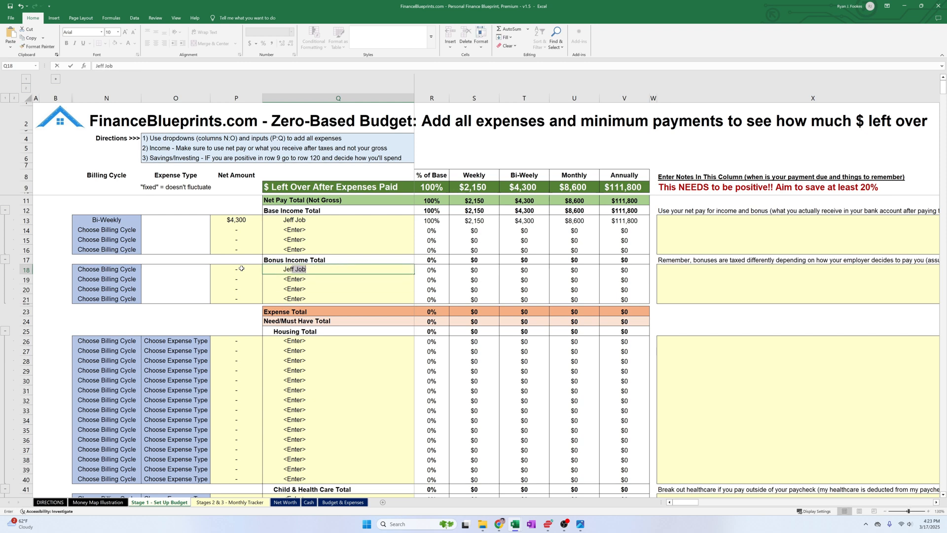
text('s Bonus)
key(Return)
- Point out Net Pay Total (Not Gross) and set the net amount of the first bonus line in P18 to 10000
click(242, 267)
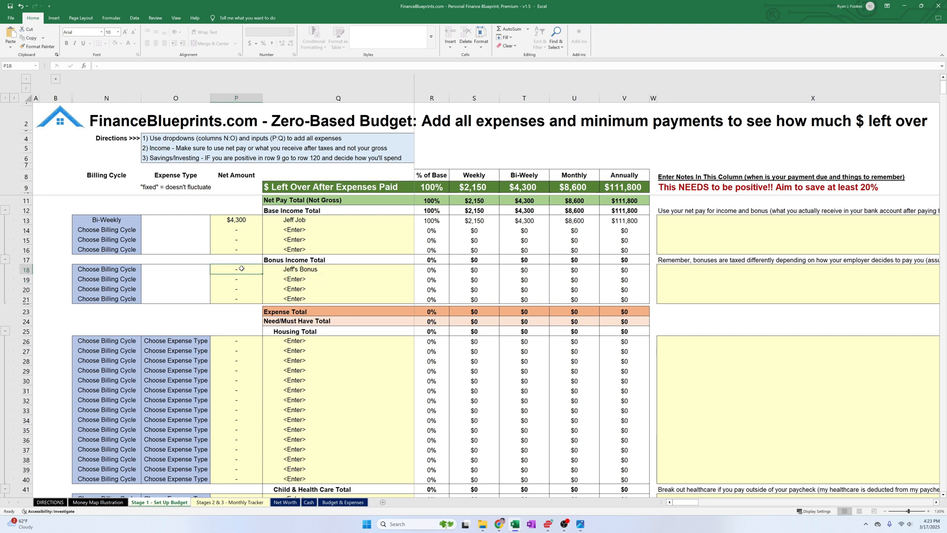
click(274, 198)
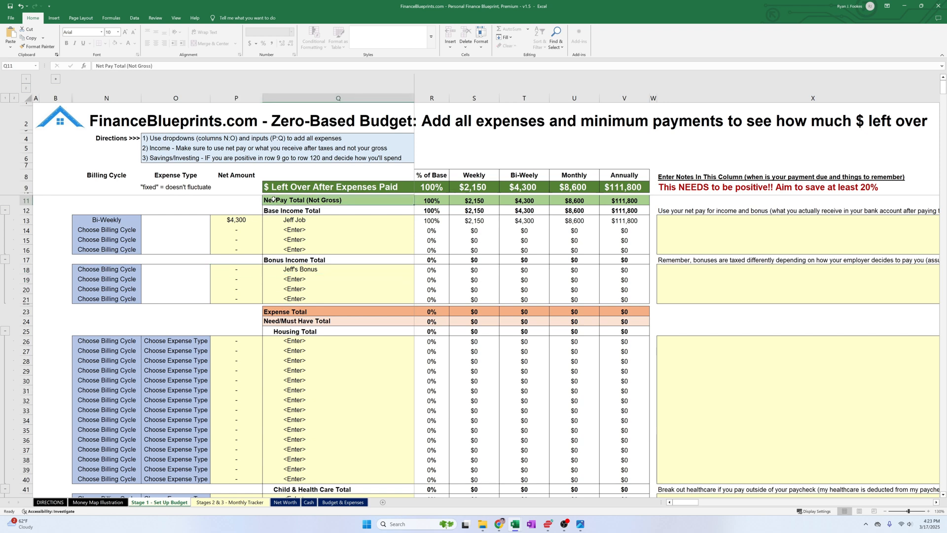
click(252, 271)
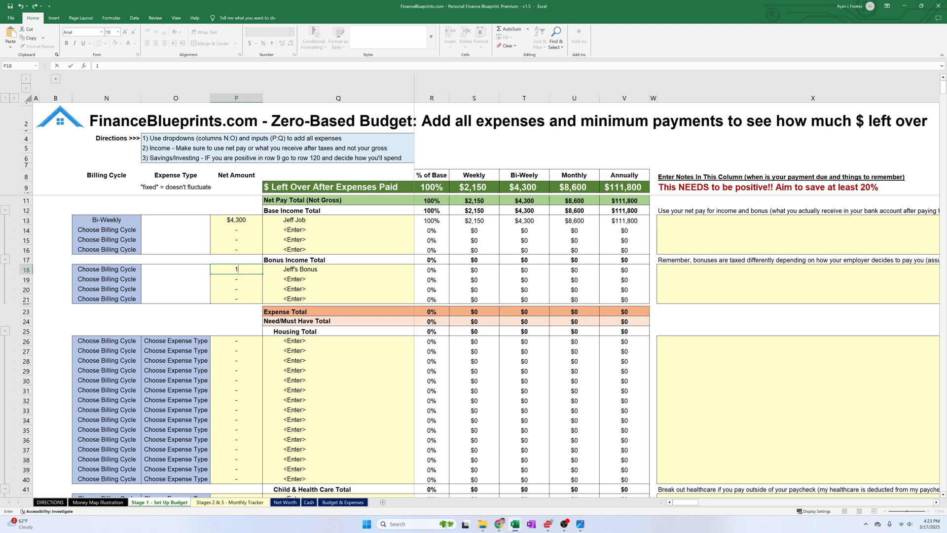
text(10000)
key(Return)
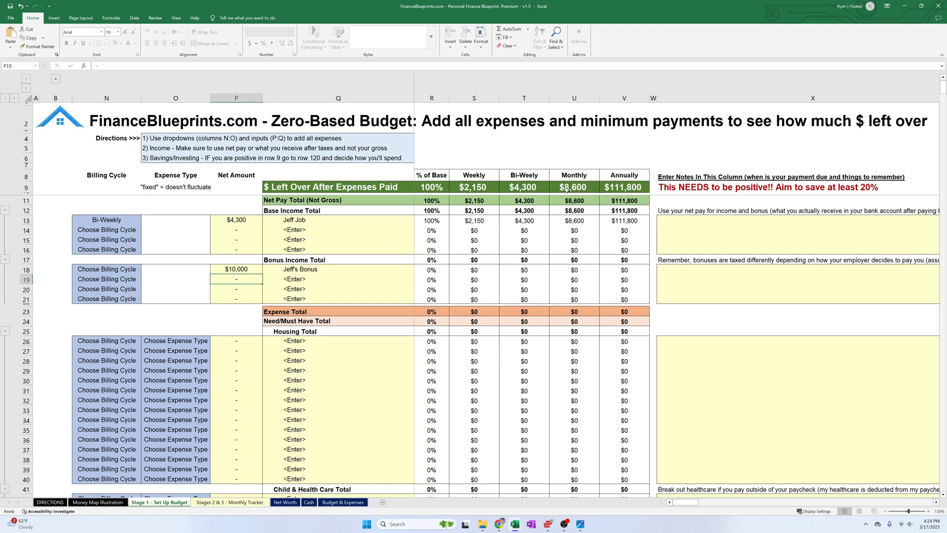
- Examine the bi-weekly and monthly left-over amounts in row 9 against the monthly base income and housing figures in column U
click(537, 186)
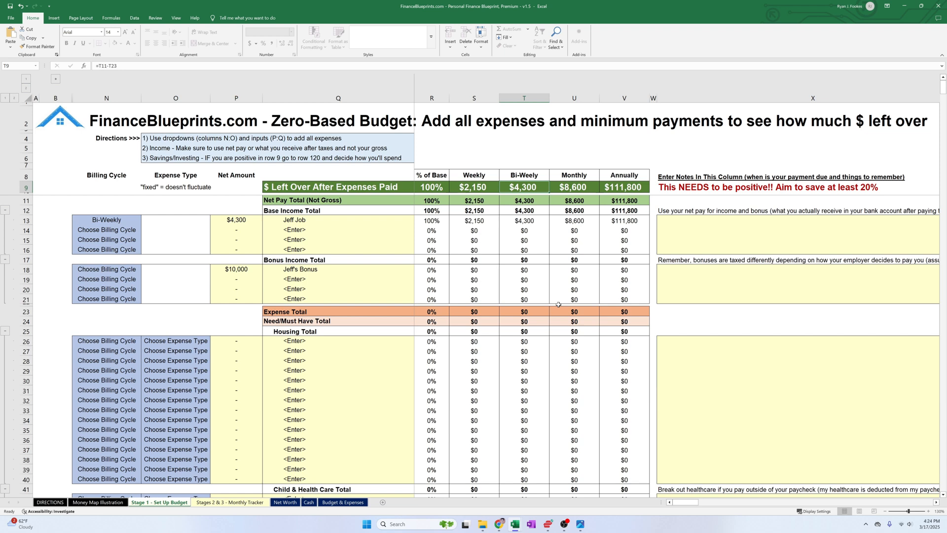
click(583, 188)
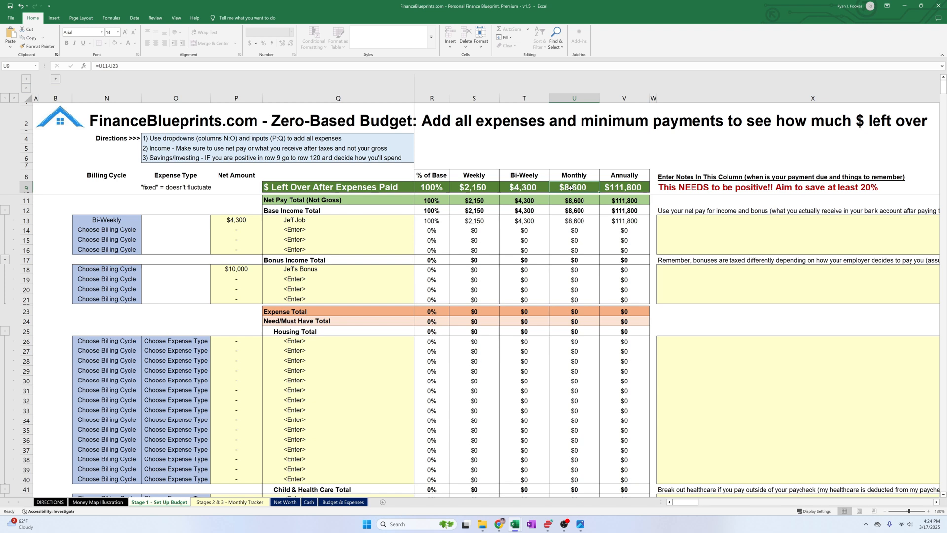
drag(574, 210, 578, 251)
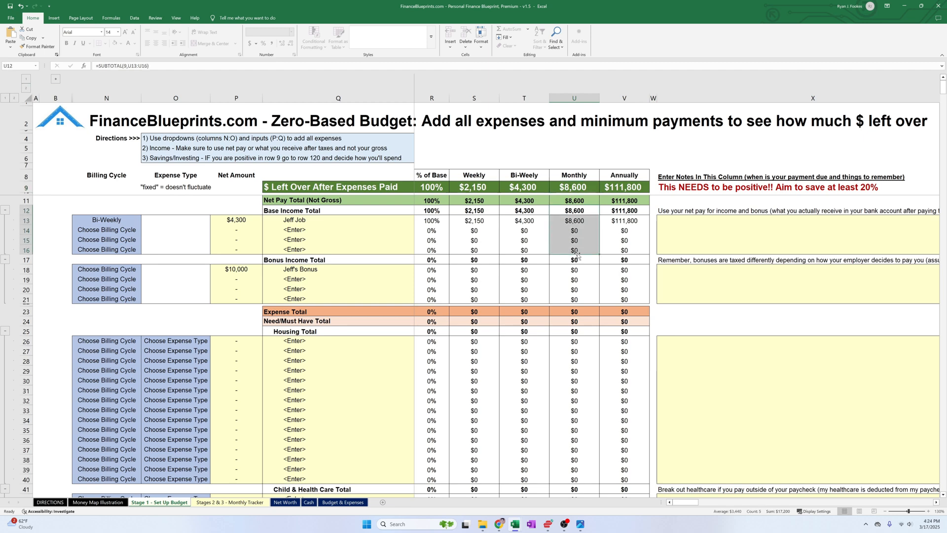
drag(574, 331, 578, 470)
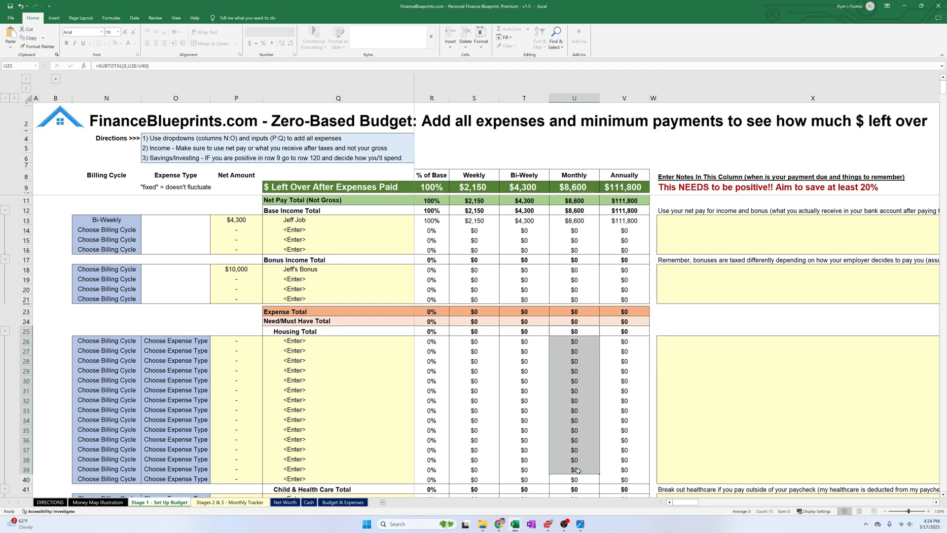
scroll(561, 406, down, 3)
scroll(576, 372, up, 3)
click(581, 185)
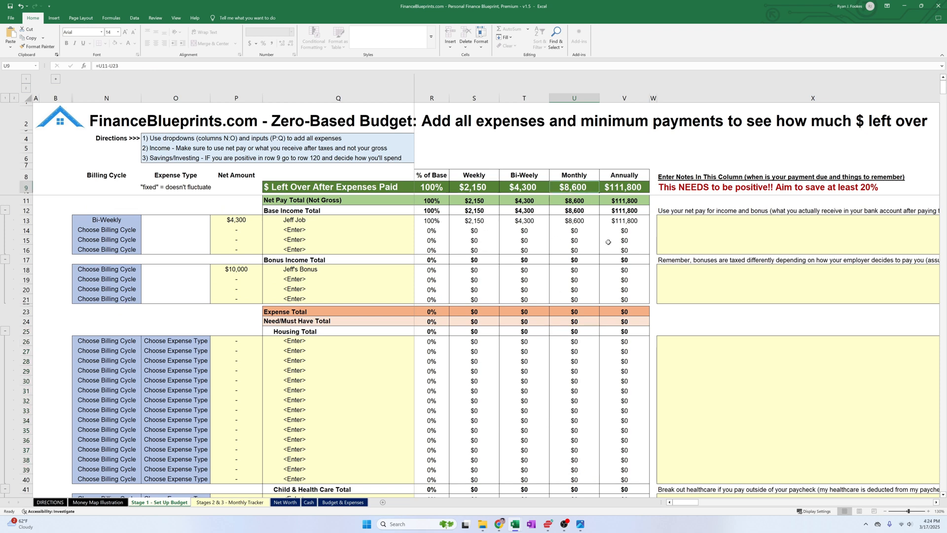
- Examine the annual left-over amount in V9 and highlight the housing expense rows Q27:V36 that feed into it
click(627, 189)
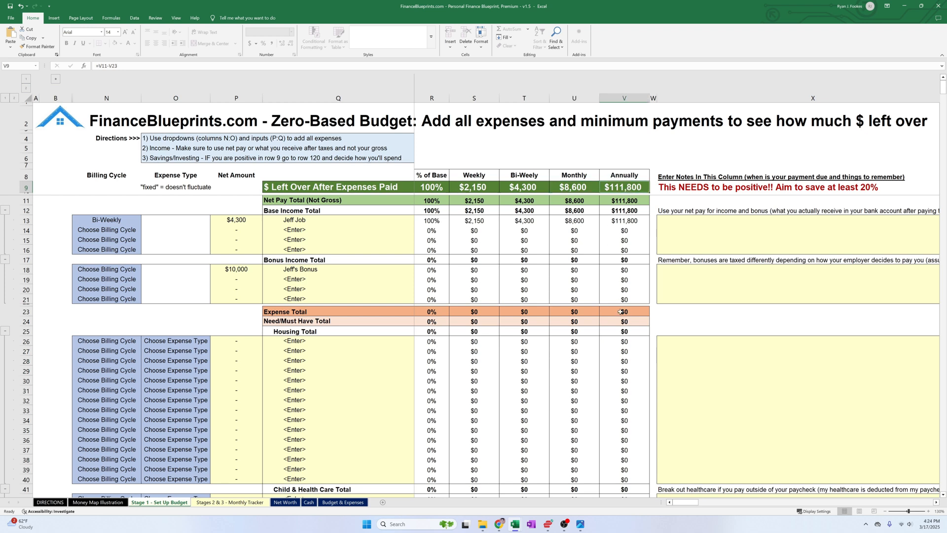
drag(323, 356, 633, 441)
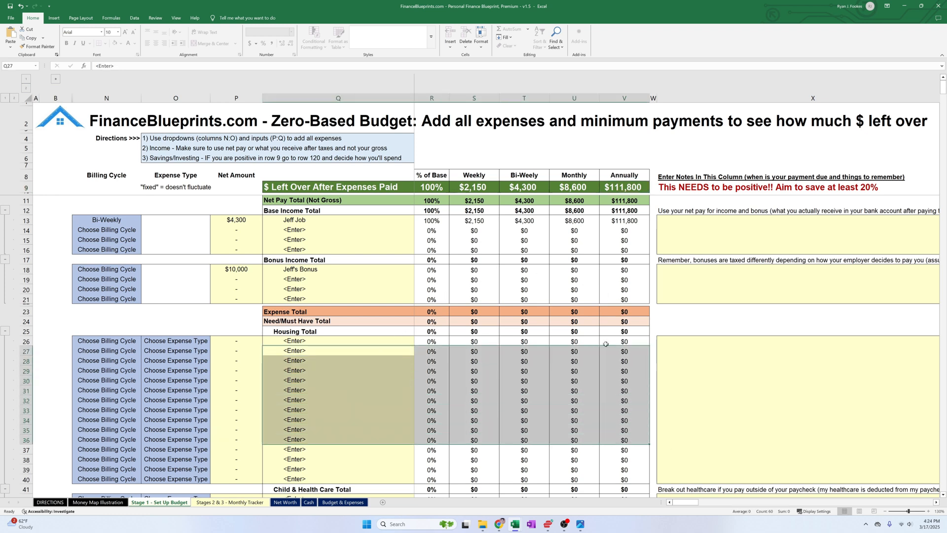
click(614, 186)
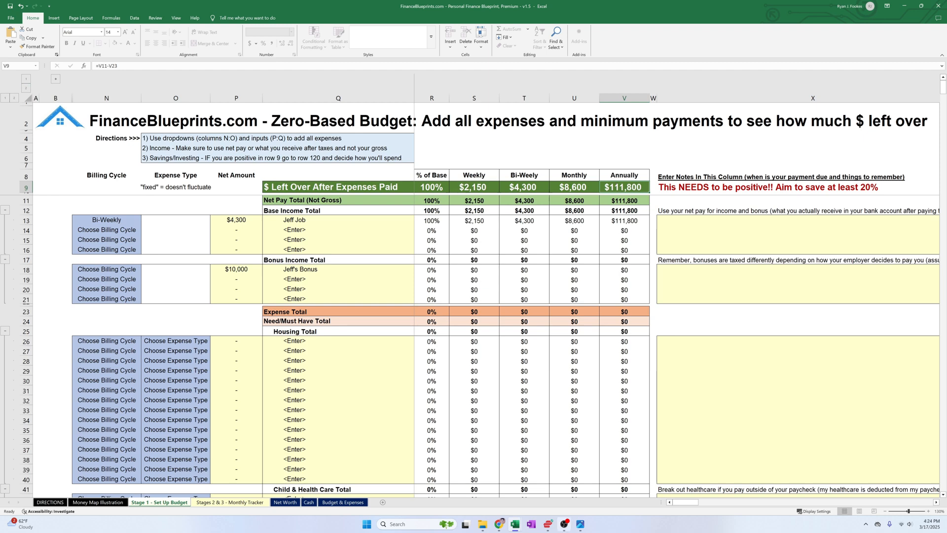
- Switch to the filled-in v1.52 personal version of the workbook and open its Stage 1 - Set Up Budget sheet
key(alt+Tab)
key(alt+Tab)
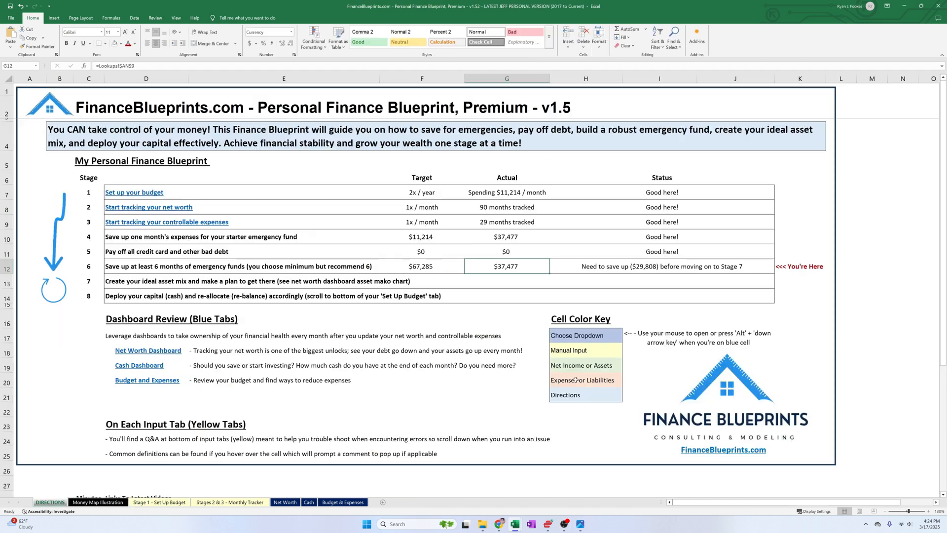
click(170, 501)
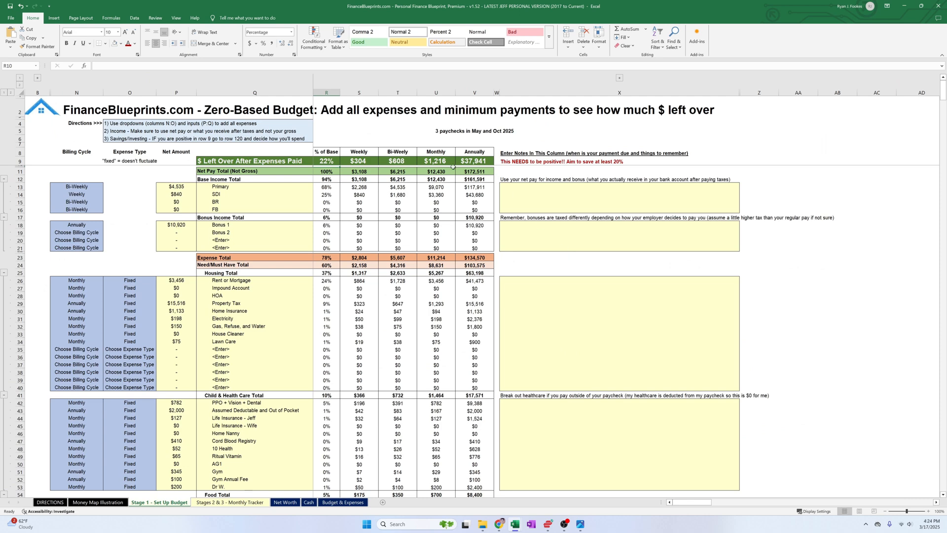
scroll(453, 167, up, 1)
scroll(478, 171, up, 1)
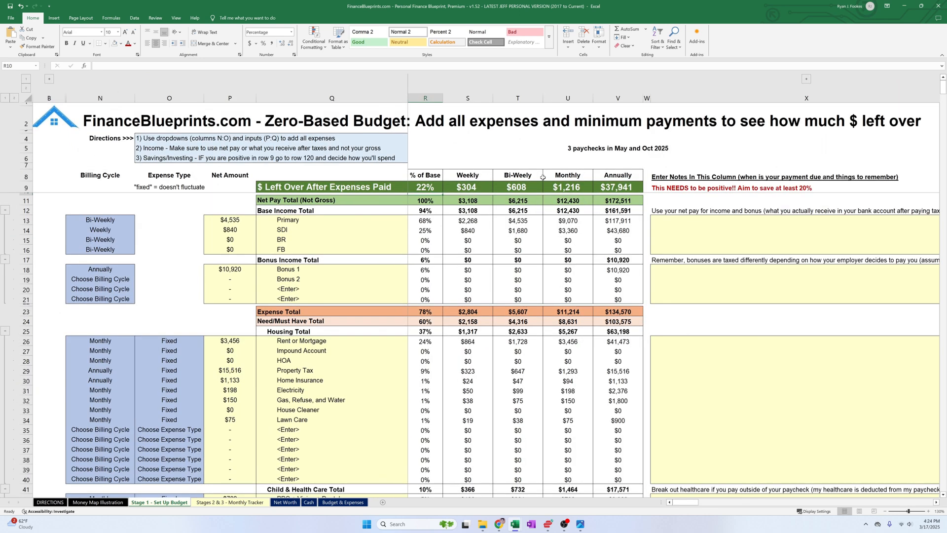
- Examine the extra-paycheck note in row 5 alongside the monthly and annual net pay, left-over and bonus totals
click(607, 150)
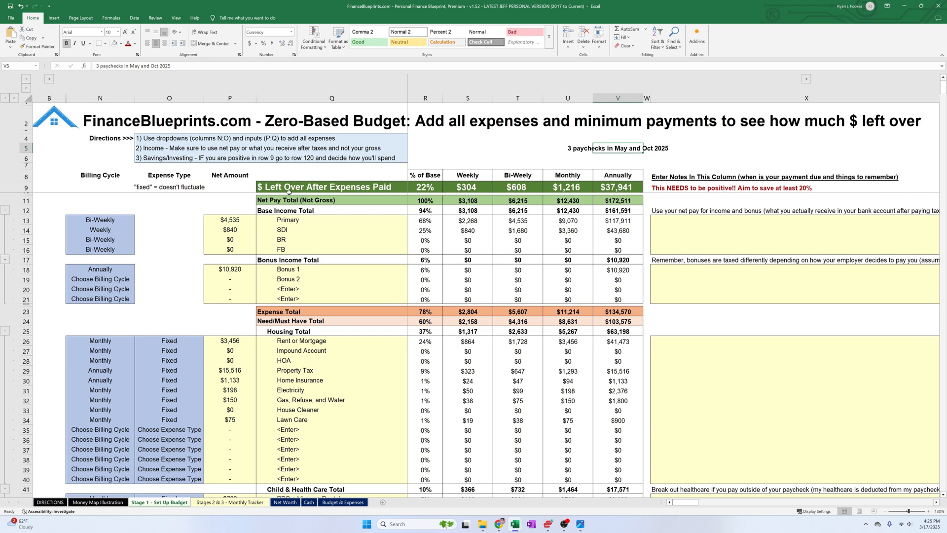
click(320, 201)
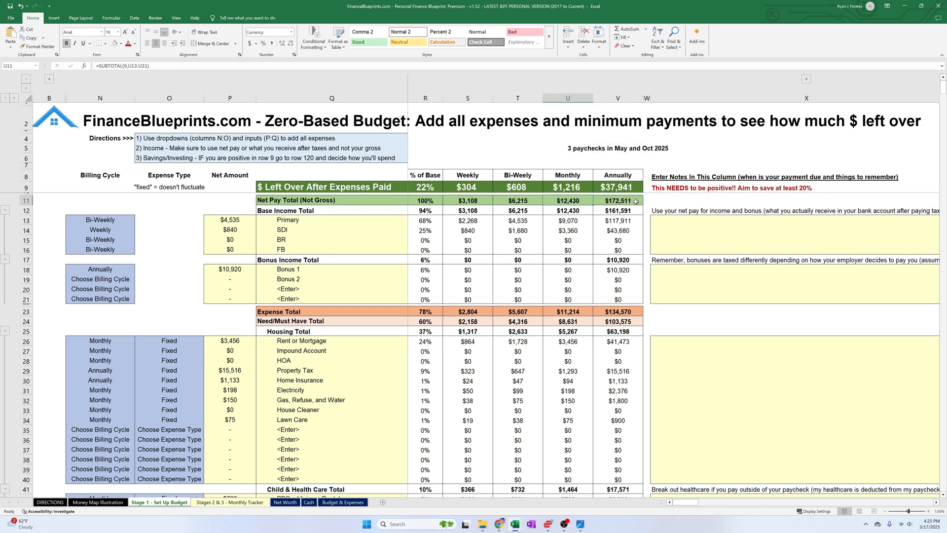
click(594, 200)
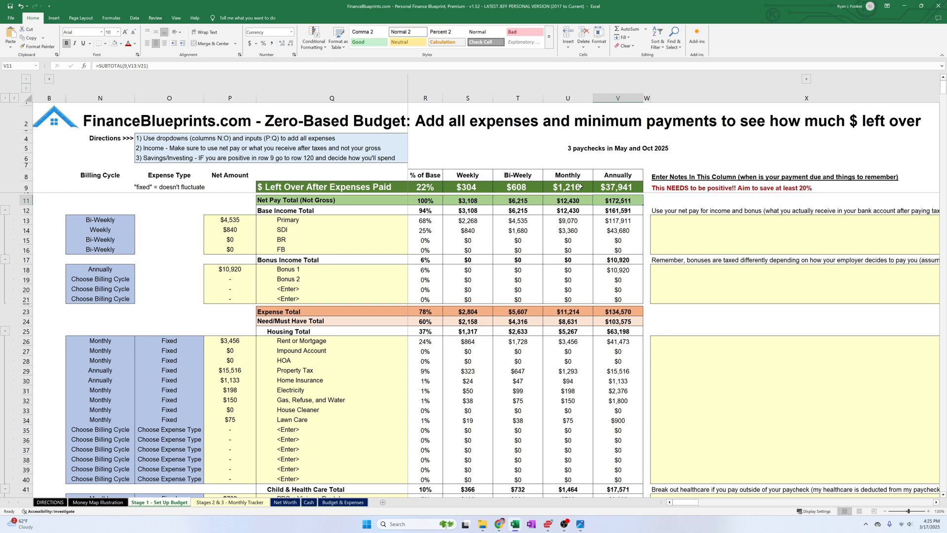
click(607, 188)
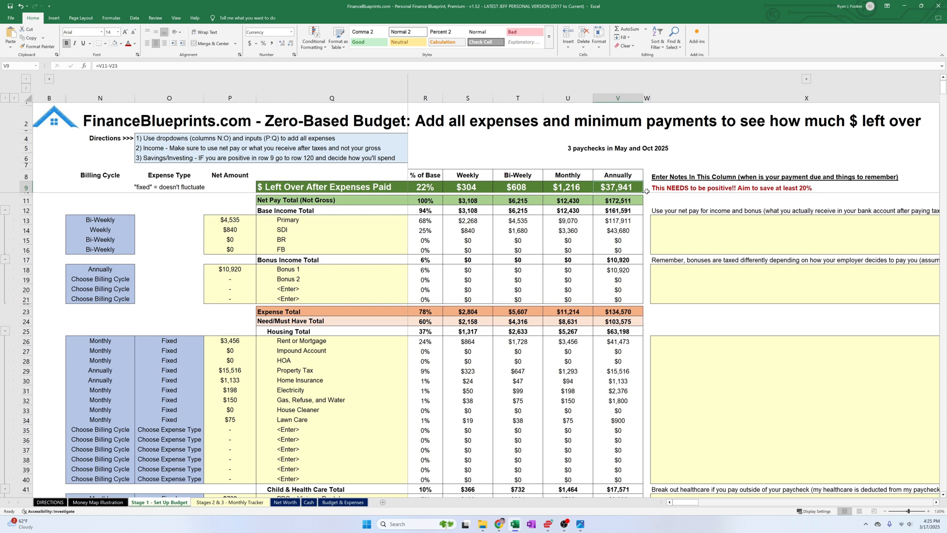
click(619, 259)
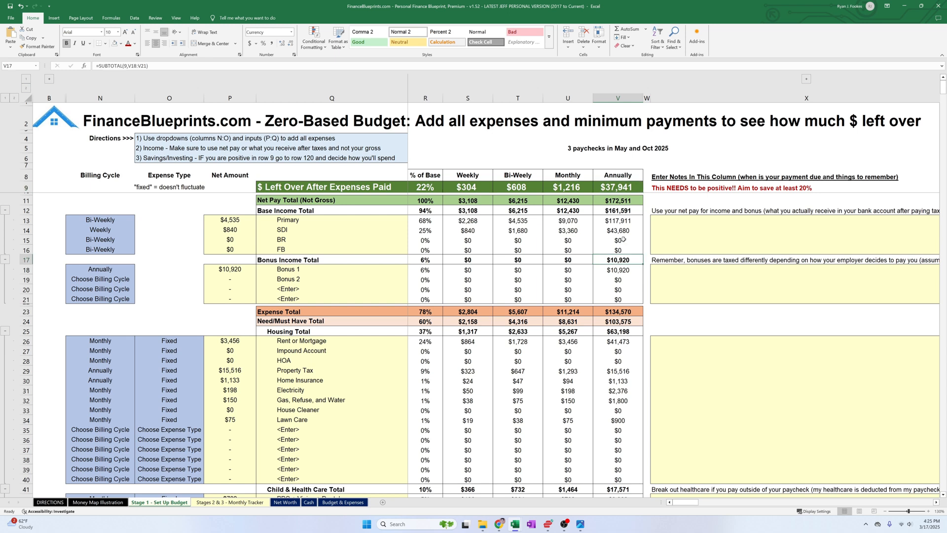
drag(585, 174, 588, 193)
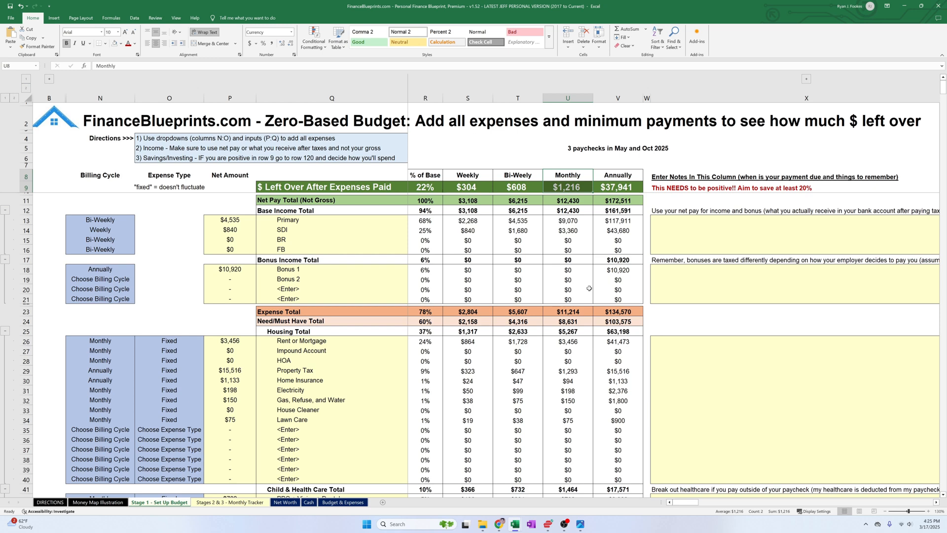
- Return to the blank v1.5 workbook and set the first bonus line's billing cycle in N18 to Annually
click(904, 7)
click(465, 289)
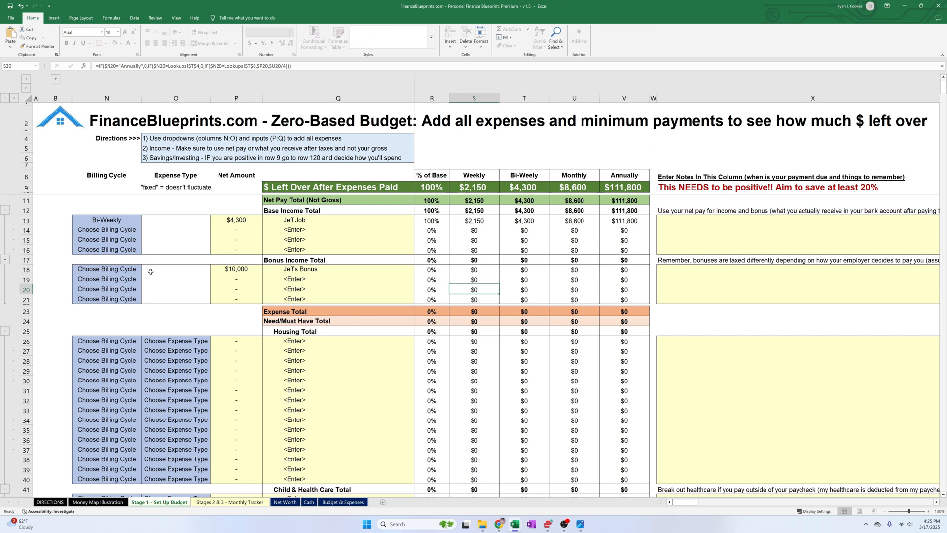
click(129, 271)
key(alt+Down)
key(Down)
key(Return)
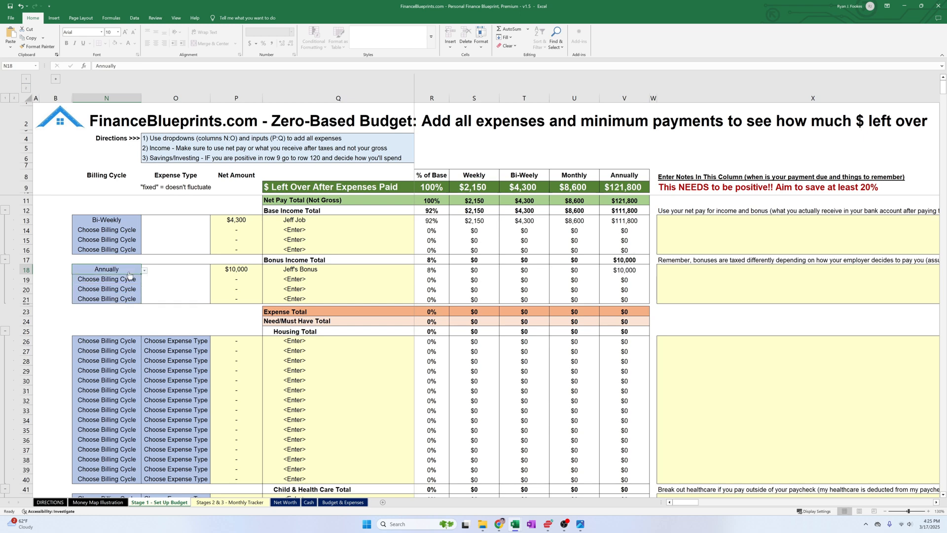
- Label the first housing expense line in Q26 "Rent or Mort"
click(130, 344)
scroll(131, 343, down, 2)
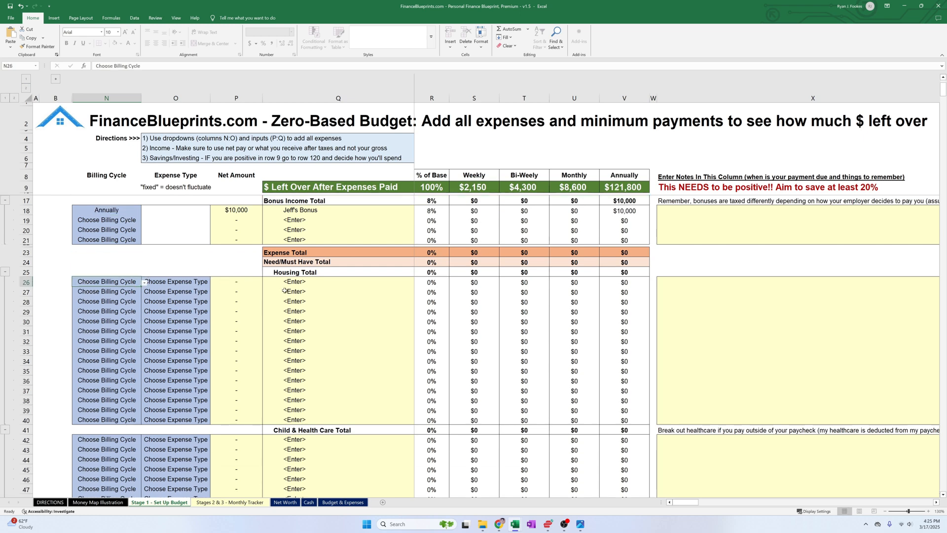
click(296, 280)
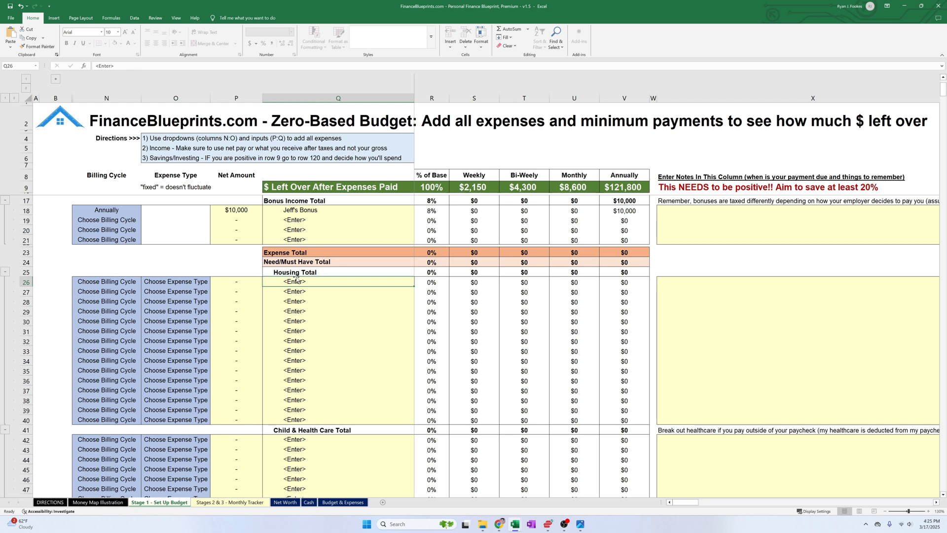
text(Rent)
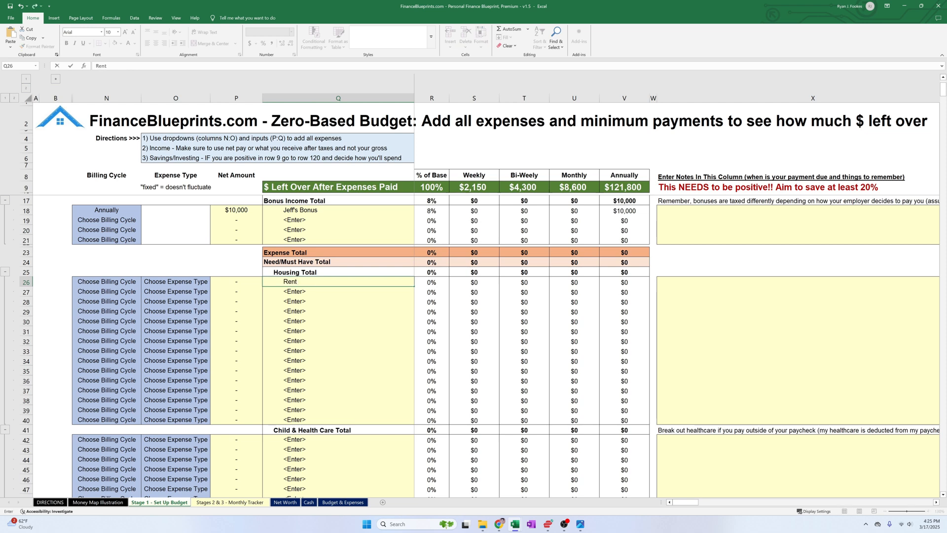
text( or Mort)
key(Return)
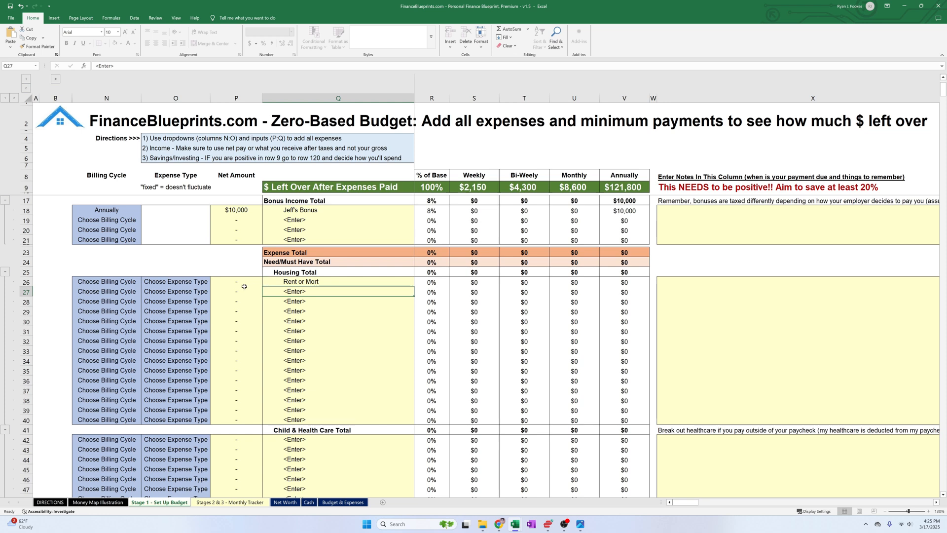
- Set the rent or mortgage line in row 26 to a Monthly billing cycle and the Fixed expense type
click(112, 282)
key(alt+Down)
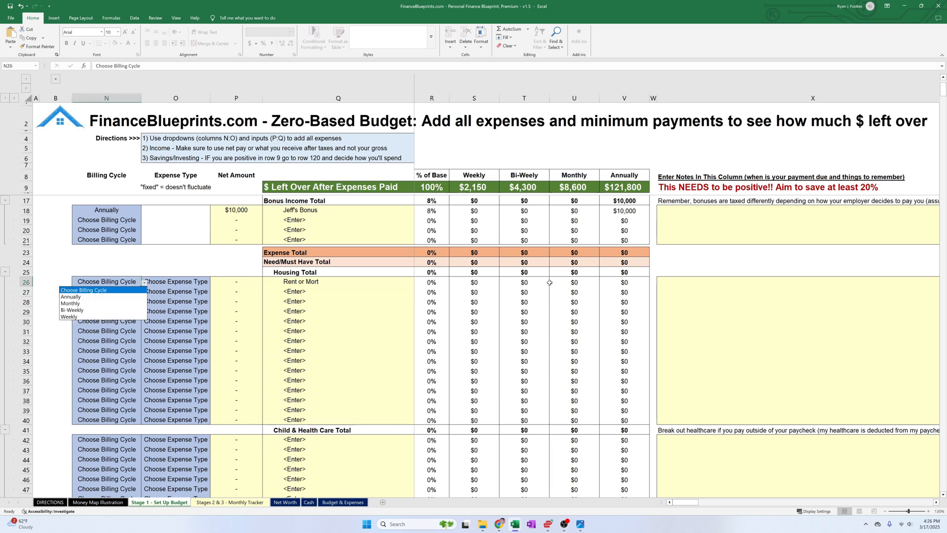
click(93, 306)
click(187, 284)
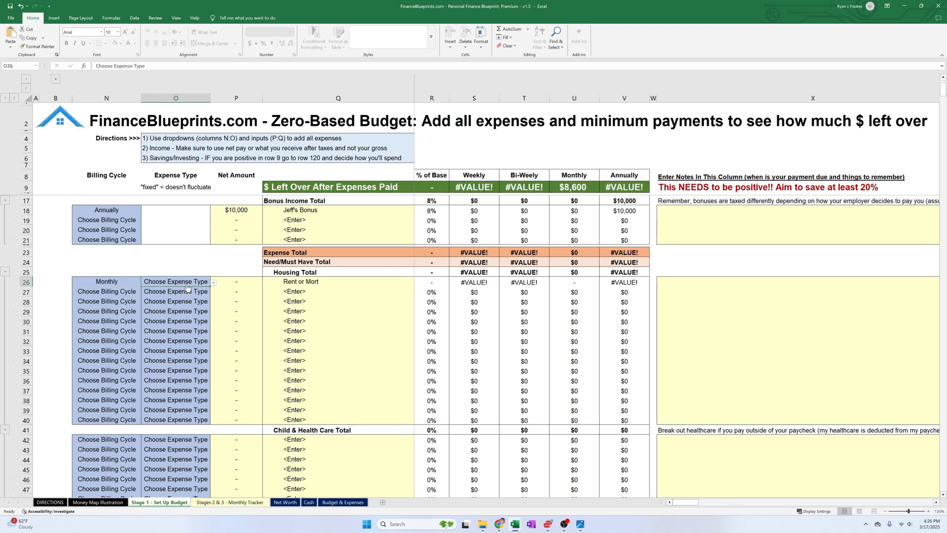
key(alt+Down)
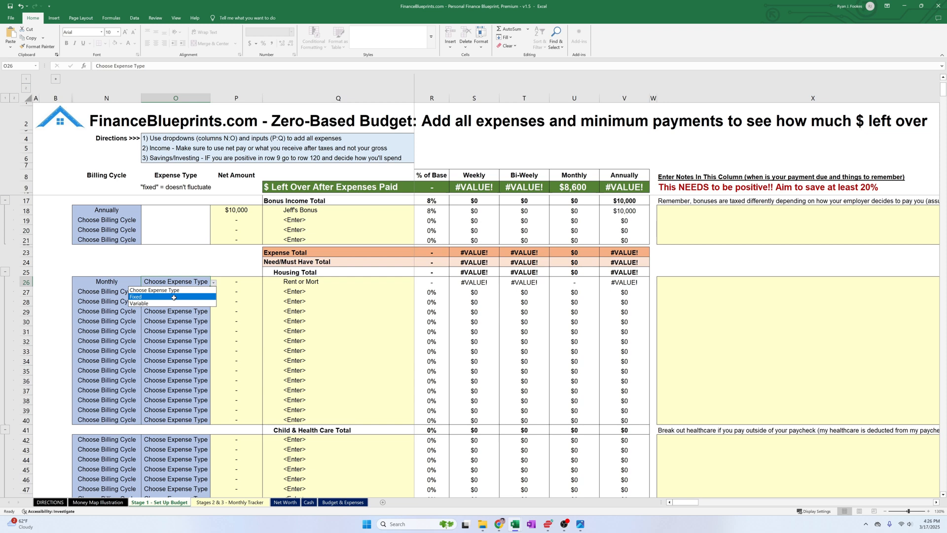
click(174, 297)
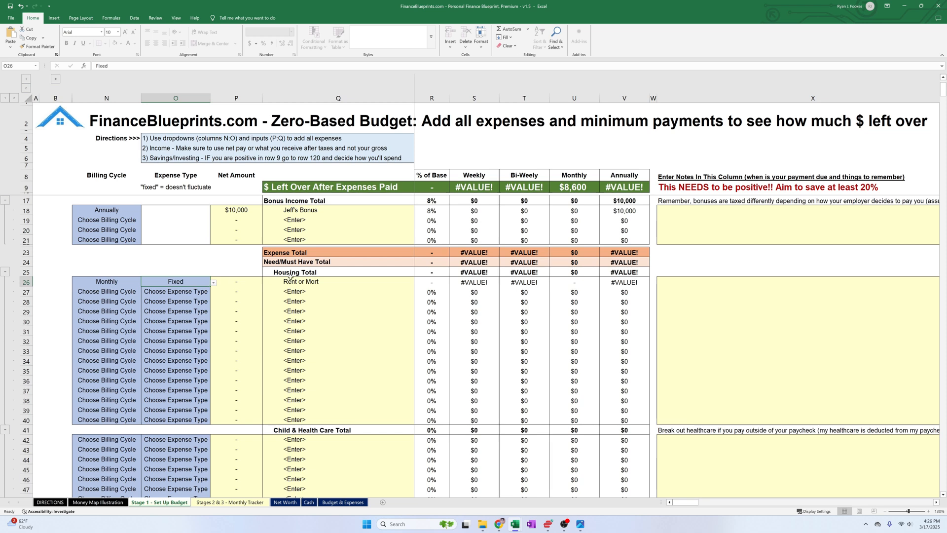
- Set the net amount of the rent or mortgage line in P26 to 3400
click(245, 282)
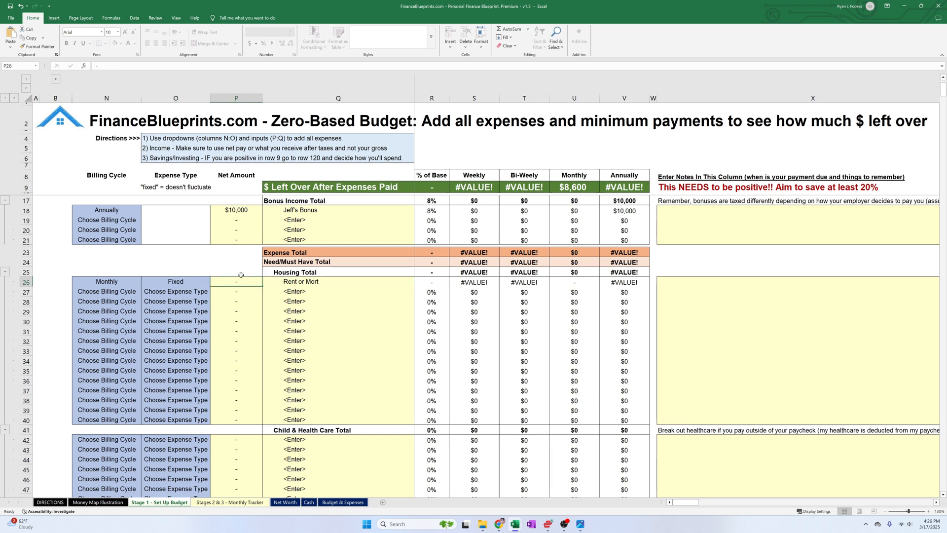
text(3400)
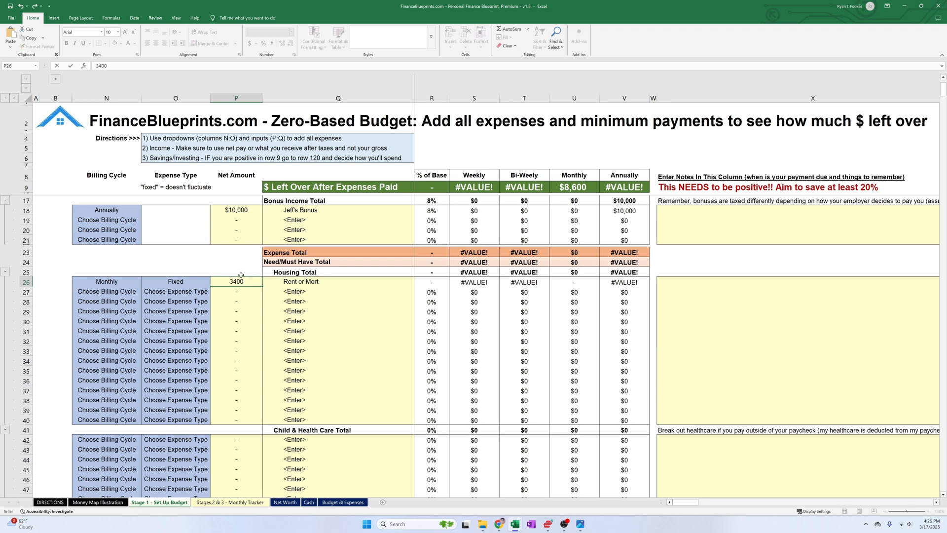
key(Return)
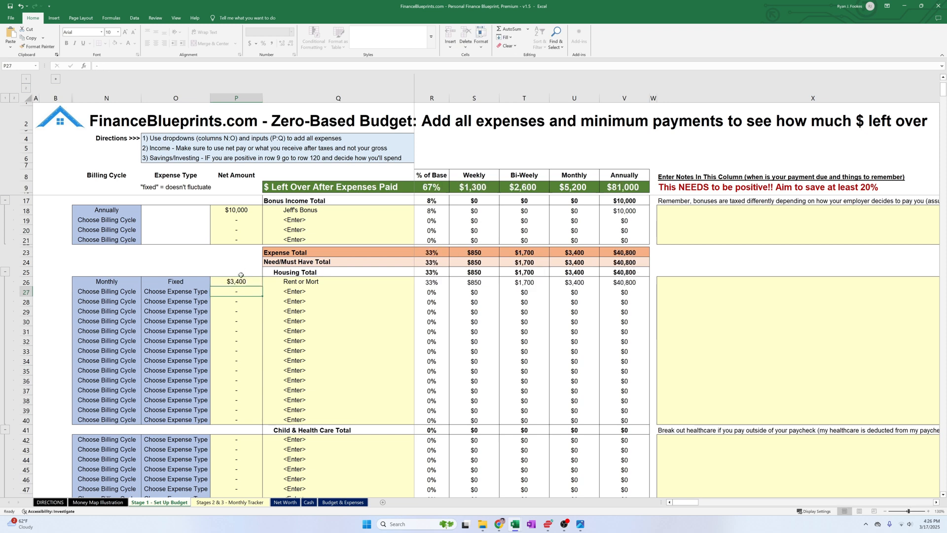
key(Up)
- Label the first line of the Food section in Q51 "Groc"
scroll(165, 348, down, 7)
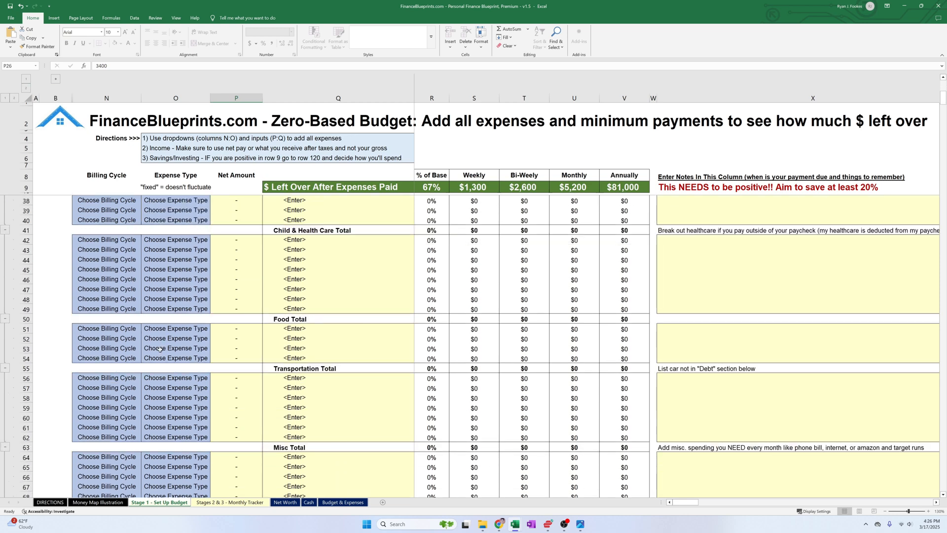
click(300, 329)
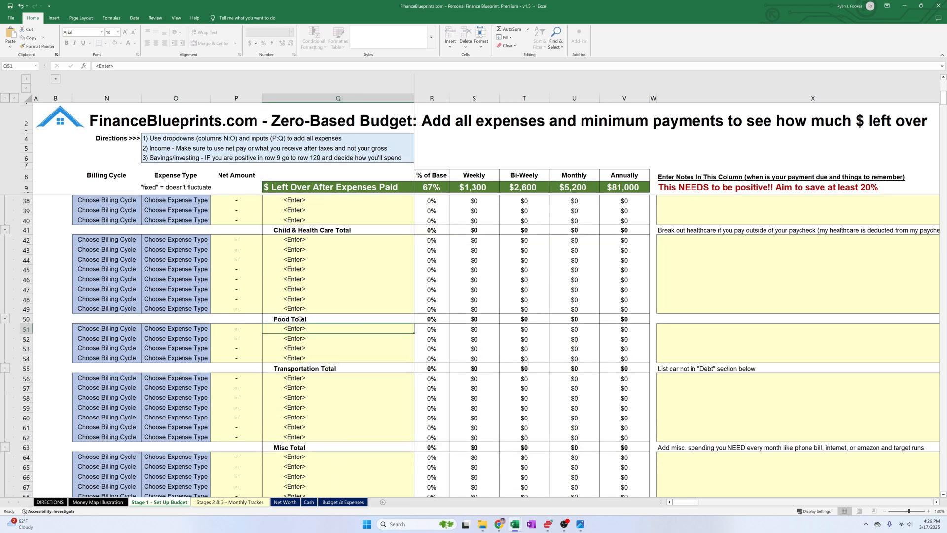
text(Gtoci)
key(BackSpace)
key(BackSpace)
key(BackSpace)
key(BackSpace)
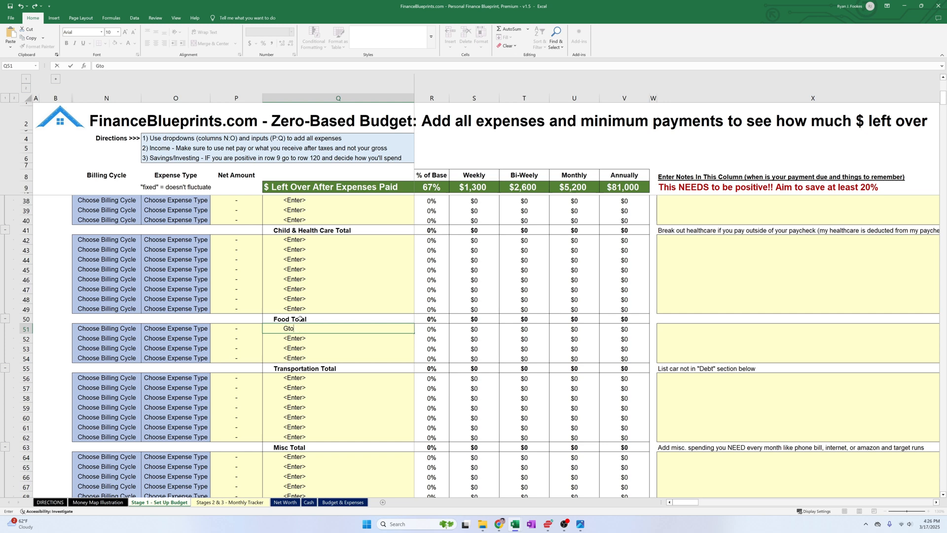
text(roc)
key(Left)
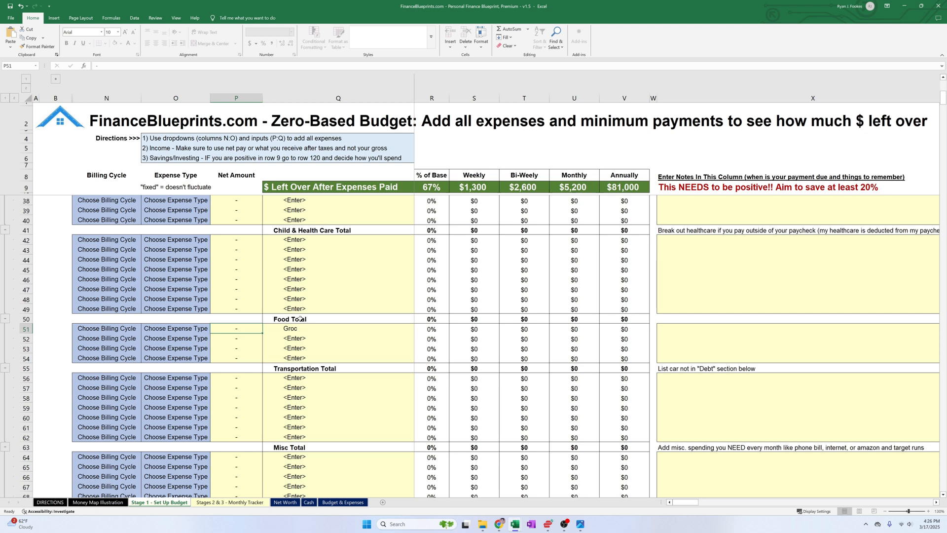
- Set the net amount of the grocery line in P51 to 150
text(400)
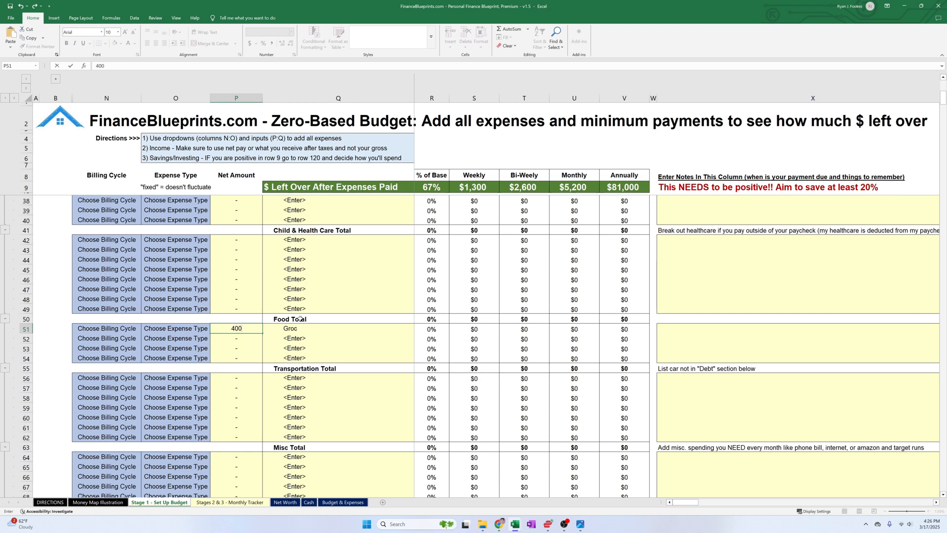
key(BackSpace)
key(BackSpace)
key(BackSpace)
text(150)
key(Return)
key(Up)
- Set the grocery line's expense type in O51 to Variable
key(Left)
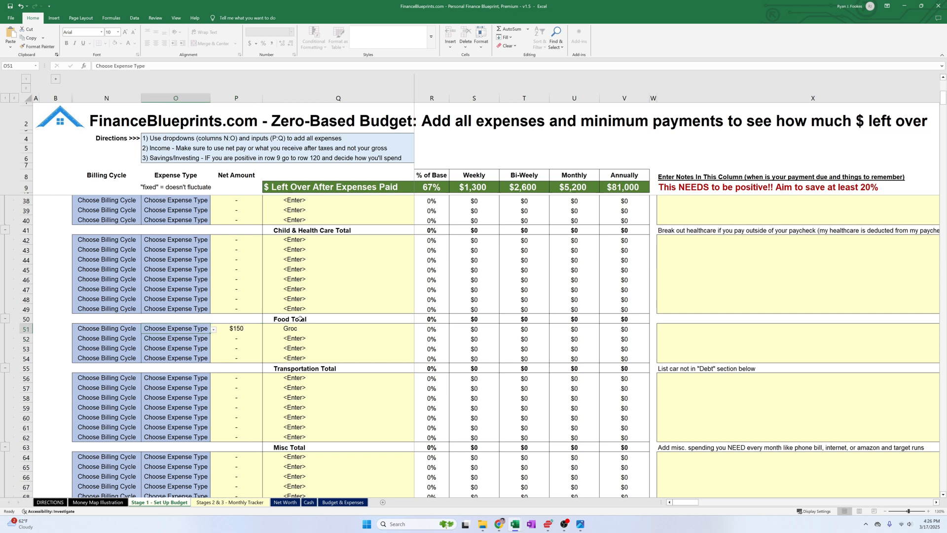
key(alt+Down)
key(Down)
key(Down)
key(Return)
- Set the grocery line's billing cycle in N51 to Weekly
key(Left)
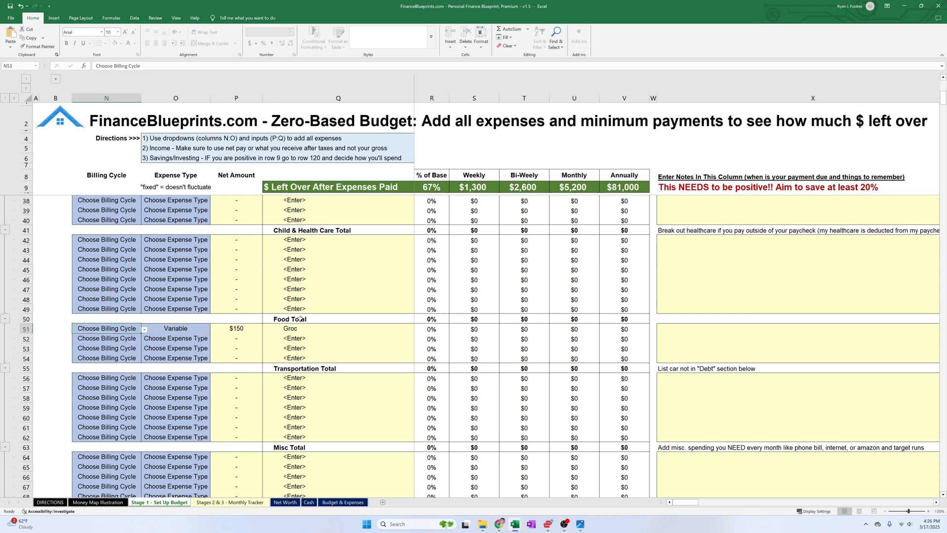
key(alt+Down)
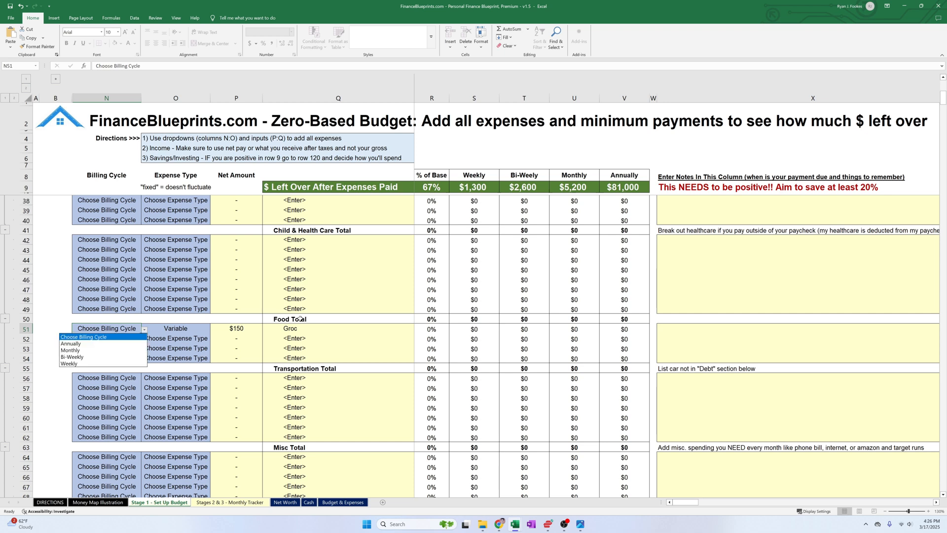
key(Down)
key(Down)
key(Down)
key(Down)
key(Return)
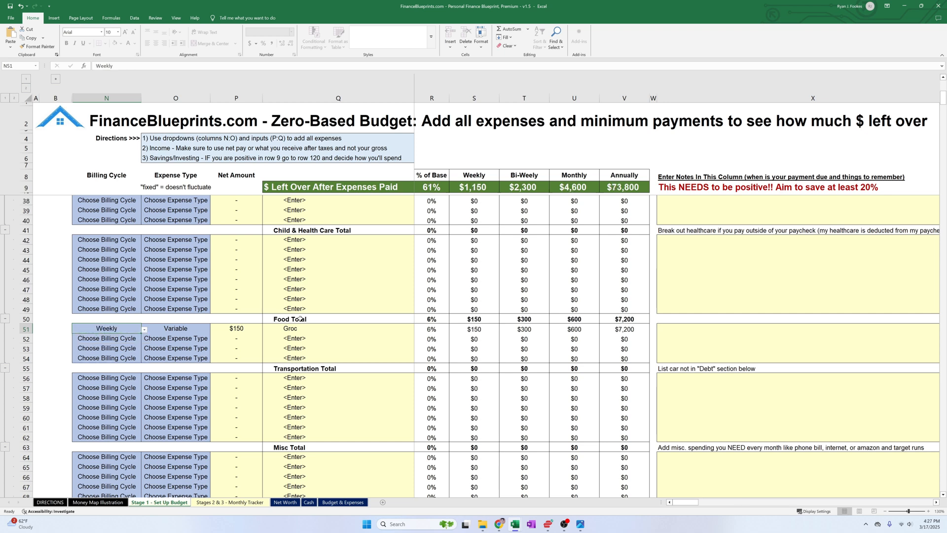
- Examine the grocery line's weekly, bi-weekly, monthly and annual amounts across S51:V51
click(490, 329)
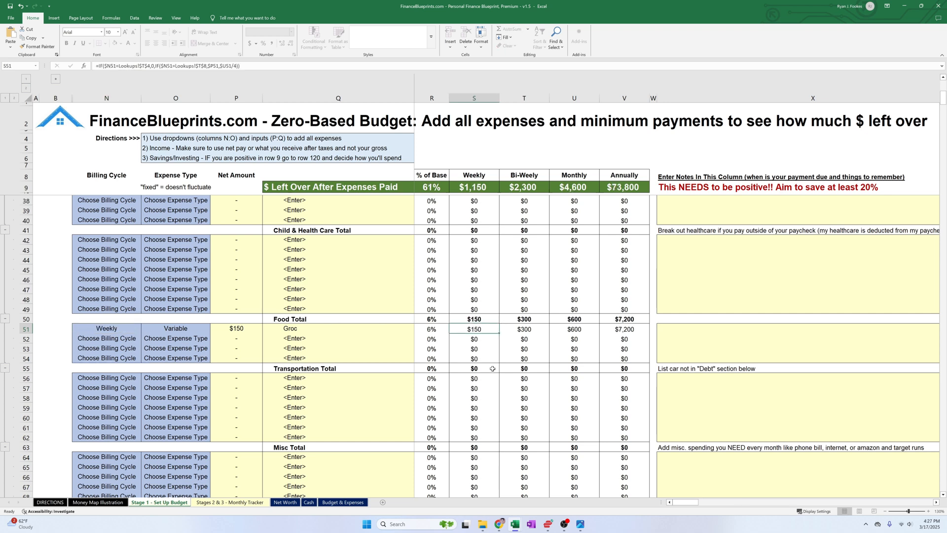
click(537, 331)
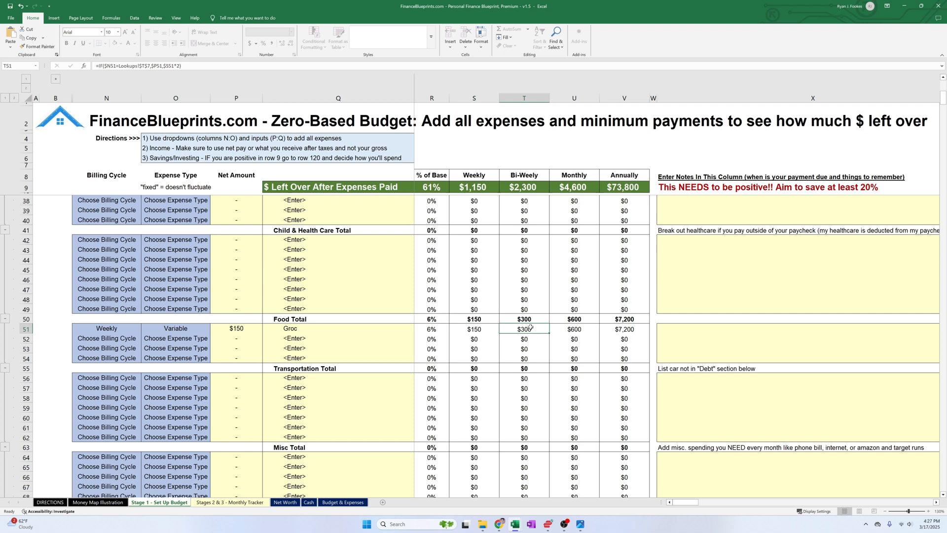
click(567, 333)
click(626, 330)
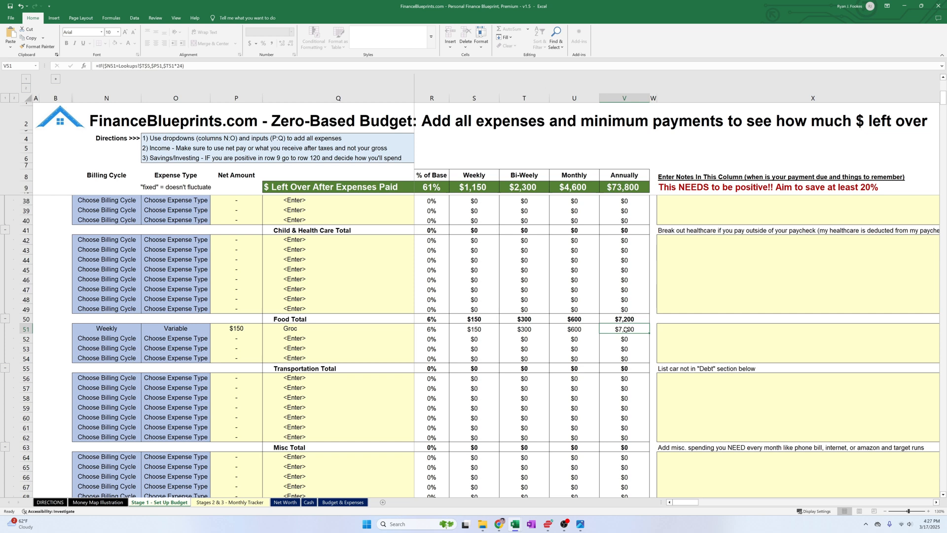
click(308, 329)
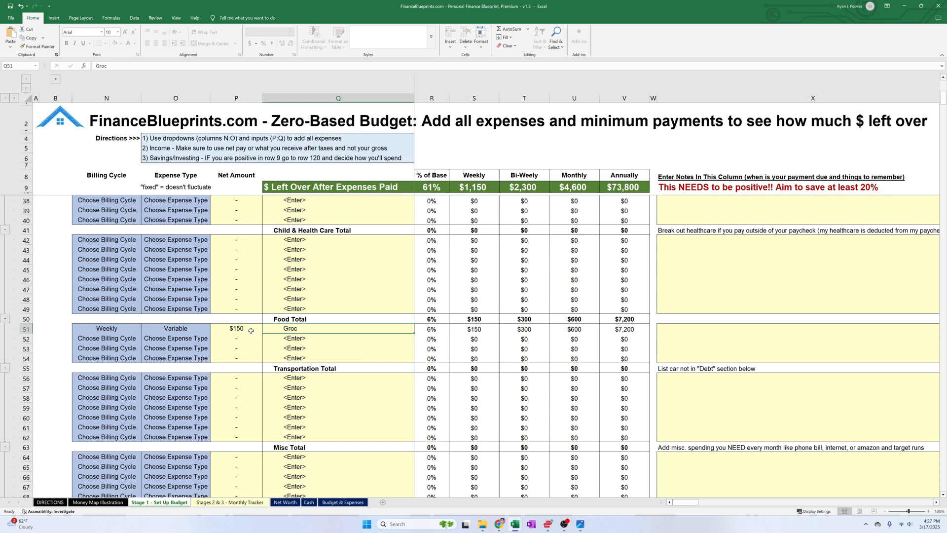
- Review the subscription, fixed and variable expense sections of the Budget & Expenses dashboard
click(343, 502)
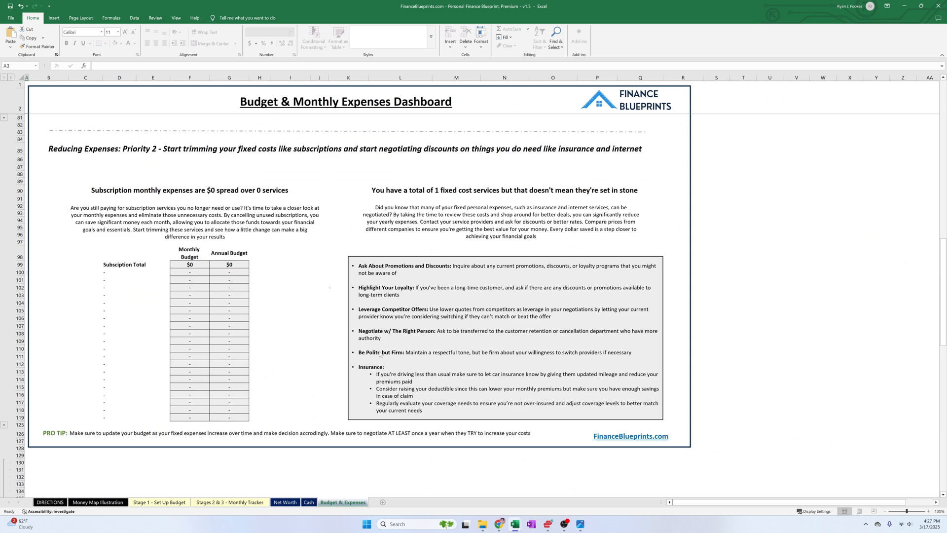
scroll(304, 330, up, 5)
scroll(304, 330, up, 10)
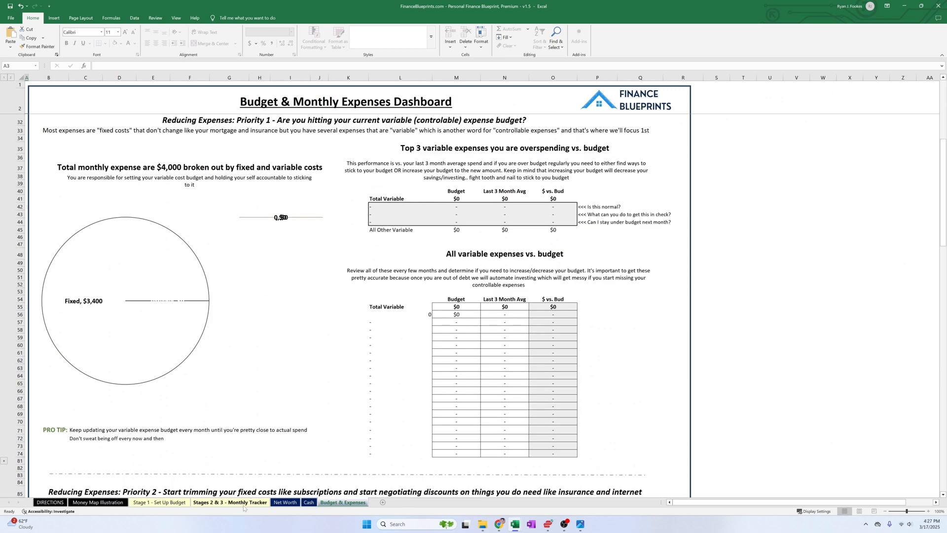
- On the Stage 1 budget sheet, examine the billing cycle options and input cells of the Child & Health Care and grocery lines
click(180, 507)
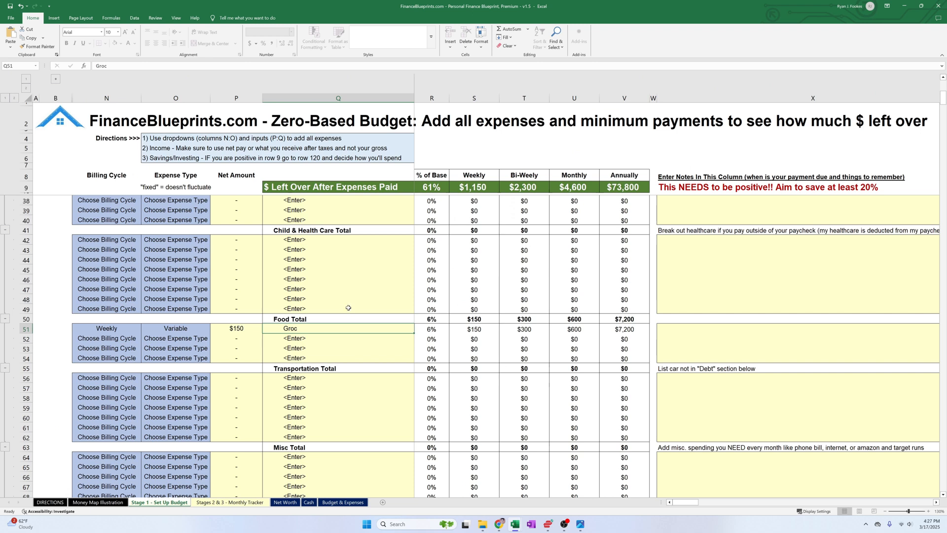
drag(121, 260, 153, 260)
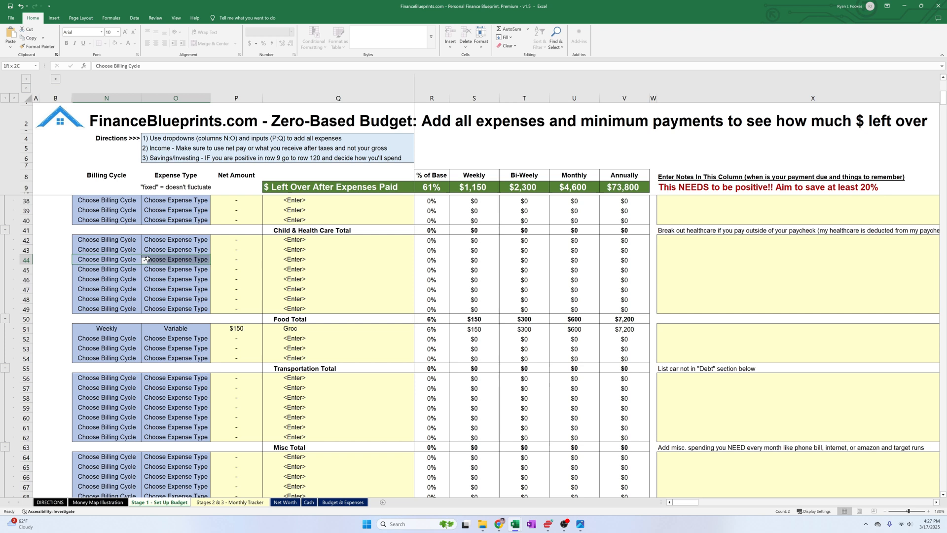
click(145, 261)
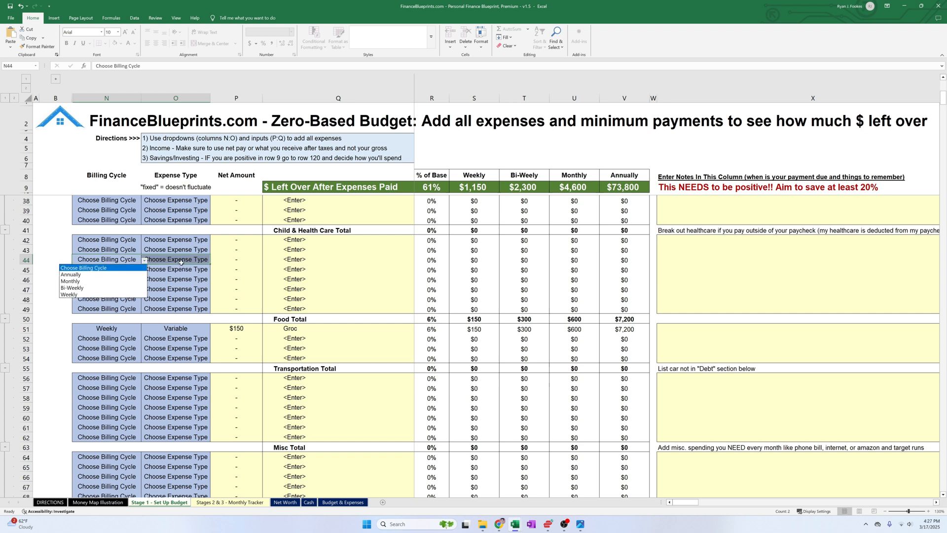
key(Escape)
click(251, 261)
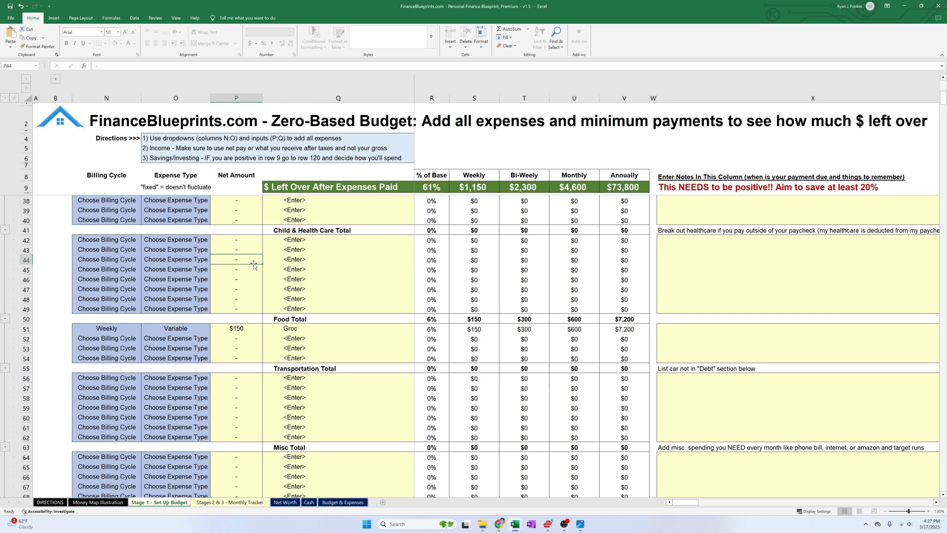
drag(303, 243, 305, 290)
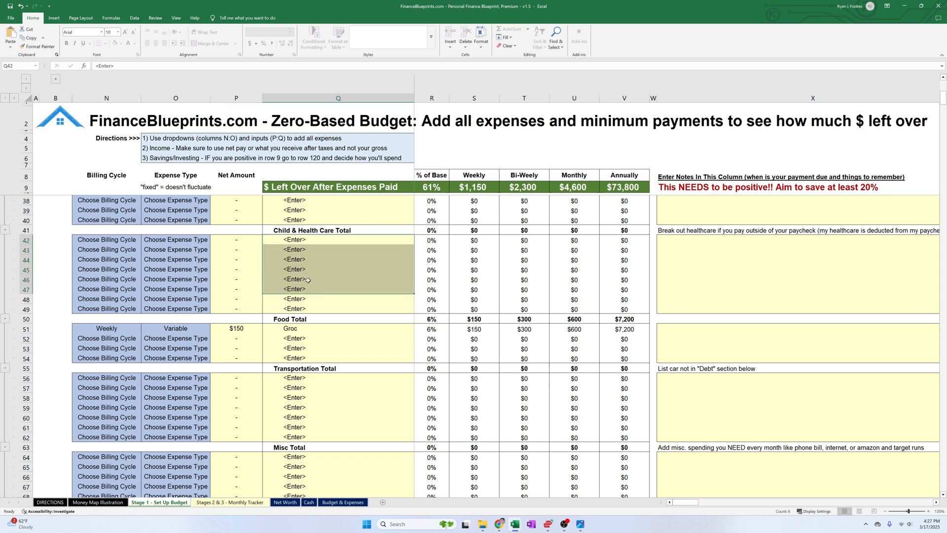
click(308, 280)
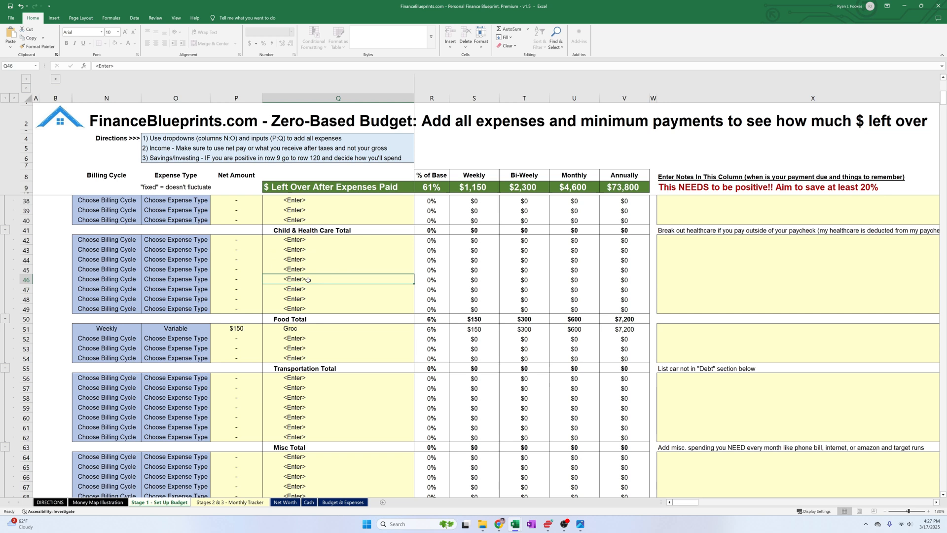
click(302, 330)
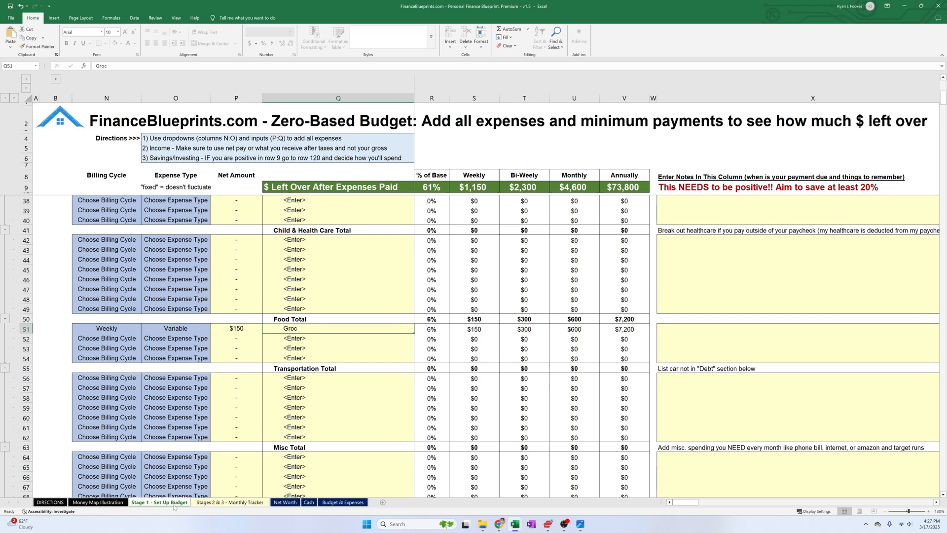
- Review the stage list on the DIRECTIONS sheet, follow the net worth tracking link and return to the Stage 1 budget
click(49, 502)
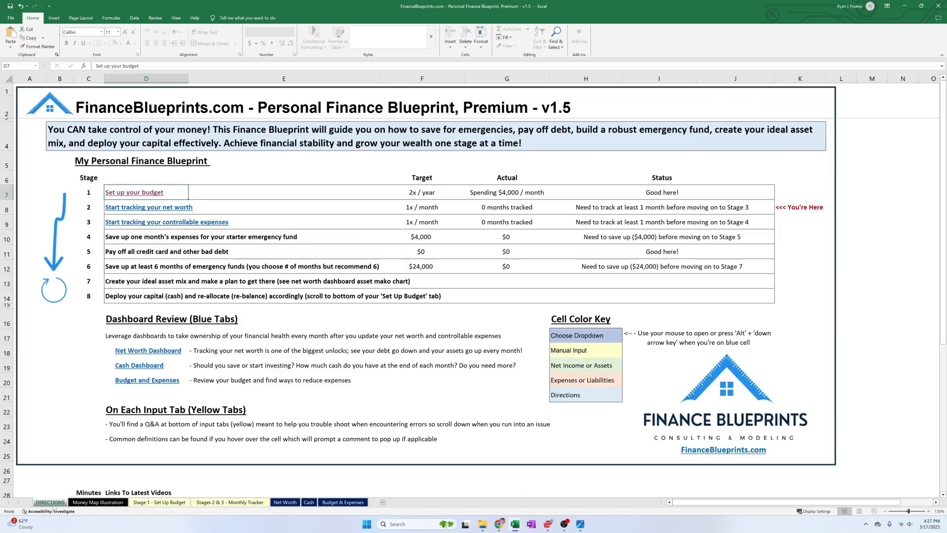
click(185, 203)
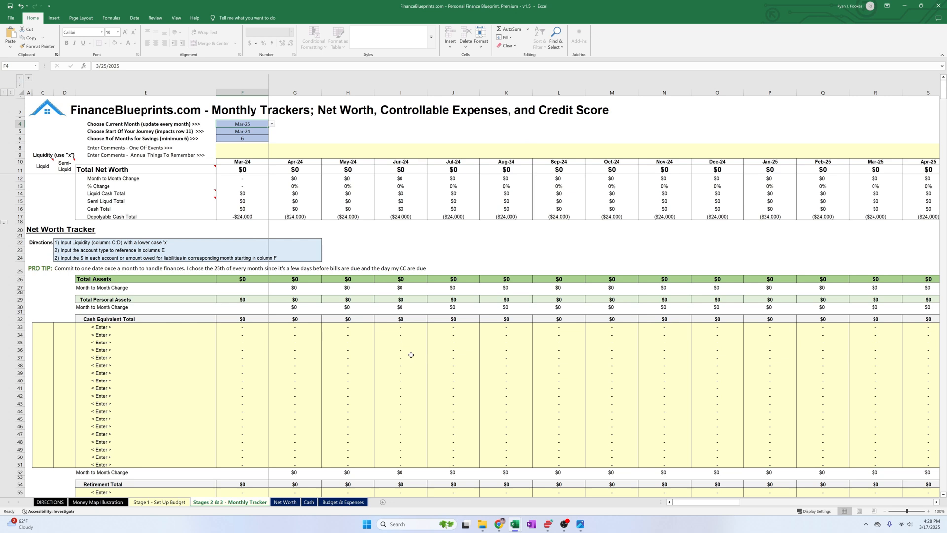
click(163, 502)
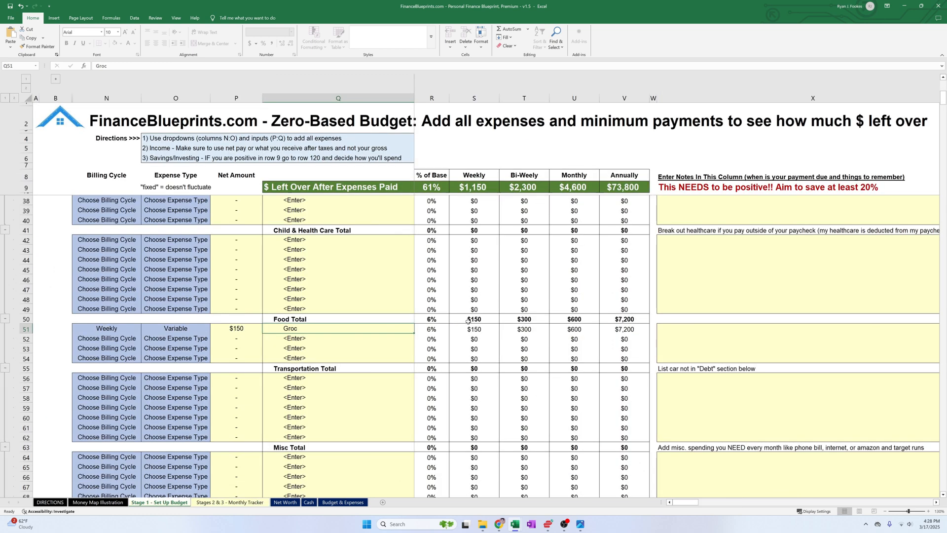
- Examine how the left-over amounts in row 9 relate to the net pay total in row 11 and the expense total in row 23
scroll(468, 321, up, 9)
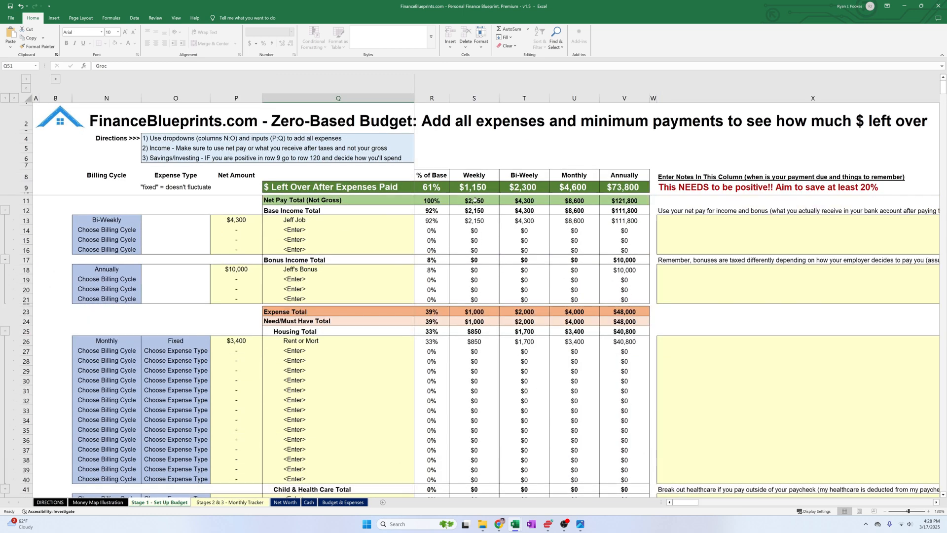
drag(471, 188, 624, 189)
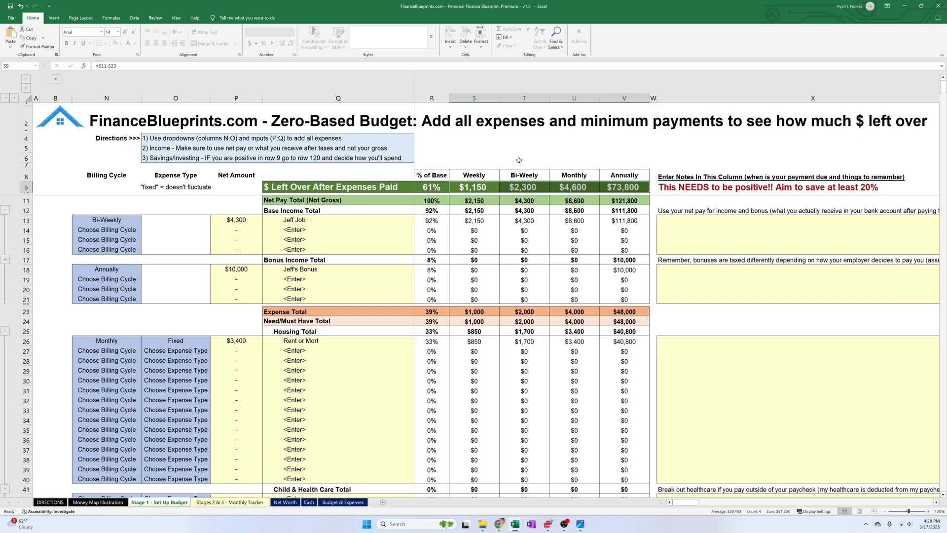
click(25, 188)
click(315, 187)
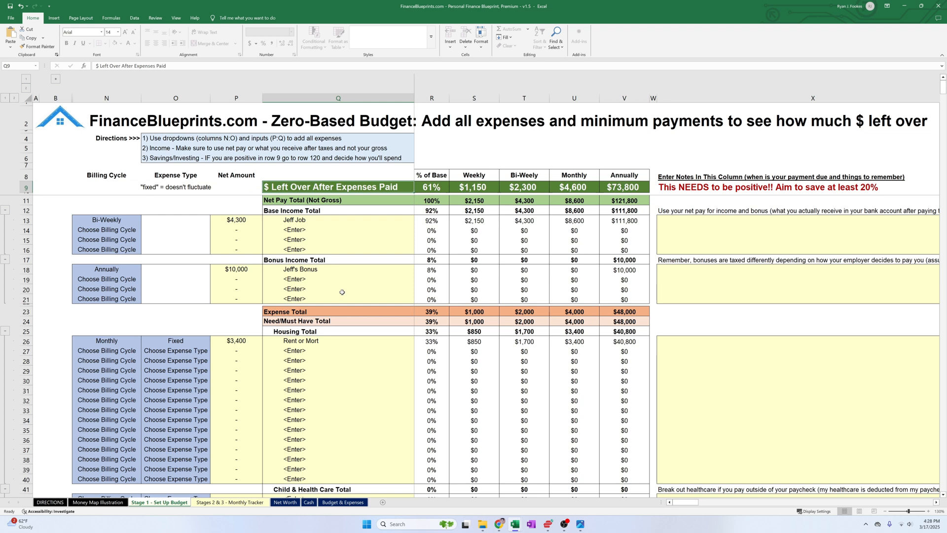
click(337, 201)
click(305, 311)
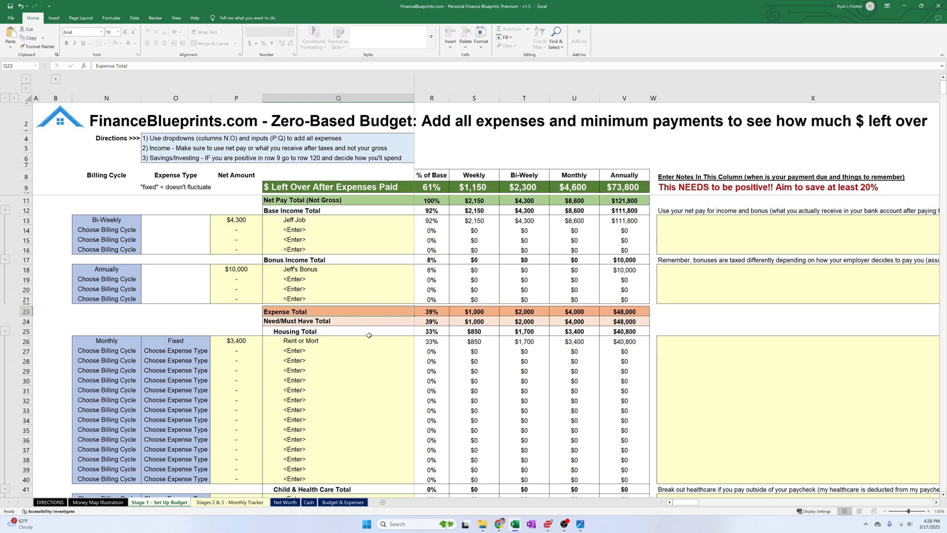
click(542, 201)
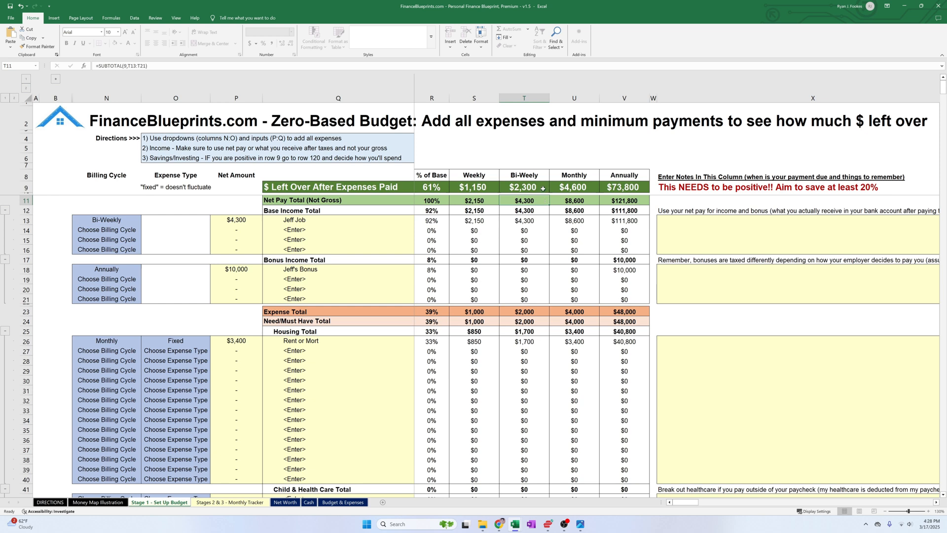
click(543, 187)
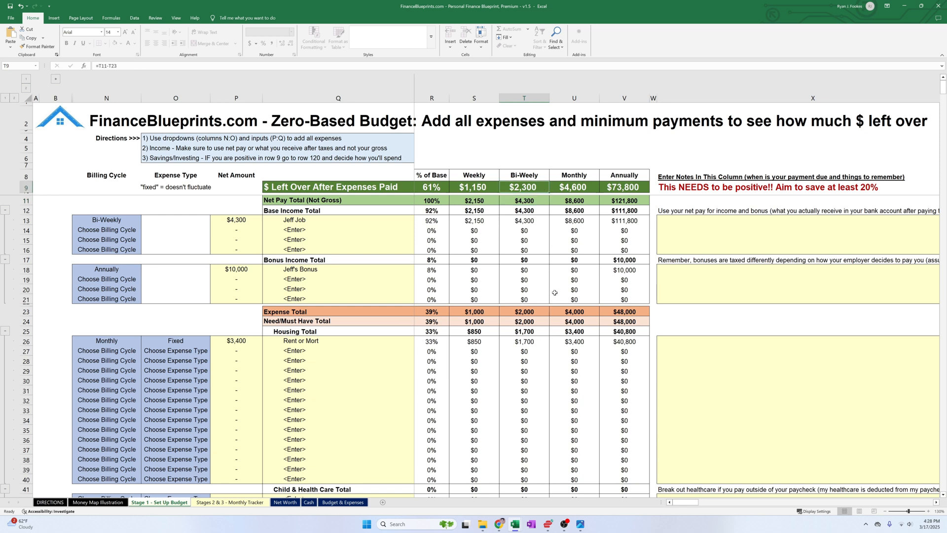
click(538, 310)
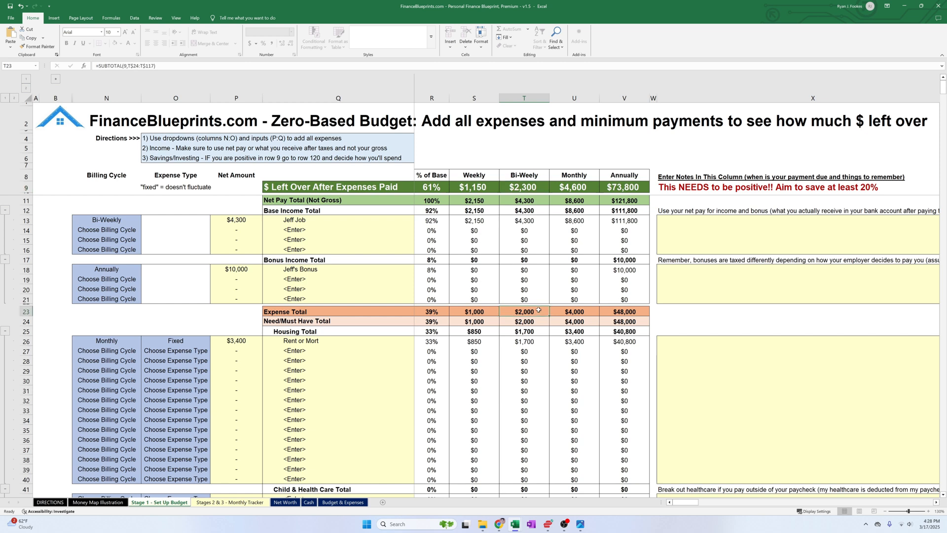
click(437, 190)
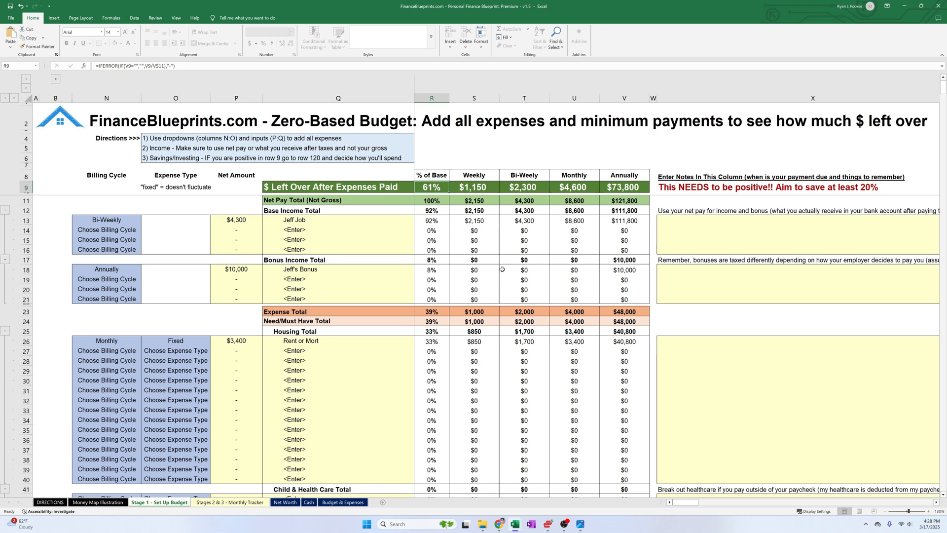
drag(338, 201, 312, 432)
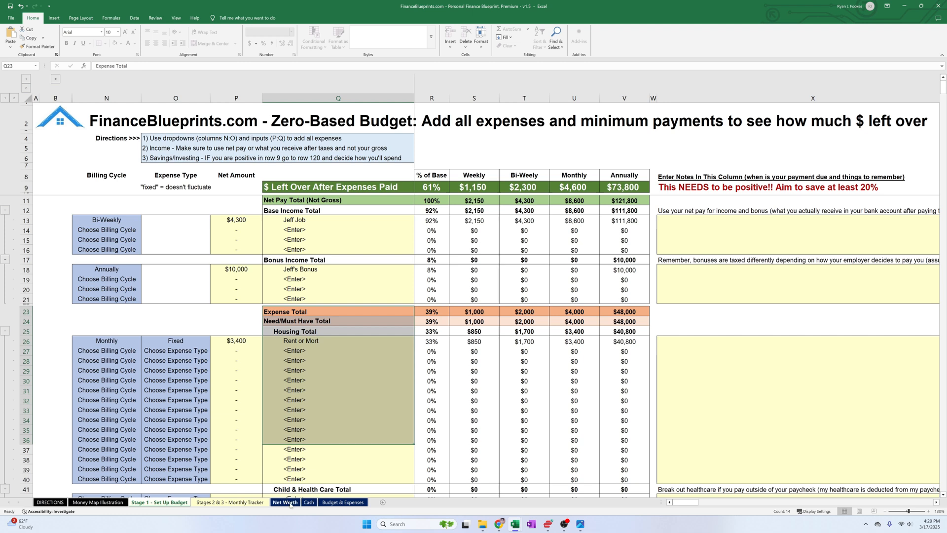
- On the Stages 2 & 3 - Monthly Tracker sheet, set the current month in F4 to Feb-25
click(230, 502)
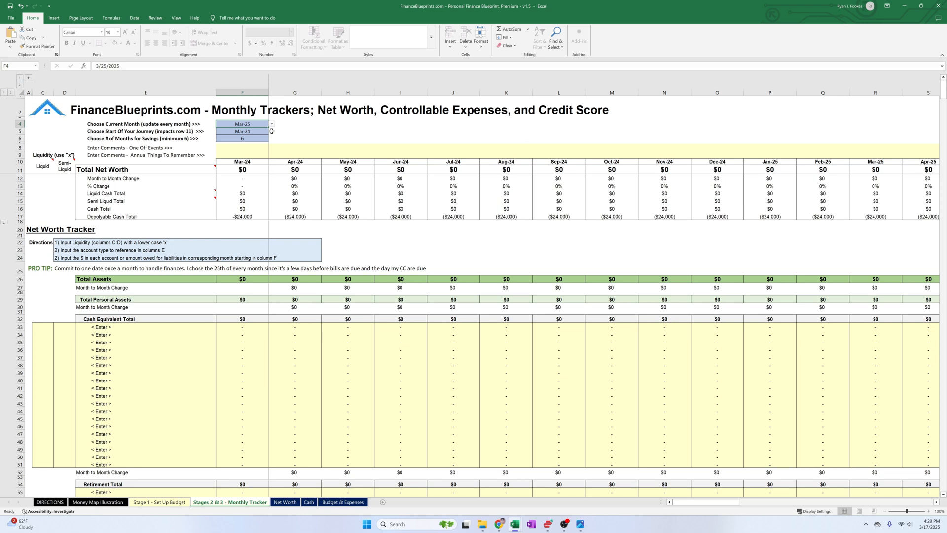
click(140, 124)
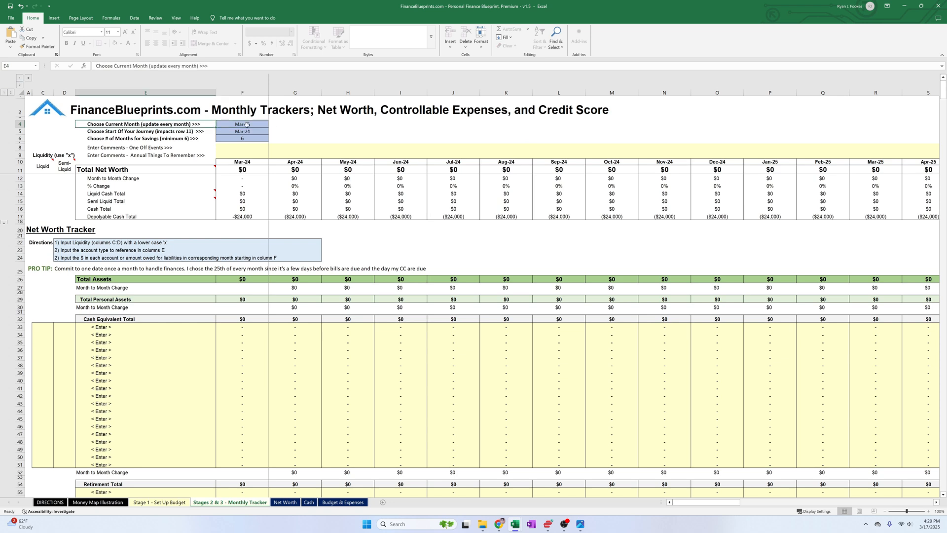
click(247, 124)
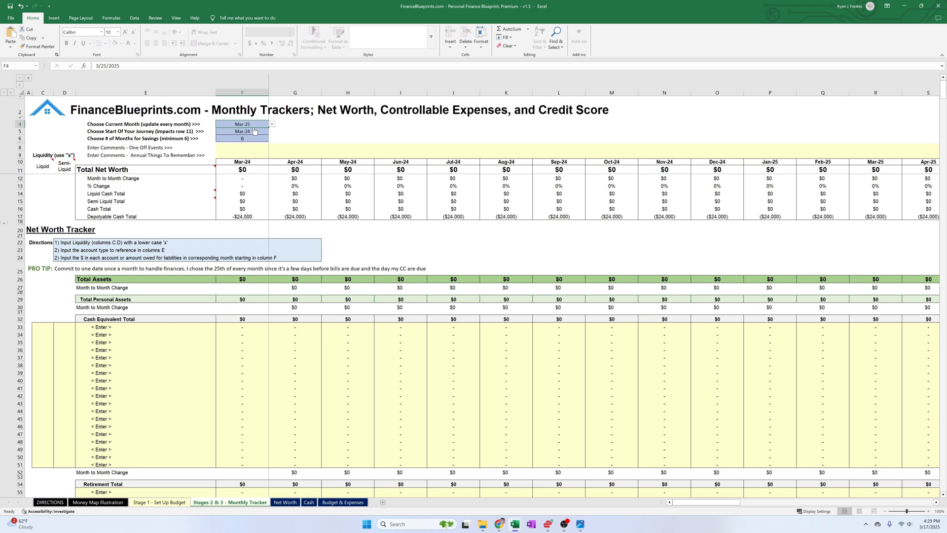
click(272, 123)
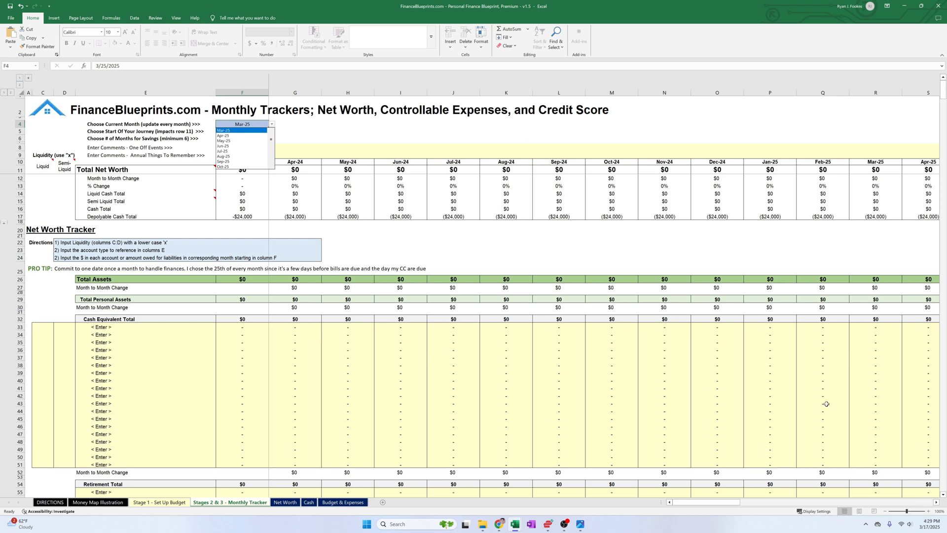
key(Up)
key(Return)
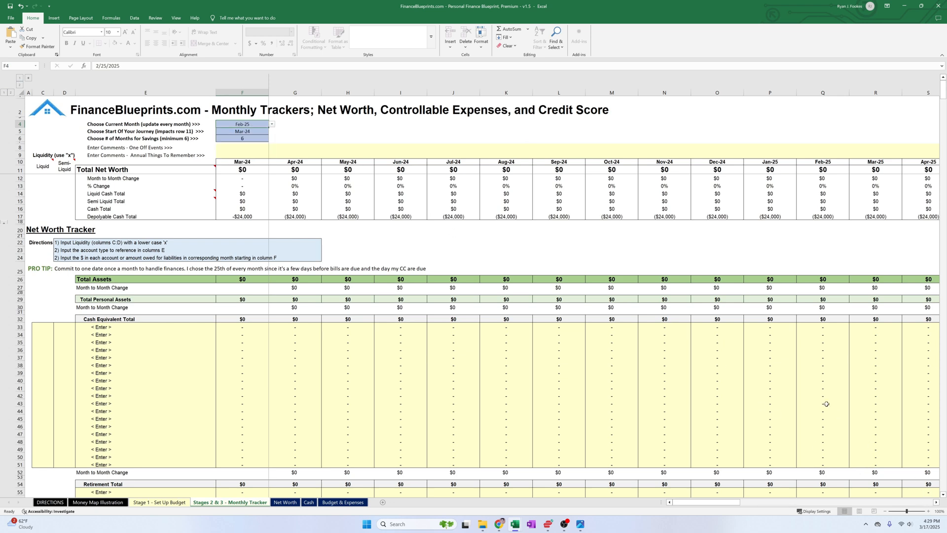
key(Return)
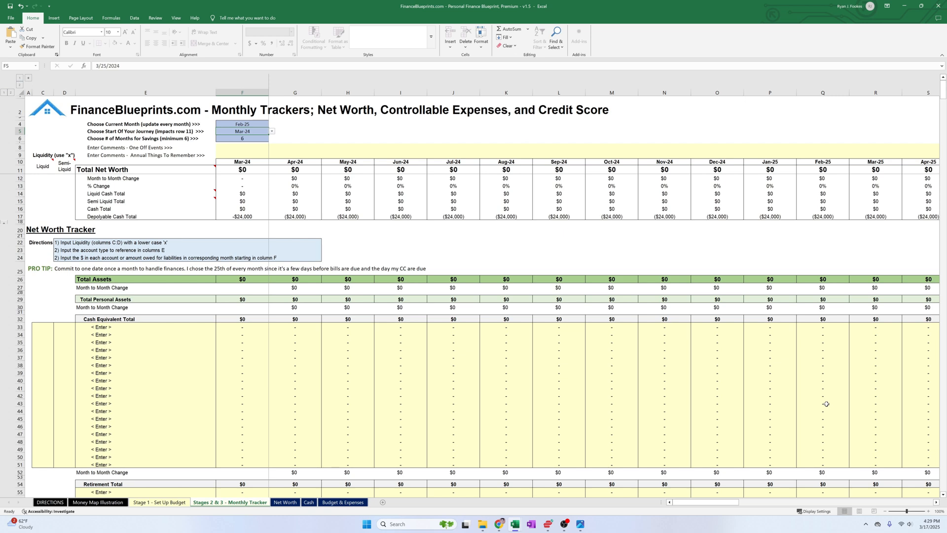
- Set the start of the journey in F5 to Feb-24
key(alt+Down)
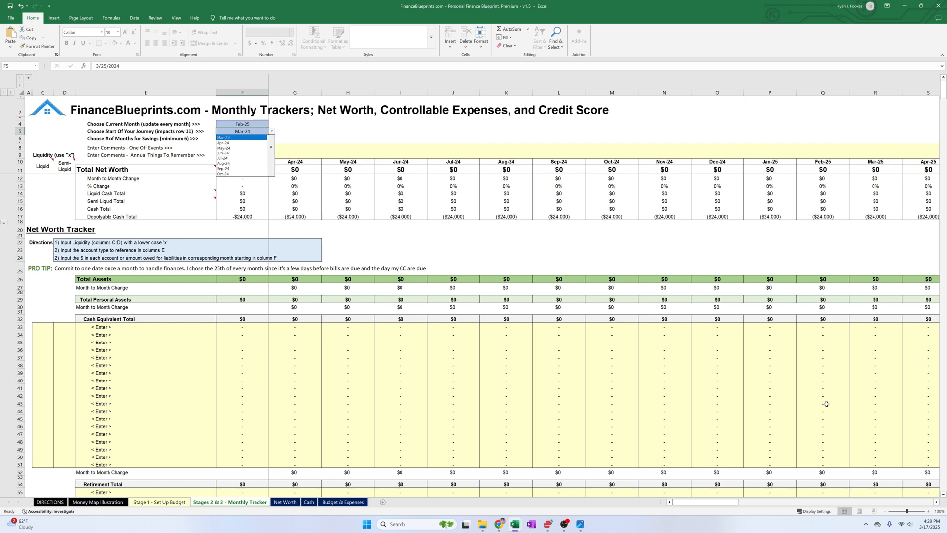
key(Up)
key(Return)
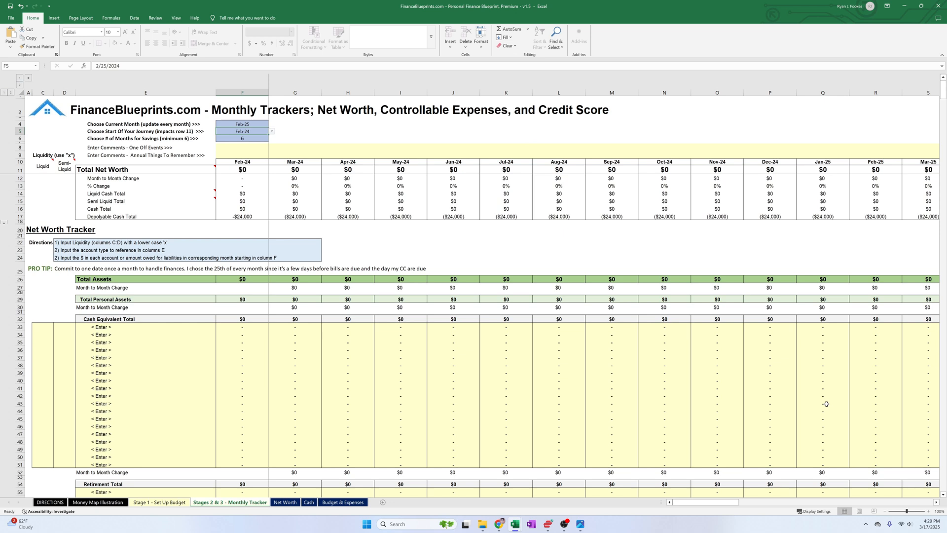
- Set the start of the journey in F5 to Feb-25 and check the month headers in row 10
key(alt+Down)
key(Up)
key(Up)
key(Up)
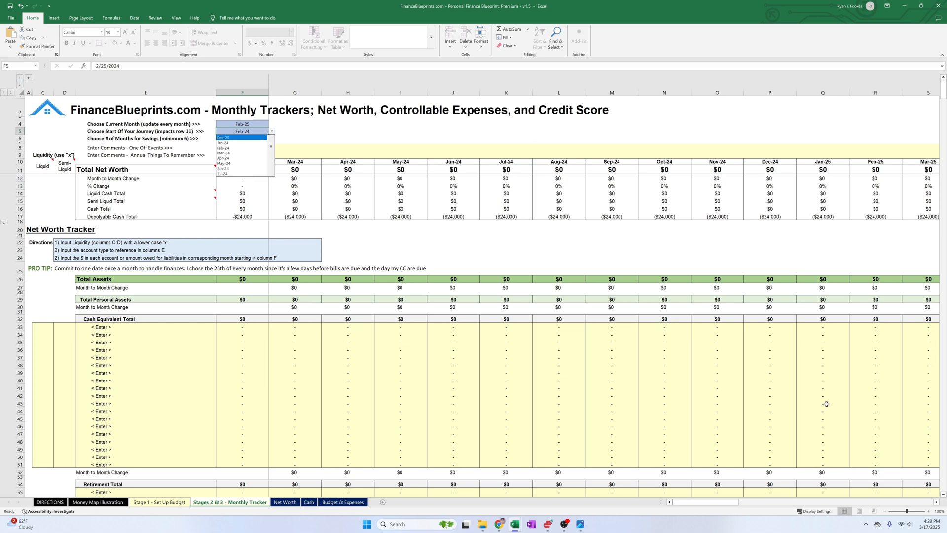
key(Down)
key(Down)
key(Down)
key(Down)
key(Down)
key(Down)
key(Down)
key(Down)
key(Down)
key(Down)
key(Down)
key(Down)
key(Down)
key(Down)
key(Down)
key(Down)
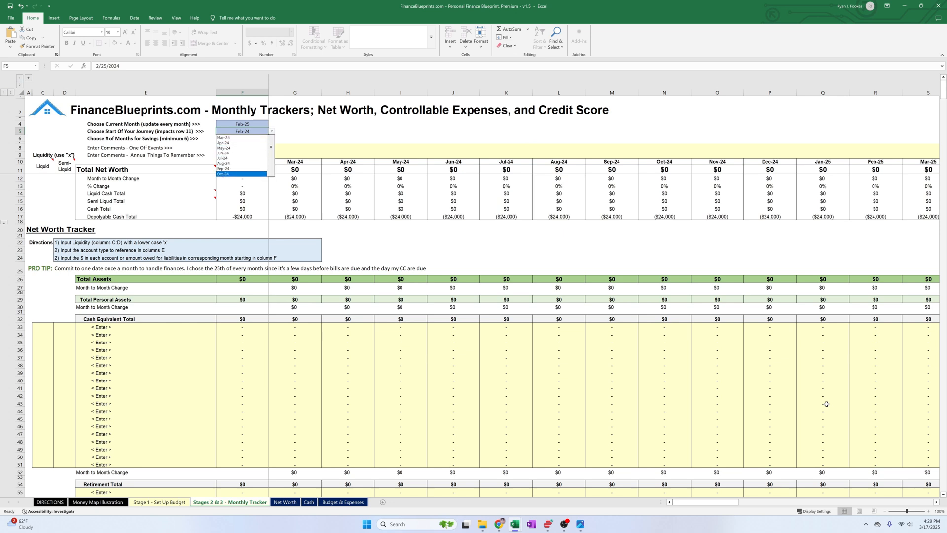
key(Up)
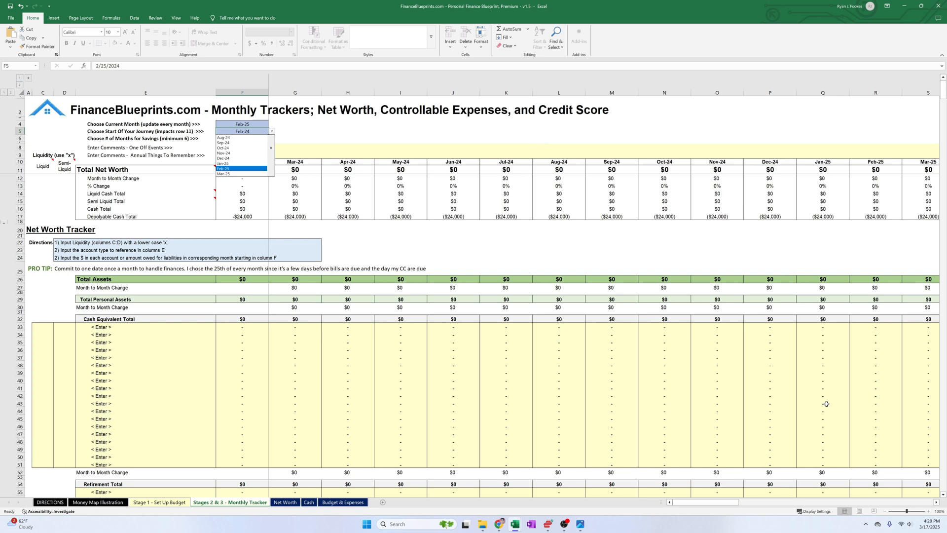
key(Return)
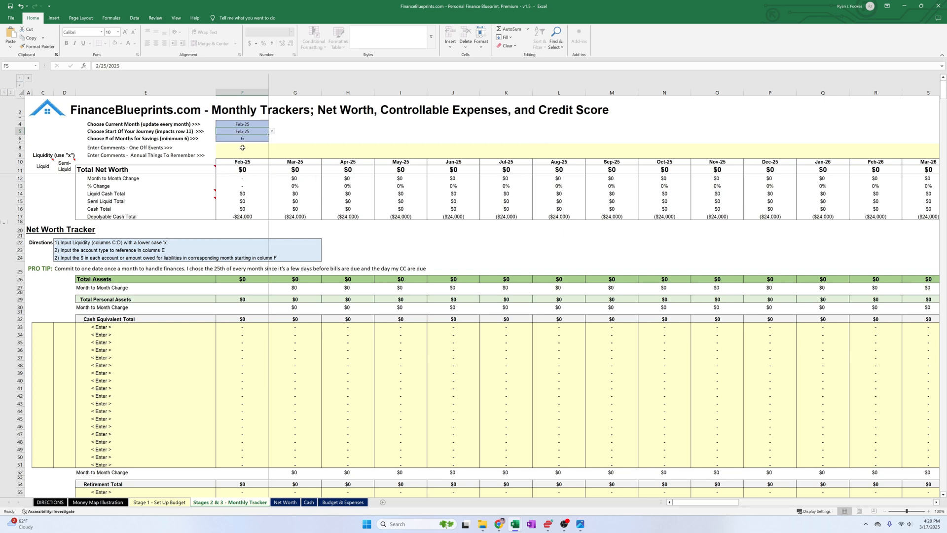
click(244, 163)
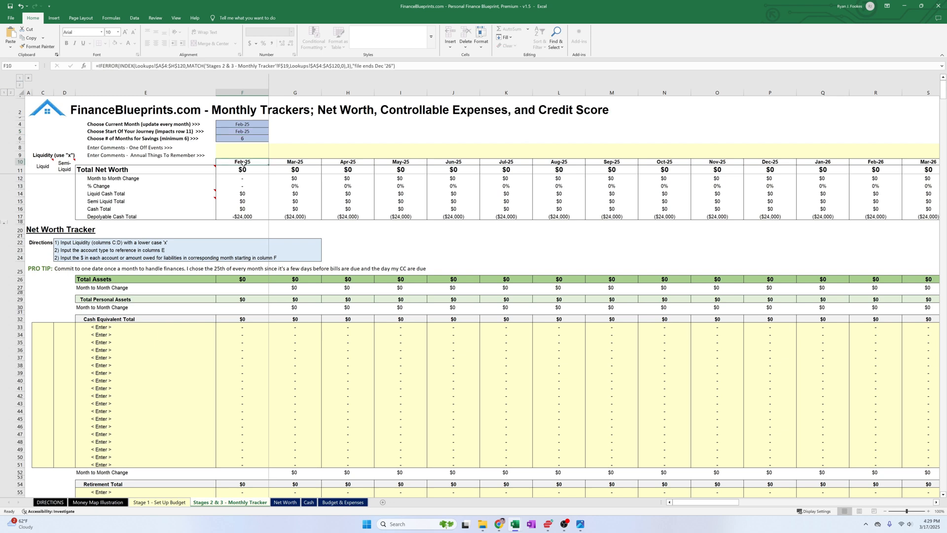
click(21, 162)
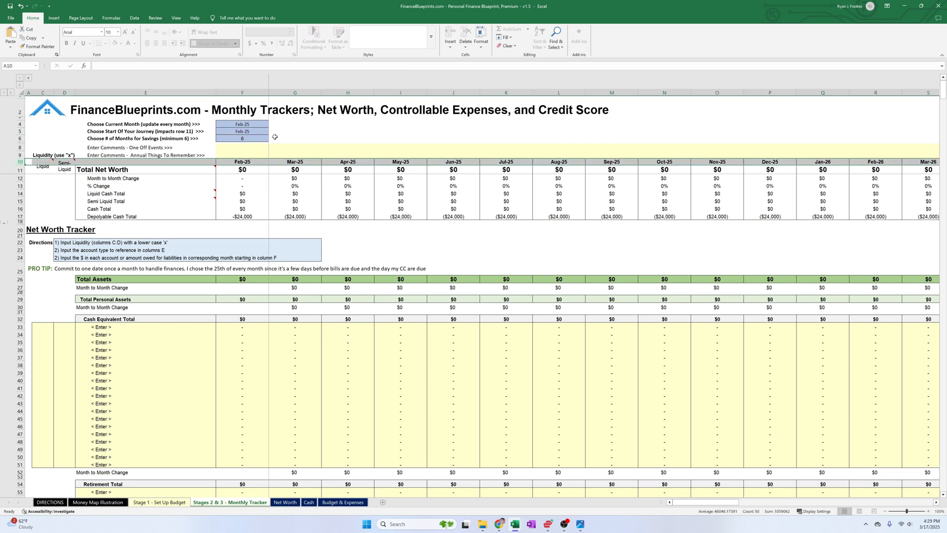
- Review the Stage 6 emergency fund row on the DIRECTIONS sheet and return to the Stages 2 & 3 - Monthly Tracker sheet
click(252, 132)
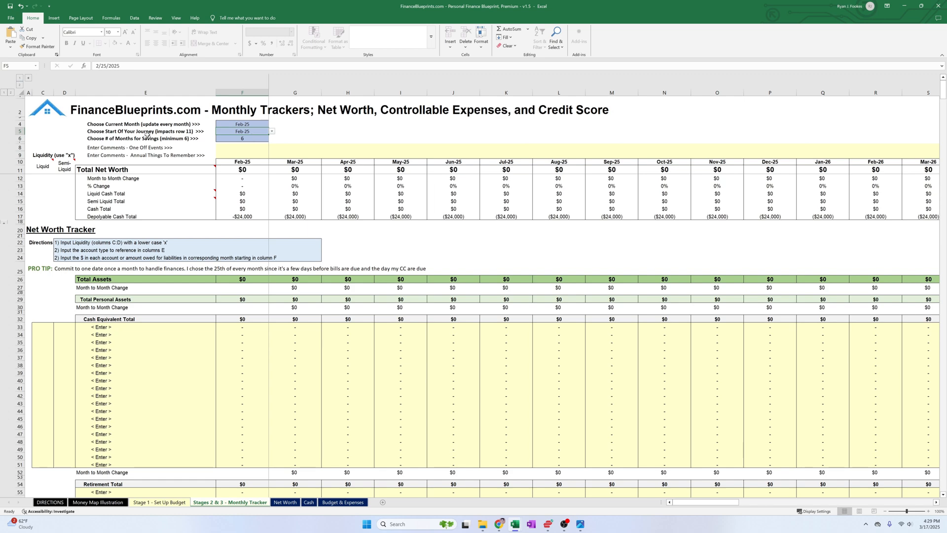
click(52, 502)
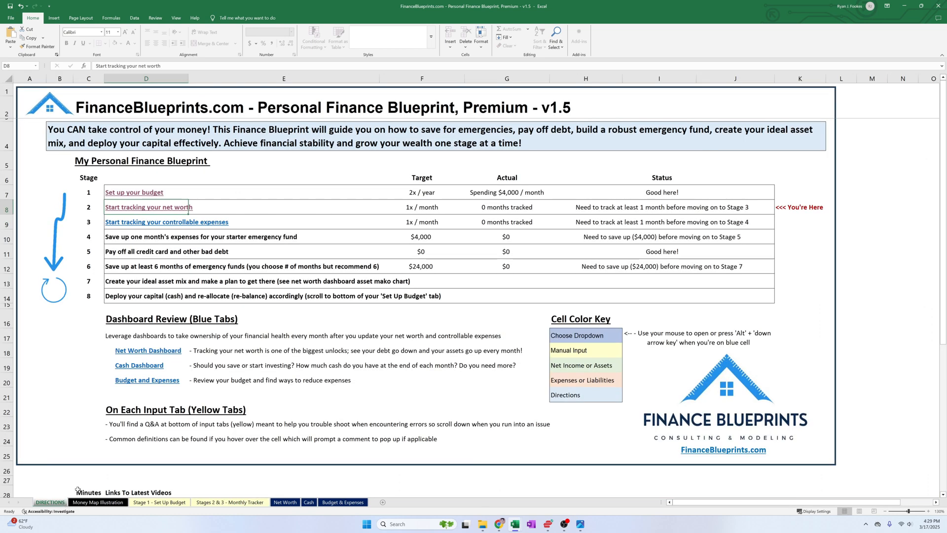
click(123, 271)
drag(123, 271, 508, 266)
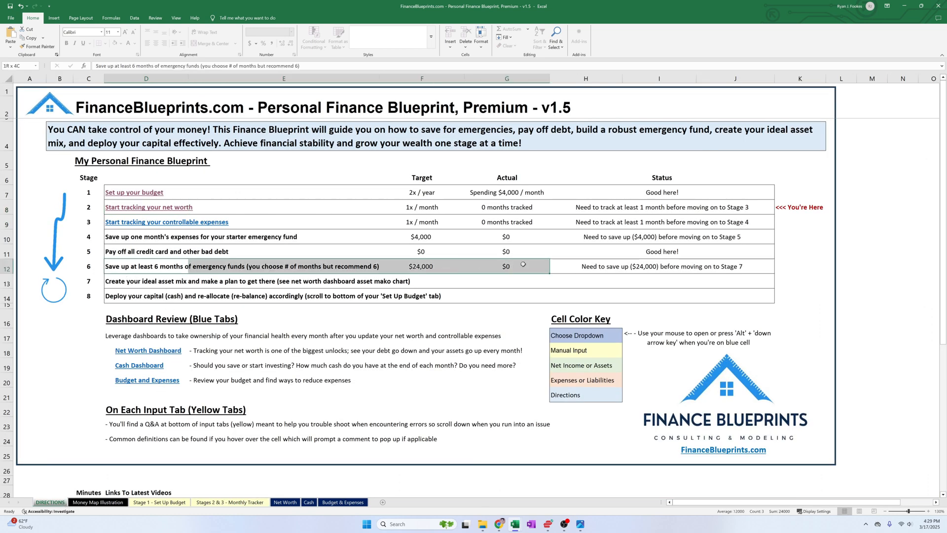
click(244, 502)
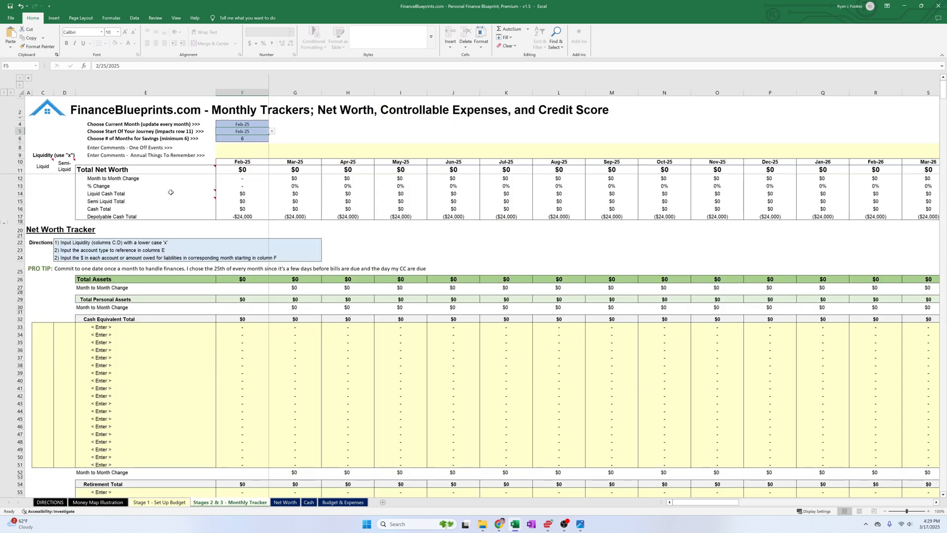
- Review the options for the number of months of savings in F6, keeping the current choice
click(250, 139)
key(alt+Down)
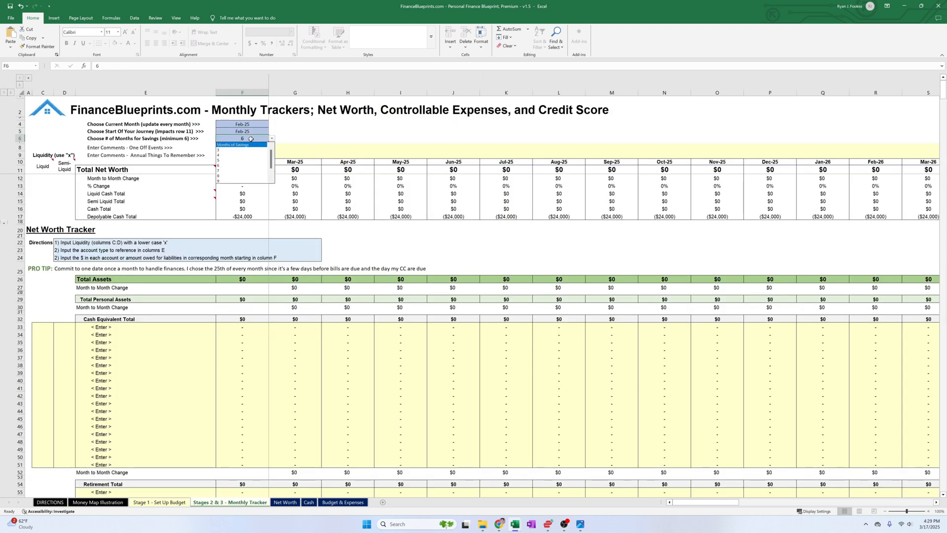
key(Up)
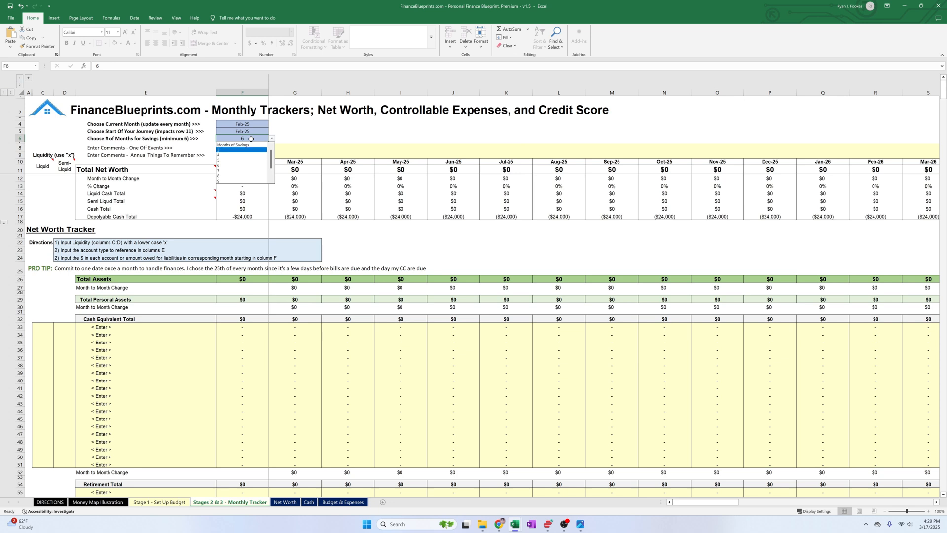
key(Down)
key(Down)
key(Down)
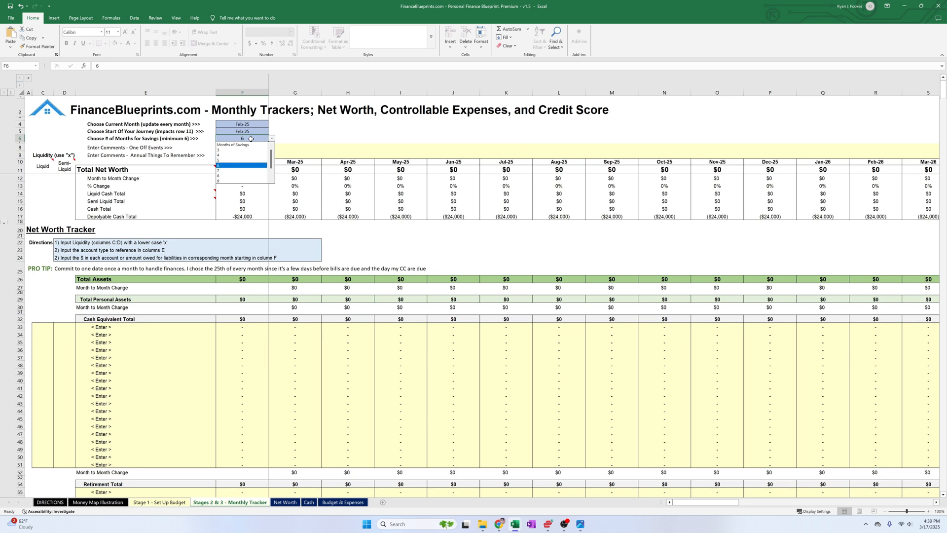
key(Down)
key(Down)
key(Down)
key(Down)
key(Down)
key(Down)
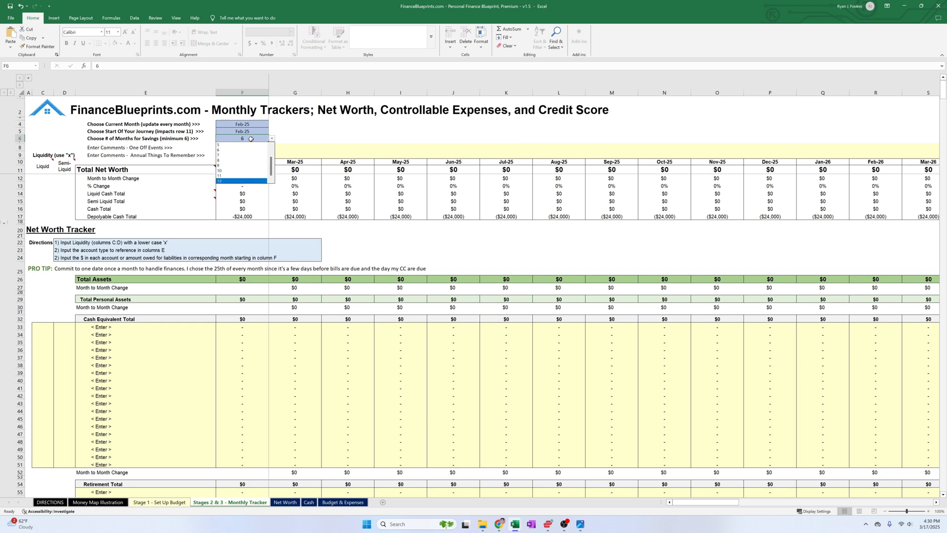
key(Escape)
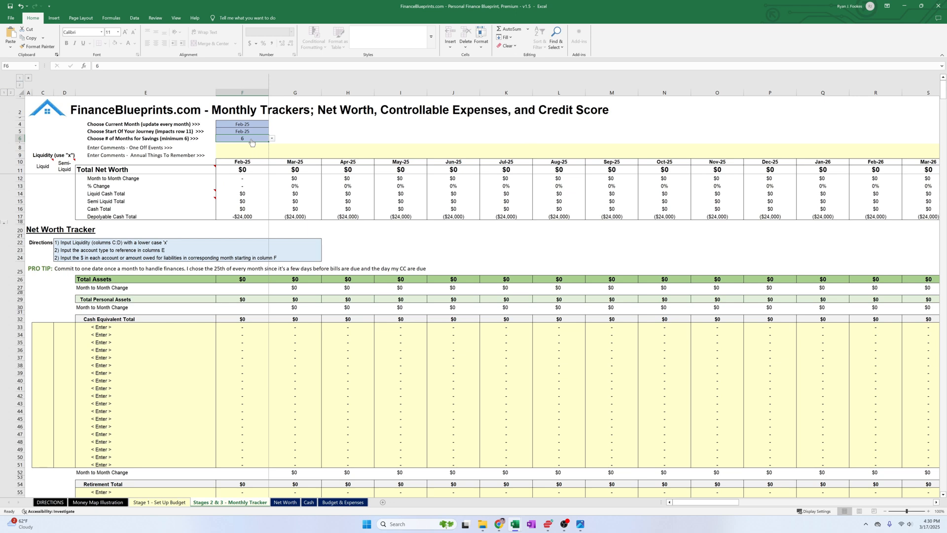
key(Return)
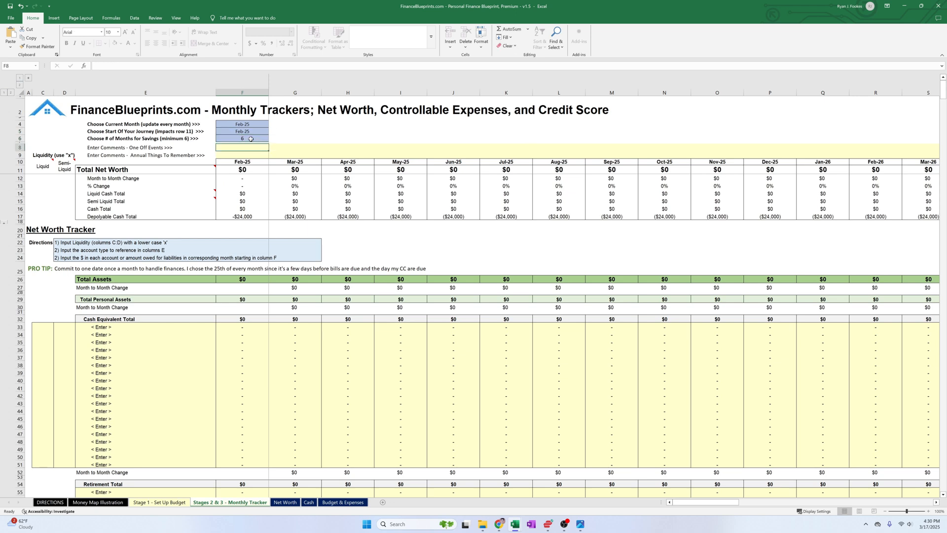
- Examine the comment rows 8 and 9 for one-off events and annual things to remember
click(22, 148)
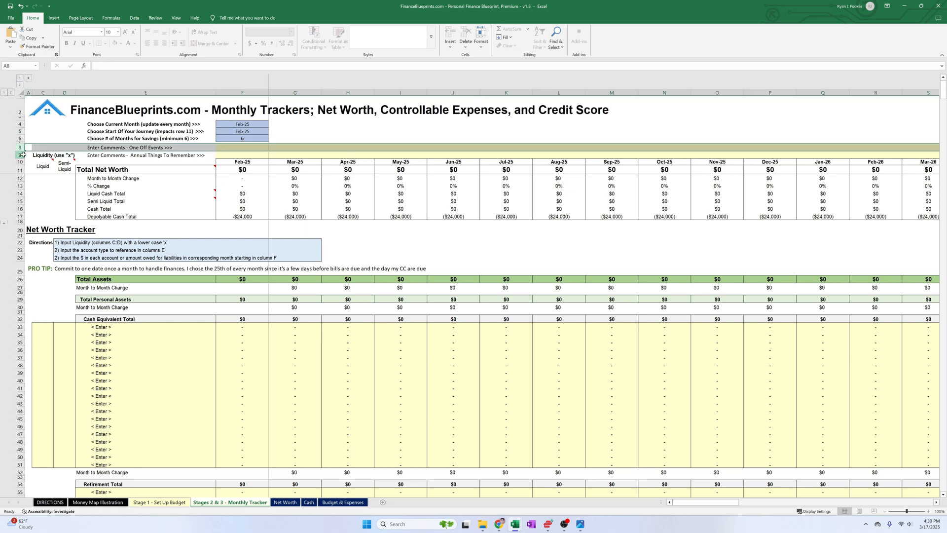
drag(23, 154, 22, 148)
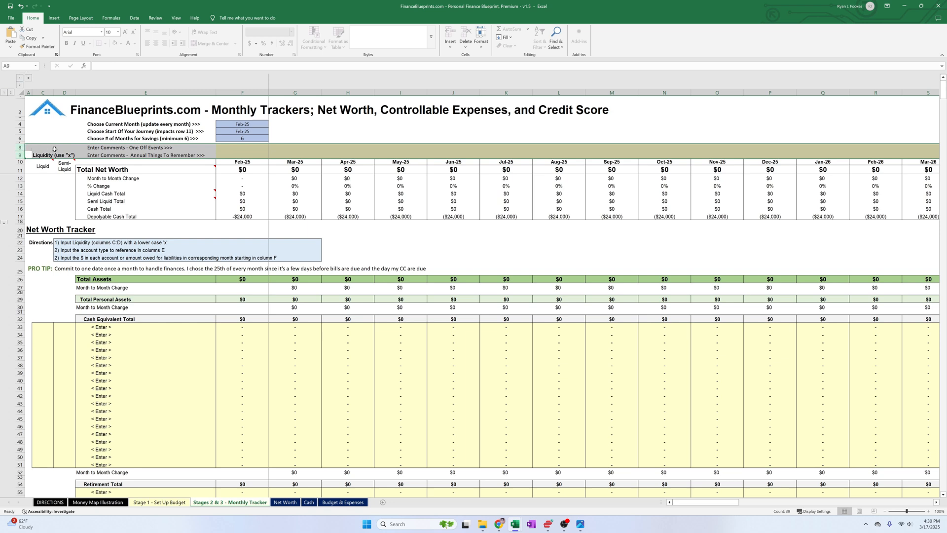
click(94, 148)
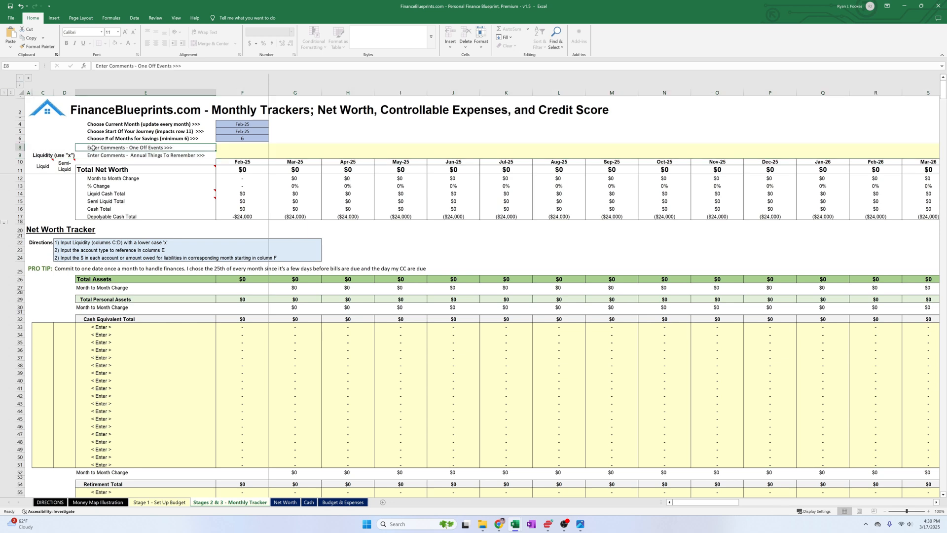
click(95, 157)
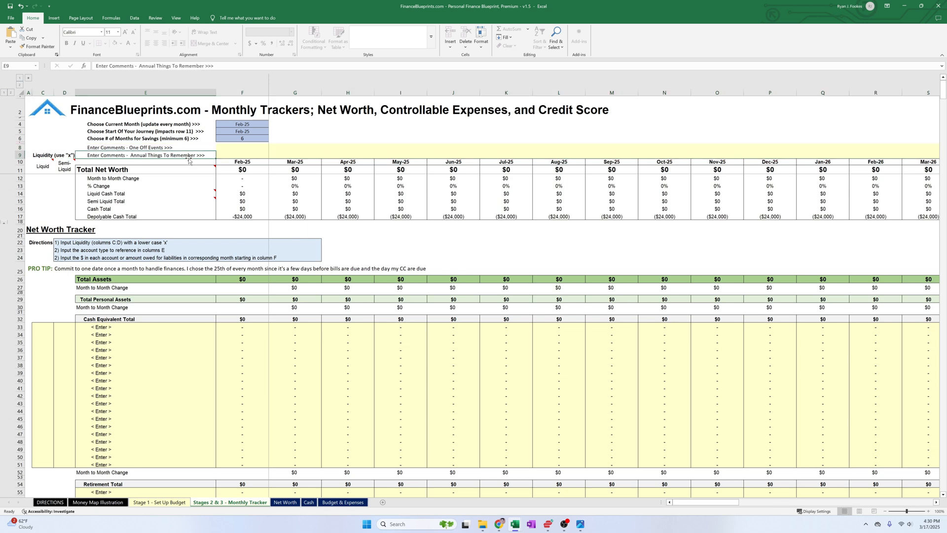
- Enter the annual reminder "Property Taxes Due" in H9 for Apr-25 and check how T9 carries it into the following year
click(339, 157)
text(Pr)
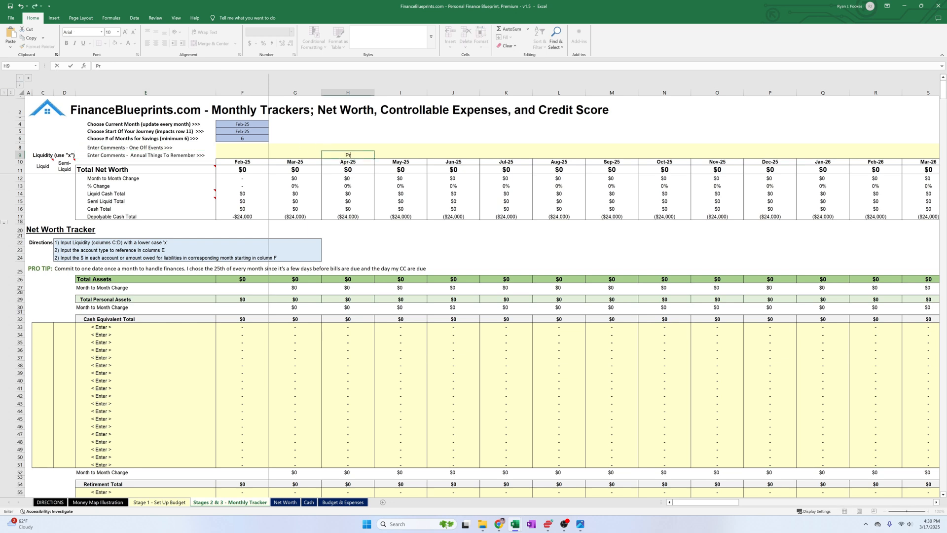
text(operty TAxe)
text(axes )
text(Due)
key(ctrl+Return)
key(shift+space)
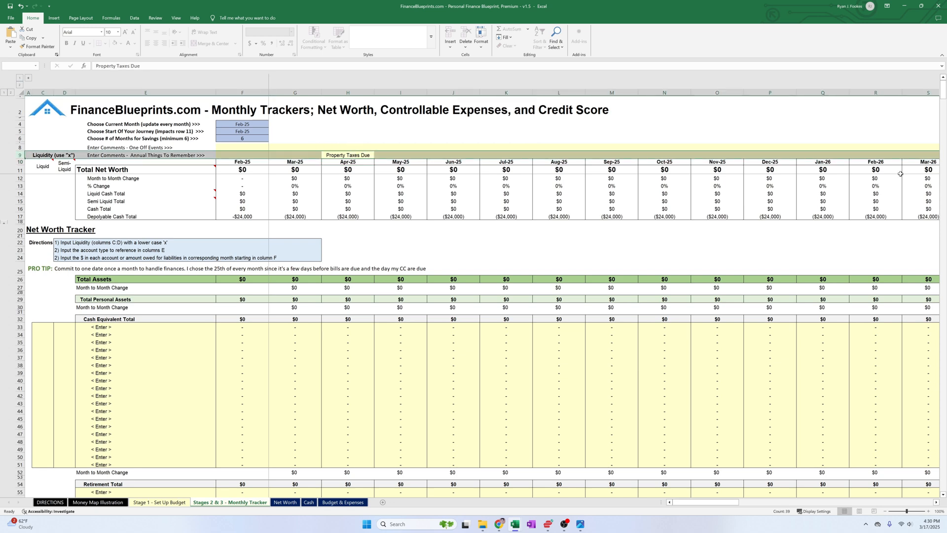
drag(710, 503, 676, 503)
click(784, 158)
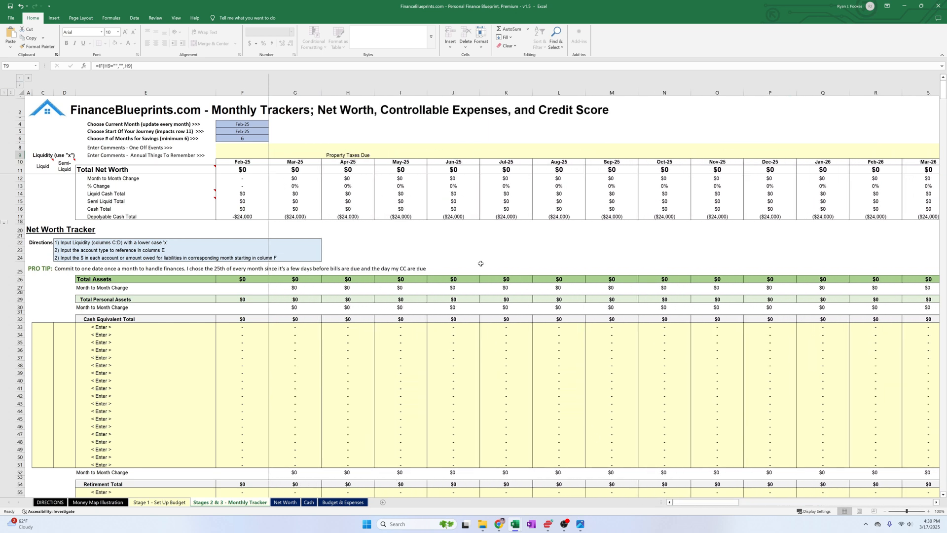
- Enter a sample one-off comment about a big birthday spend in I8 for May-25, and delete it
click(407, 147)
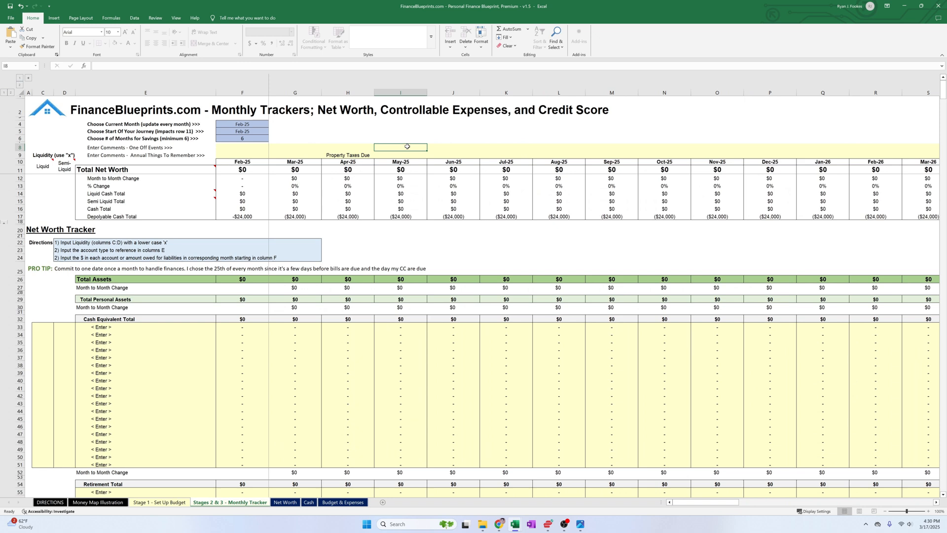
text(Damn .. )
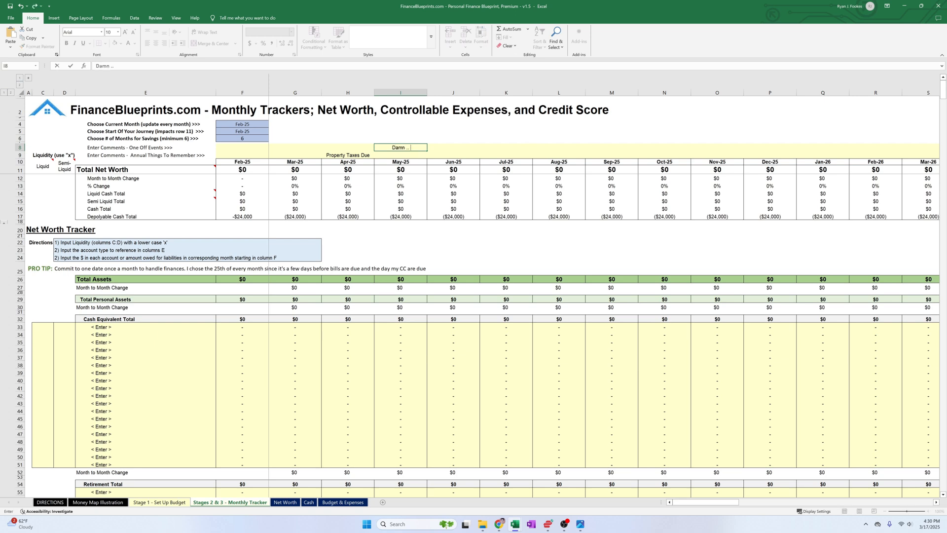
text(big birthday spend)
key(Return)
click(160, 171)
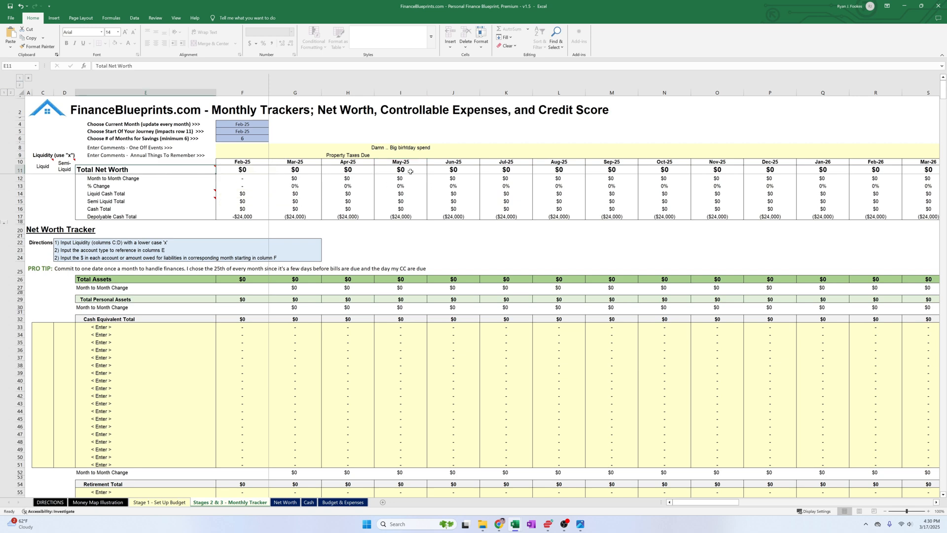
click(401, 149)
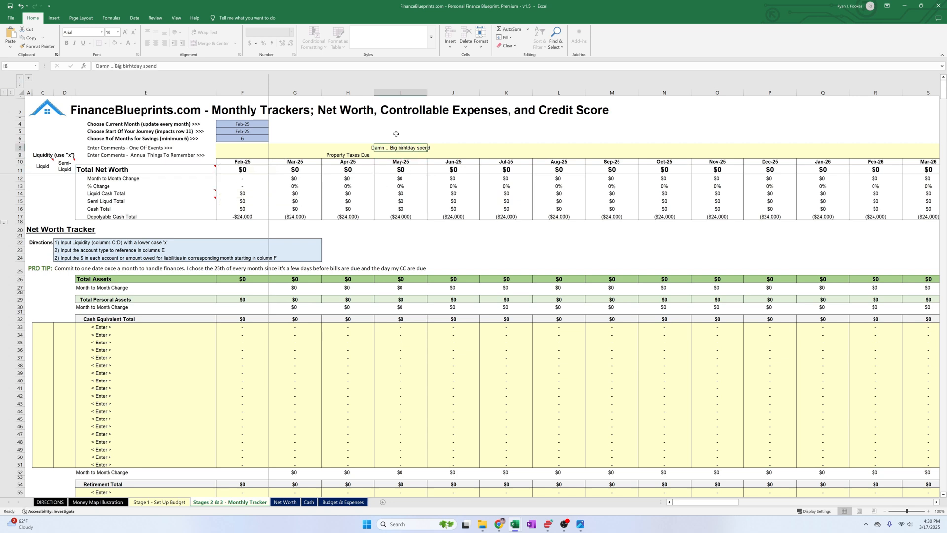
key(Delete)
- Examine the Total Net Worth in row 11 and its month-to-month change in row 12 across the months
click(15, 170)
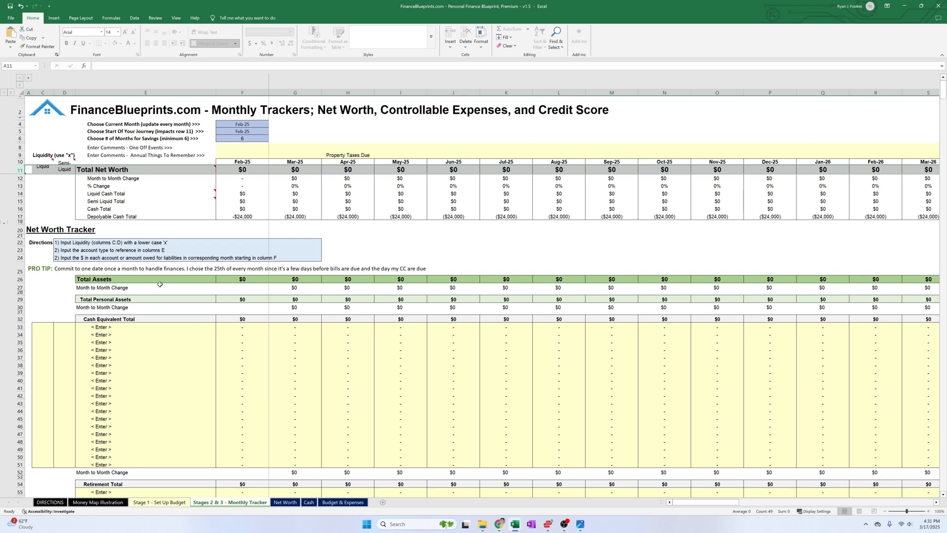
click(138, 178)
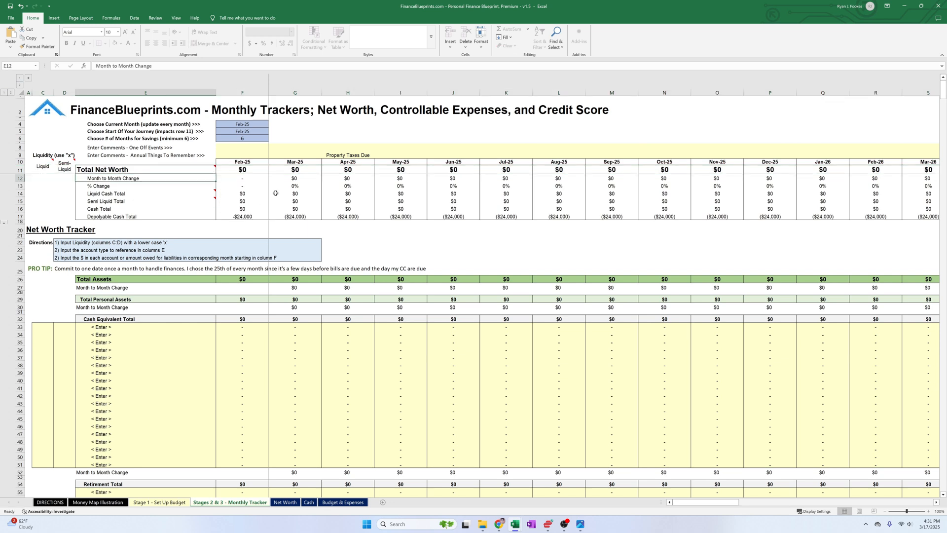
drag(253, 182, 644, 180)
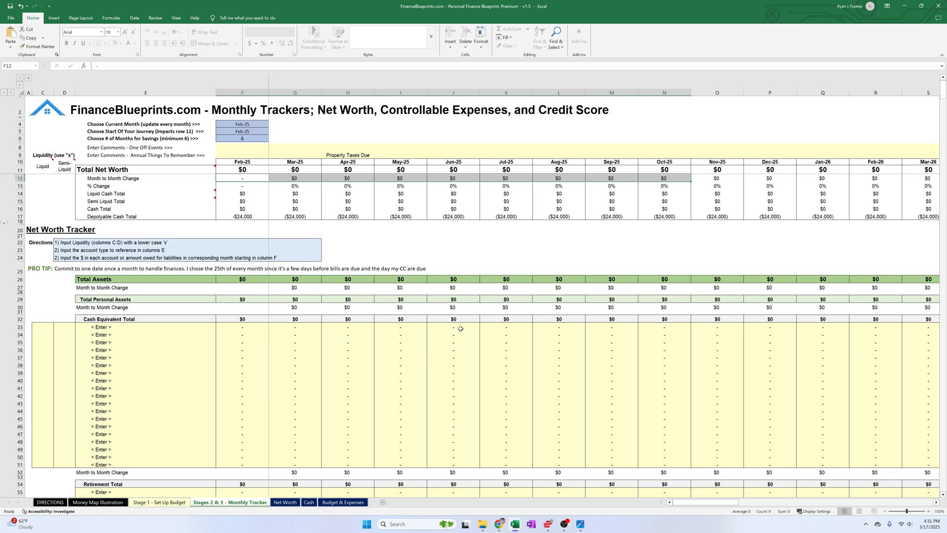
click(468, 309)
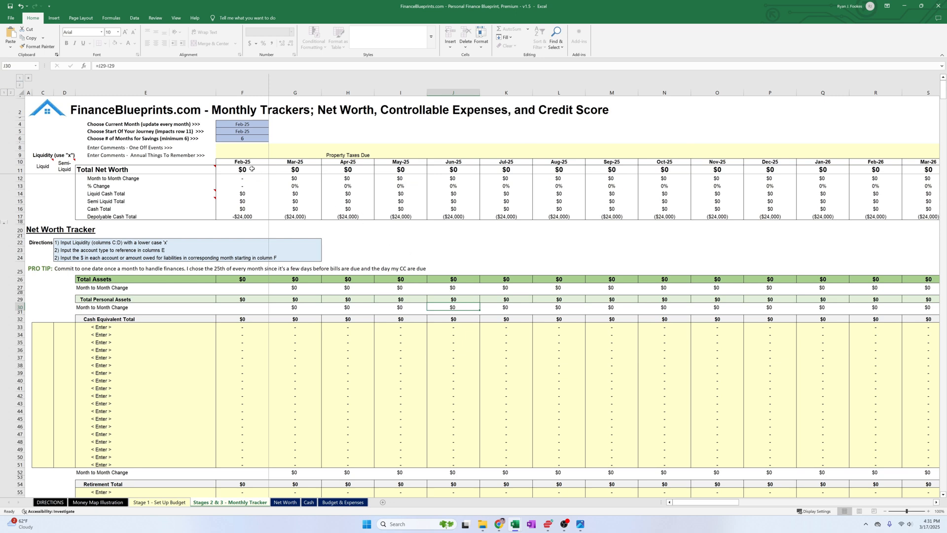
drag(254, 169, 861, 169)
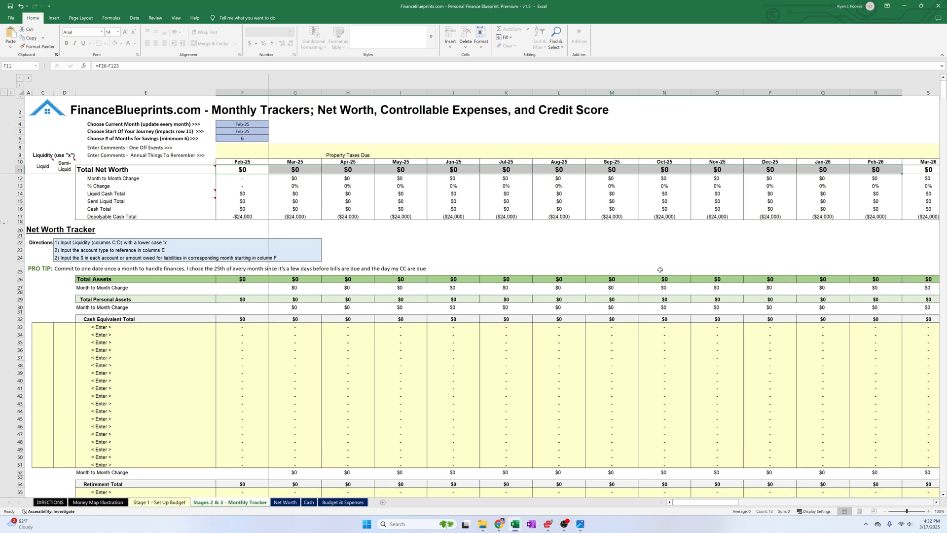
- Look through the tracker's personal and business asset sections and the cash total labels in E14:E17
scroll(392, 372, down, 9)
scroll(375, 380, down, 20)
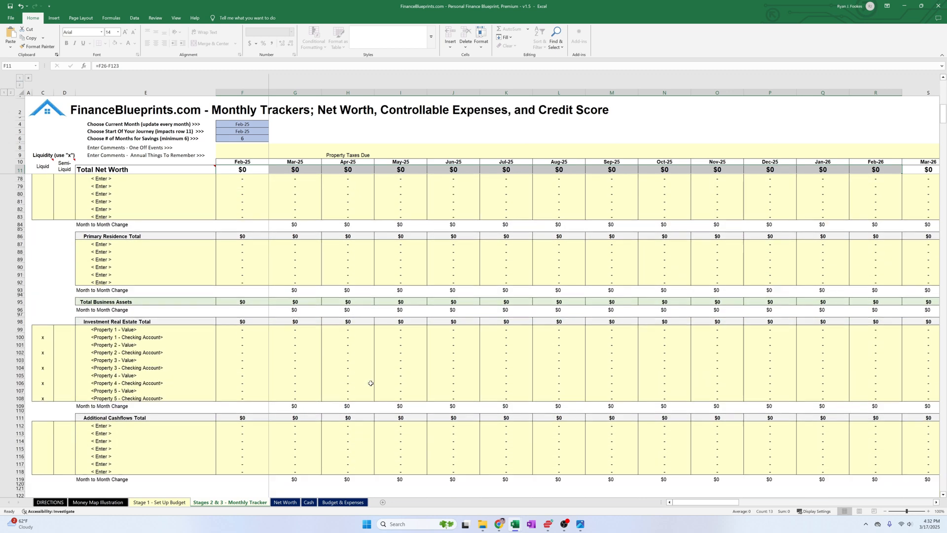
scroll(372, 379, up, 20)
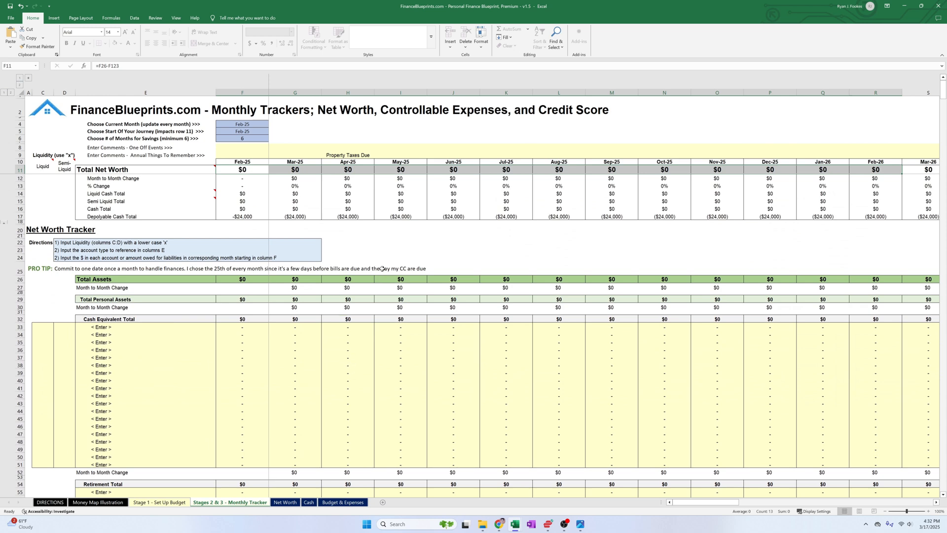
drag(109, 194, 113, 216)
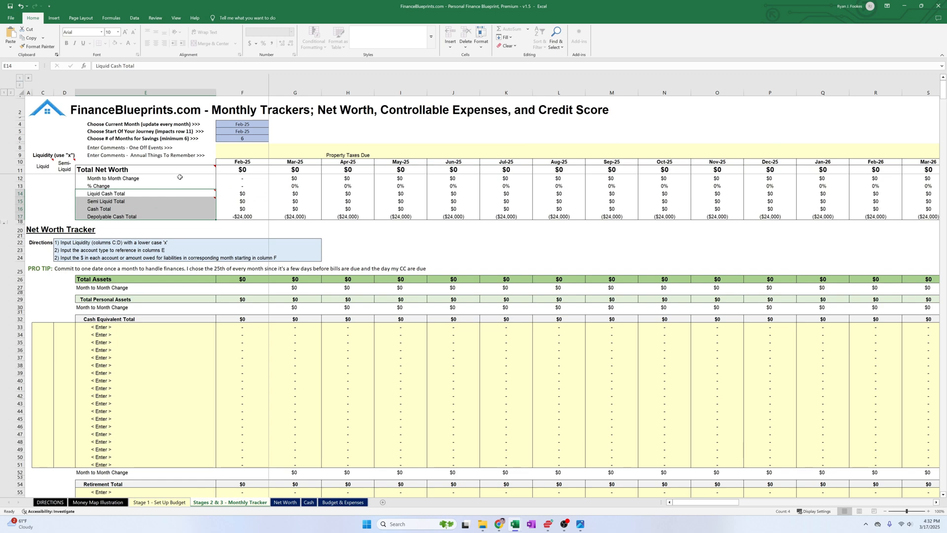
- Switch to the v1.52 personal version workbook and review its Stage 1 budget expenses, including Christmas Presents and Weekend Going Out
key(alt+Tab)
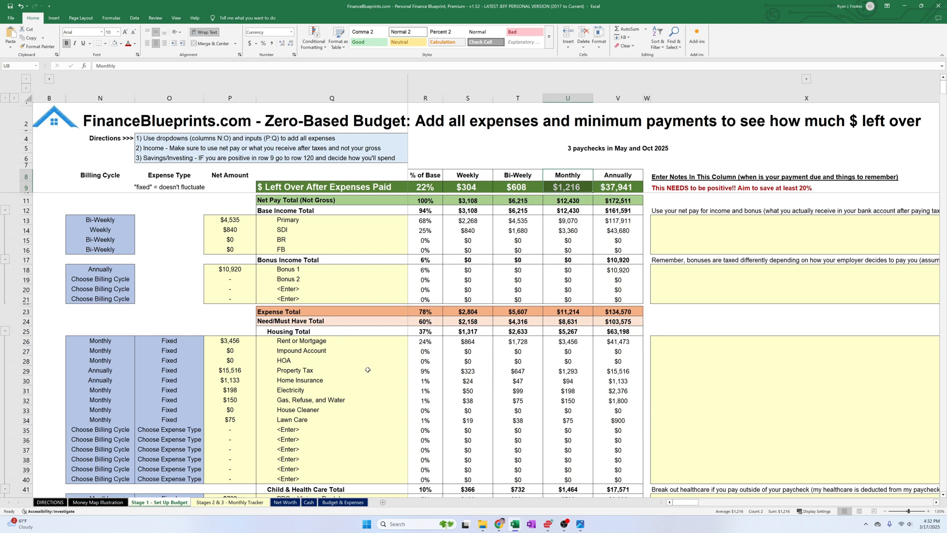
scroll(362, 356, down, 5)
scroll(362, 356, down, 12)
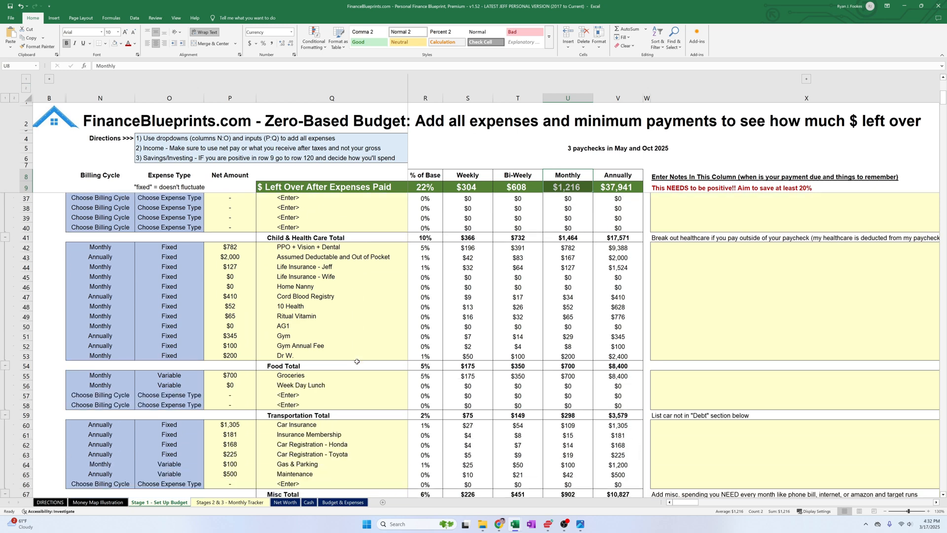
scroll(357, 362, down, 8)
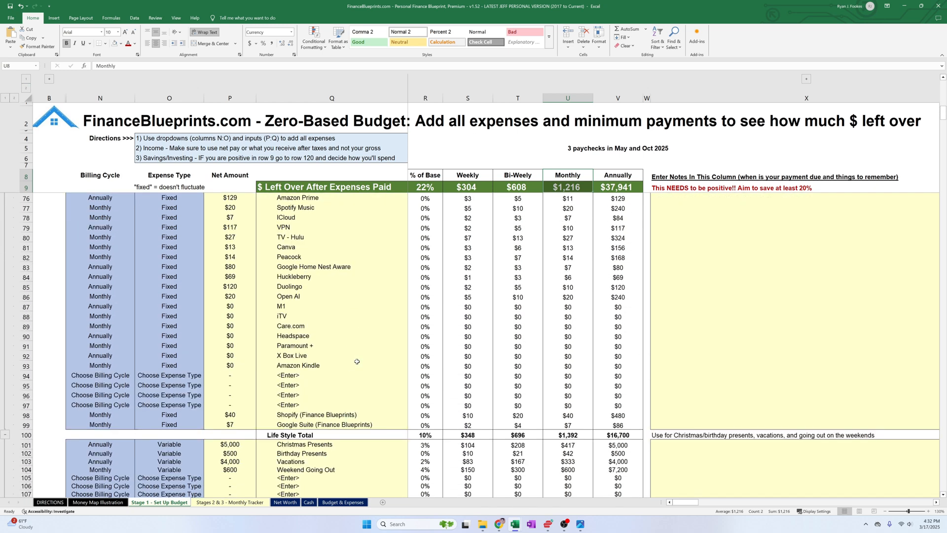
scroll(357, 361, down, 3)
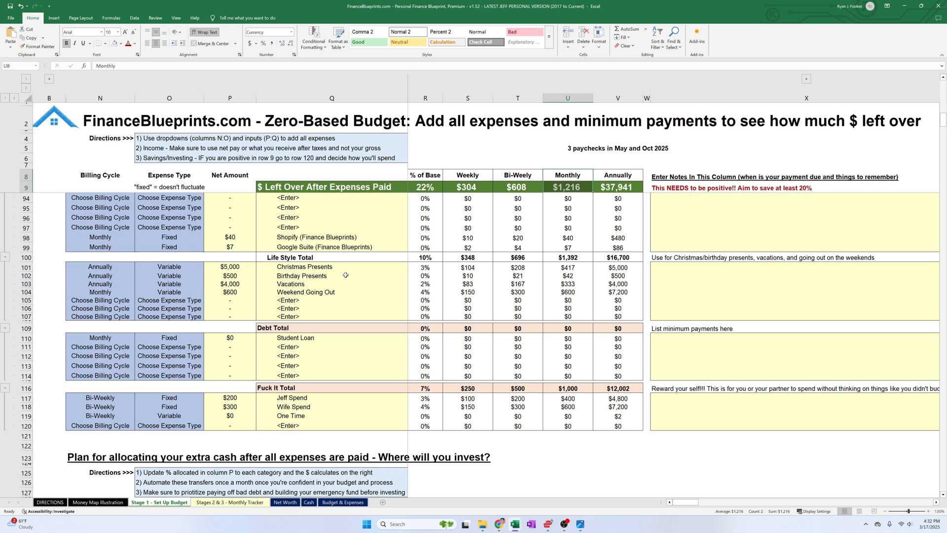
click(239, 265)
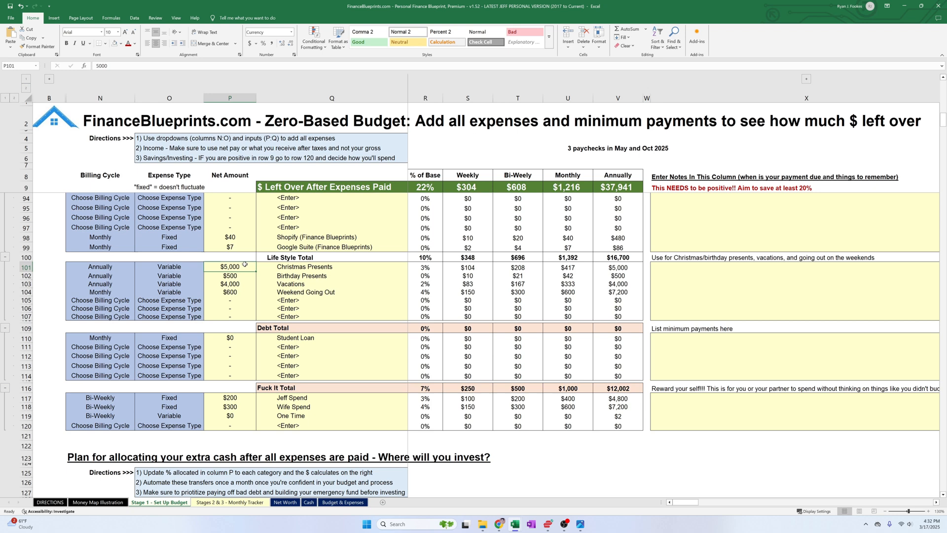
click(237, 293)
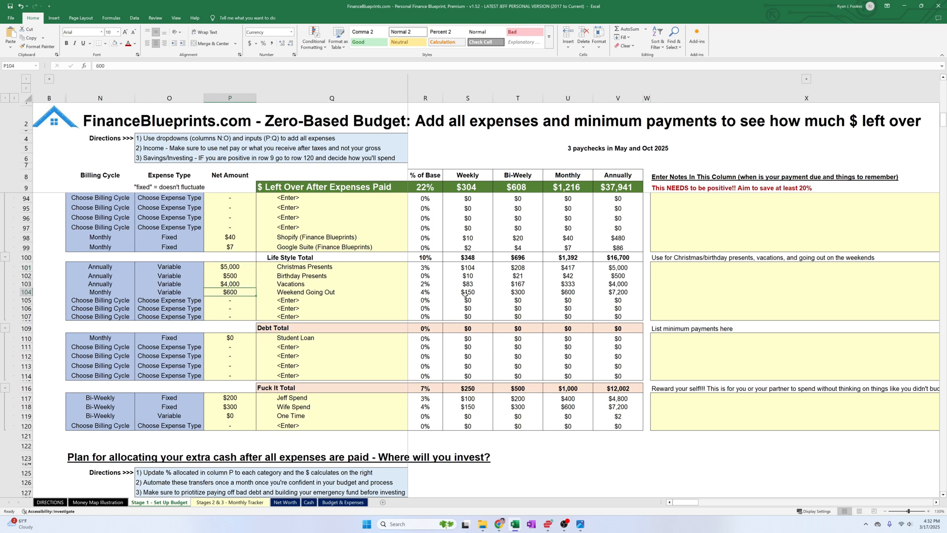
- Review the Life Style net amounts in P101:P104 and the weekly and bi-weekly equivalents for Weekend Going Out
click(538, 295)
click(489, 292)
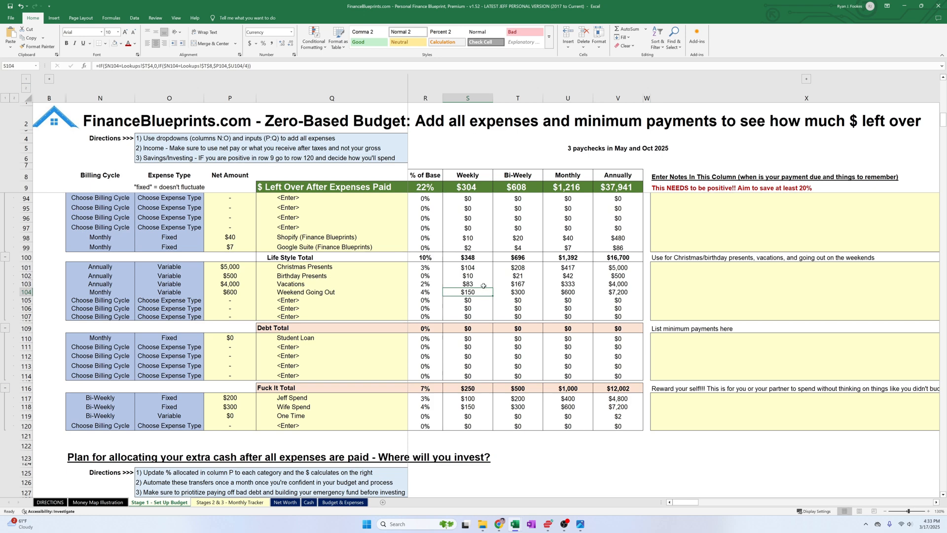
drag(244, 267, 244, 290)
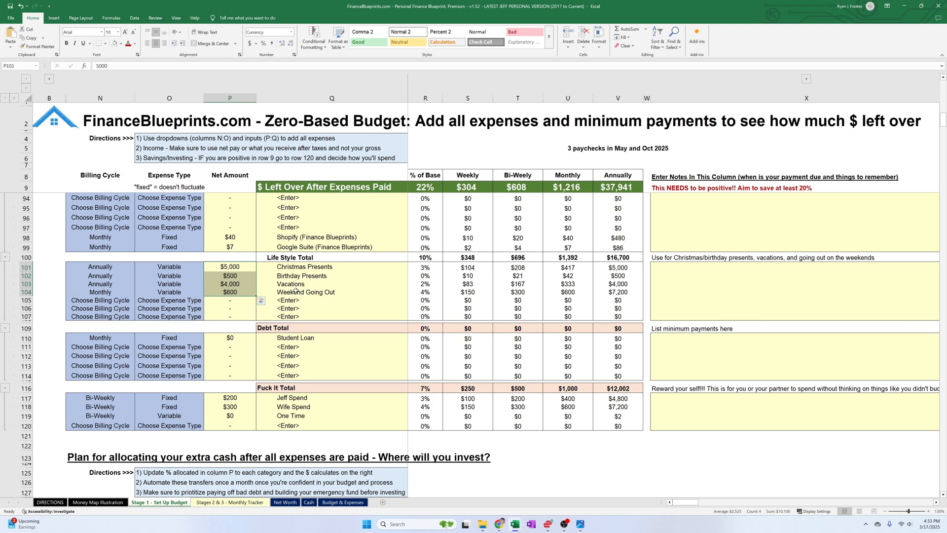
scroll(346, 310, up, 2)
scroll(360, 321, down, 4)
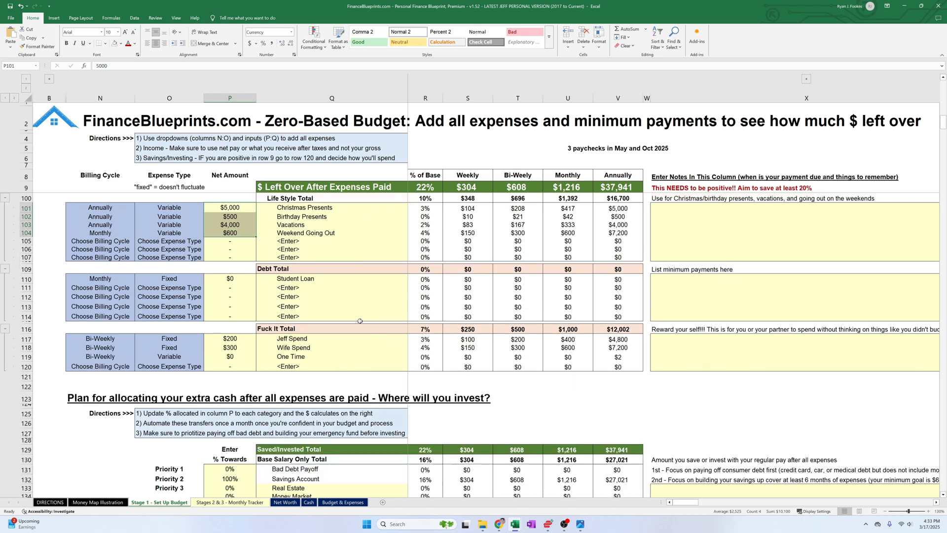
scroll(360, 322, up, 1)
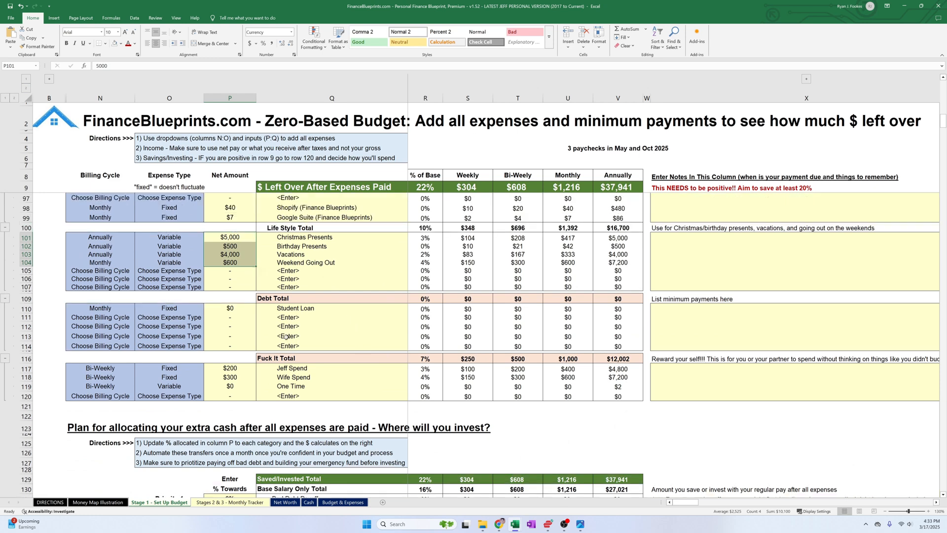
- Examine the Fuck It Total budget in rows 116 to 119, including the note in X116 and both partners' spending allowances in P117:P118
click(274, 359)
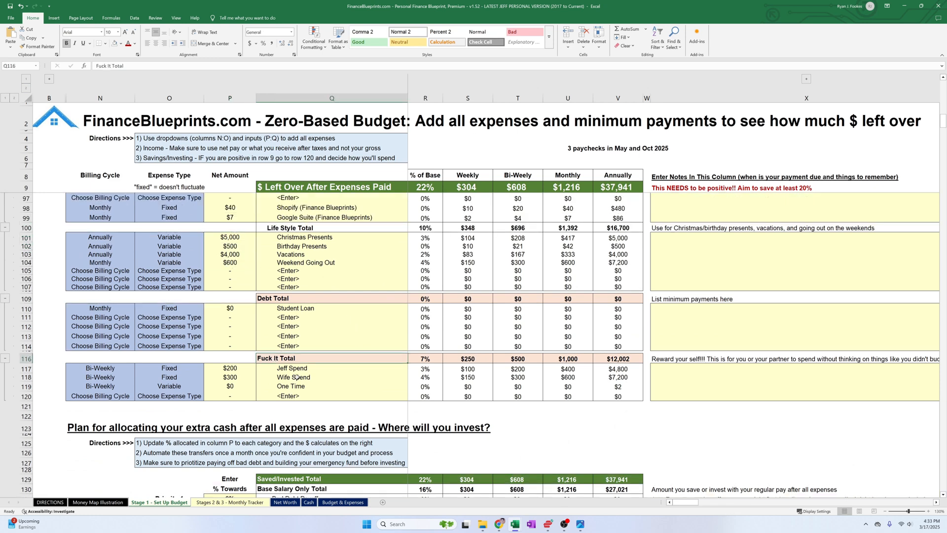
scroll(296, 377, down, 2)
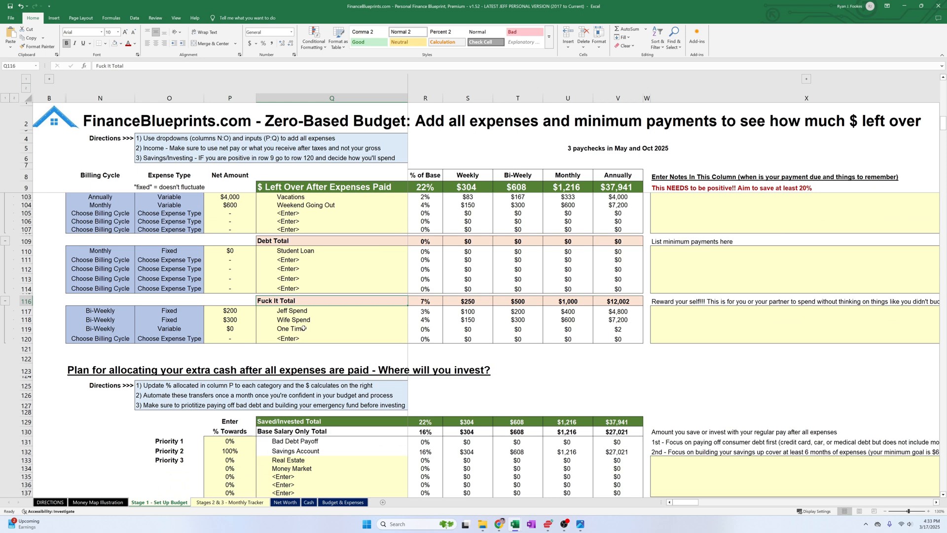
click(241, 313)
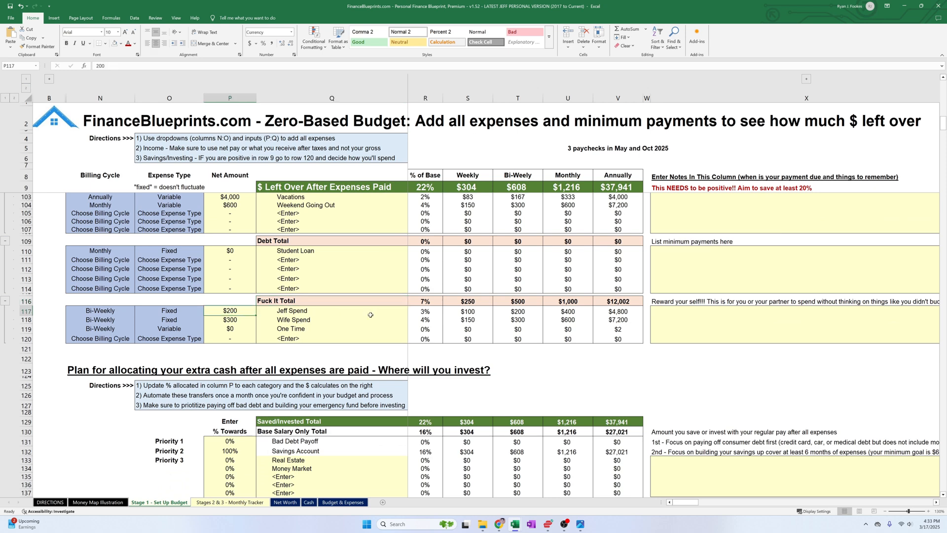
click(519, 310)
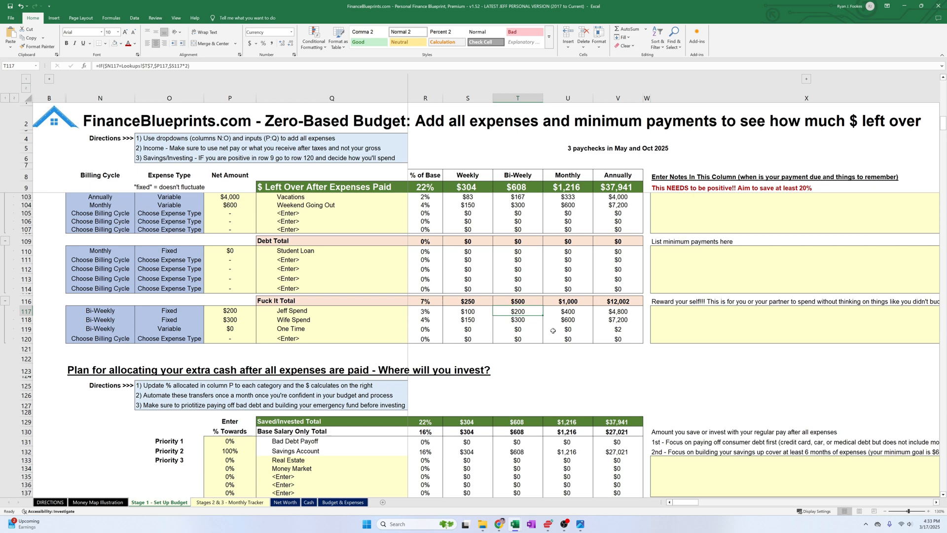
click(659, 303)
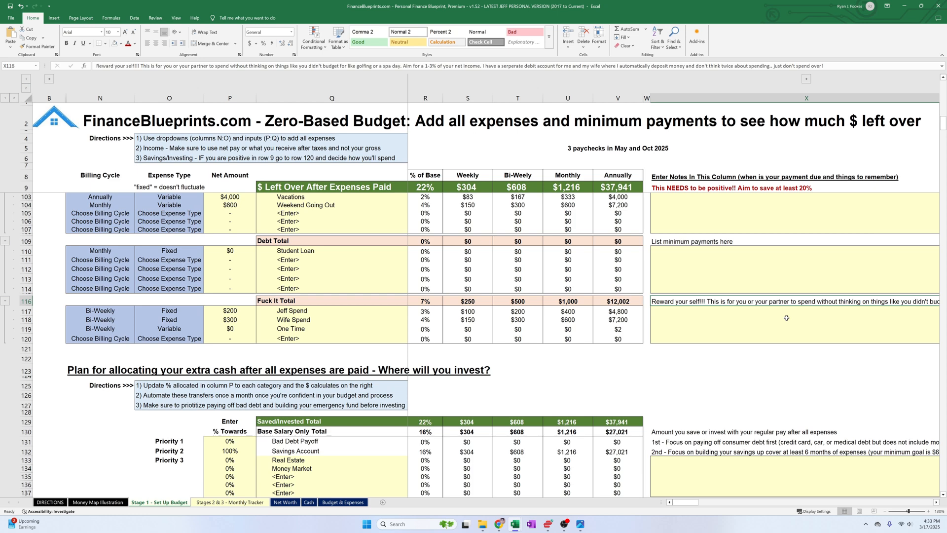
click(242, 311)
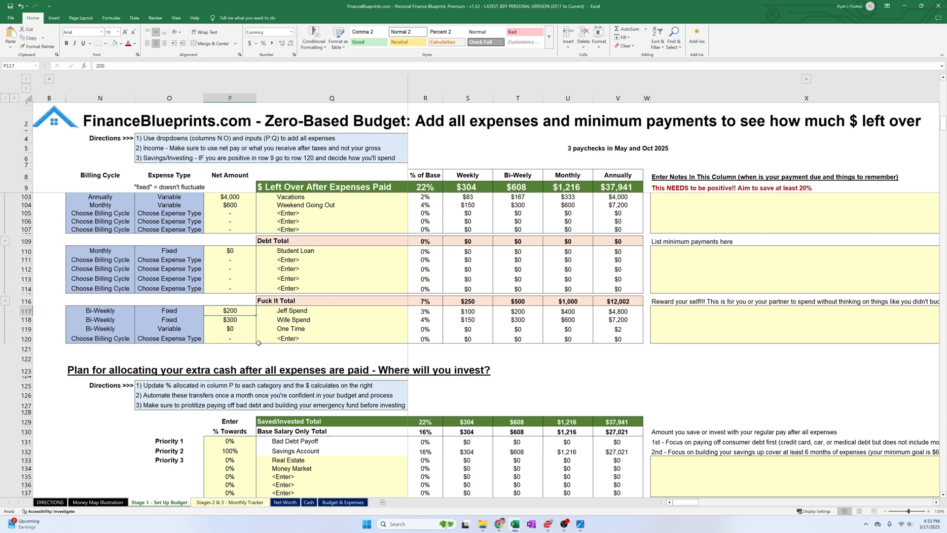
click(238, 327)
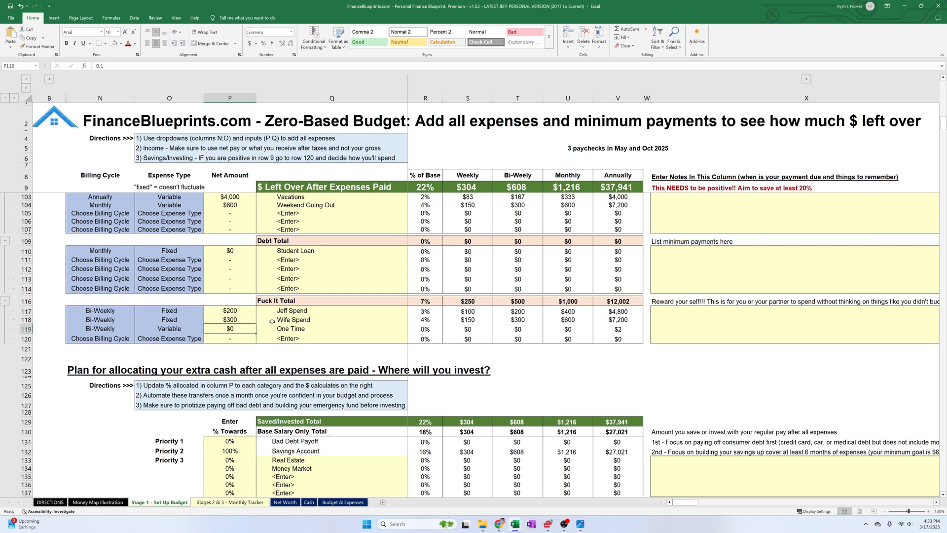
click(252, 319)
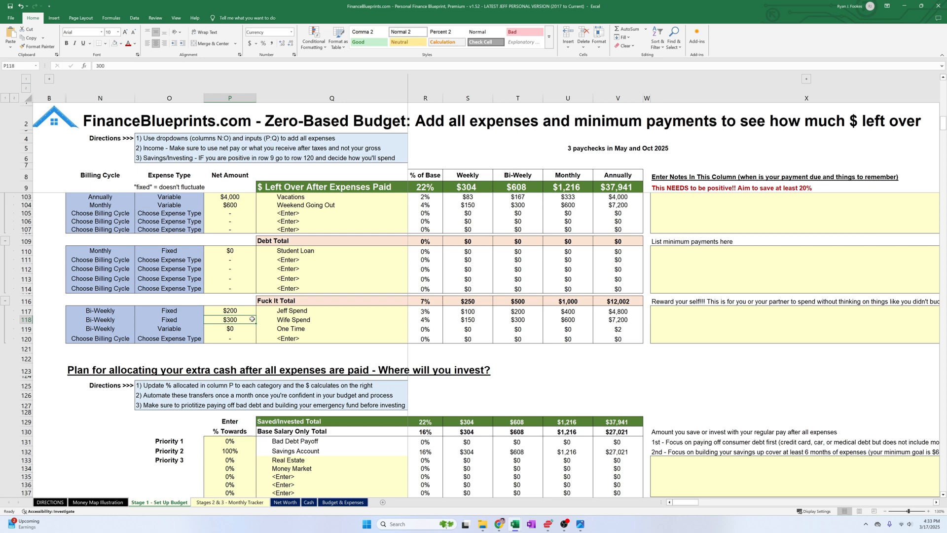
drag(249, 310, 246, 319)
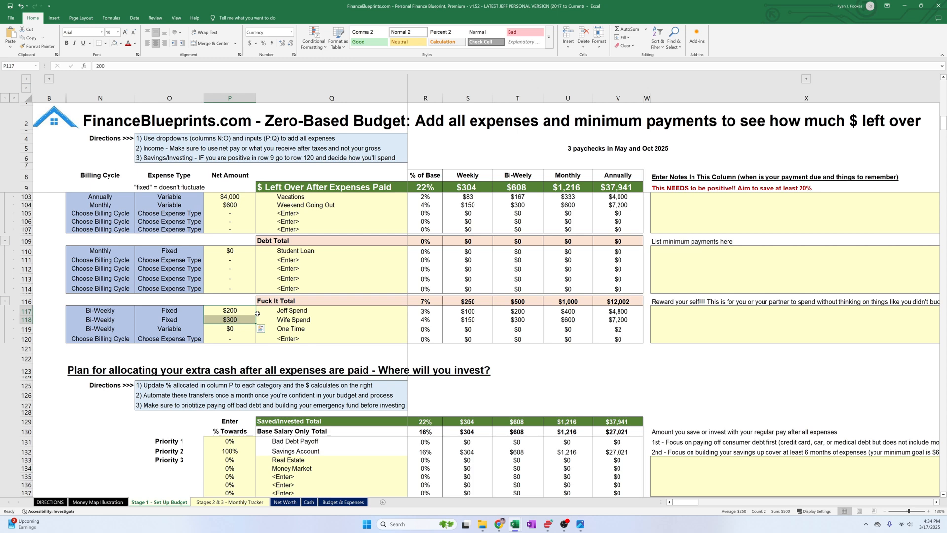
- Open the Stages 2 & 3 monthly tracker sheet and check the journey start in F5 and Total Net Worth for May-17 and Aug-17
click(229, 502)
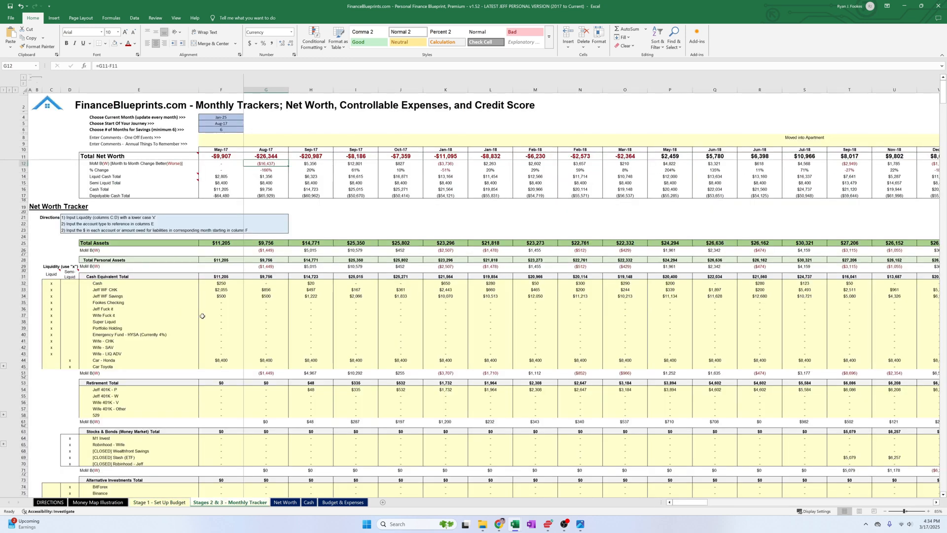
ctrl+scroll(212, 299, up, 1)
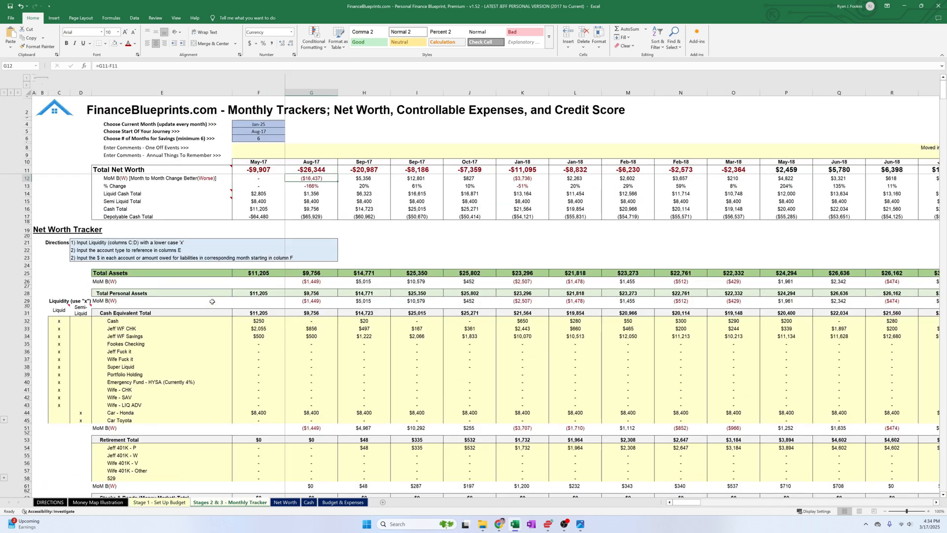
ctrl+scroll(212, 301, up, 1)
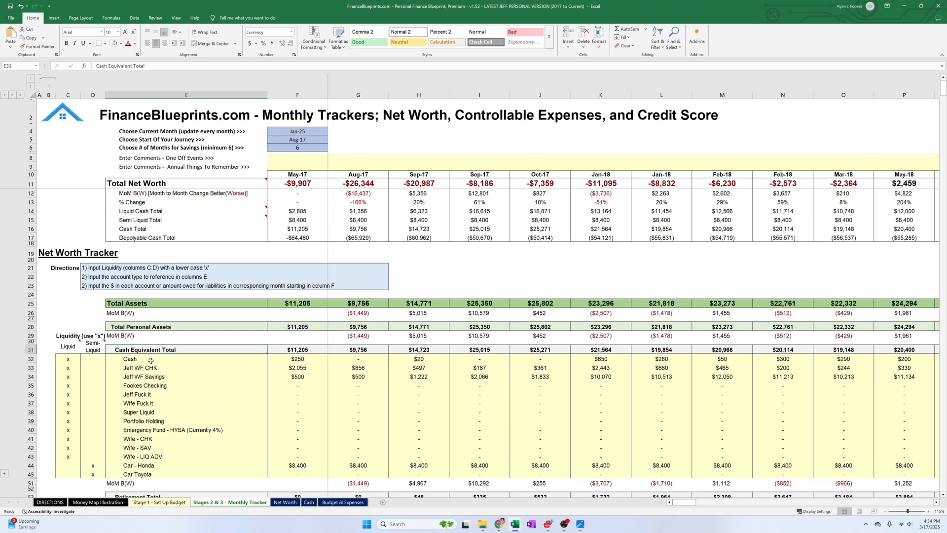
click(156, 420)
click(210, 183)
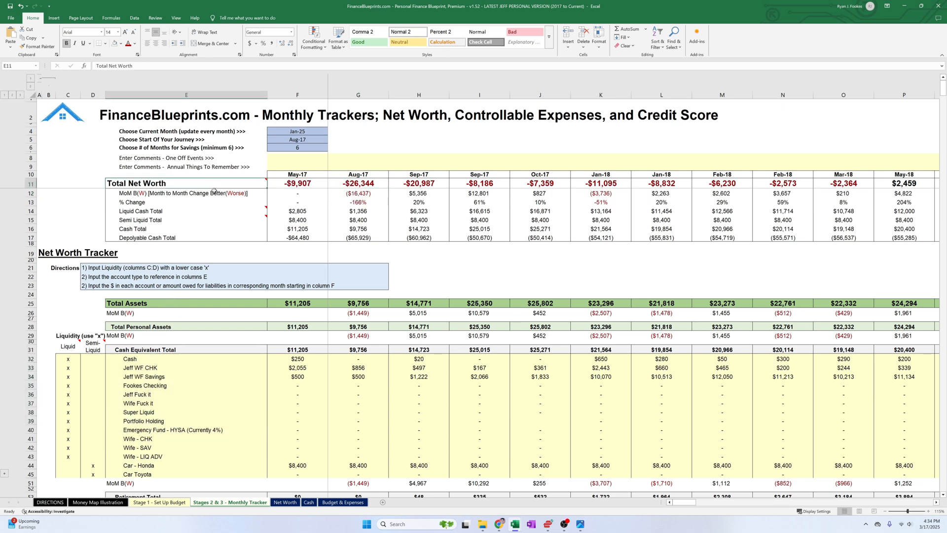
click(303, 139)
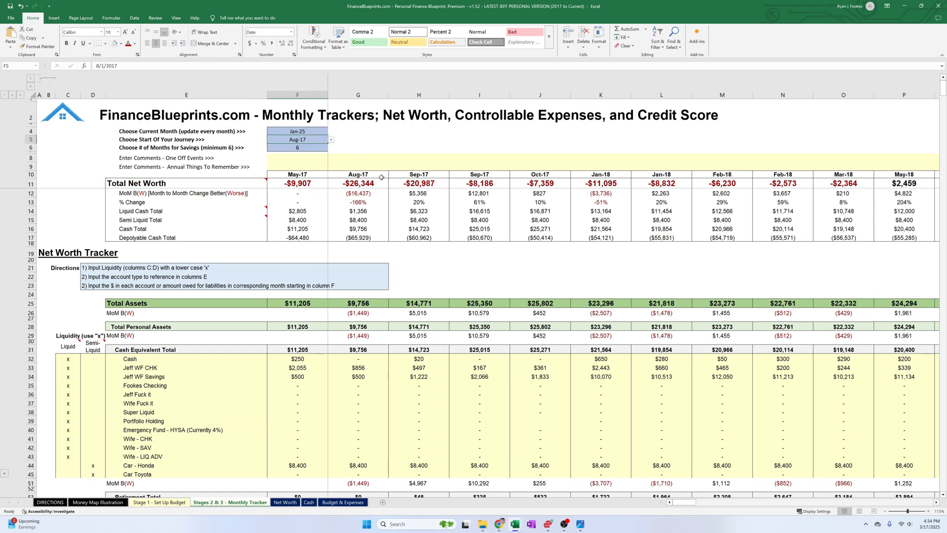
click(320, 184)
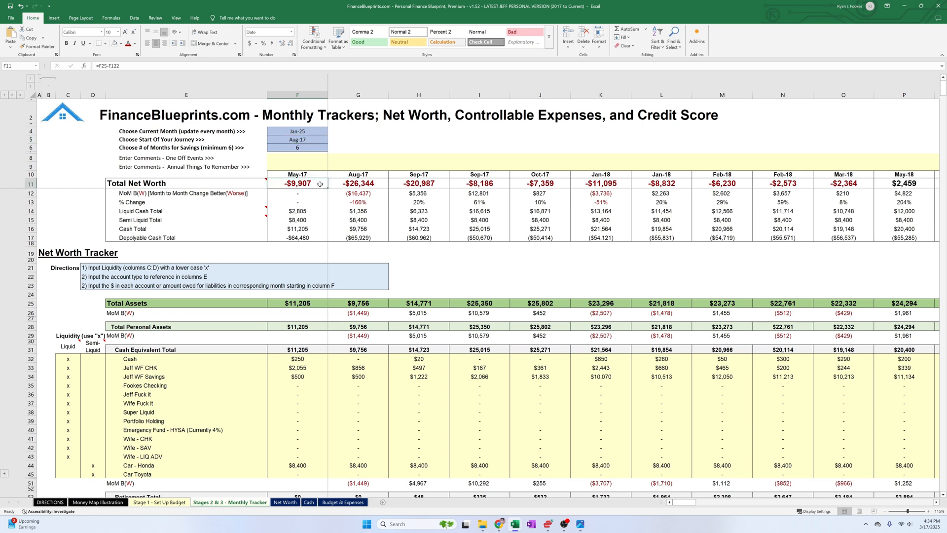
click(375, 185)
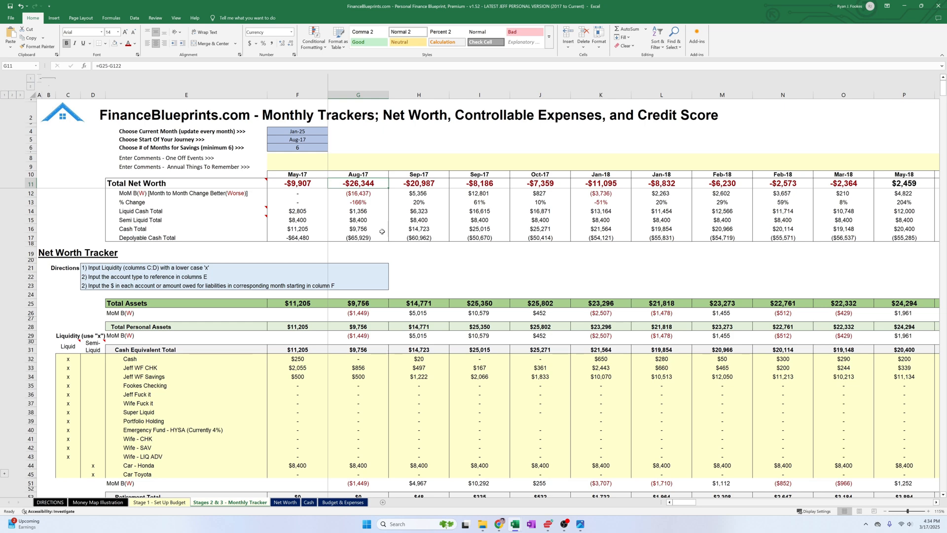
- Inspect the Aug-17 Total Assets in G25 and the cash, checking, savings and car entries beneath it
mouse_move(685, 502)
mouse_down()
mouse_move(923, 510)
mouse_move(678, 504)
mouse_up()
click(381, 304)
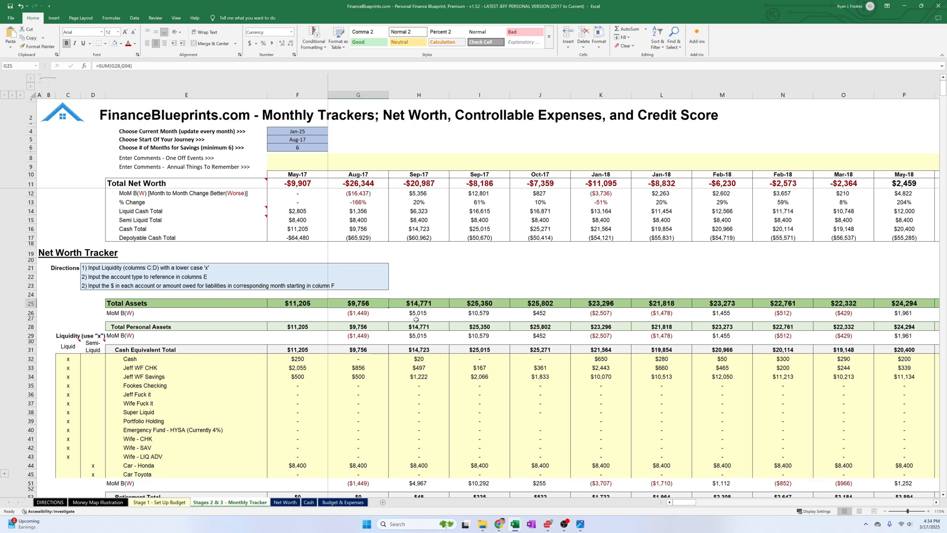
scroll(417, 373, down, 4)
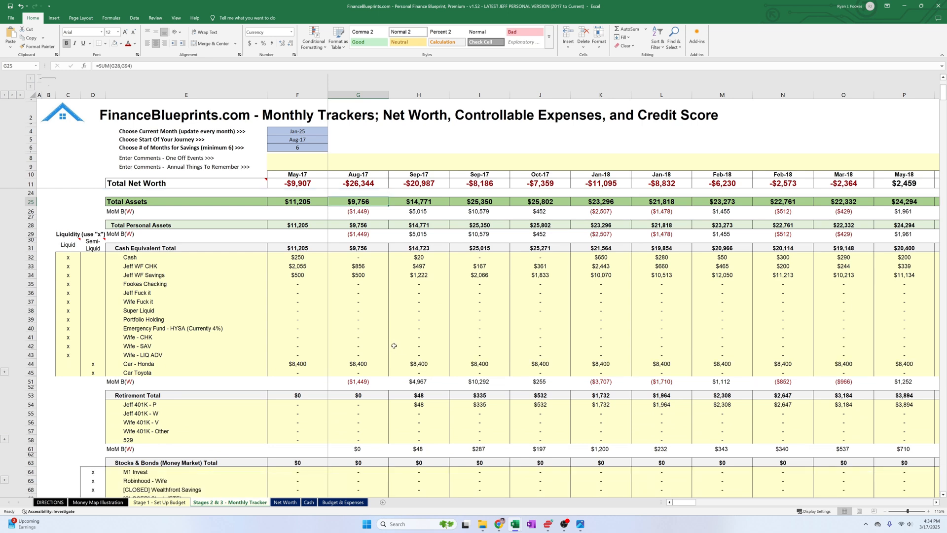
click(370, 258)
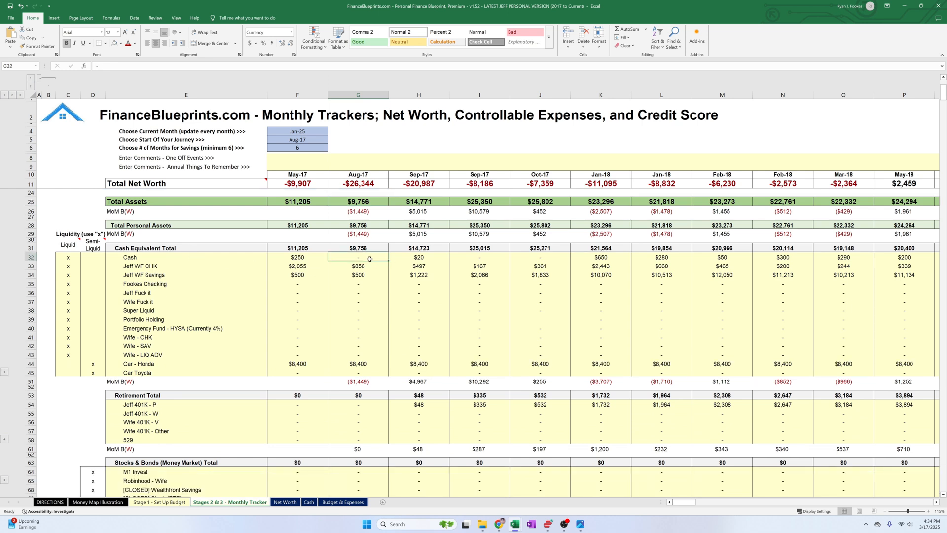
click(381, 266)
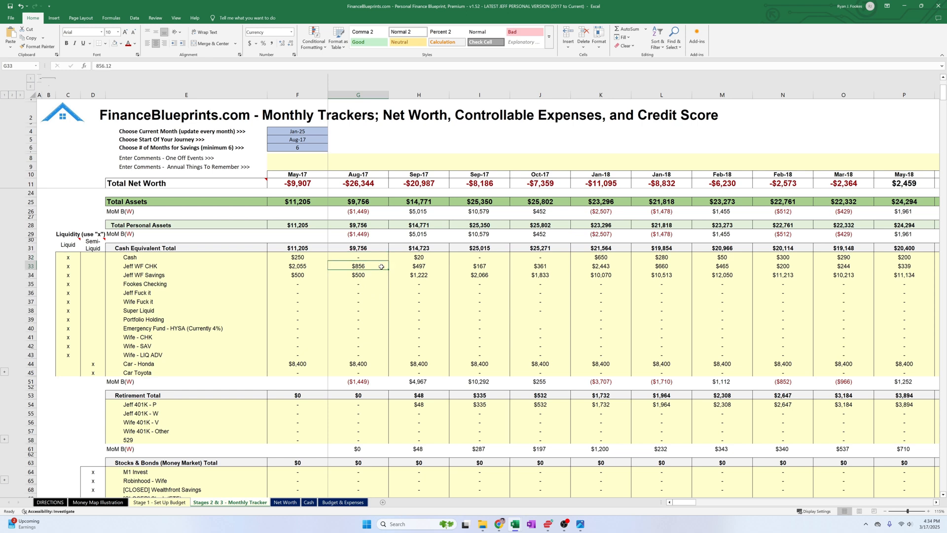
click(376, 274)
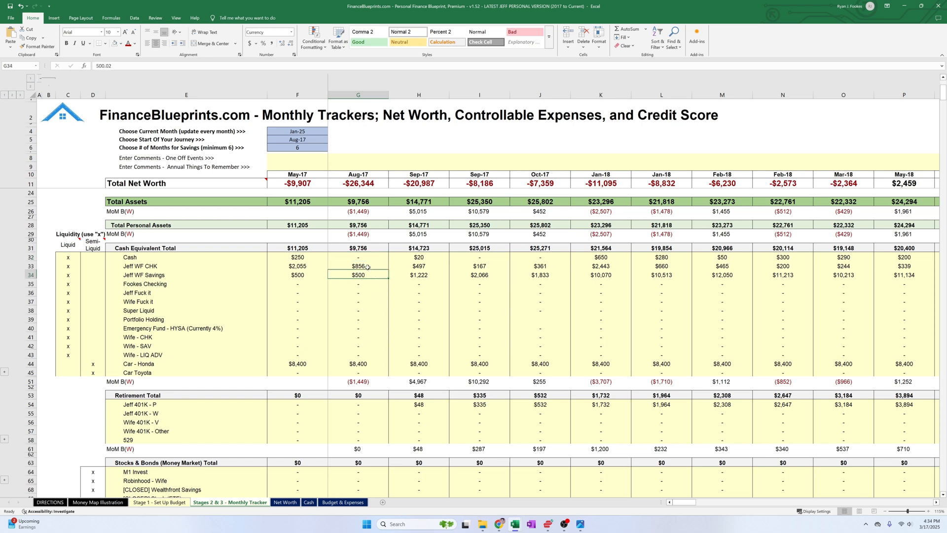
click(368, 267)
click(364, 363)
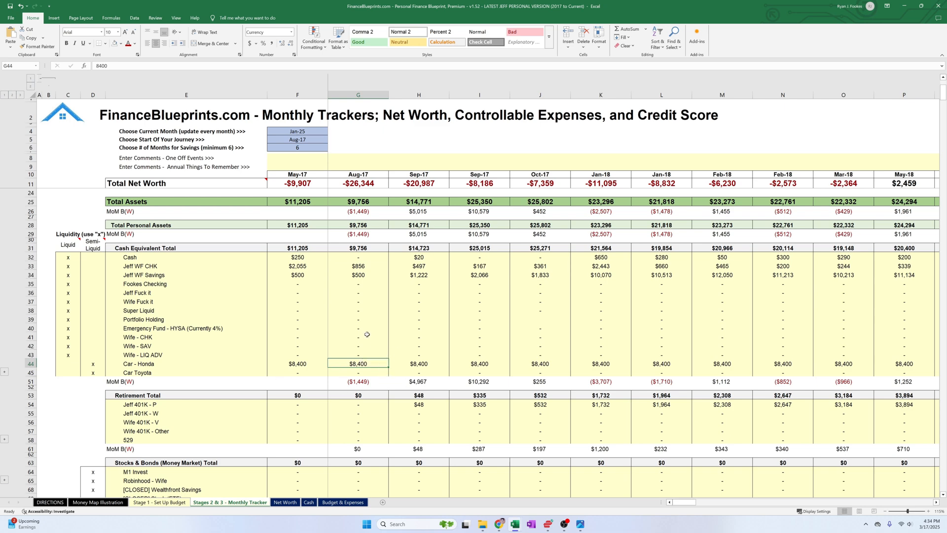
- Look through the Aug-17 retirement, stocks, alternative investment, primary residence and business asset sections down to Additional Cashflows
scroll(369, 320, down, 3)
drag(369, 340, 379, 377)
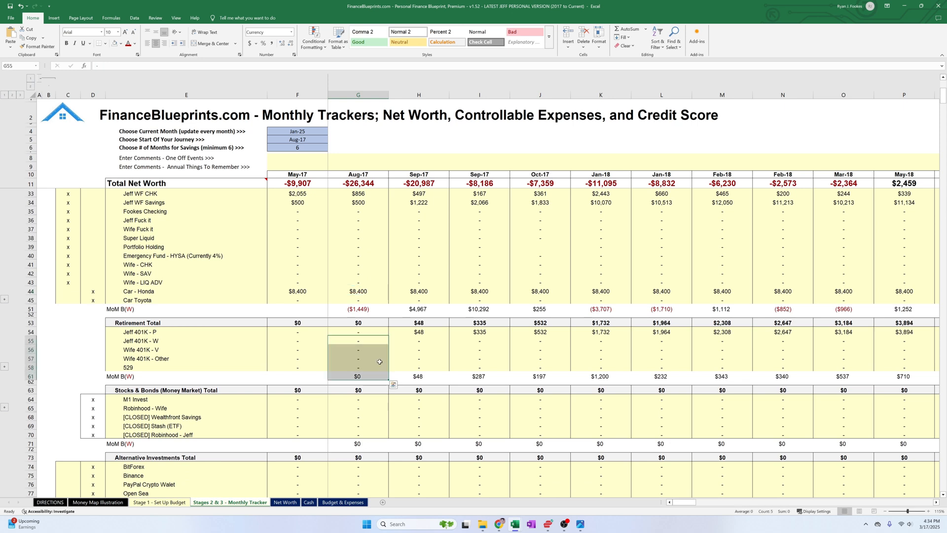
drag(222, 332, 227, 359)
scroll(356, 345, down, 2)
drag(357, 345, 368, 370)
scroll(377, 364, down, 2)
scroll(377, 363, down, 1)
scroll(371, 373, down, 3)
scroll(370, 366, down, 3)
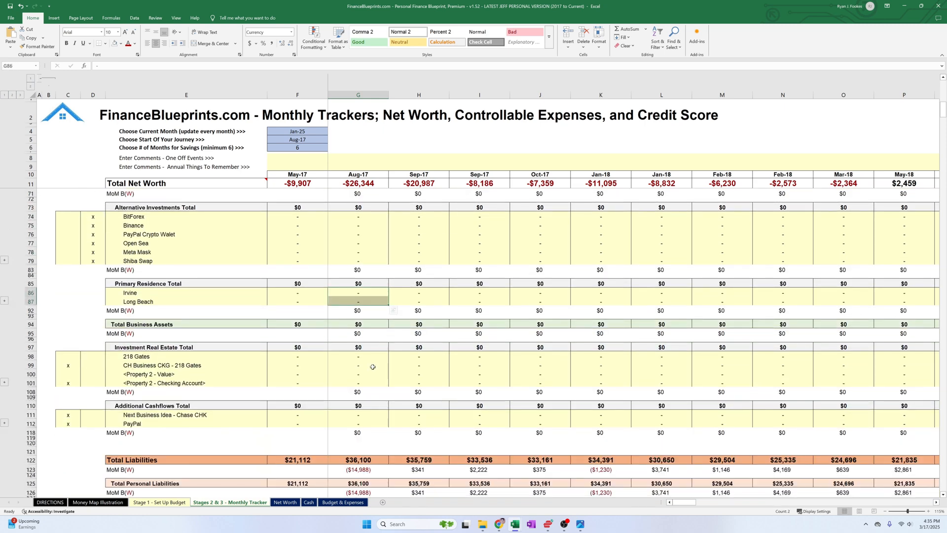
mouse_move(370, 357)
mouse_down()
mouse_move(371, 383)
mouse_move(371, 374)
mouse_up()
scroll(375, 369, down, 2)
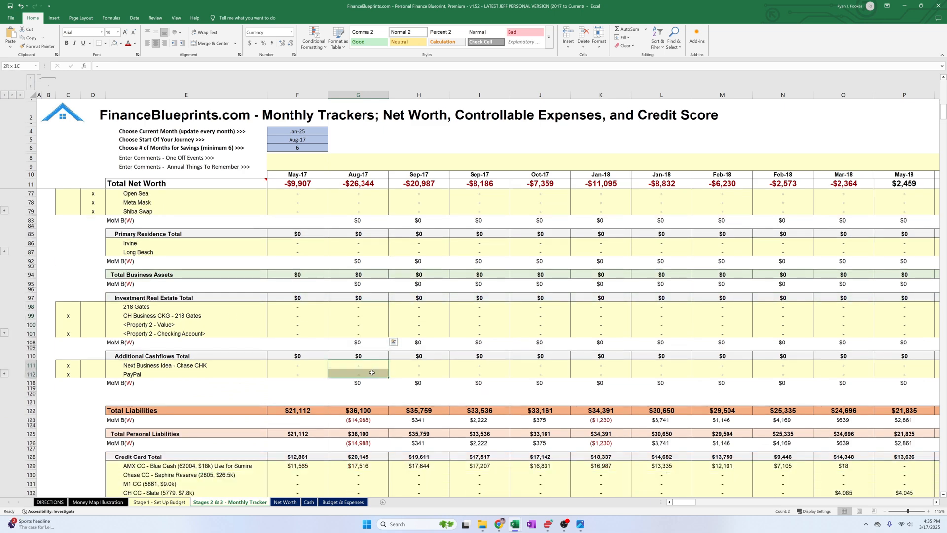
scroll(459, 369, down, 3)
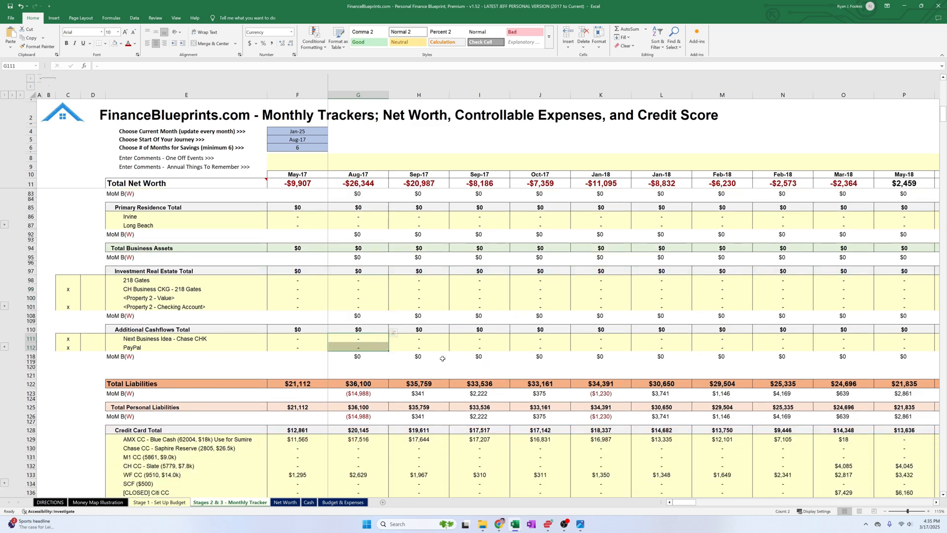
- Examine the Aug-17 Total Liabilities in G122, the Credit Card Total in row 128 and the student loan entries in rows 150 to 154
click(374, 345)
scroll(465, 333, down, 3)
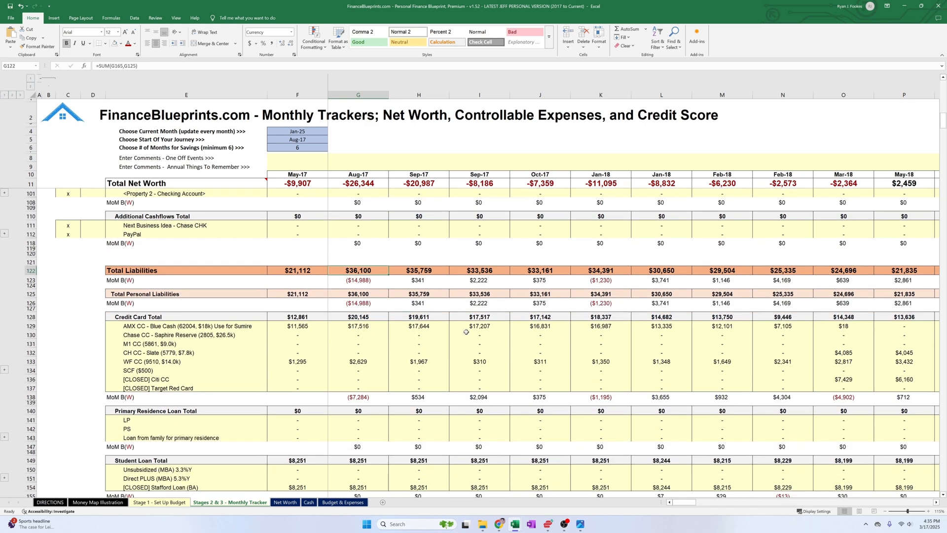
scroll(466, 331, down, 1)
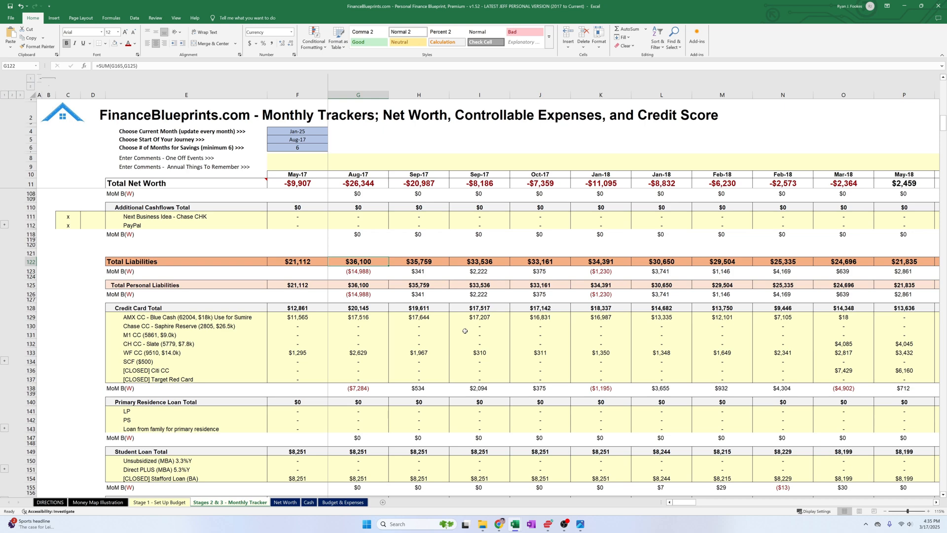
scroll(464, 330, down, 3)
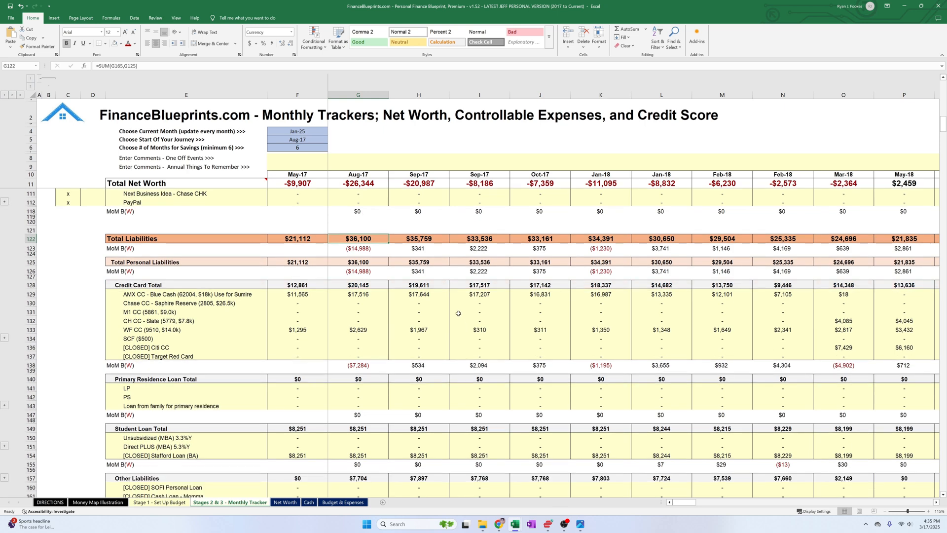
click(368, 285)
click(164, 285)
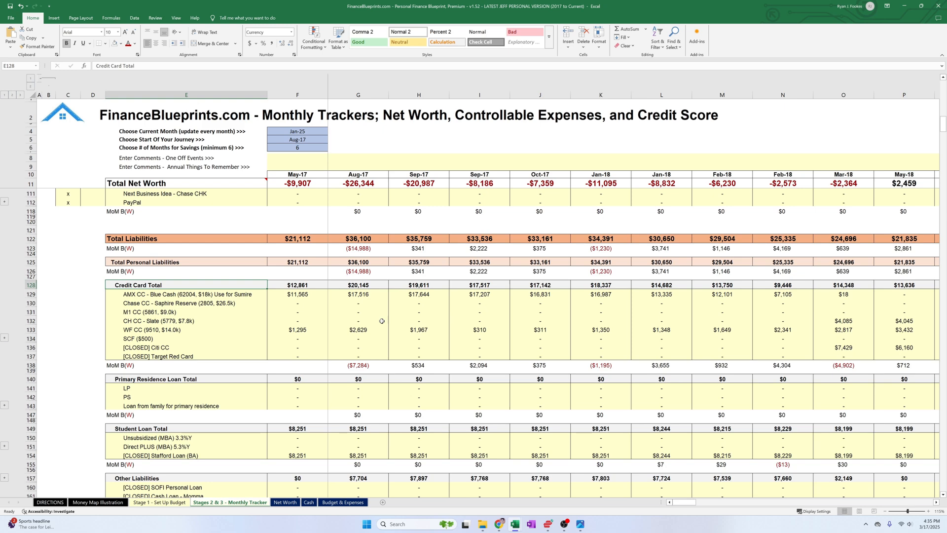
scroll(382, 321, down, 4)
drag(368, 351, 371, 369)
click(372, 369)
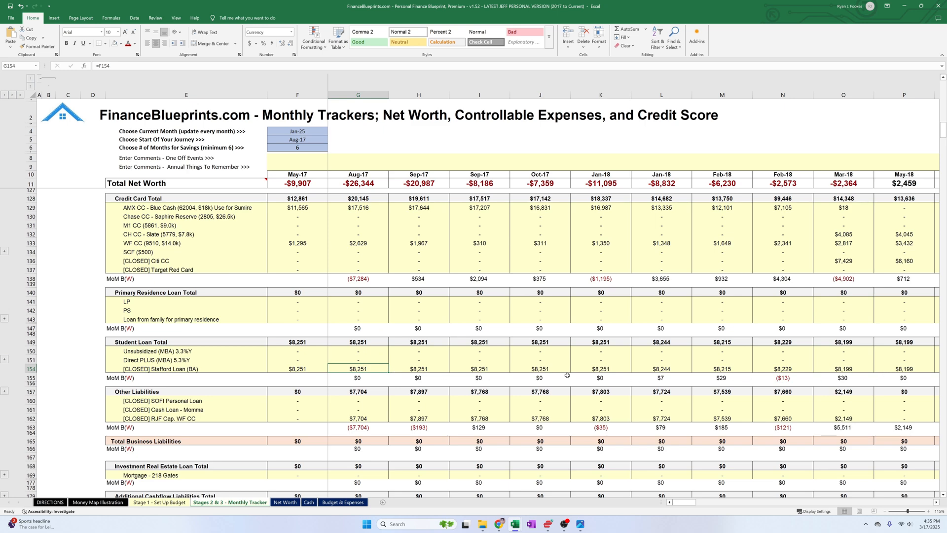
- Check the Aug-17 Other Liabilities entry in G162 and the Total Personal Liabilities formula in G125
scroll(429, 345, down, 2)
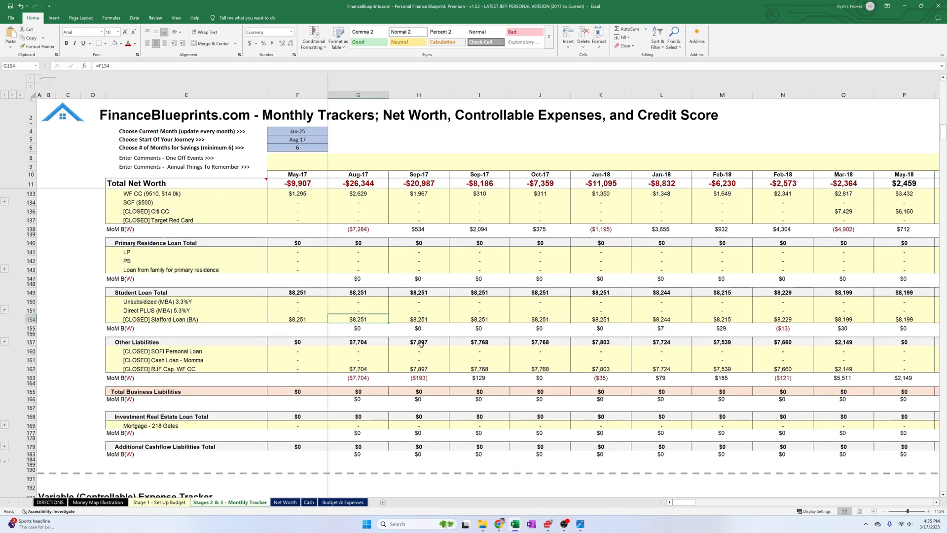
click(364, 369)
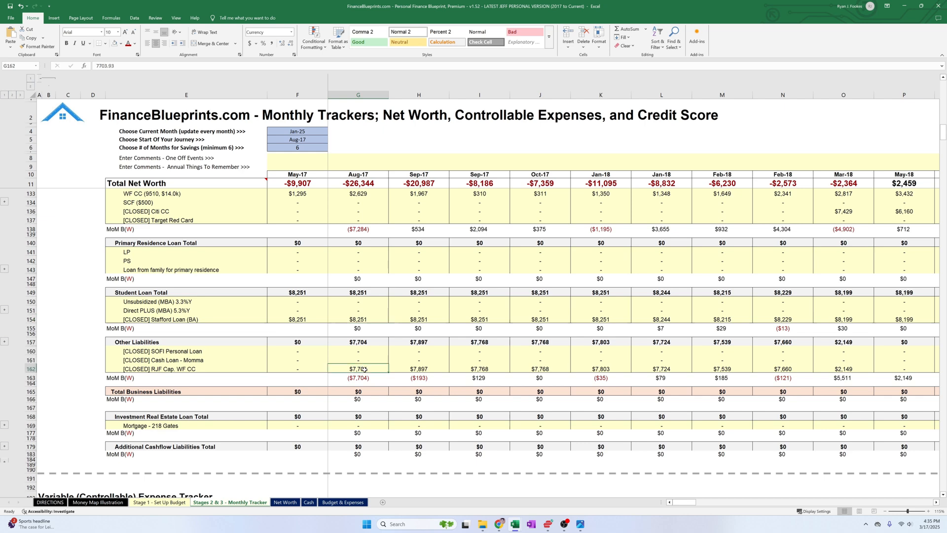
scroll(393, 381, up, 5)
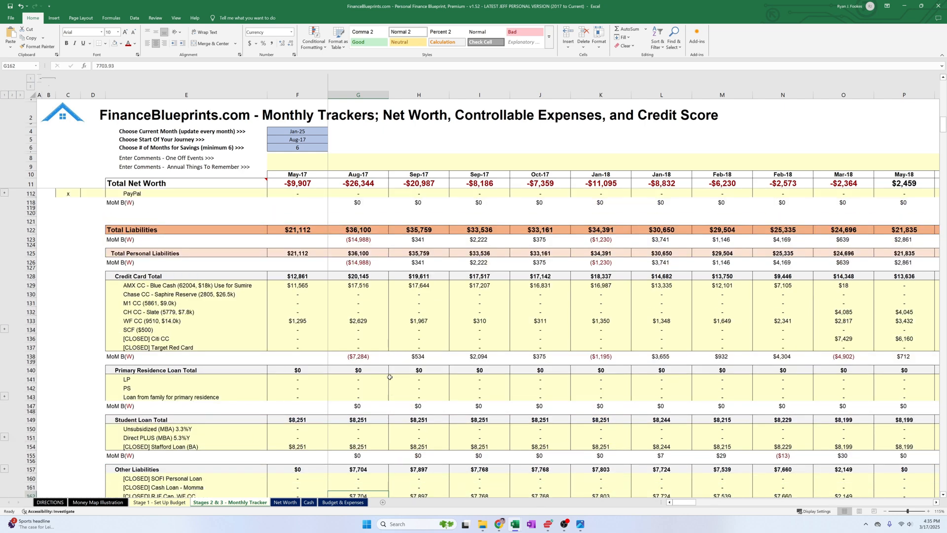
click(374, 254)
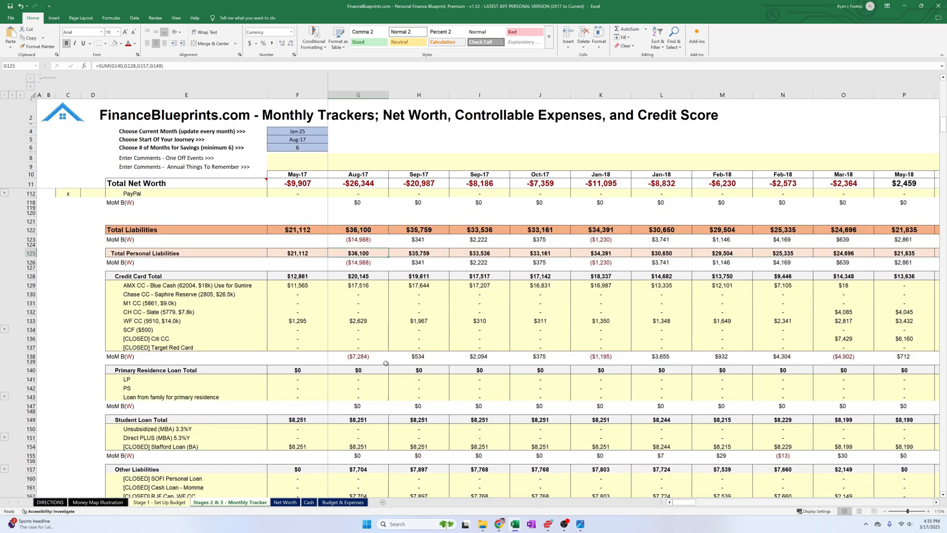
- Return to the net worth summary and review Total Net Worth month by month from May-17 to May-18 in row 11
scroll(404, 303, up, 9)
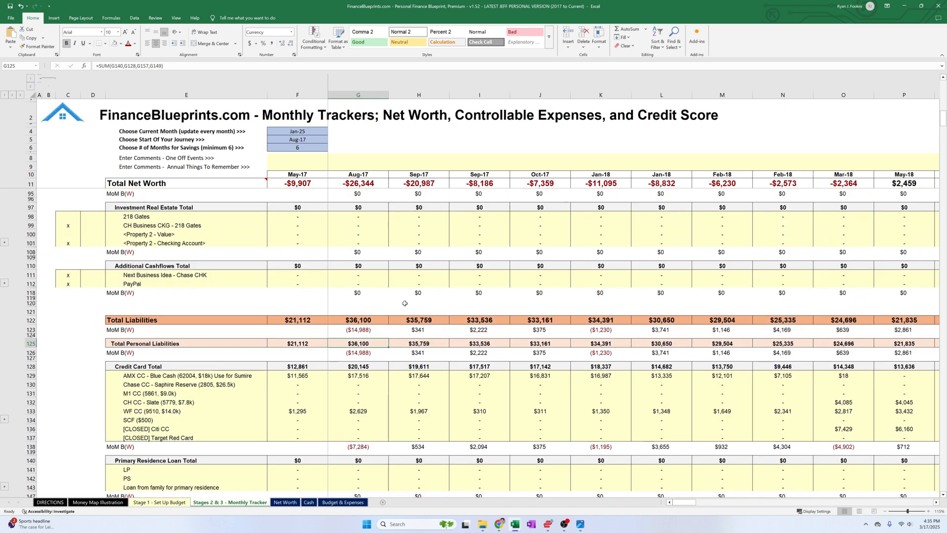
scroll(404, 303, up, 10)
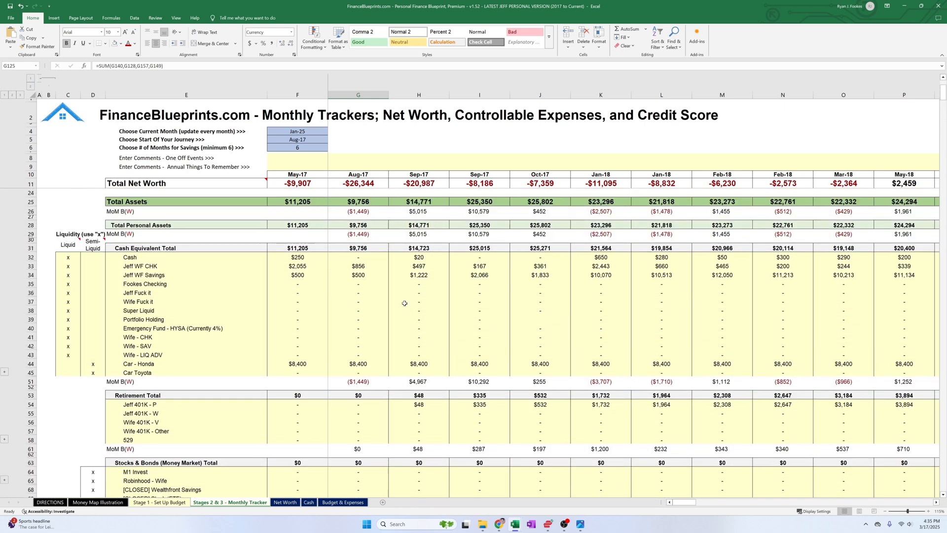
click(315, 175)
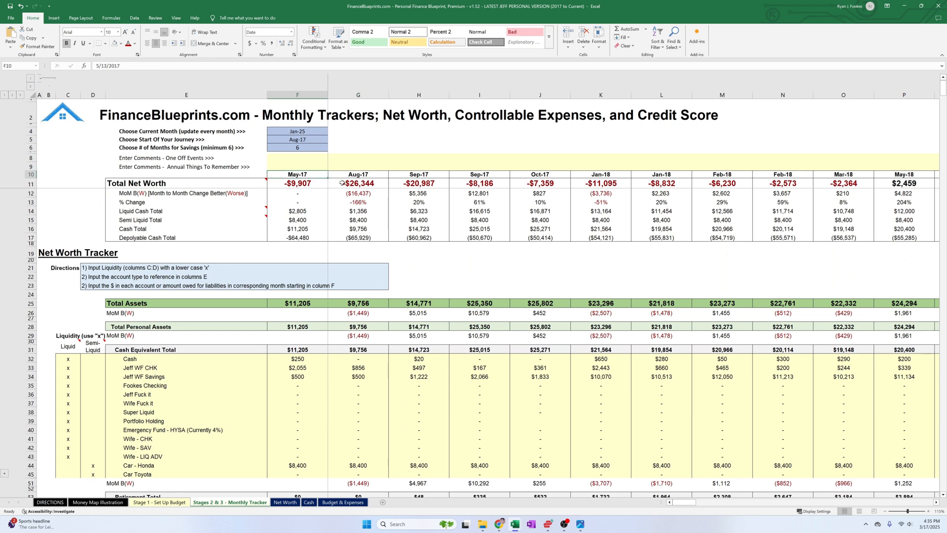
click(348, 184)
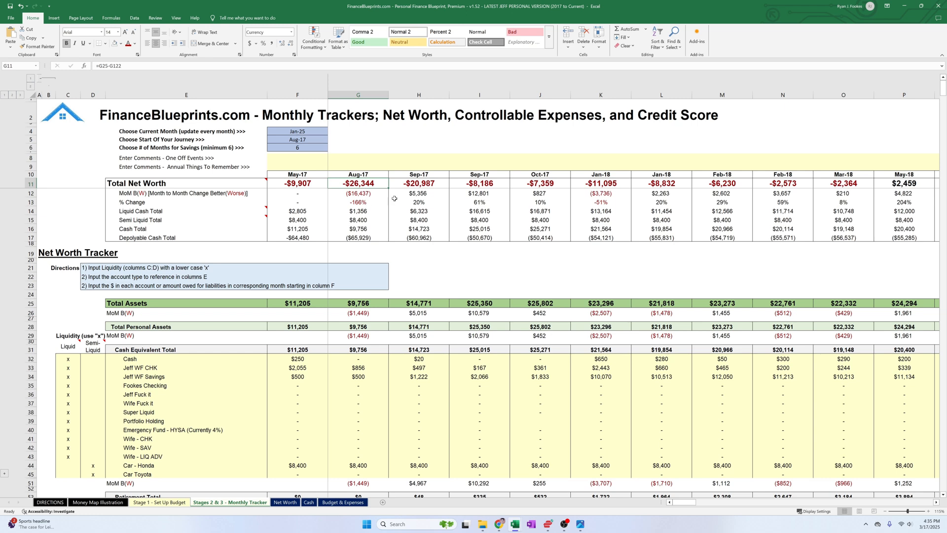
drag(409, 186, 626, 185)
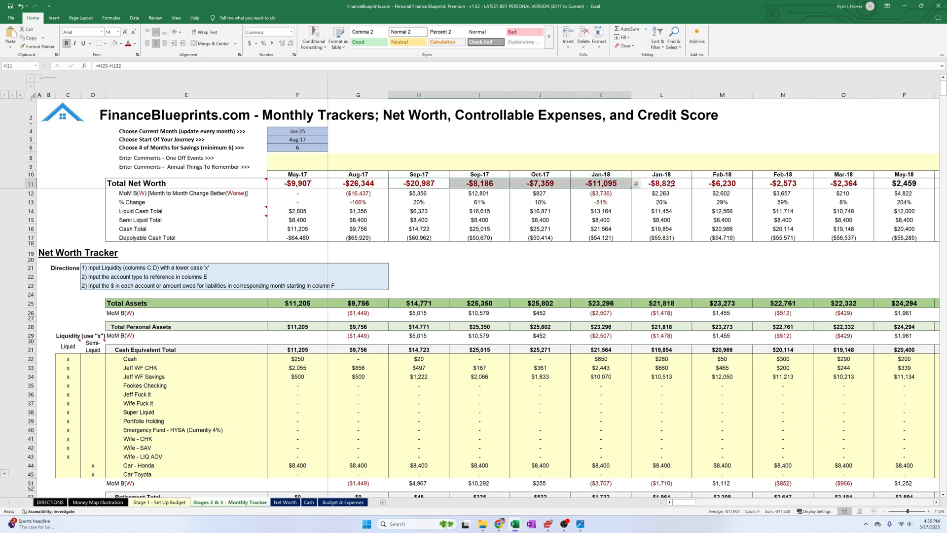
click(723, 183)
click(832, 182)
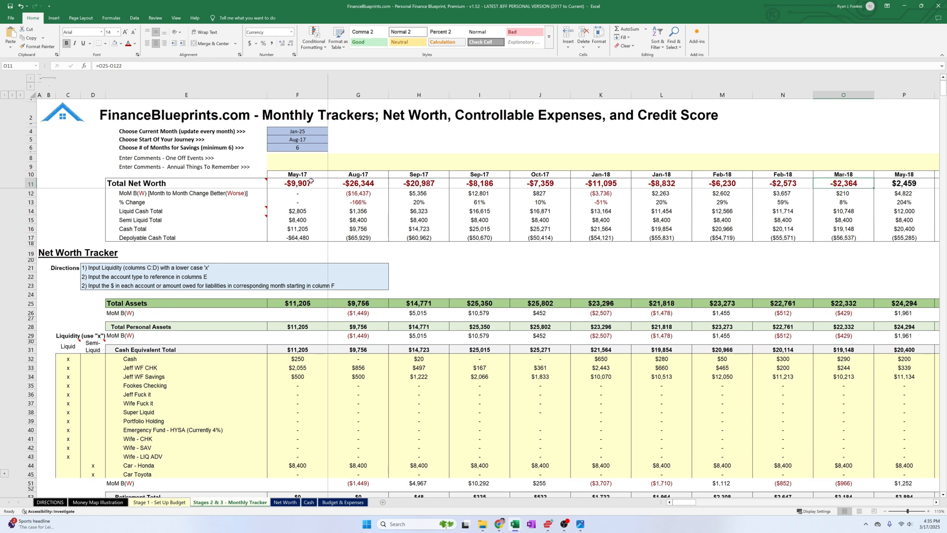
click(902, 185)
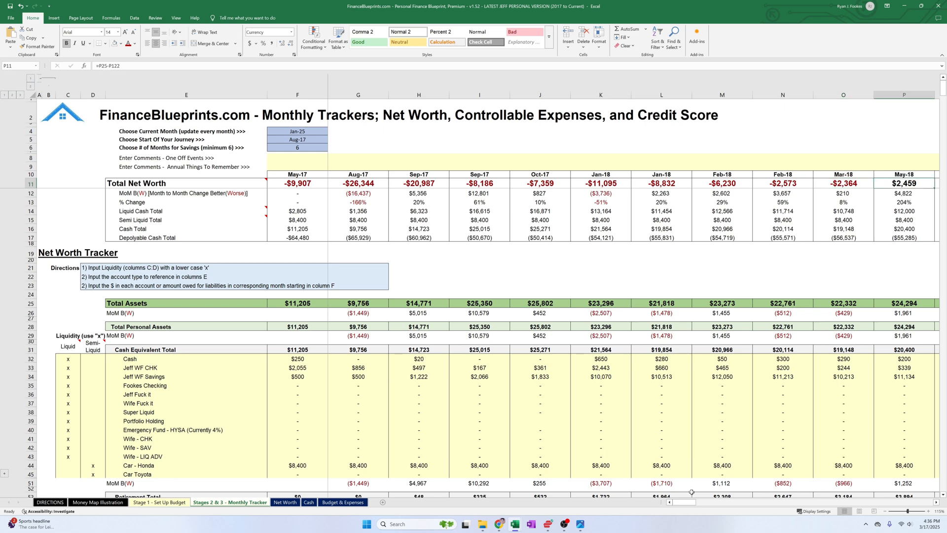
- Compare Total Net Worth for May-17 and May-18, and review the months from the second Jun-18 column to Feb-19
drag(686, 502, 706, 503)
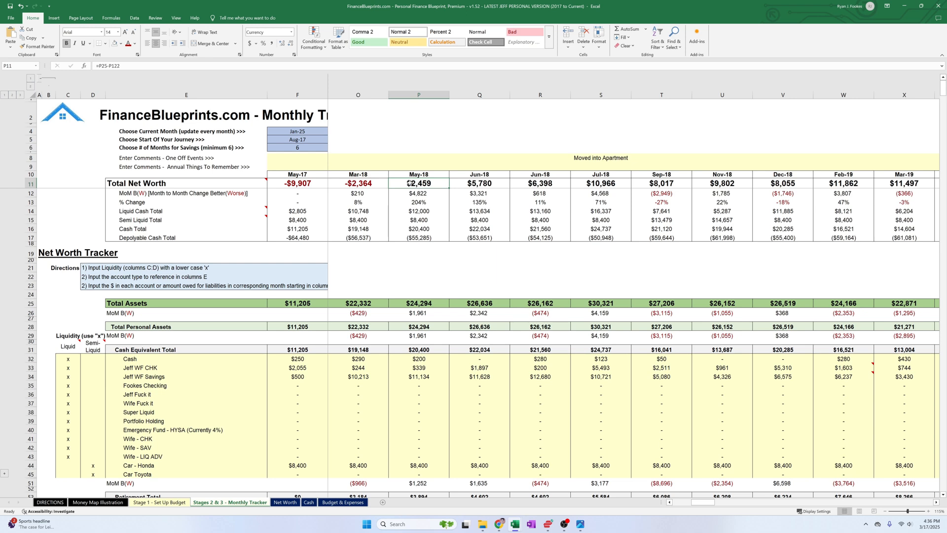
click(301, 184)
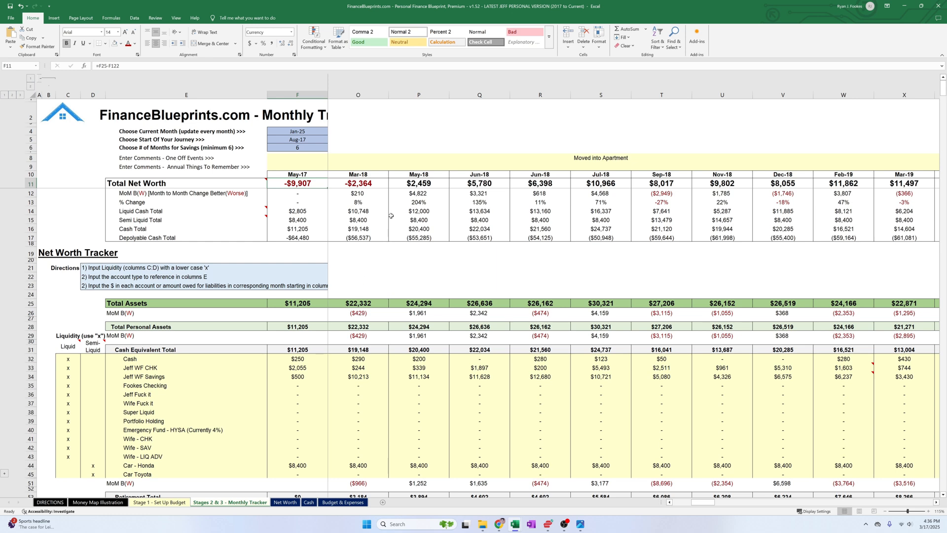
click(412, 183)
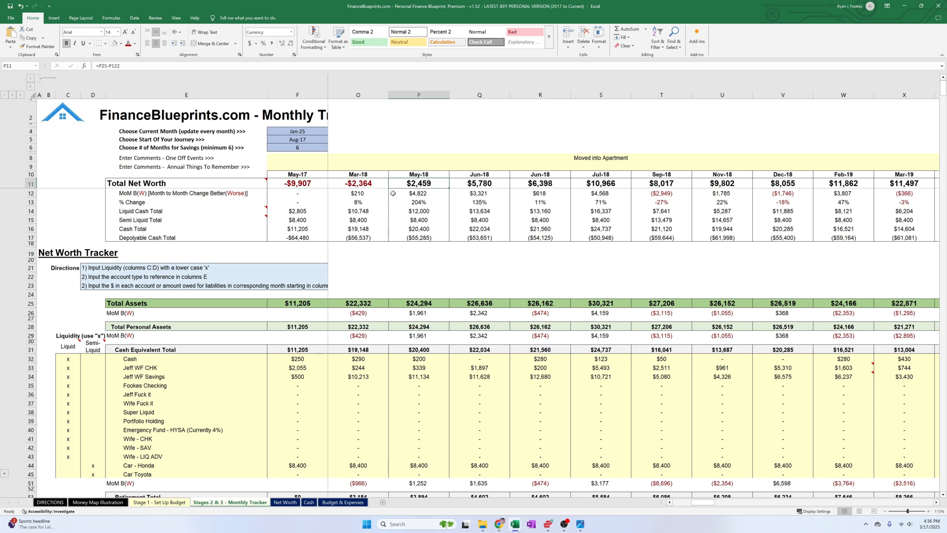
click(545, 187)
drag(545, 186, 843, 184)
- Follow Total Net Worth along row 11 from Oct-19 through the 2025 columns and check the Feb-25 figure in CQ11
drag(710, 502, 737, 504)
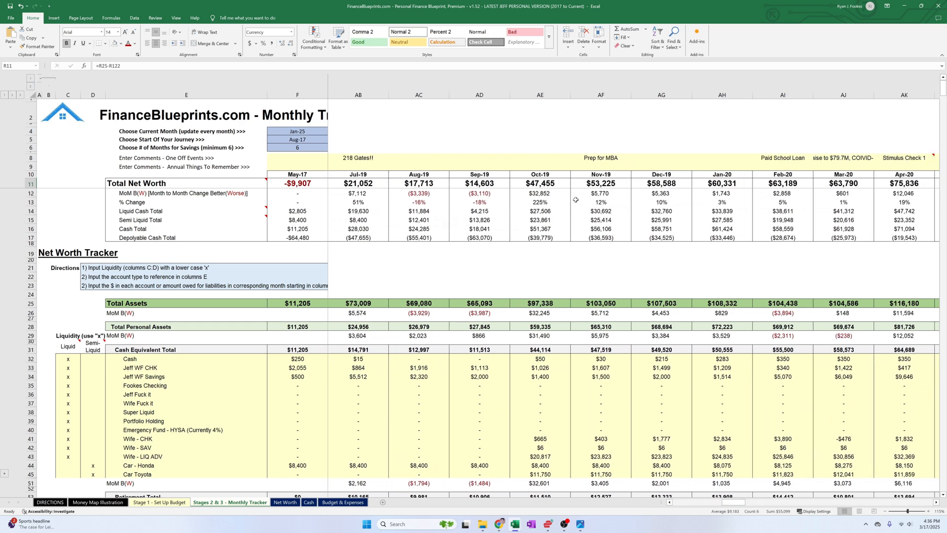
click(566, 185)
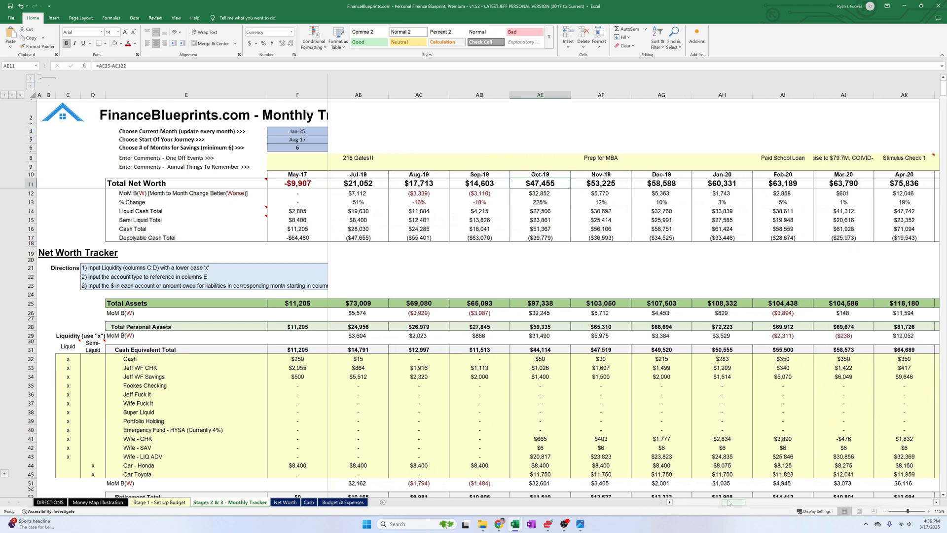
key(Right)
key(Right)
key(Right)
key(Right)
key(Right)
key(Right)
key(Right)
key(Right)
key(Right)
key(Right)
key(Right)
key(Right)
key(Right)
key(Right)
key(Right)
key(Right)
key(Right)
key(Right)
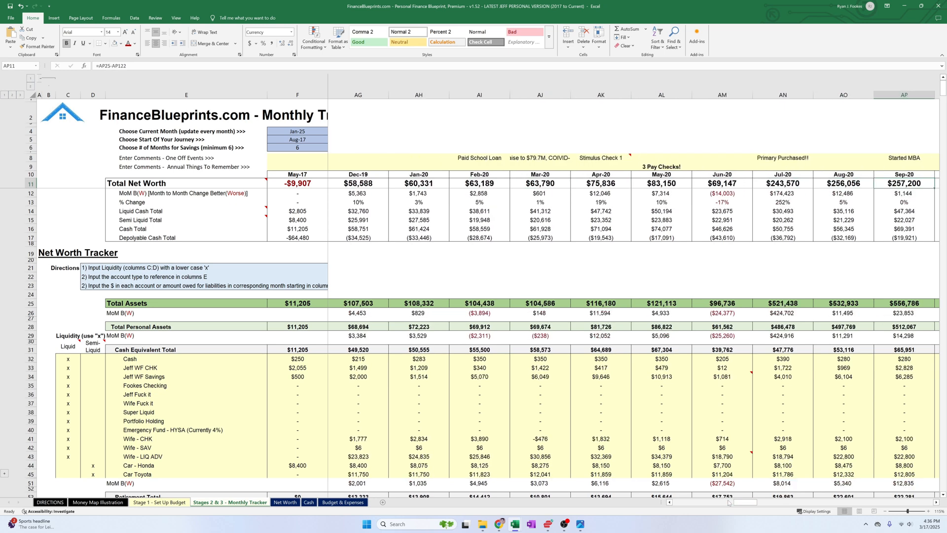
key(Right)
key(Right)
key(Right)
key(Right)
key(Right)
key(Right)
key(Right)
key(Right)
key(Right)
key(Right)
key(Right)
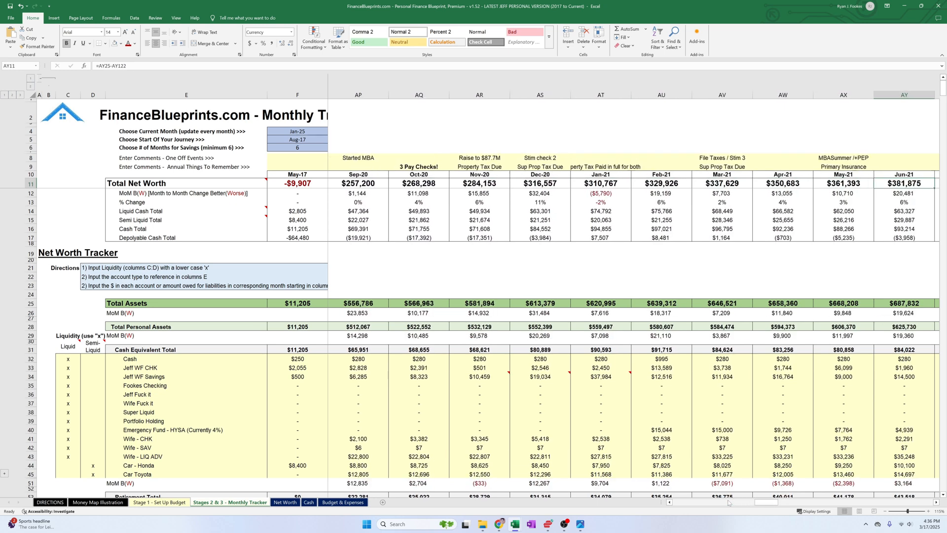
key(Right)
key(Right)
key(Right)
key(Right)
key(Right)
key(Right)
key(Right)
key(Right)
key(Right)
key(Right)
key(Right)
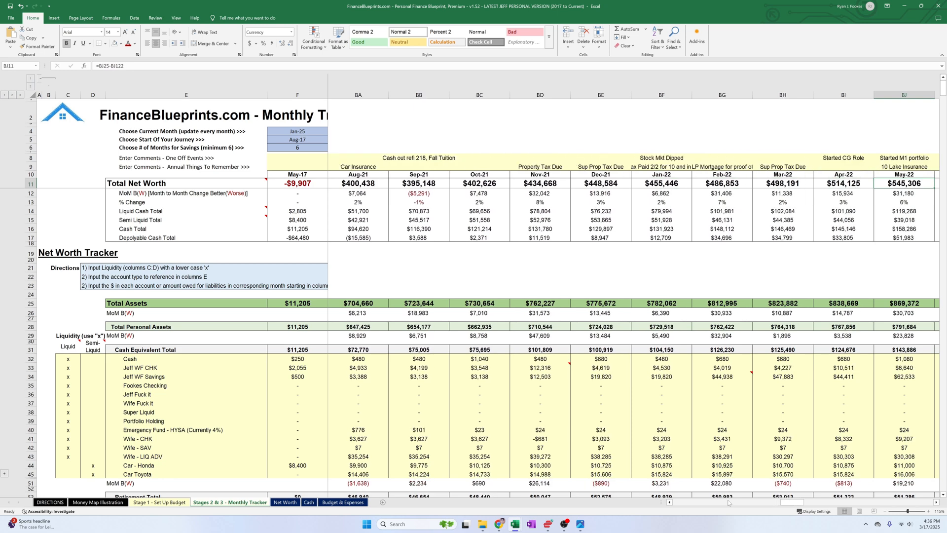
key(Right)
key(Right)
key(Right)
key(Right)
key(Right)
key(Right)
key(Right)
key(Right)
key(Right)
key(Right)
key(Right)
key(Right)
key(Right)
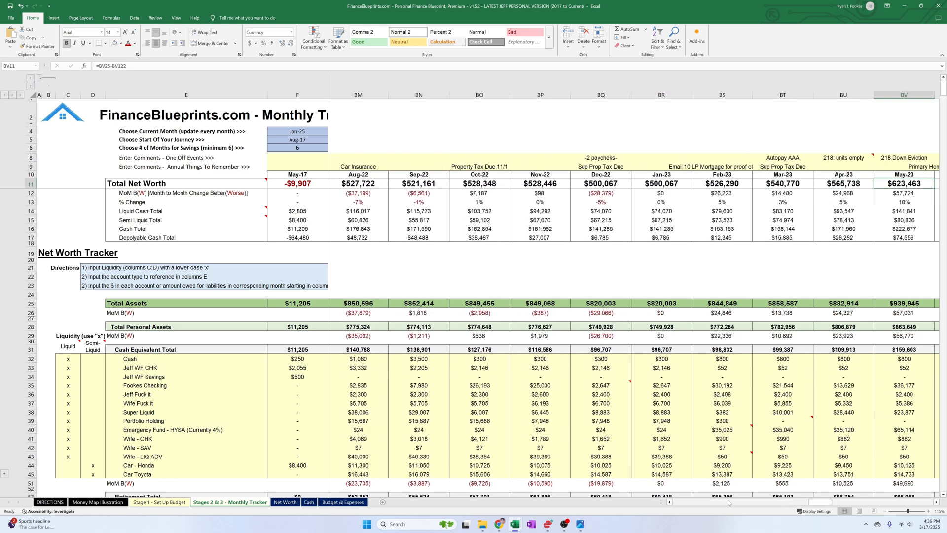
key(Right)
key(Right)
key(Right)
key(Right)
key(Right)
key(Right)
key(Right)
key(Right)
key(Right)
key(Right)
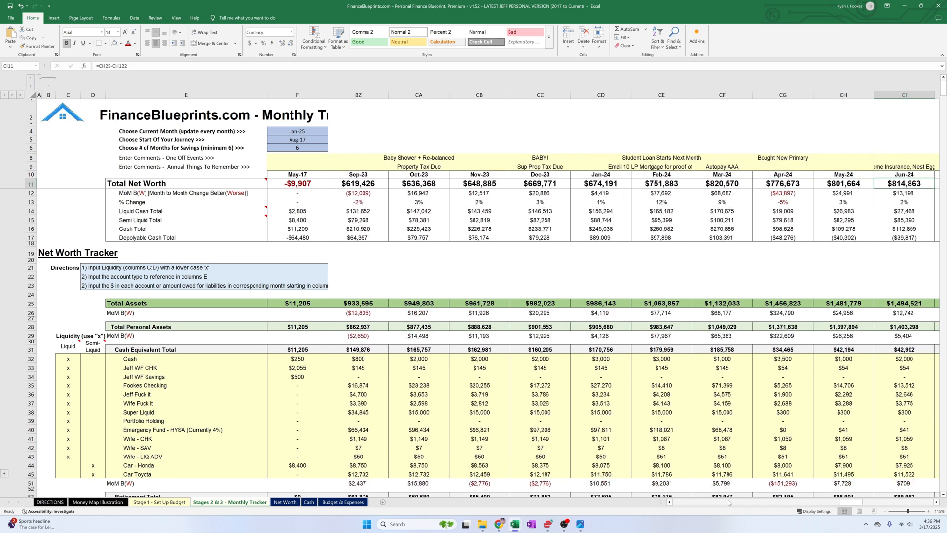
key(Right)
key(Right)
key(Right)
key(Right)
key(Right)
key(Right)
key(Right)
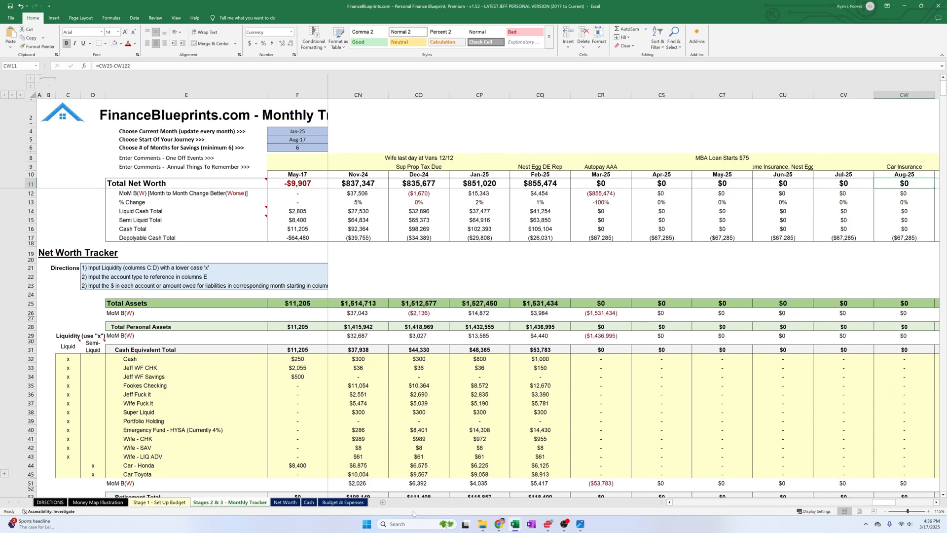
click(530, 186)
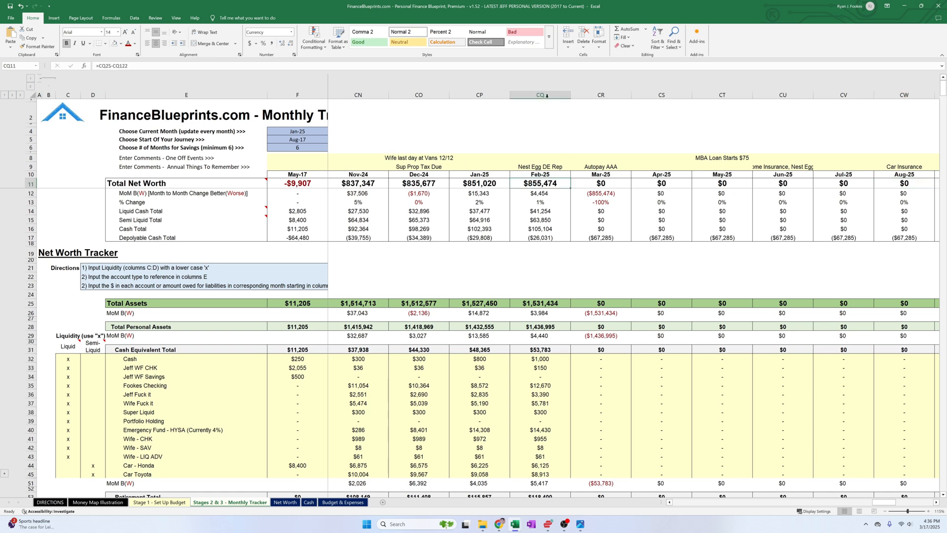
- Set the tracker's current month in F4 to Feb-25
click(936, 502)
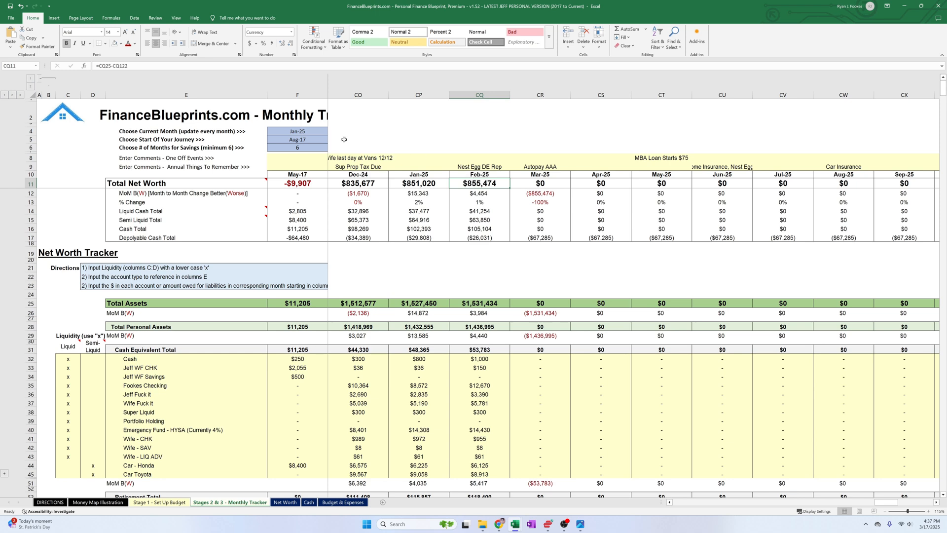
click(316, 130)
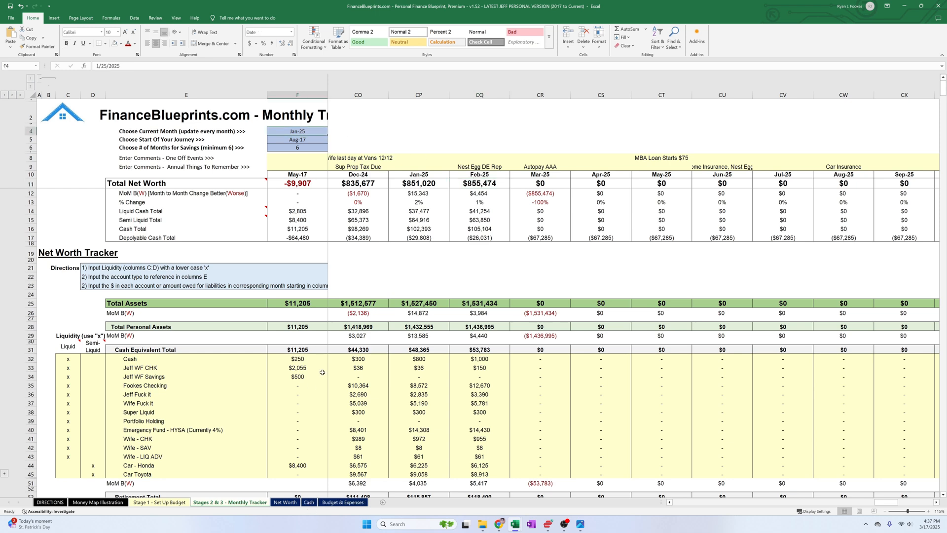
key(alt+Down)
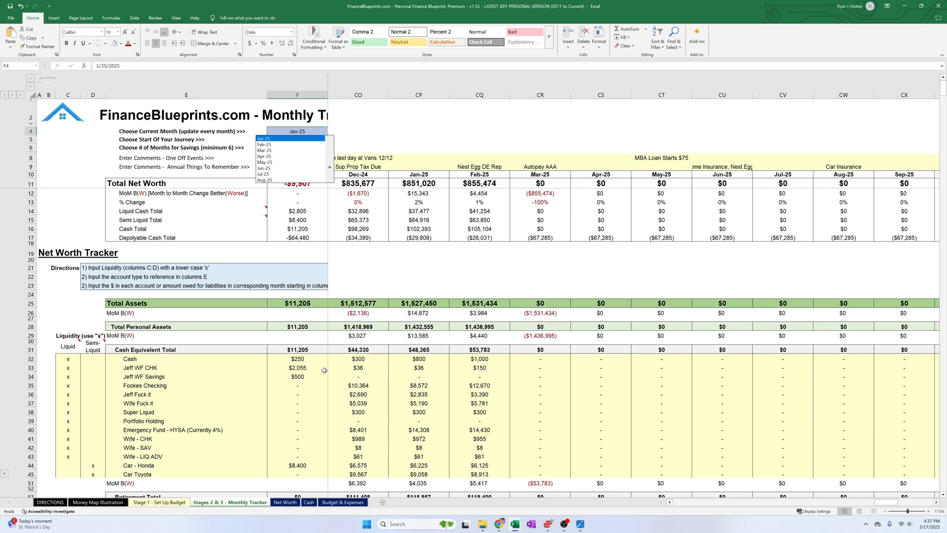
click(290, 145)
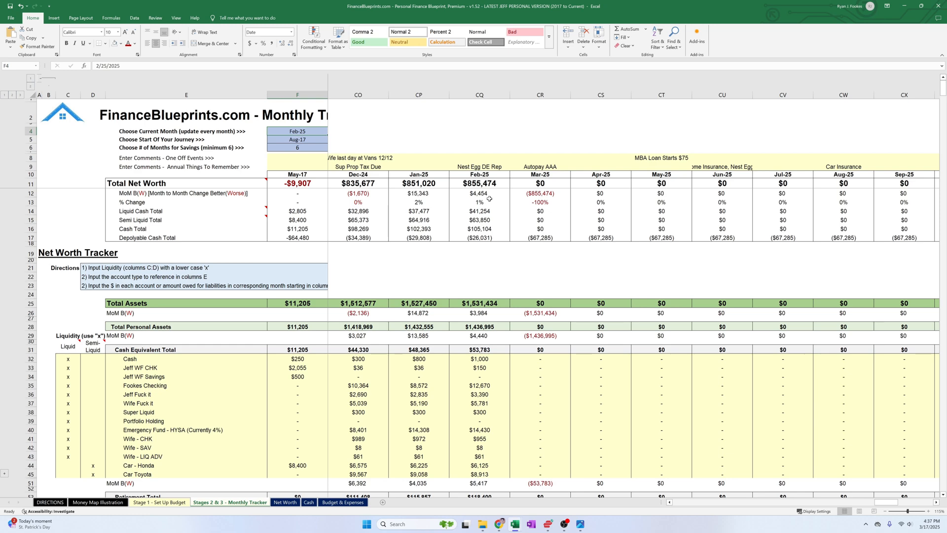
- Check the Actual net worth in E38 of the Net Worth dashboard and return to the Stages 2 & 3 monthly tracker
click(285, 502)
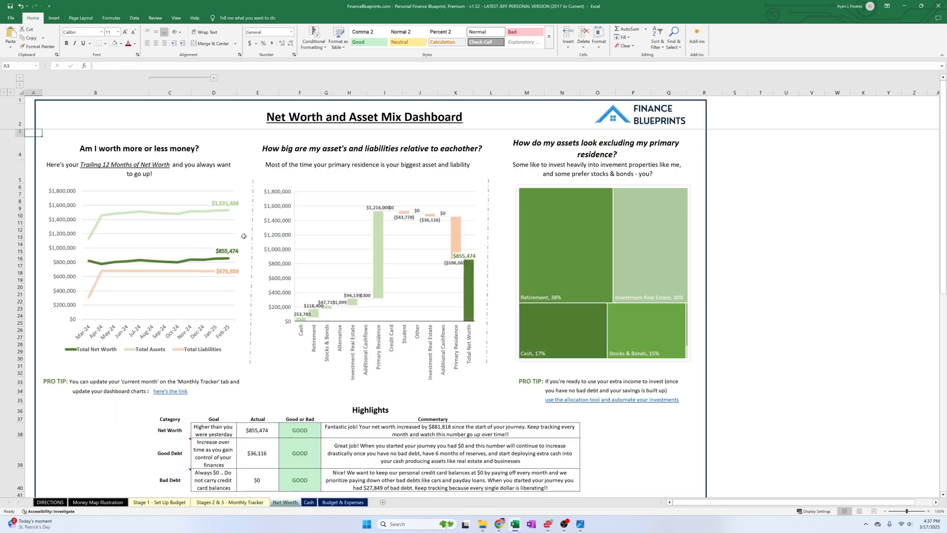
click(256, 432)
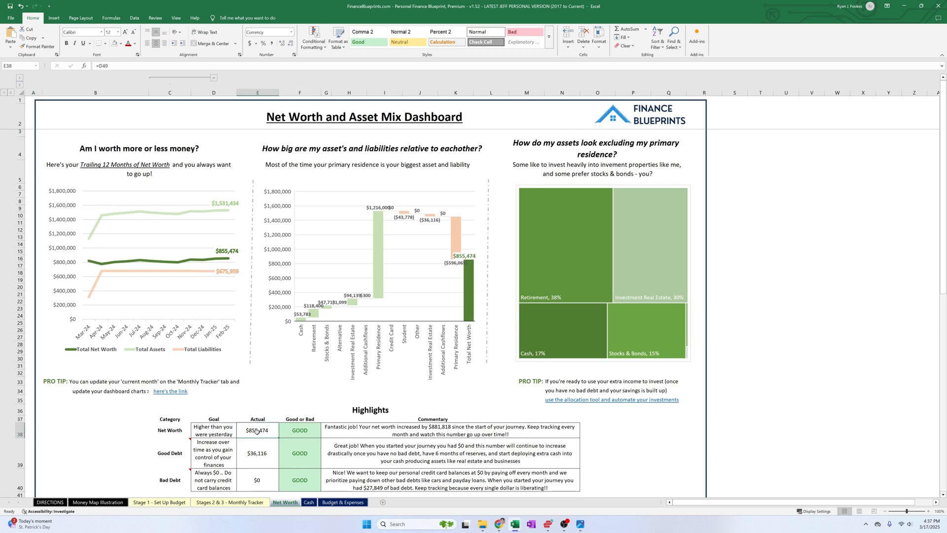
click(227, 508)
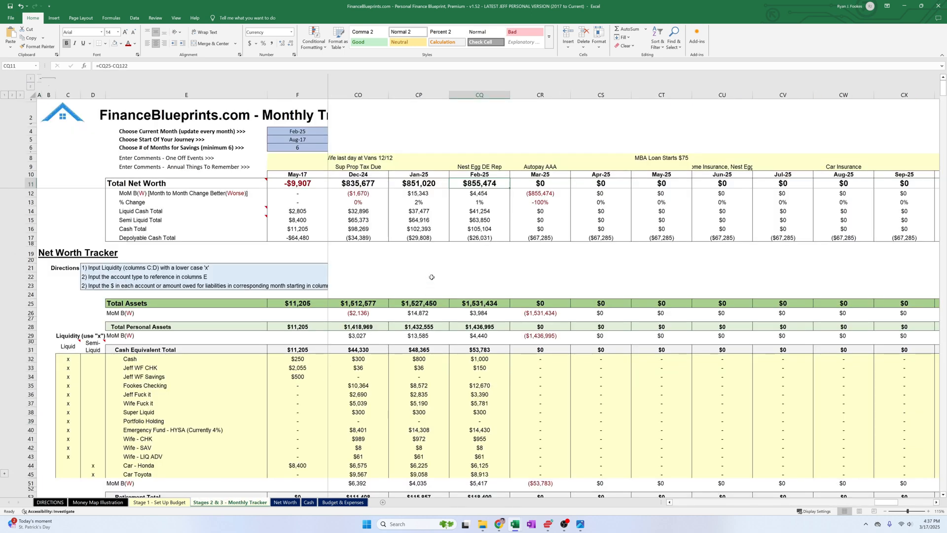
- Examine the Liquid and Semi-Liquid columns C and D and the cash equivalent account names in E38, E32 and E33
scroll(495, 254, down, 1)
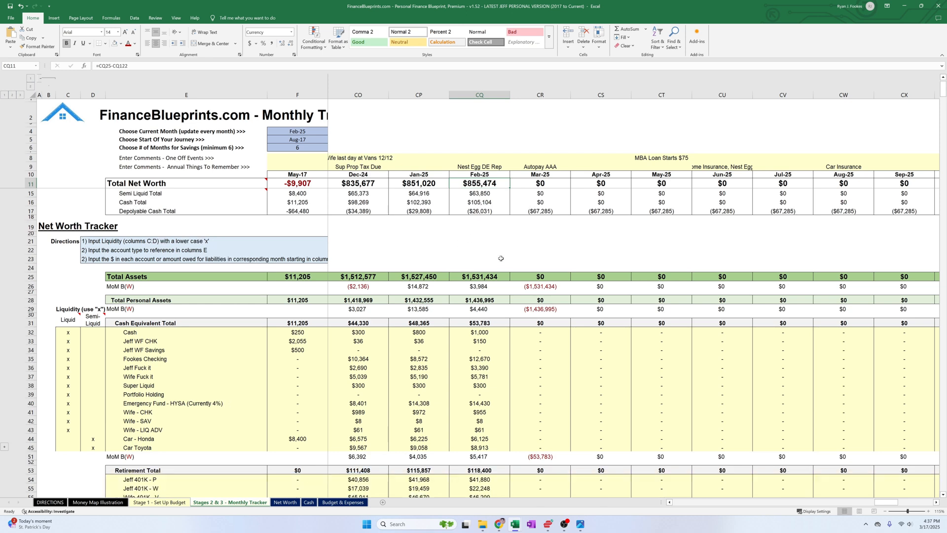
scroll(509, 272, down, 1)
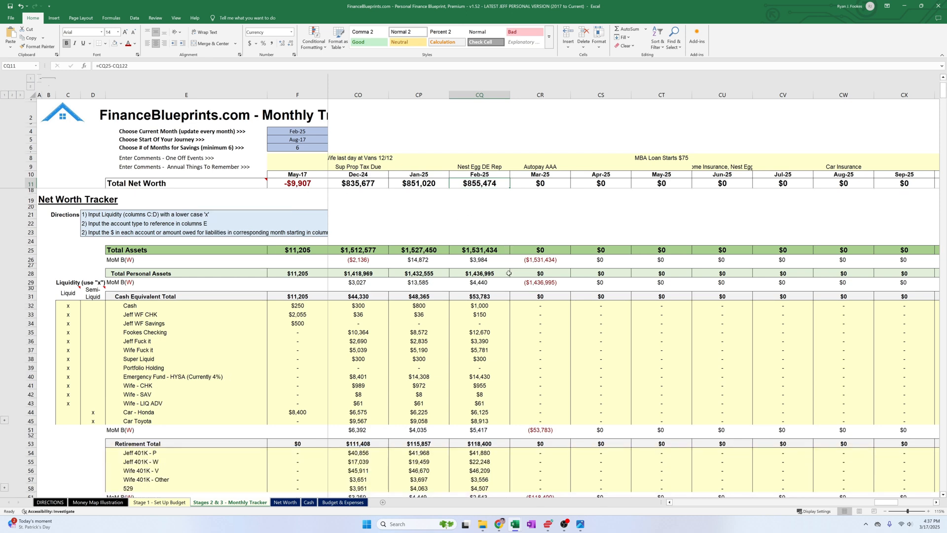
click(68, 94)
click(92, 94)
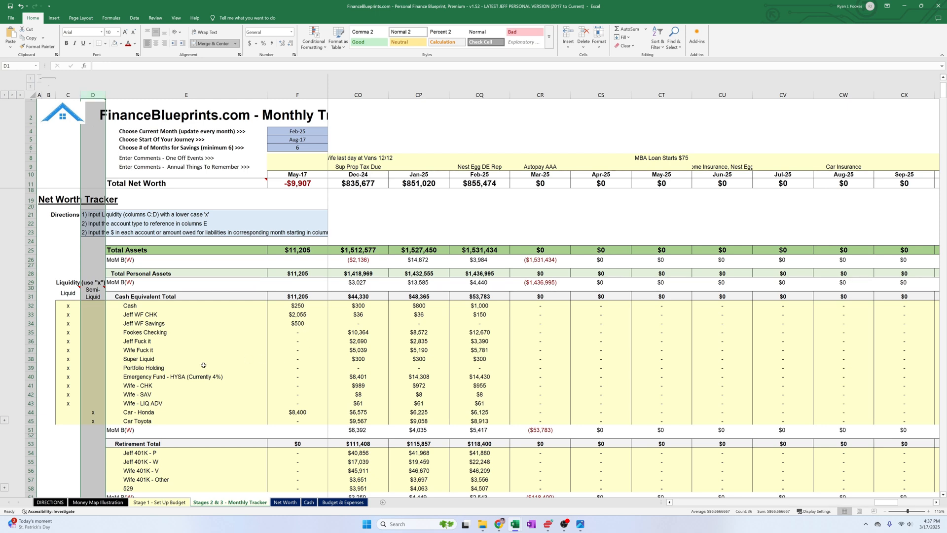
click(177, 355)
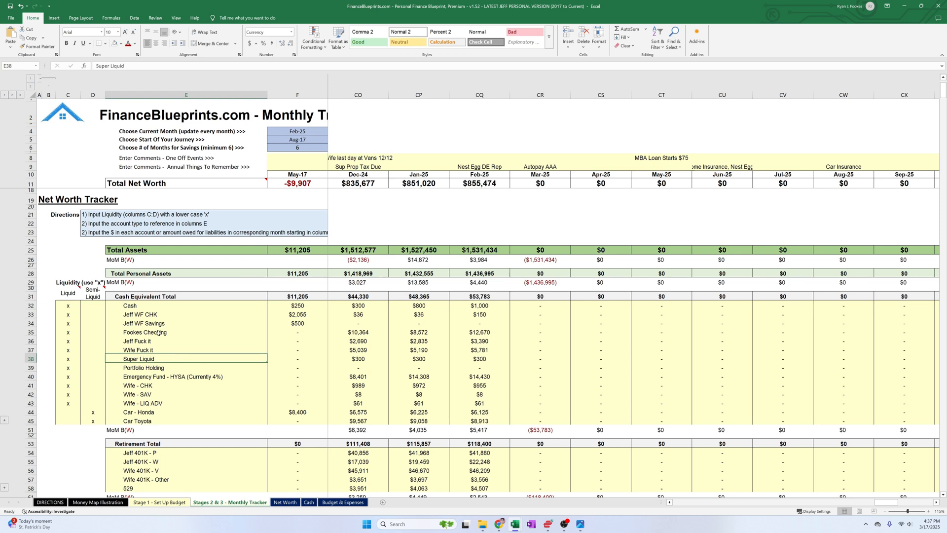
click(150, 306)
click(156, 315)
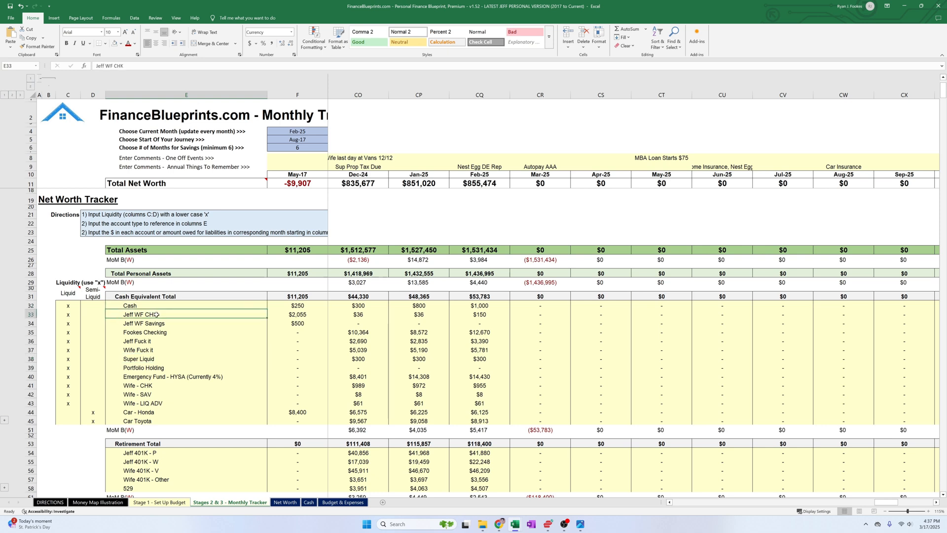
- Examine the cash equivalent accounts in E34 to E41 and the semi-liquid marks in D44:D45 for the two cars
click(159, 323)
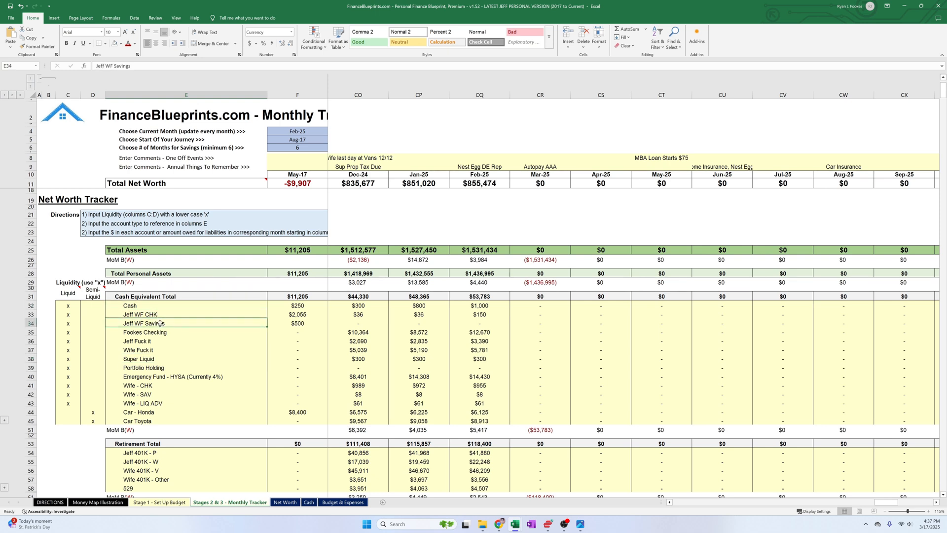
drag(159, 334, 169, 383)
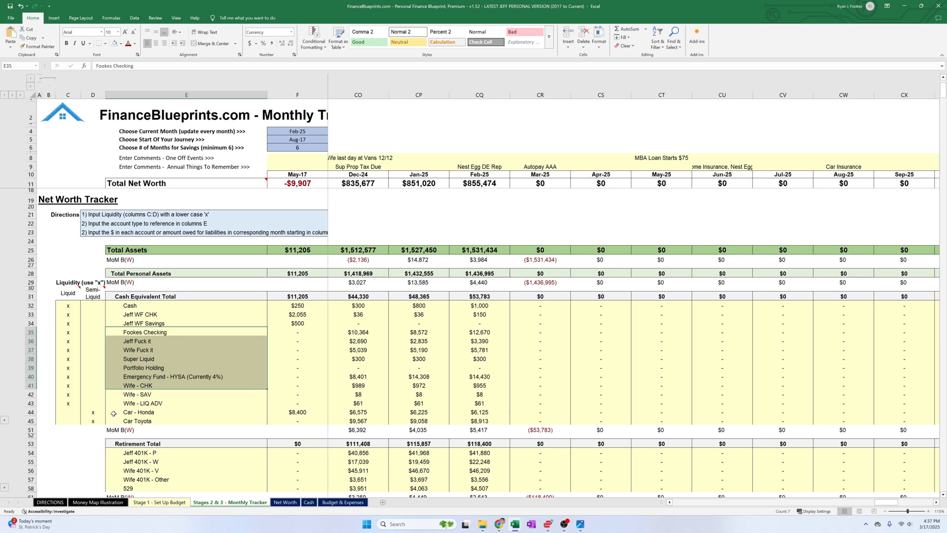
drag(99, 414, 98, 421)
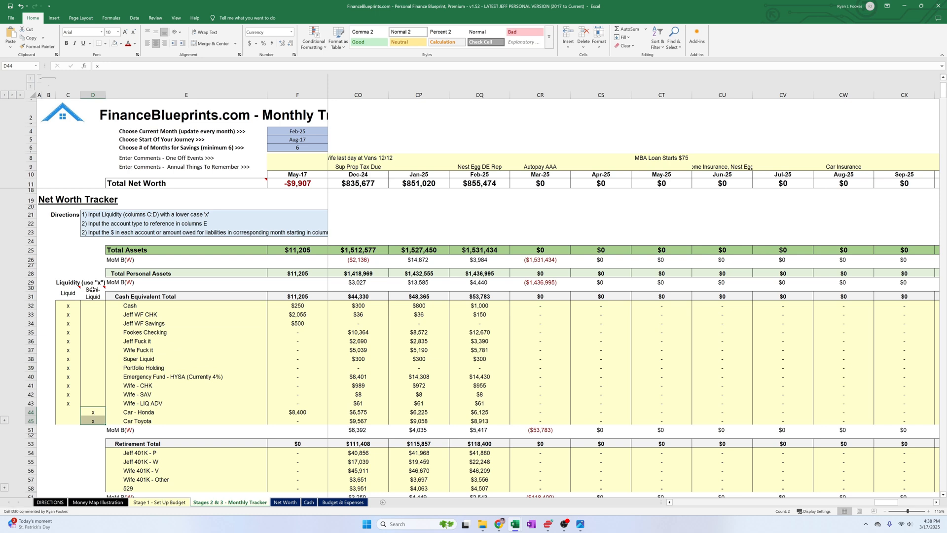
mouse_move(92, 290)
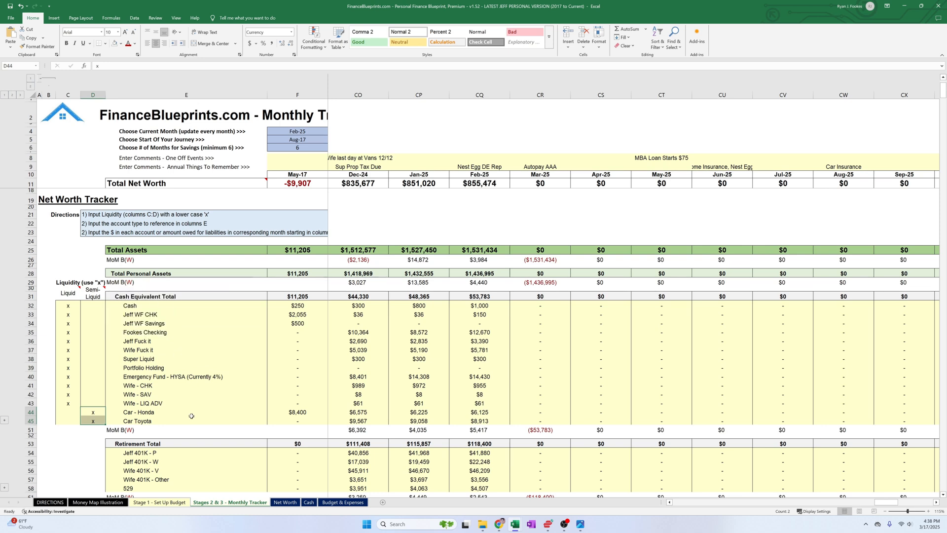
click(168, 412)
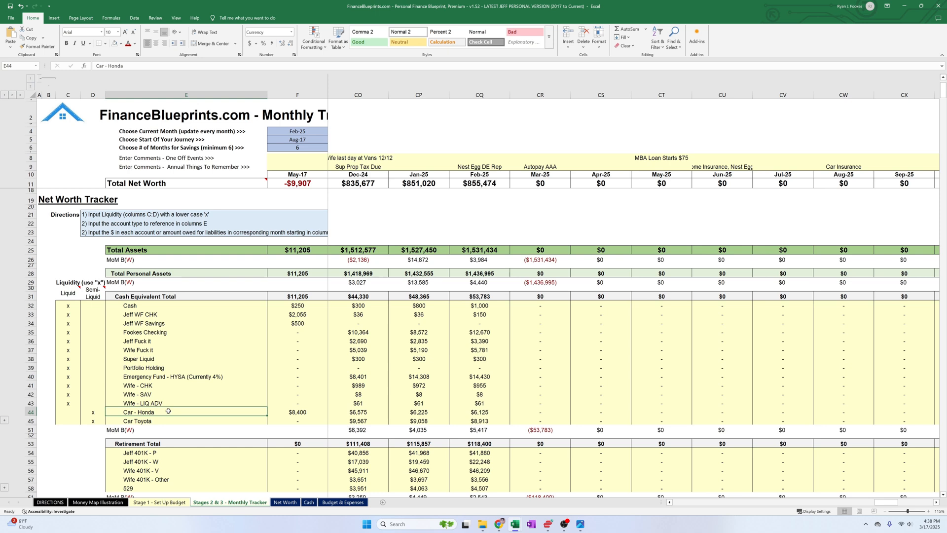
scroll(168, 411, down, 1)
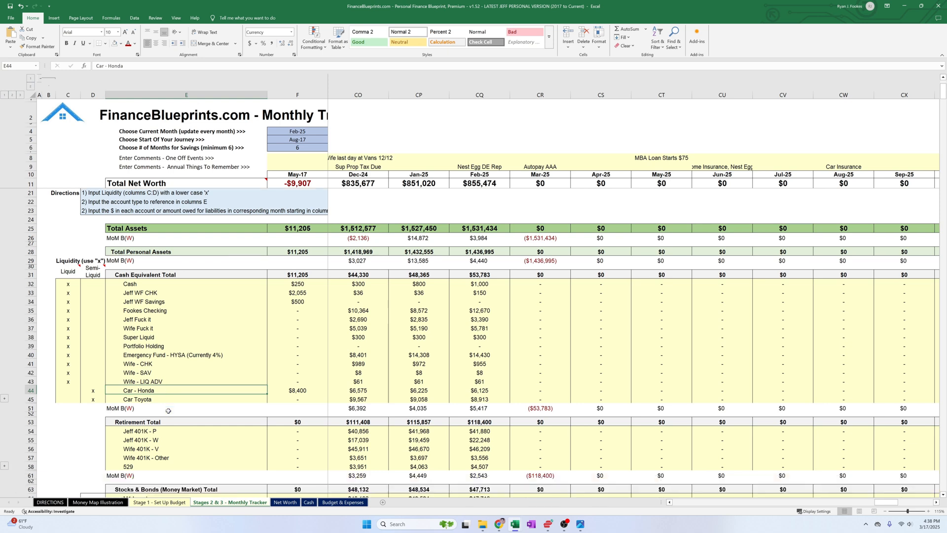
scroll(168, 411, down, 2)
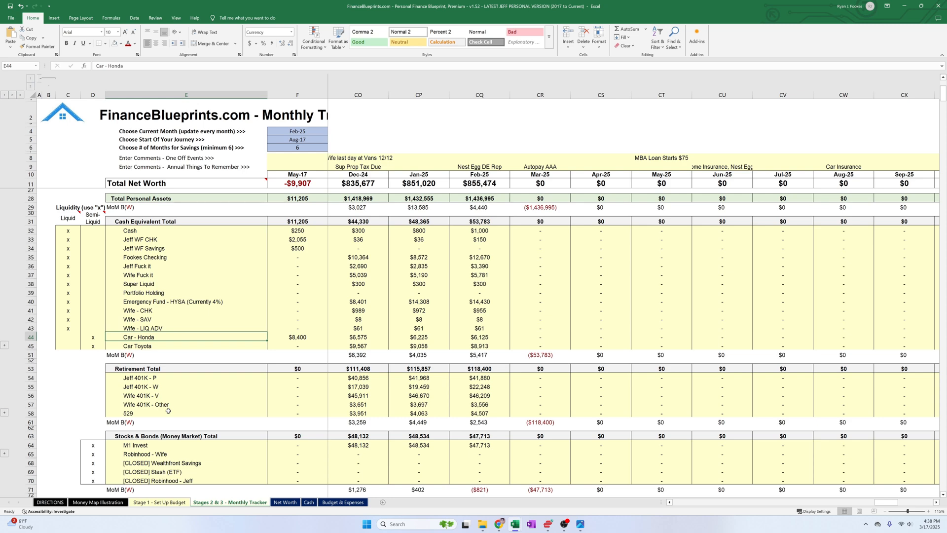
- Compare the Cash dashboard's savings goal with the tracker's savings months in F6 and the budget's monthly Expense Total in U23
click(309, 502)
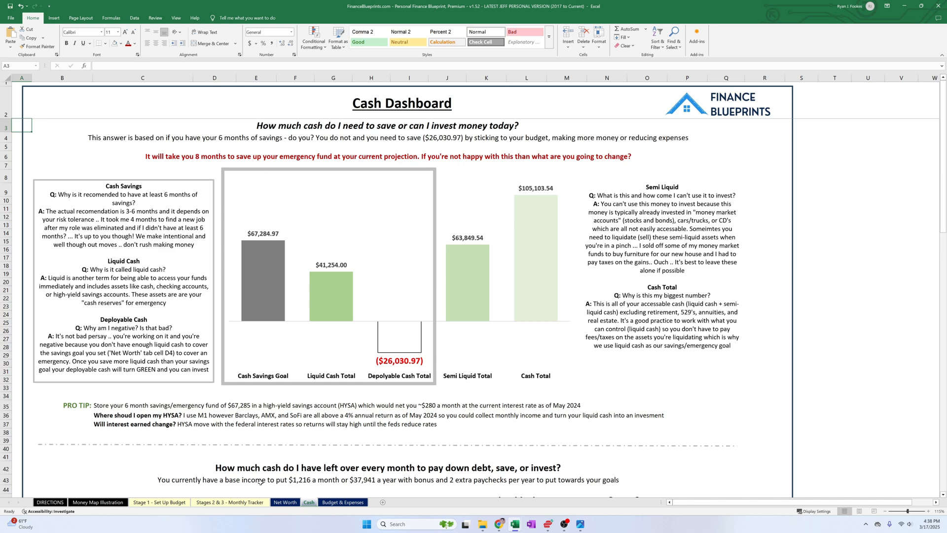
click(230, 502)
click(283, 148)
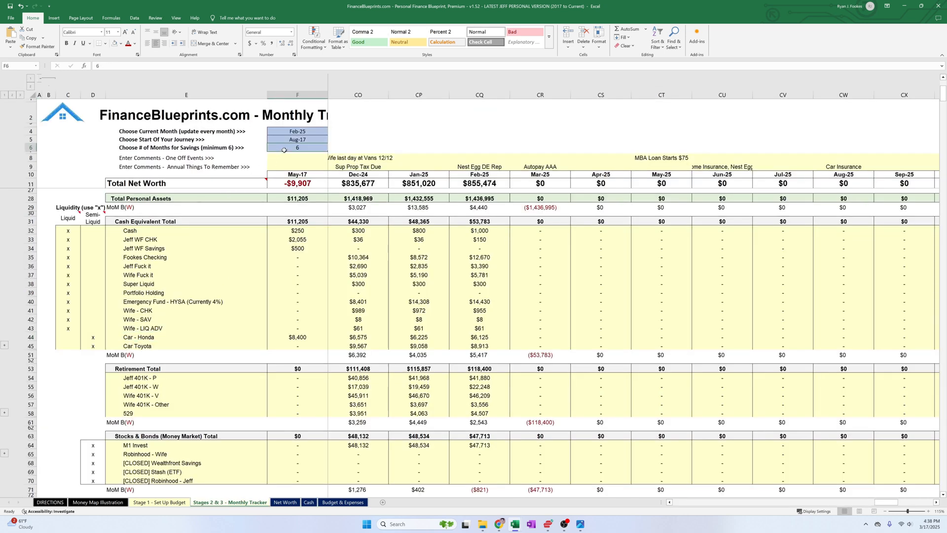
click(171, 502)
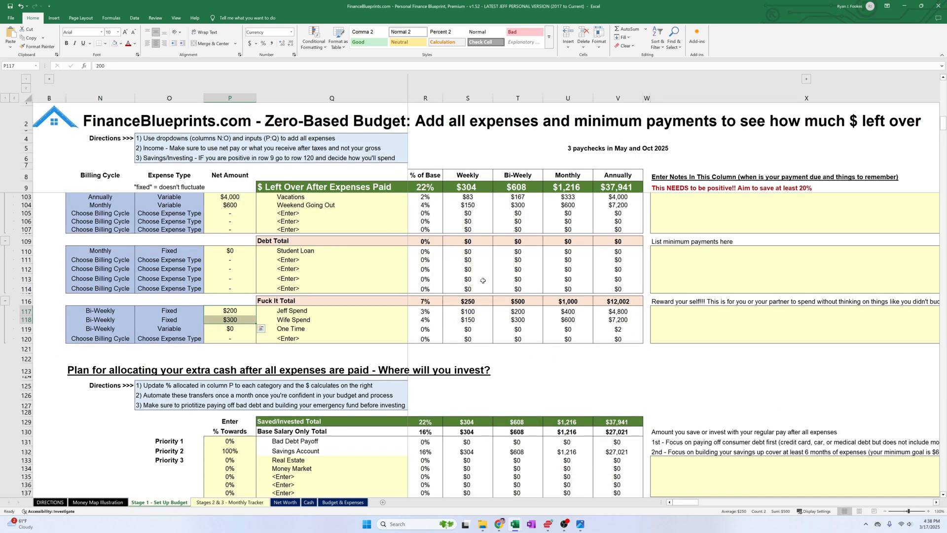
scroll(553, 301, up, 10)
scroll(552, 301, up, 15)
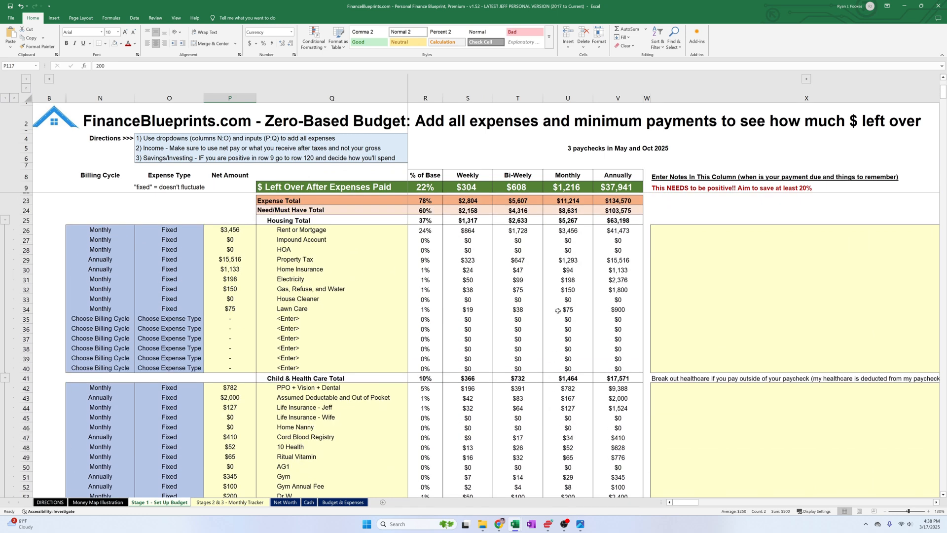
click(573, 260)
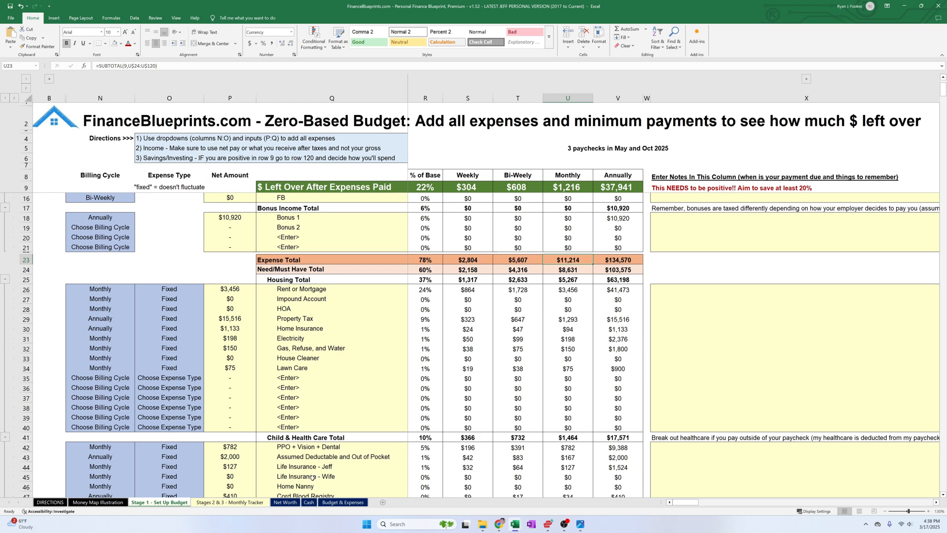
- Review the Cash dashboard, then inspect the tracker's Feb-25 column CQ and the semi-liquid marks in column D
click(308, 502)
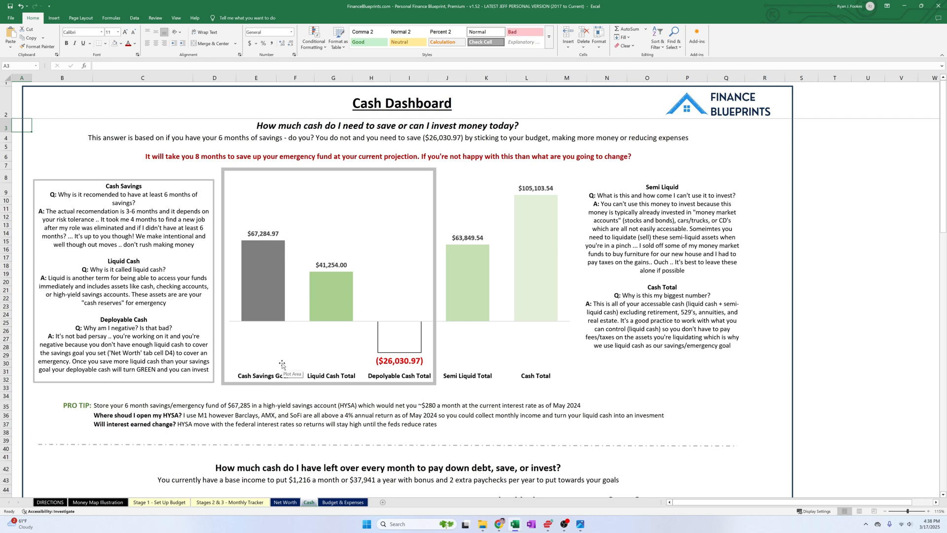
click(249, 502)
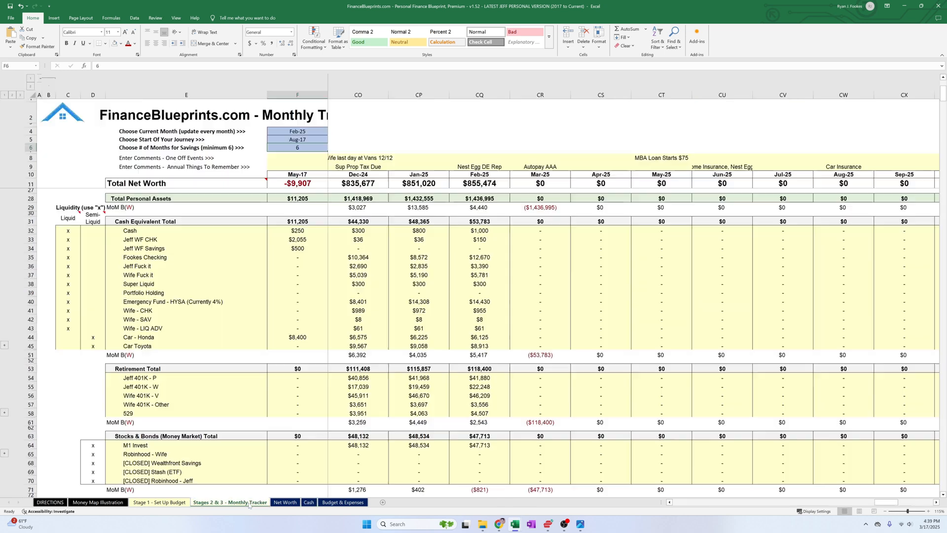
click(491, 95)
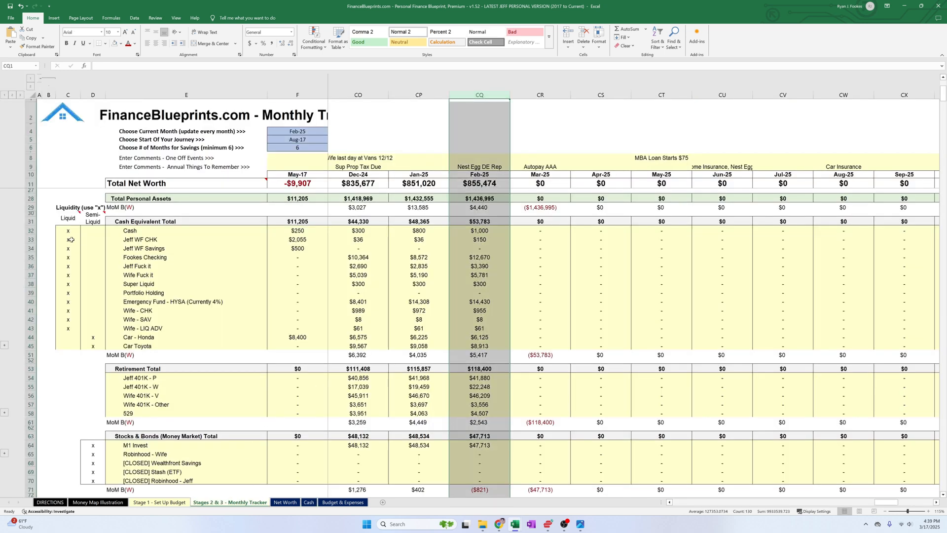
drag(93, 301, 97, 387)
scroll(97, 387, down, 6)
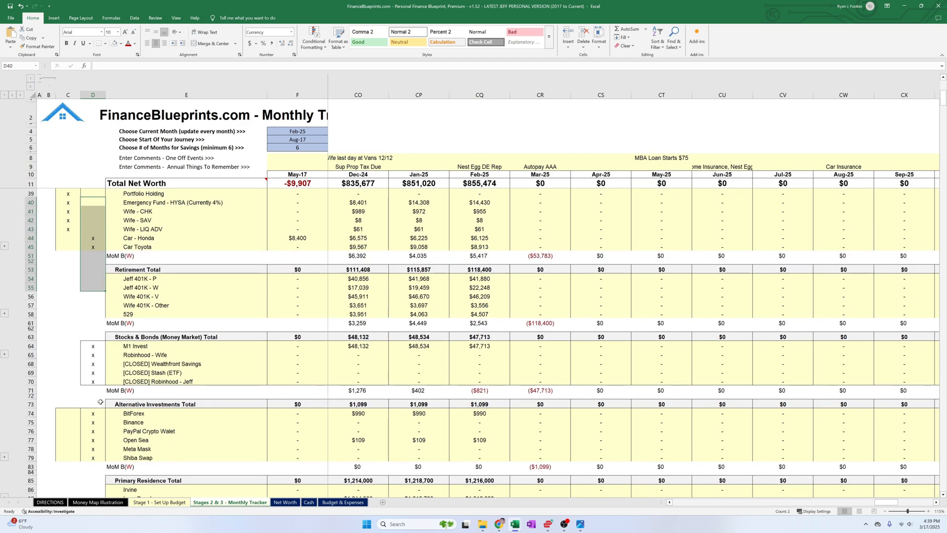
- Compare the Cash dashboard's totals with their source data on the Stage 1 budget and Stages 2 & 3 monthly tracker
click(308, 502)
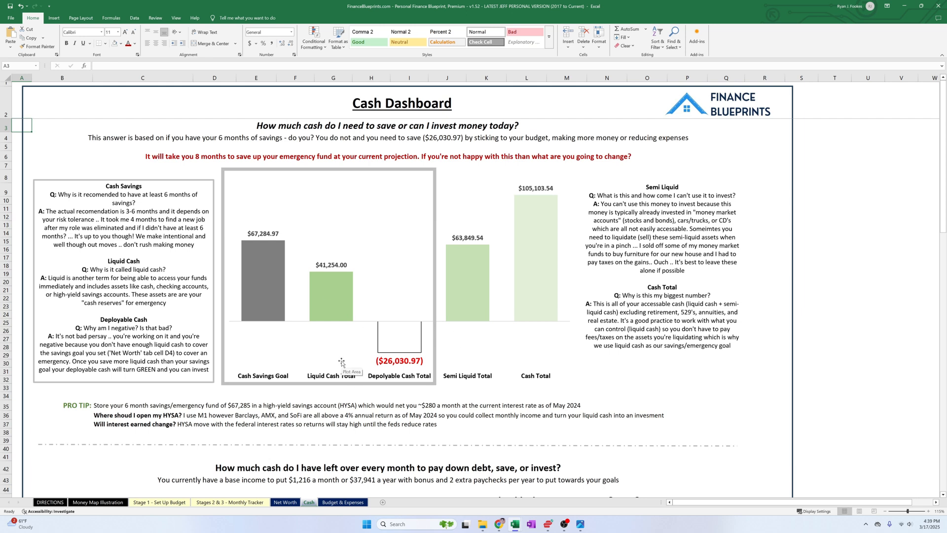
click(173, 503)
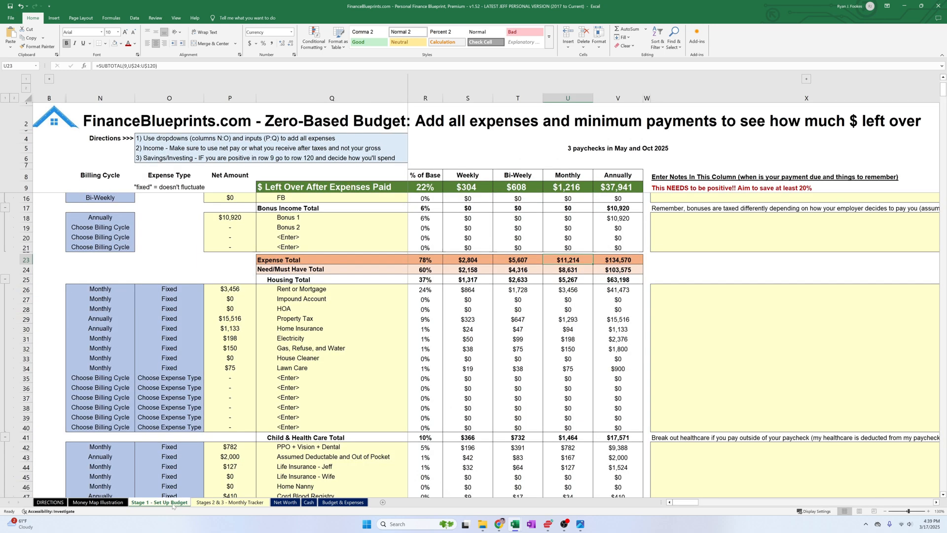
click(205, 502)
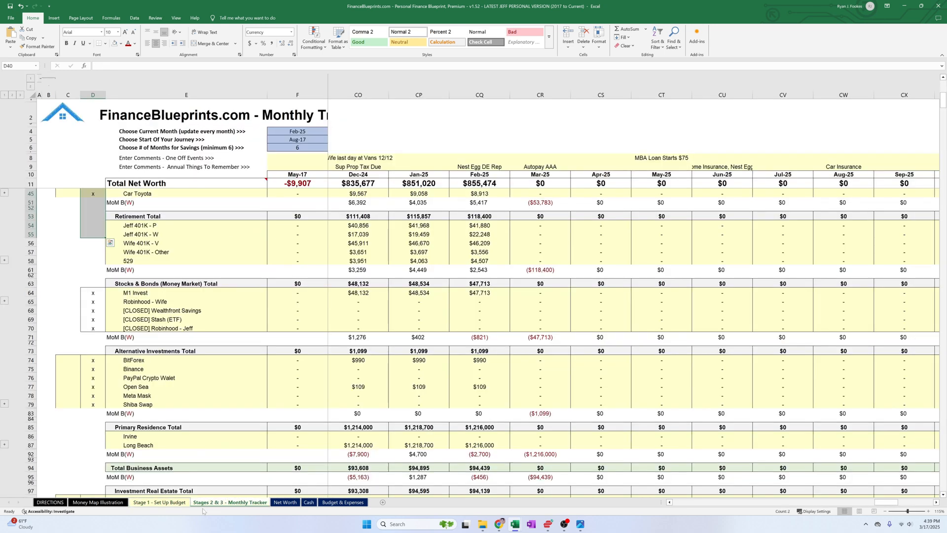
click(309, 502)
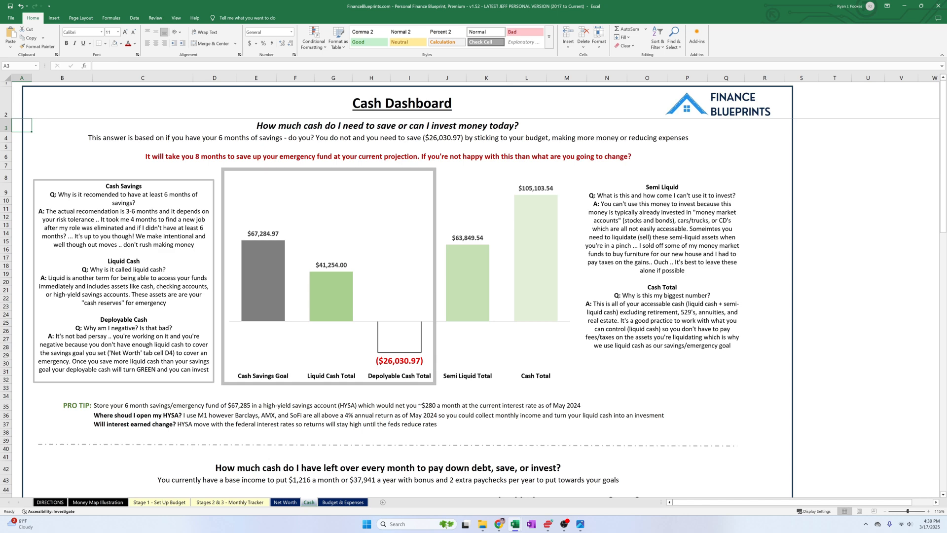
click(245, 501)
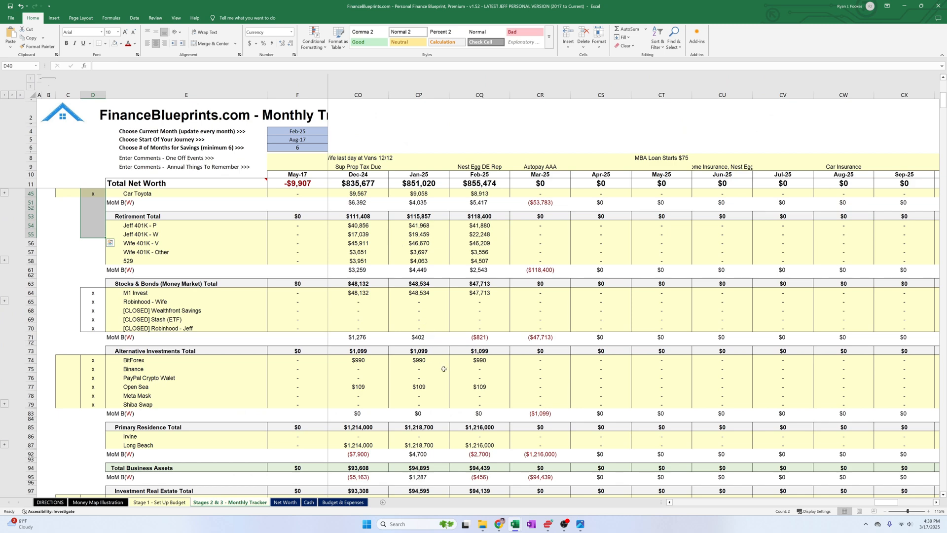
click(181, 501)
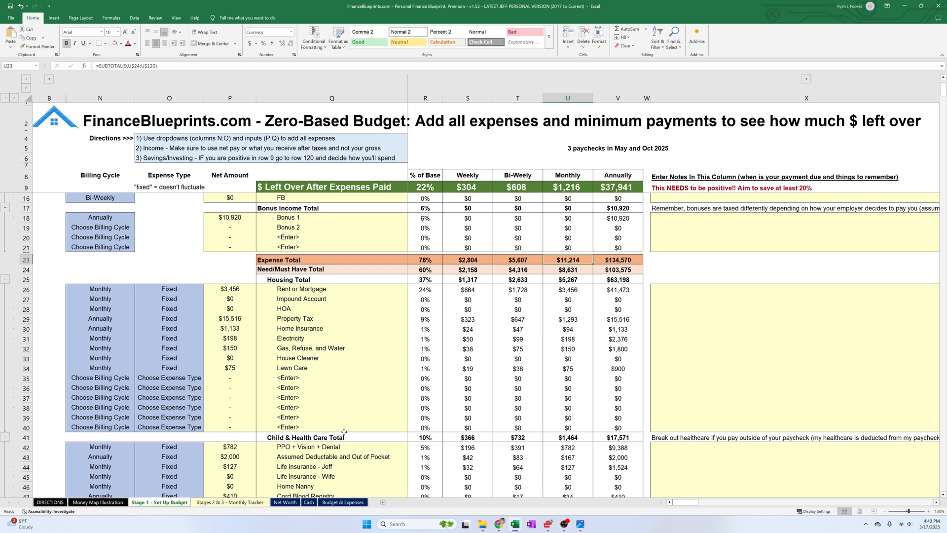
- Return to the monthly tracker and check the cars' semi-liquid marks in D44:D45
click(247, 502)
scroll(212, 379, up, 6)
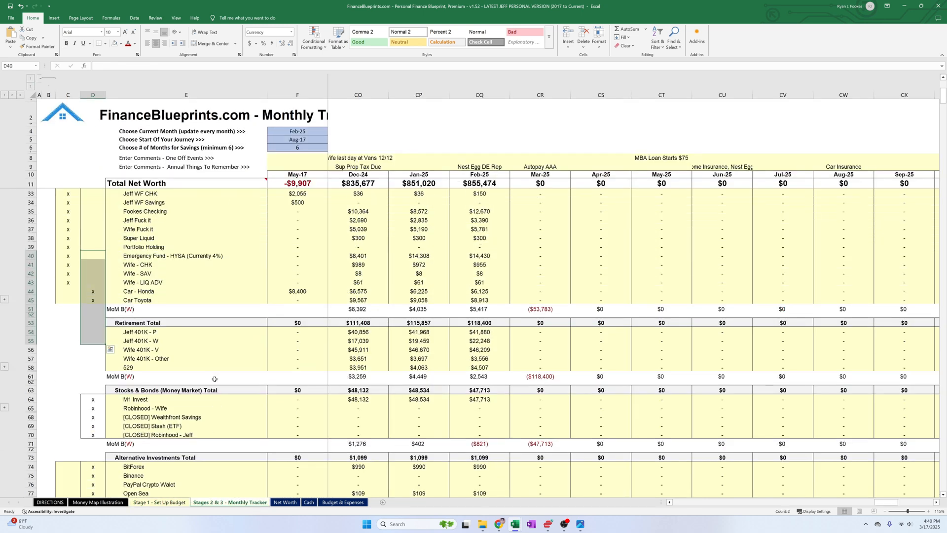
drag(140, 337, 94, 345)
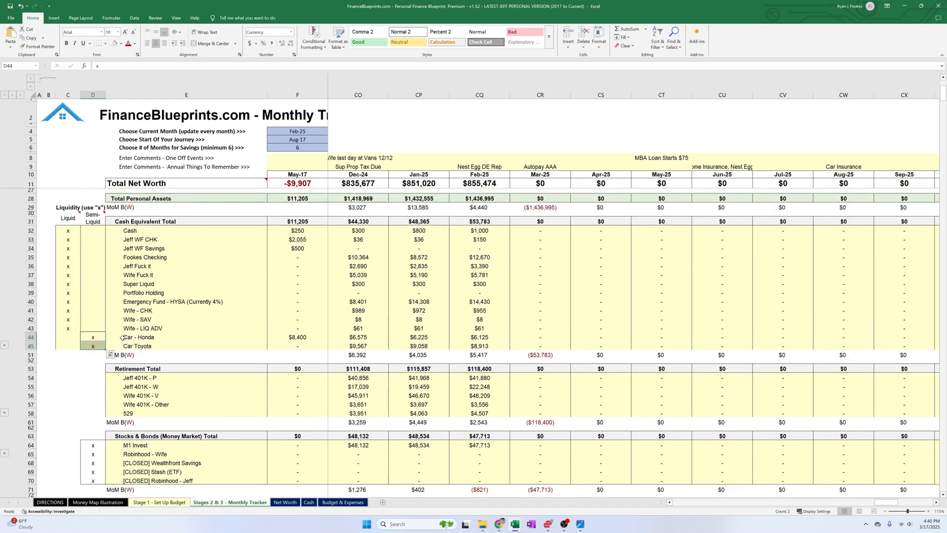
- Examine the retirement account names in E54:E58, including the 529 entry
scroll(209, 348, down, 2)
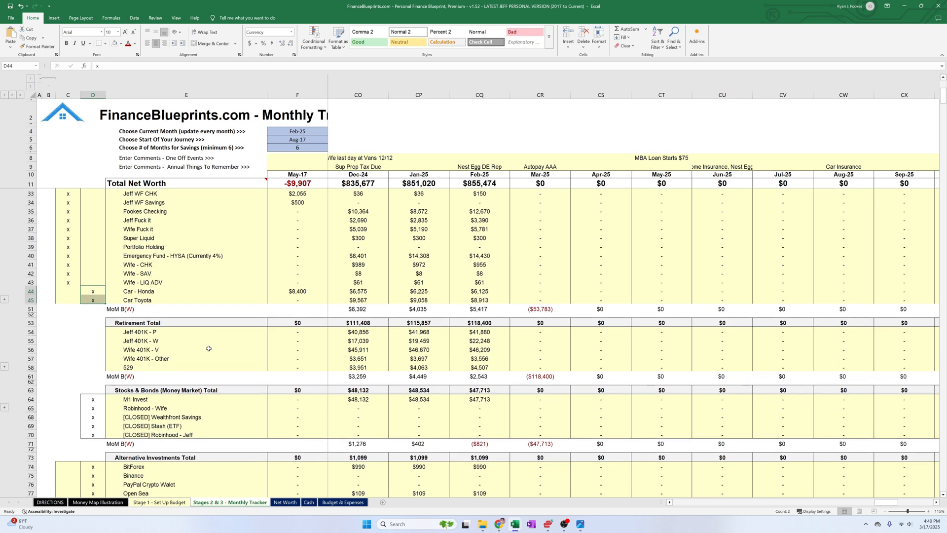
drag(155, 332, 158, 367)
scroll(204, 338, down, 2)
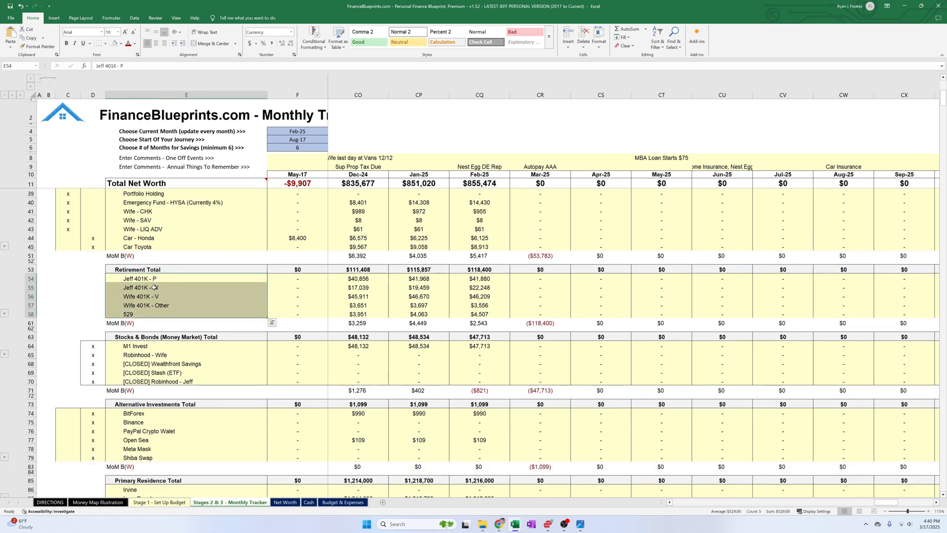
click(150, 314)
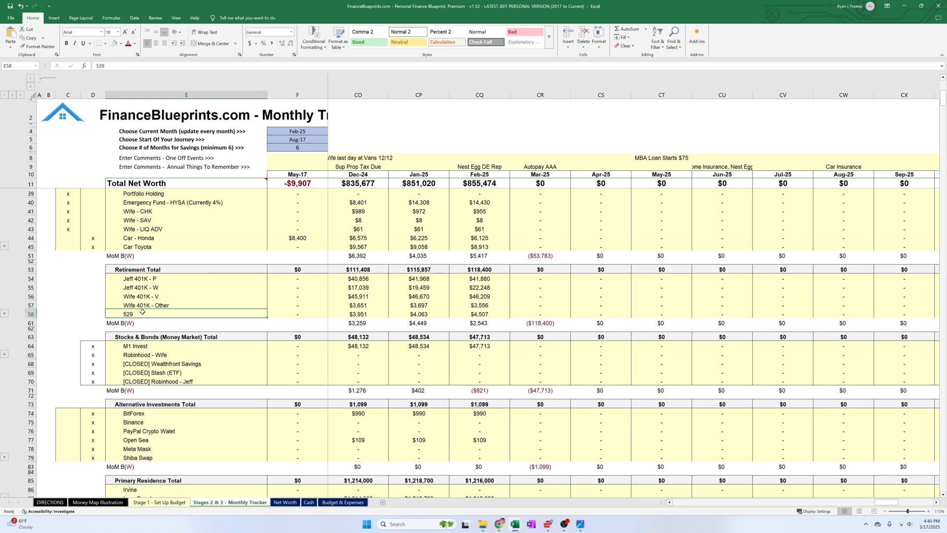
- Check the Feb-25 M1 Invest balance in CQ64 under Stocks & Bonds
scroll(144, 286, down, 2)
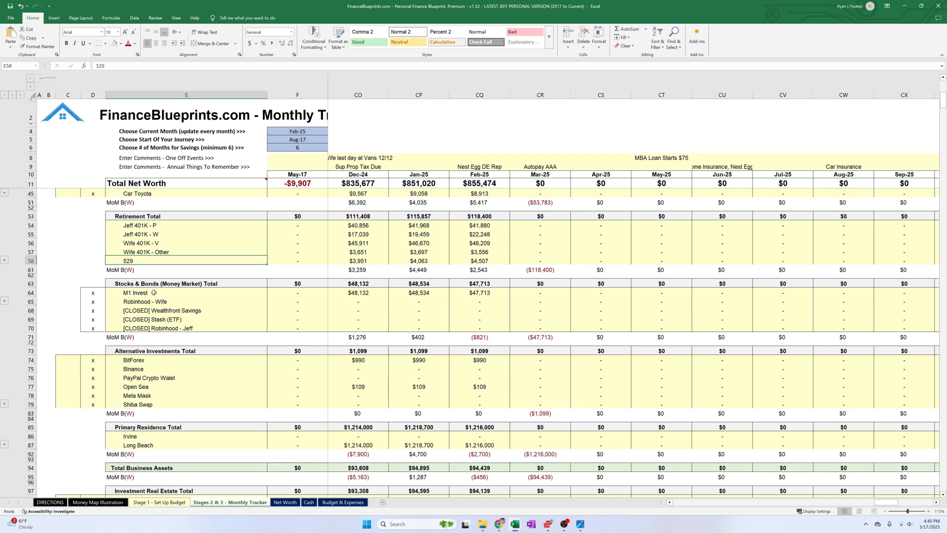
scroll(153, 293, down, 2)
scroll(154, 292, down, 1)
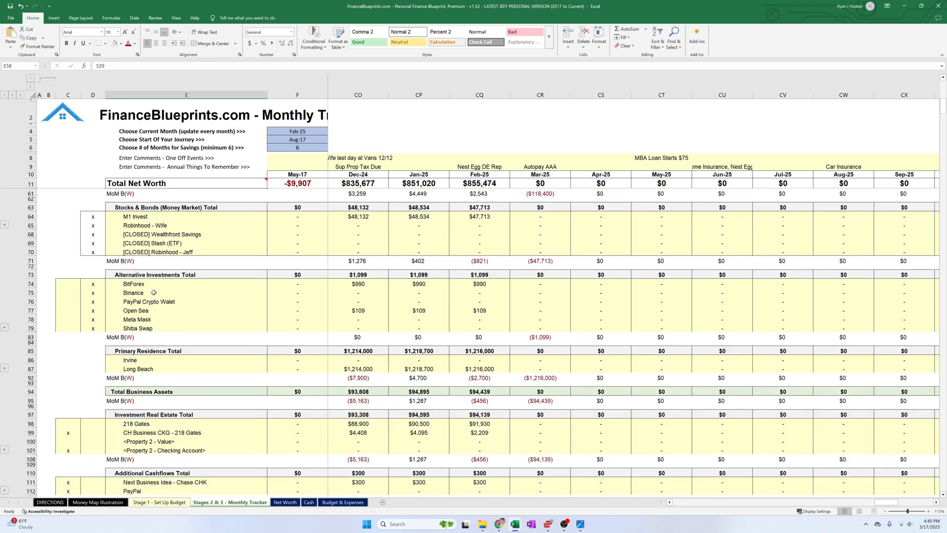
click(483, 217)
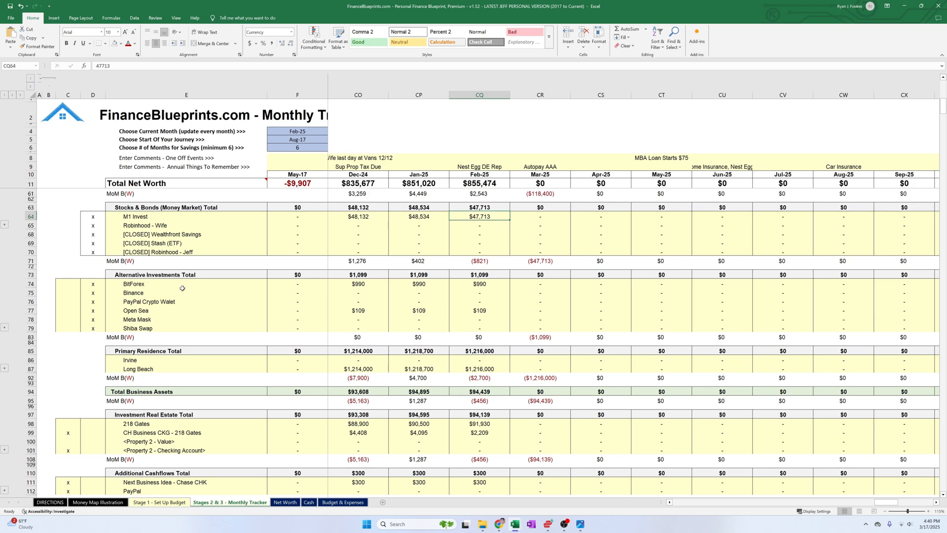
- Examine the Alternative Investments accounts in E74:E79 and the first Primary Residence entry in E86
drag(181, 285, 179, 326)
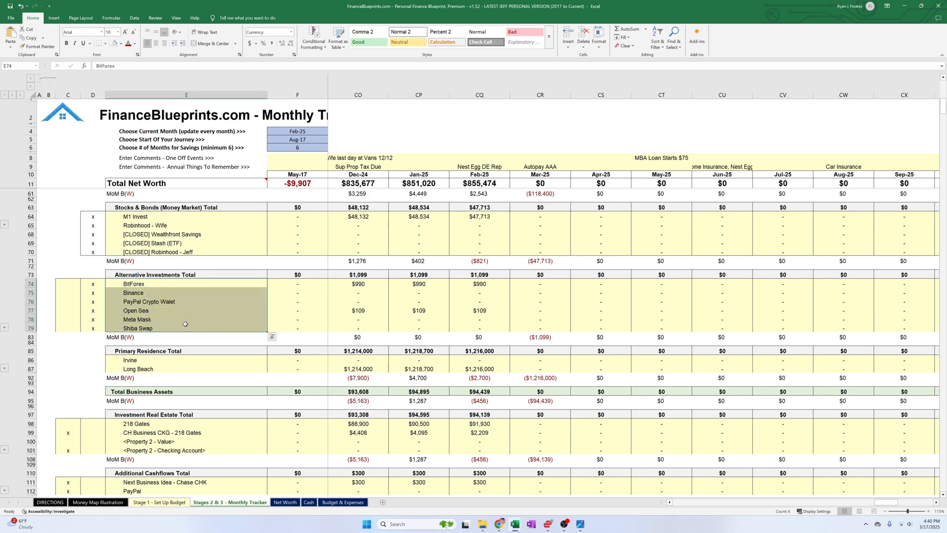
scroll(181, 321, down, 2)
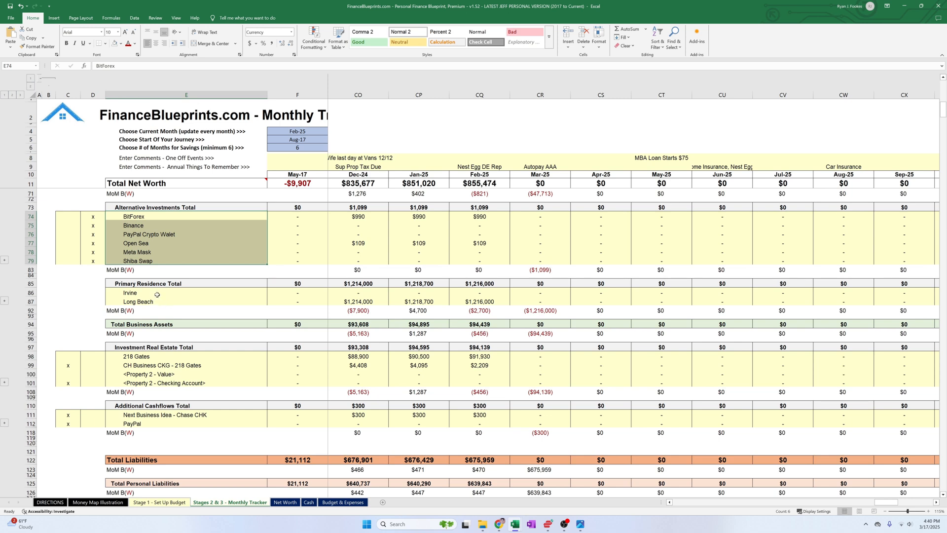
click(162, 293)
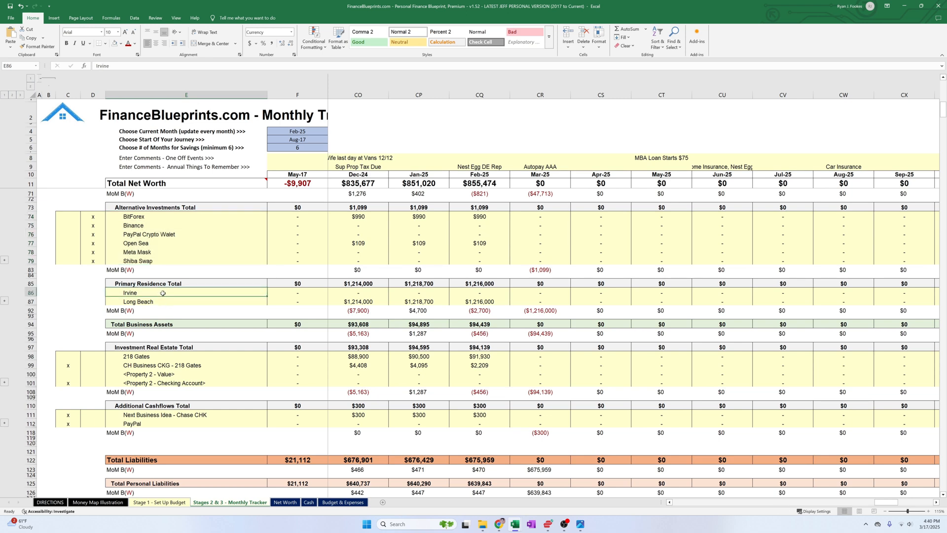
- Review the Total Personal Assets and Total Business Assets sections of the monthly tracker
click(162, 324)
scroll(221, 337, up, 5)
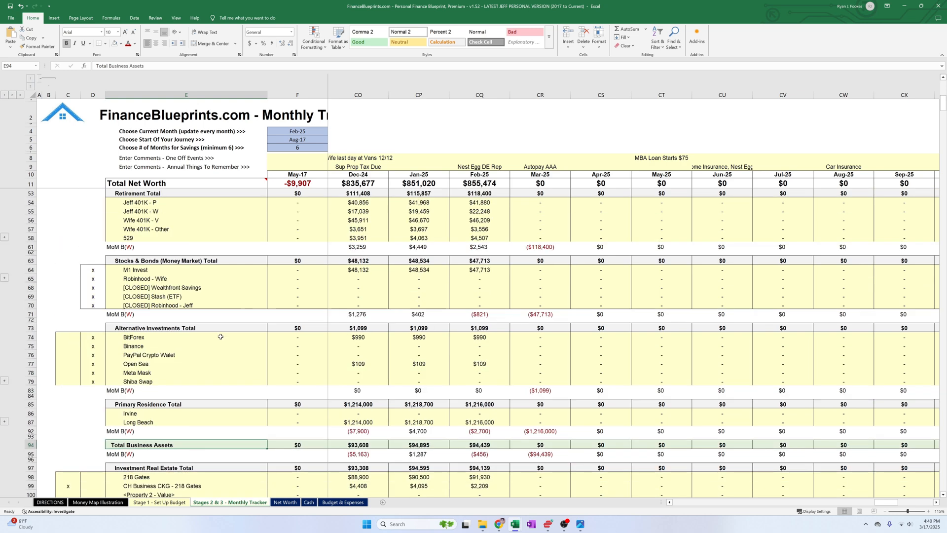
scroll(221, 337, up, 8)
click(175, 225)
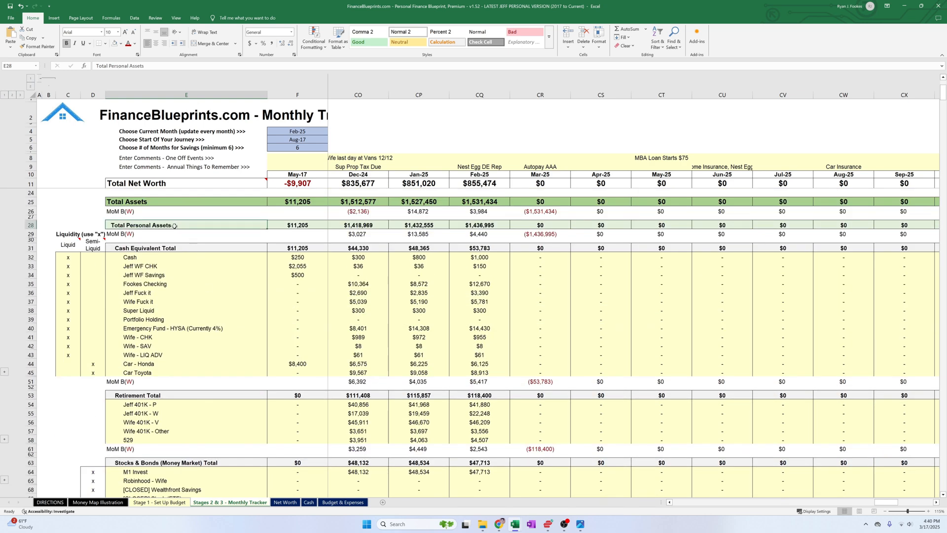
scroll(211, 360, down, 10)
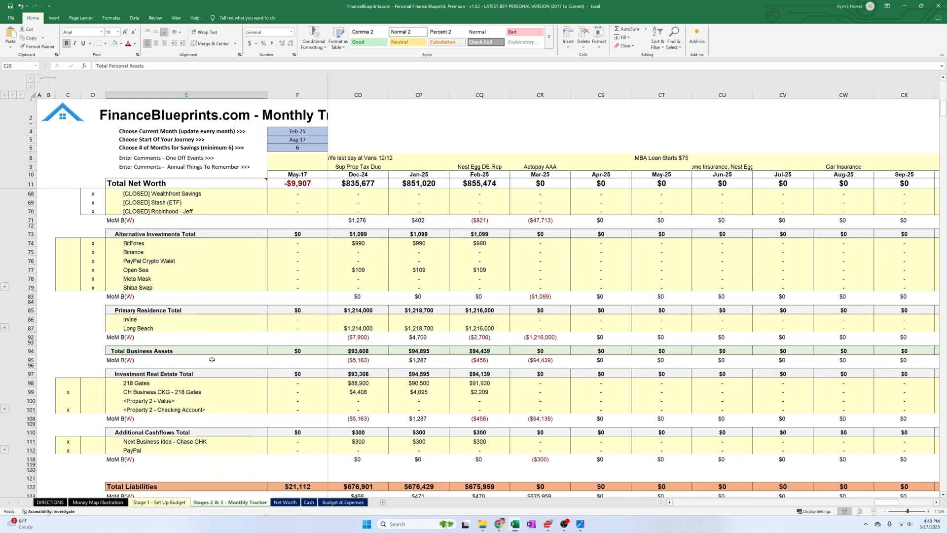
scroll(196, 370, down, 2)
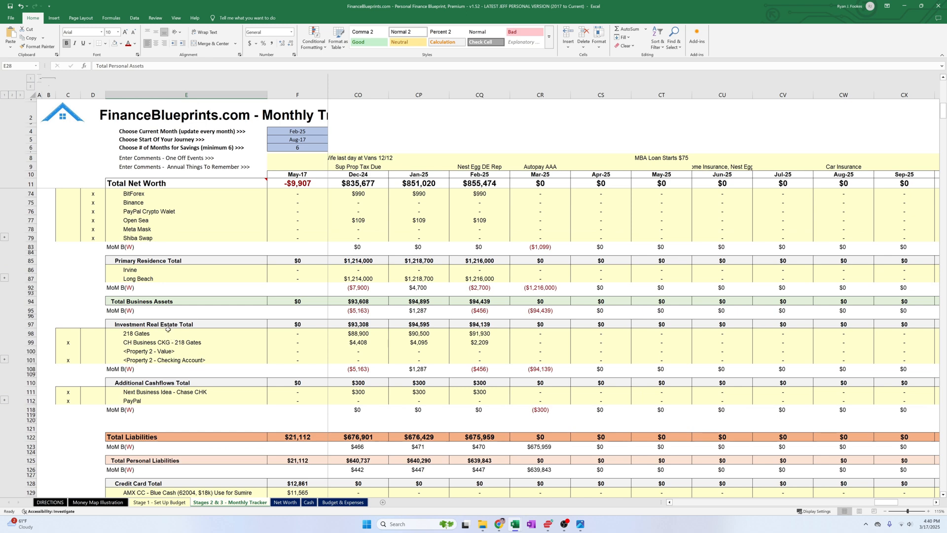
- Examine the Investment Real Estate and Additional Cashflows accounts and their balances through February 2025
click(189, 383)
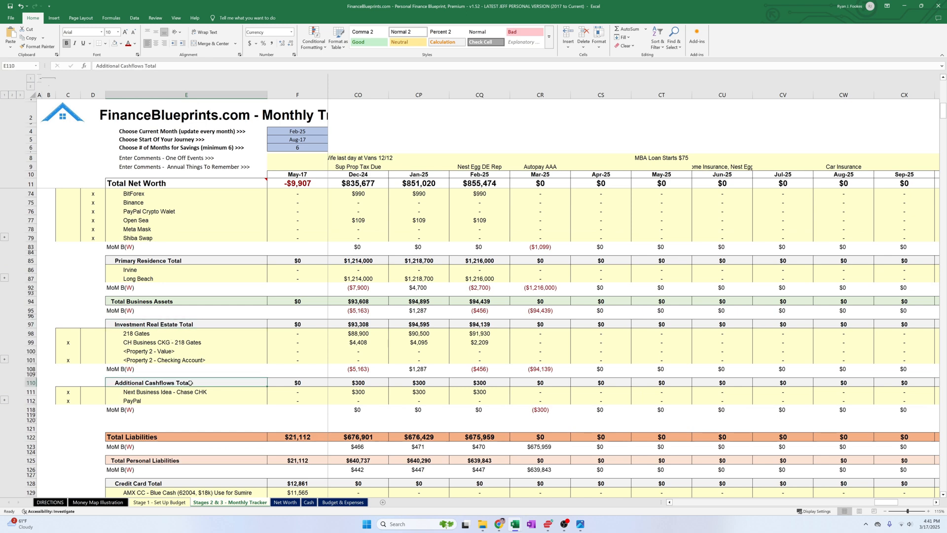
click(186, 363)
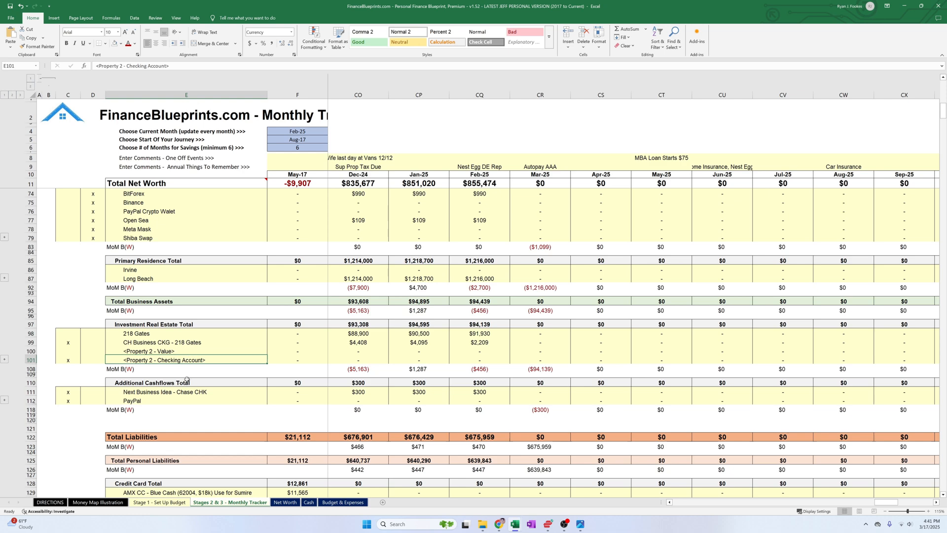
click(184, 390)
drag(335, 333, 478, 401)
- Review the credit card, primary residence loan and student loan accounts under Total Personal Liabilities
scroll(543, 365, down, 7)
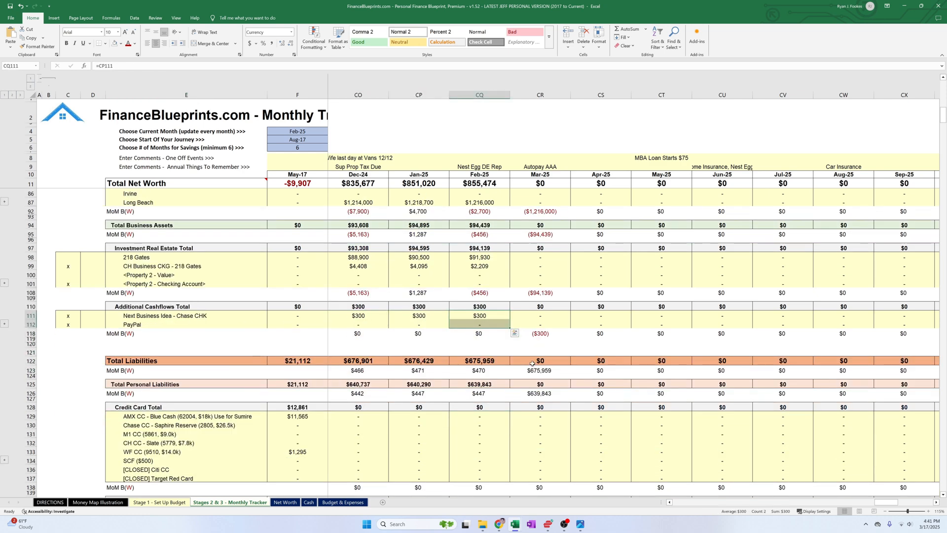
scroll(526, 393, down, 1)
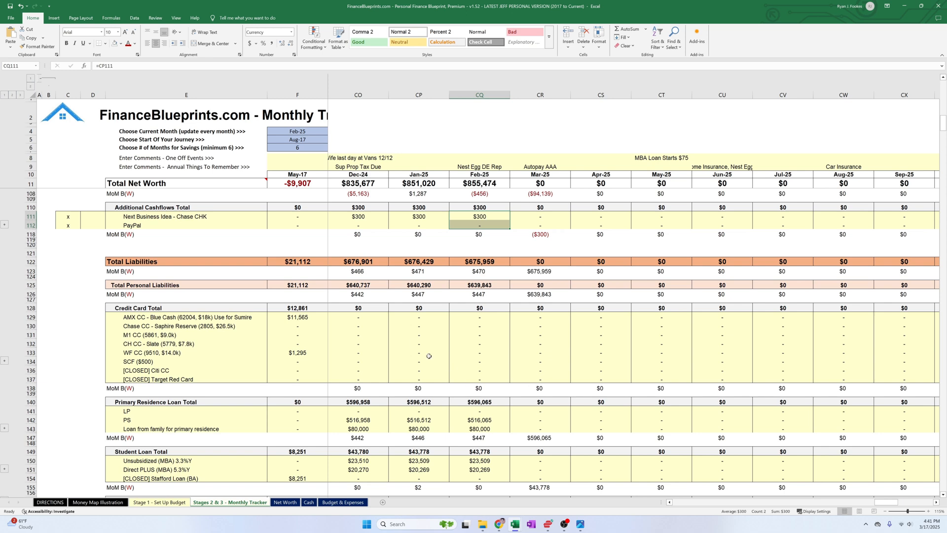
click(207, 310)
drag(206, 313, 202, 369)
scroll(206, 371, down, 3)
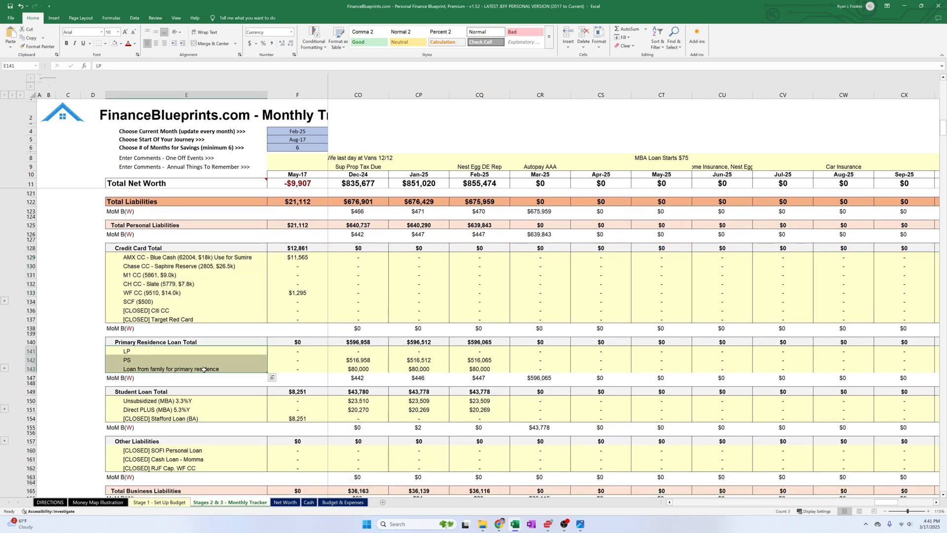
scroll(202, 370, down, 4)
drag(197, 301, 200, 320)
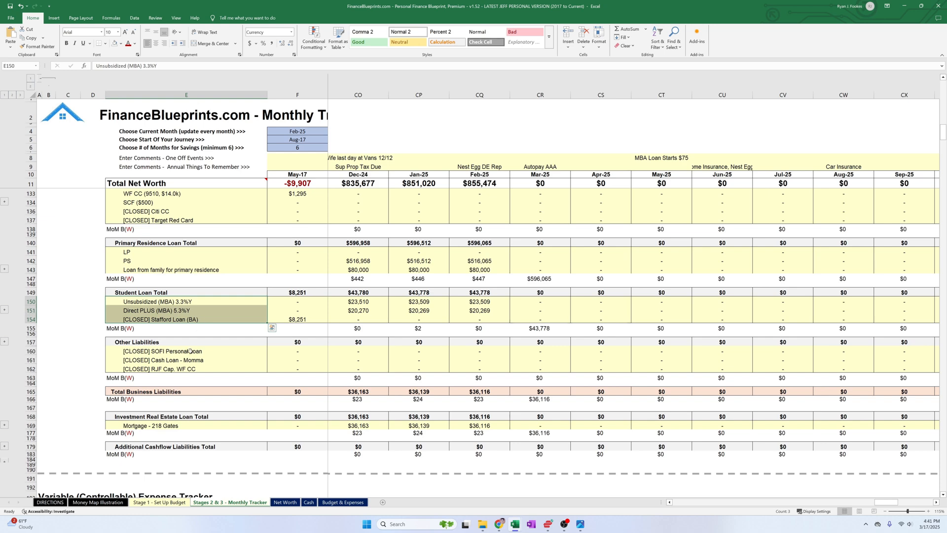
- Review the Other Liabilities accounts and the real estate loan and cashflow sections under Total Business Liabilities
scroll(190, 350, up, 5)
scroll(190, 351, down, 5)
drag(190, 351, 195, 361)
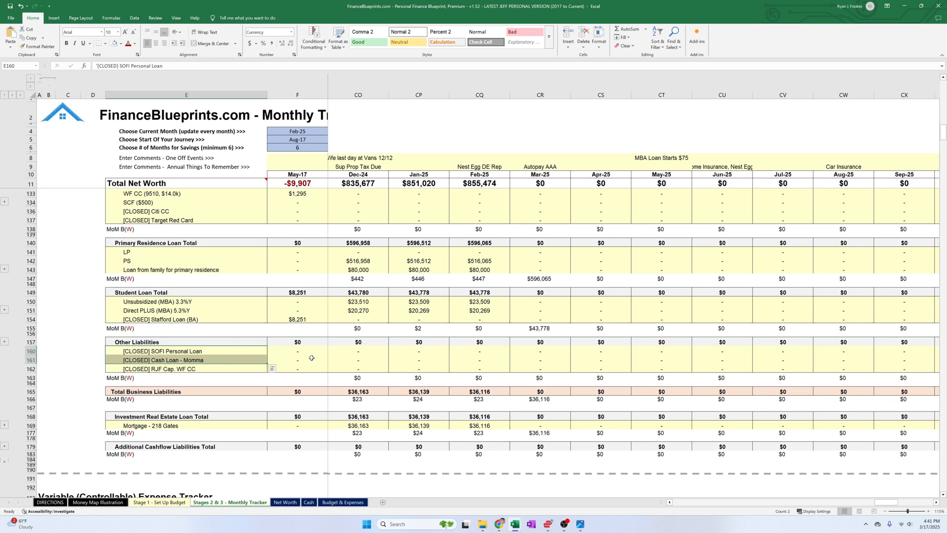
scroll(309, 357, down, 1)
scroll(308, 357, down, 2)
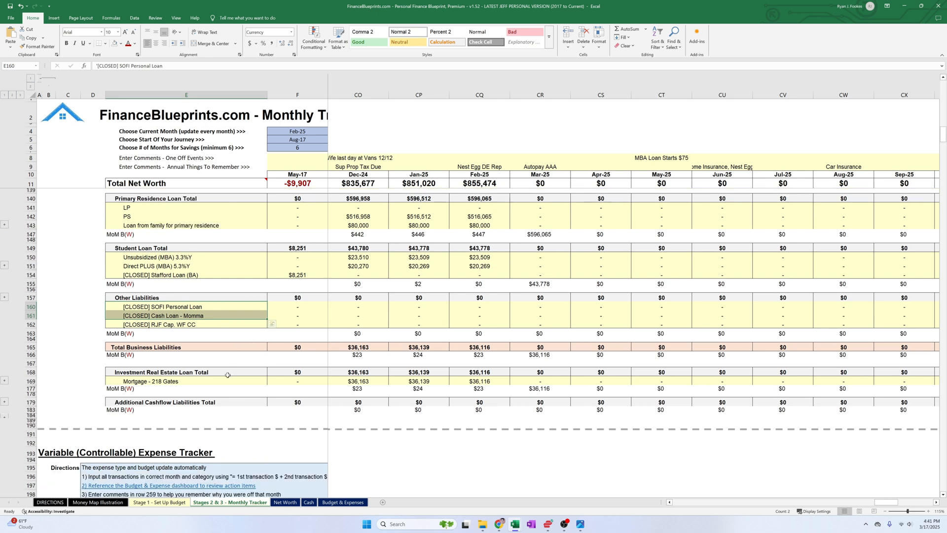
drag(153, 352, 163, 388)
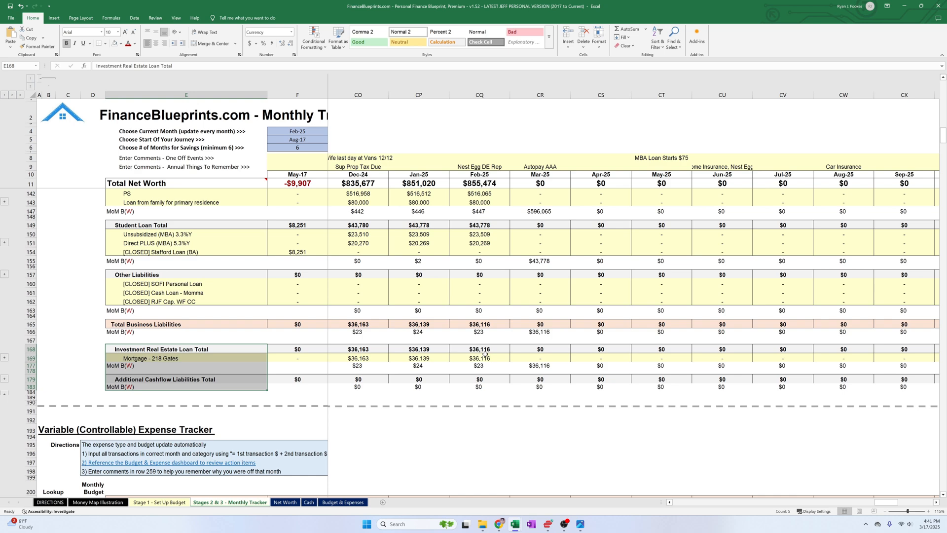
- Look back through the account names in the Cash Equivalent, Retirement and Stocks & Bonds sections
scroll(485, 353, up, 20)
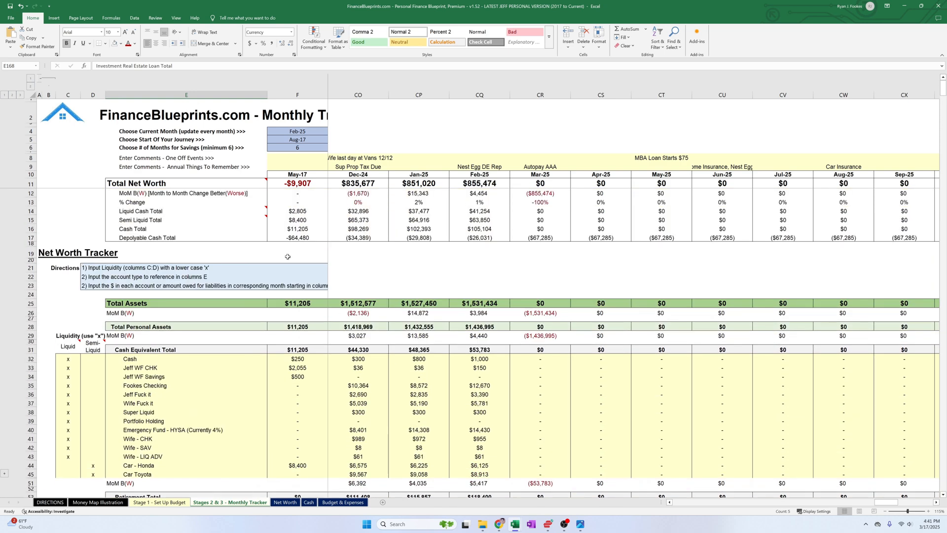
scroll(287, 257, down, 3)
drag(170, 284, 149, 327)
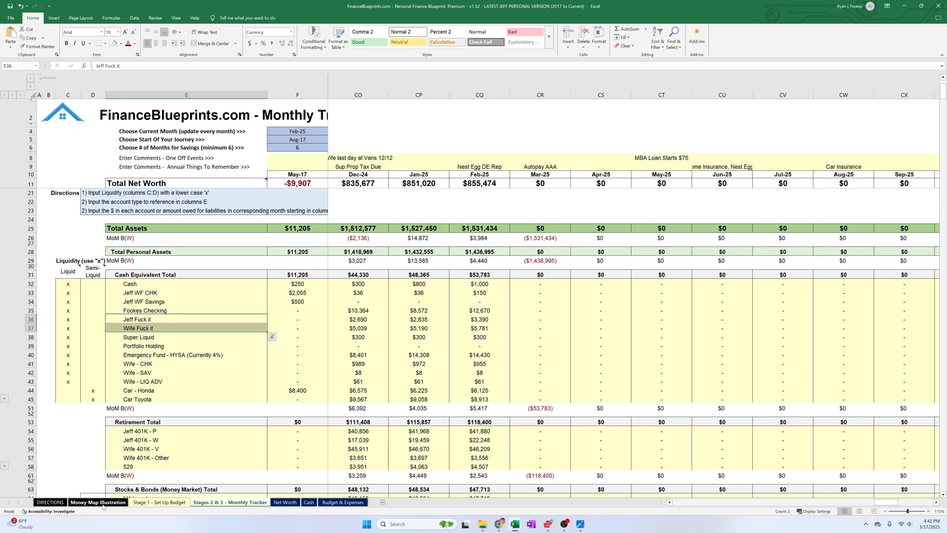
scroll(179, 349, down, 4)
click(179, 341)
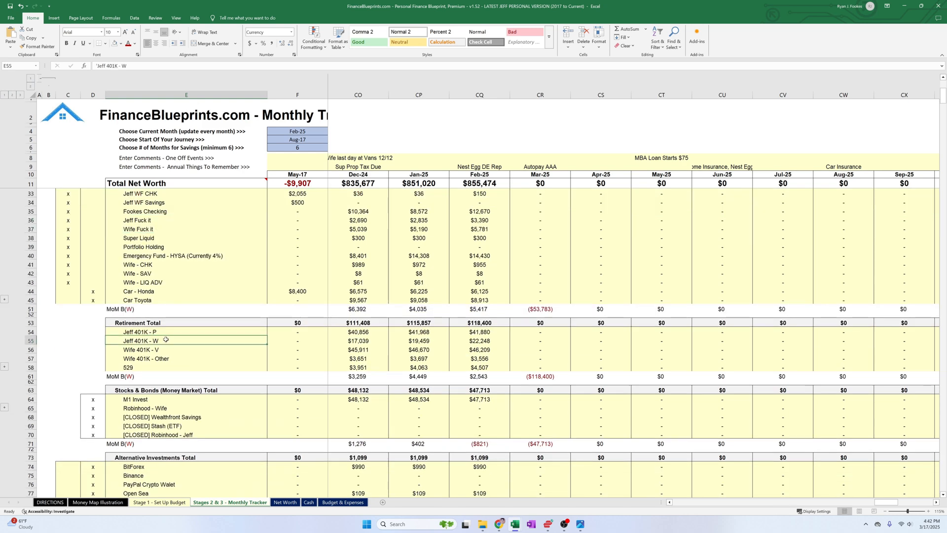
scroll(175, 441, down, 4)
click(218, 292)
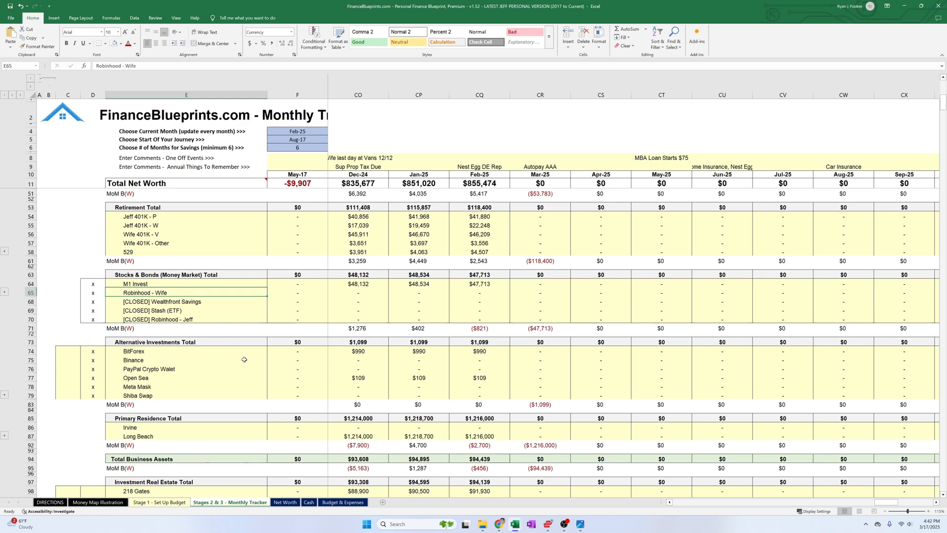
- Examine the Variable (Controllable) Expense Tracker and its expense totals for December 2024 and January 2025
scroll(237, 356, down, 12)
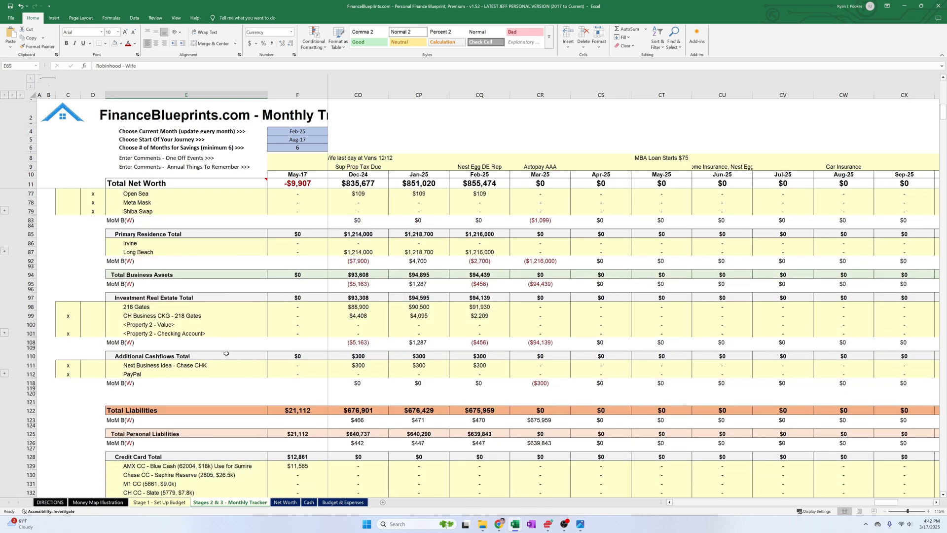
scroll(226, 353, down, 15)
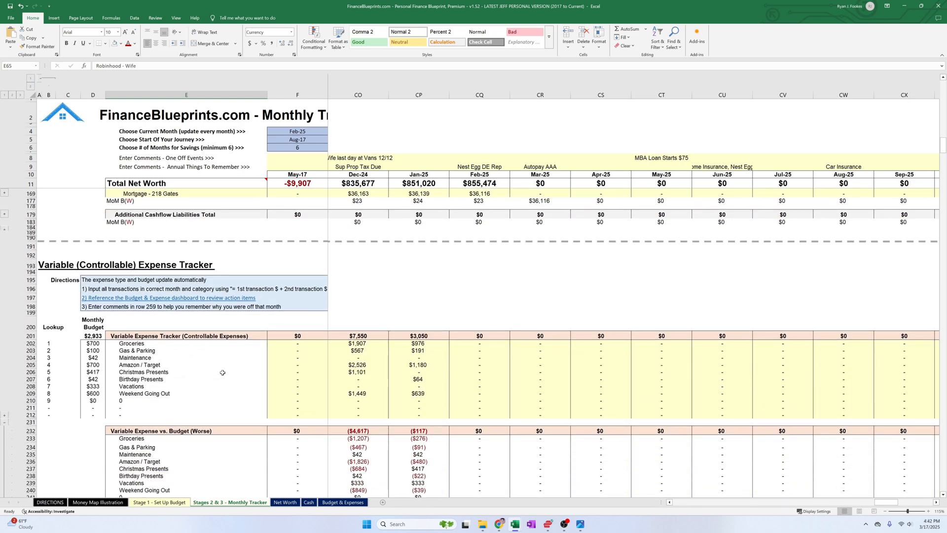
scroll(222, 373, down, 1)
scroll(241, 354, down, 1)
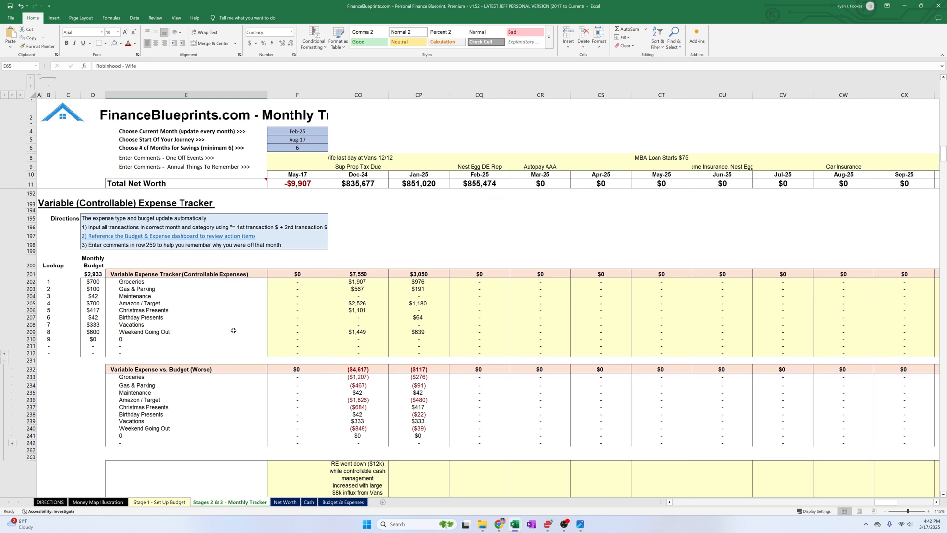
click(46, 202)
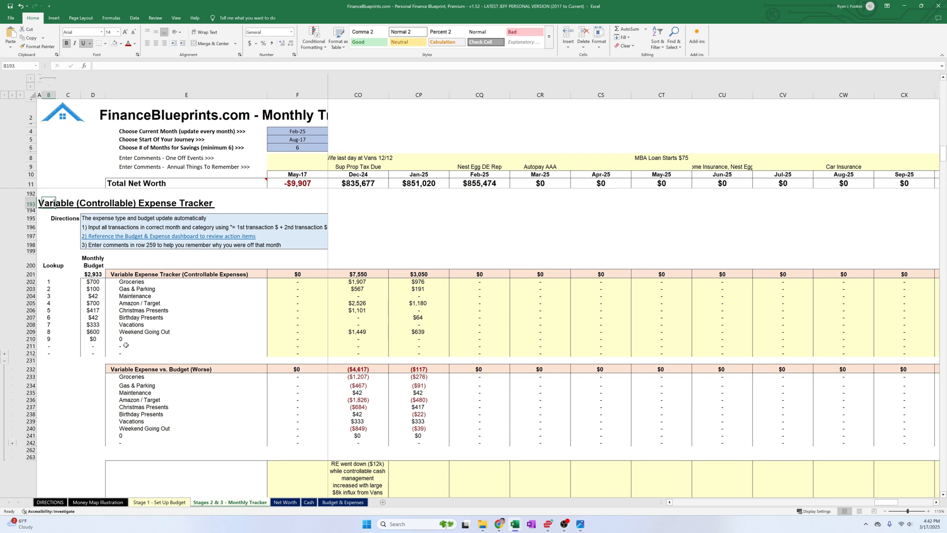
drag(358, 274, 401, 271)
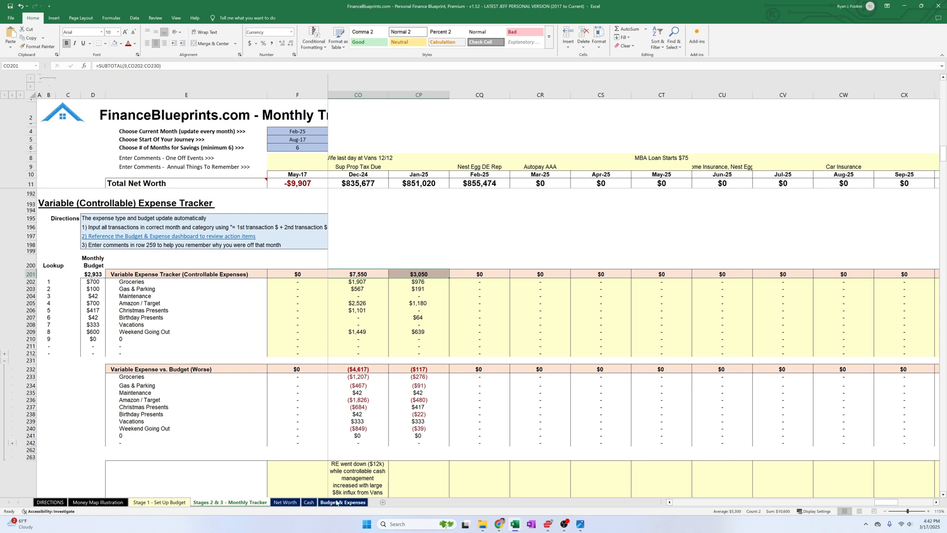
scroll(390, 379, down, 1)
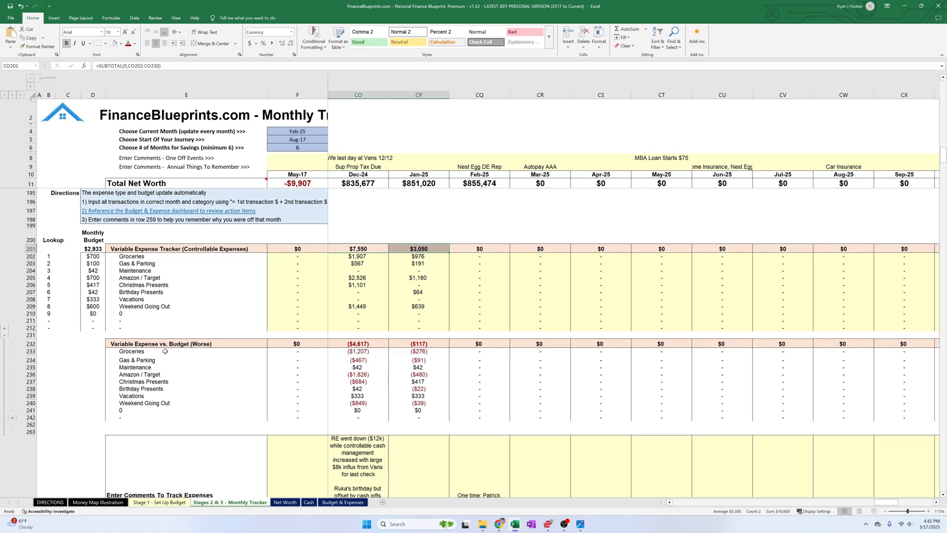
- Compare the Groceries results in the Variable Expense vs. Budget section for November 2024 through January 2025
click(146, 352)
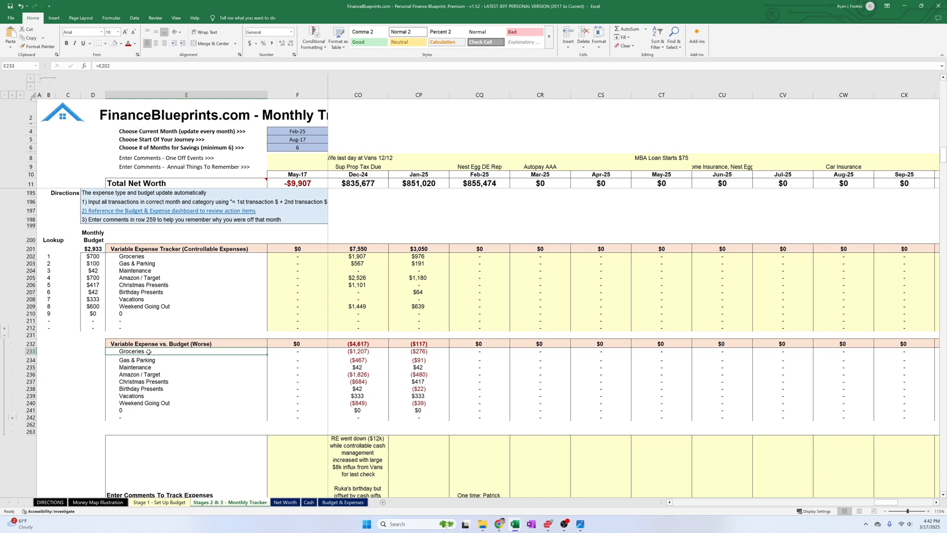
click(439, 350)
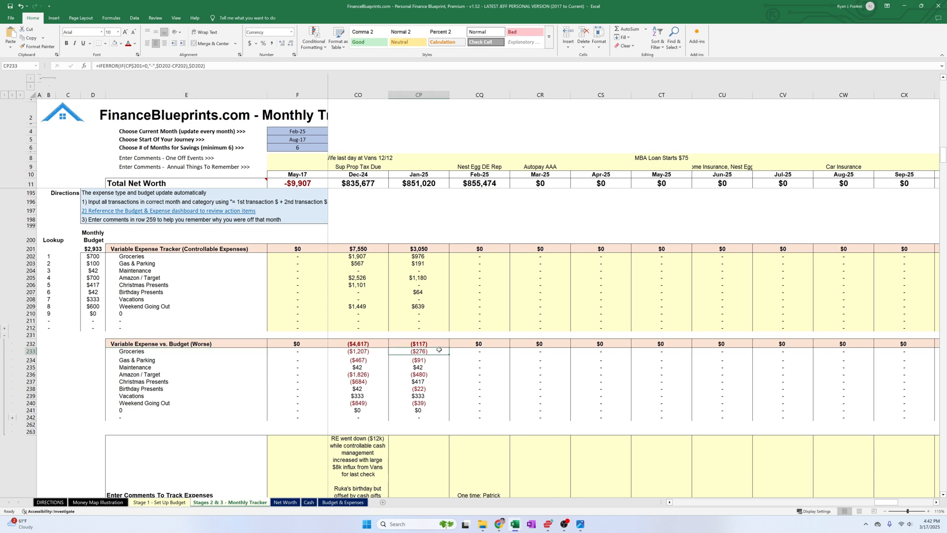
click(670, 503)
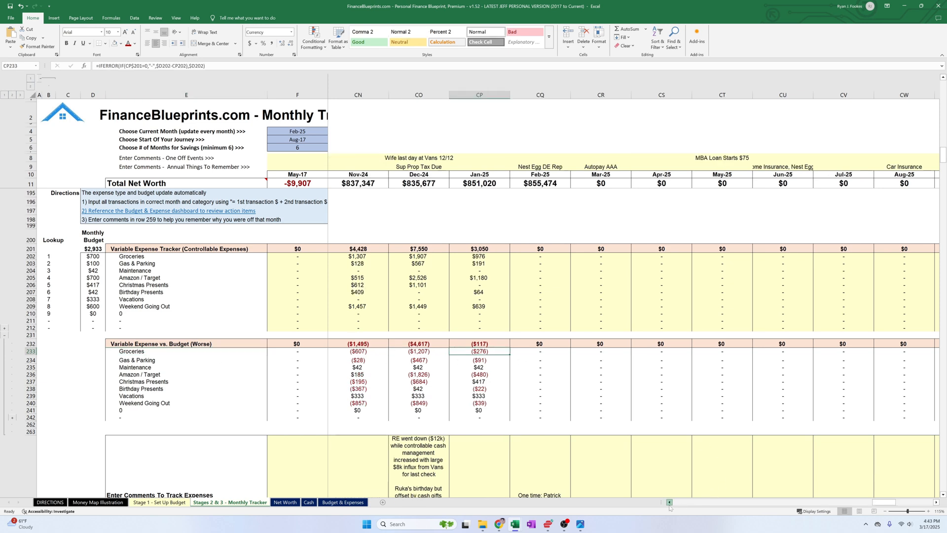
click(670, 503)
drag(419, 351, 538, 356)
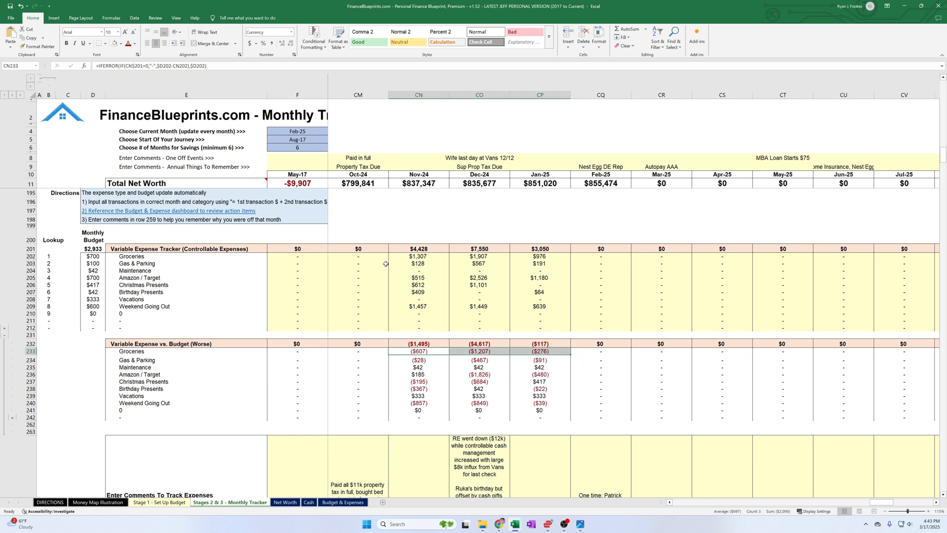
- Inspect the transaction formula behind the January 2025 Groceries expense without changing it
click(546, 256)
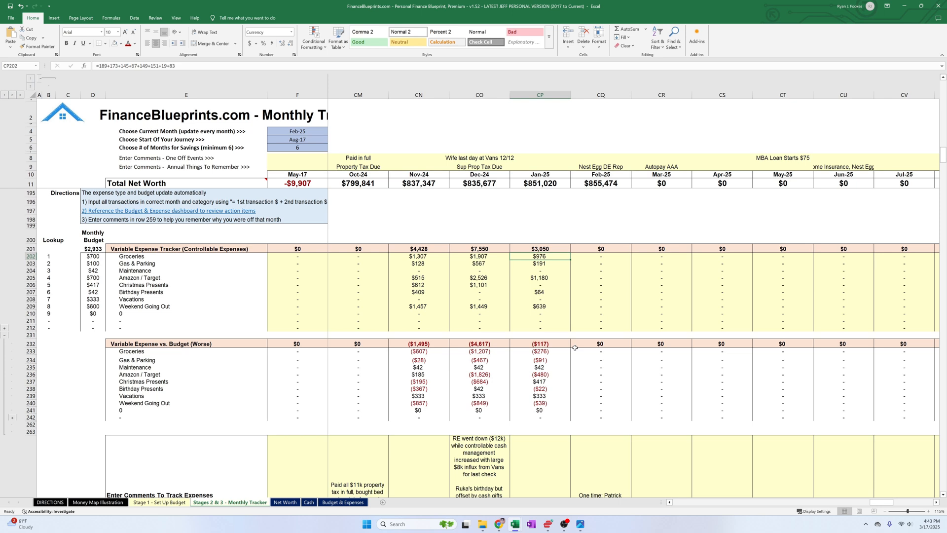
key(F2)
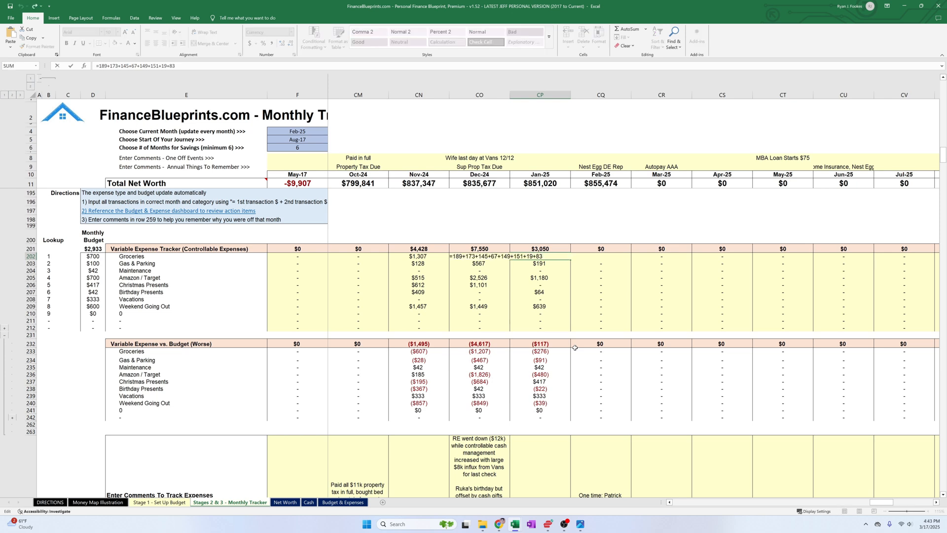
key(Escape)
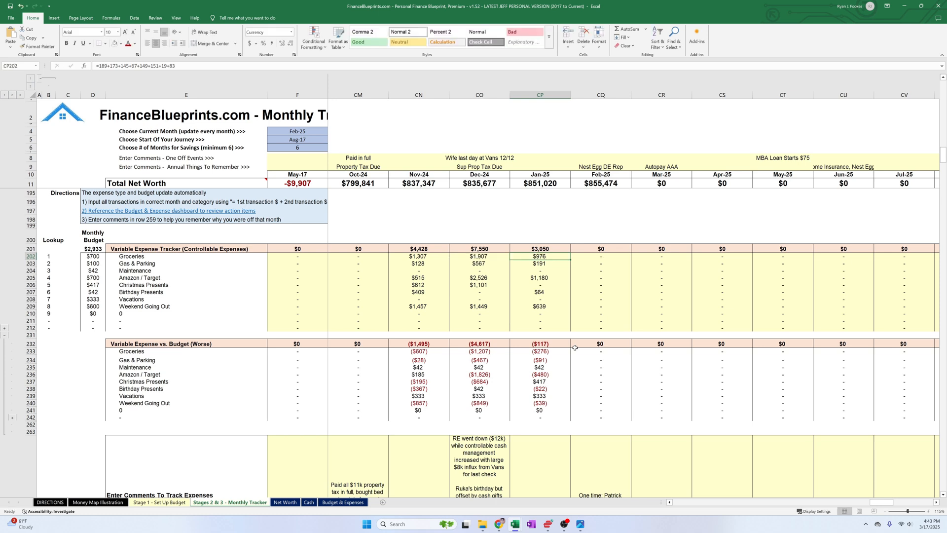
- Check the Monthly Budget amounts against the Groceries variances for November 2024 through January 2025
click(536, 351)
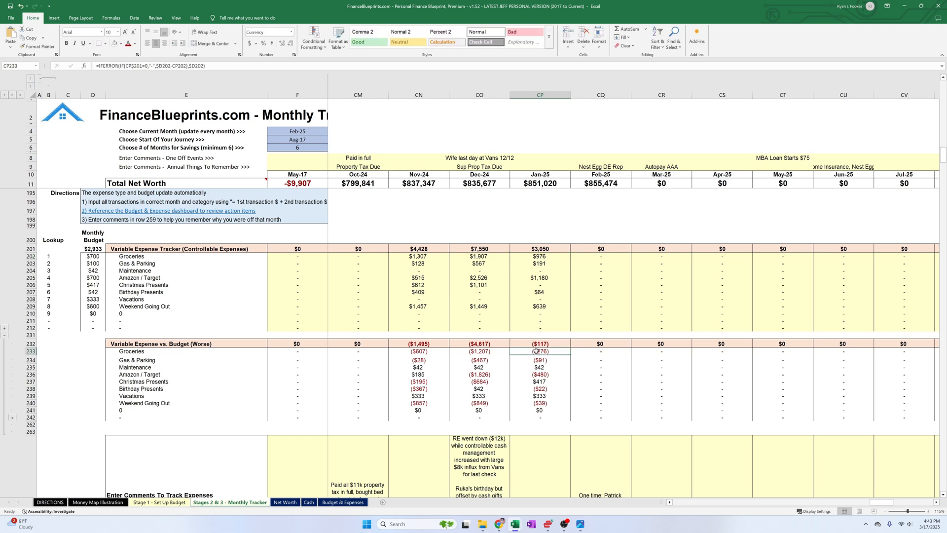
drag(87, 257, 94, 328)
drag(422, 351, 546, 353)
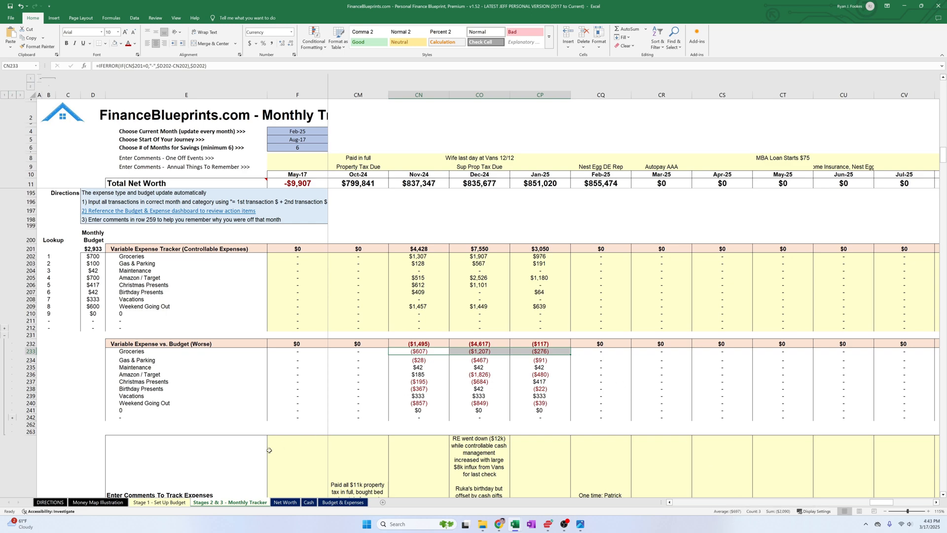
- Open the Stage 1 - Set Up Budget sheet and select the Groceries item under Food Total
click(177, 502)
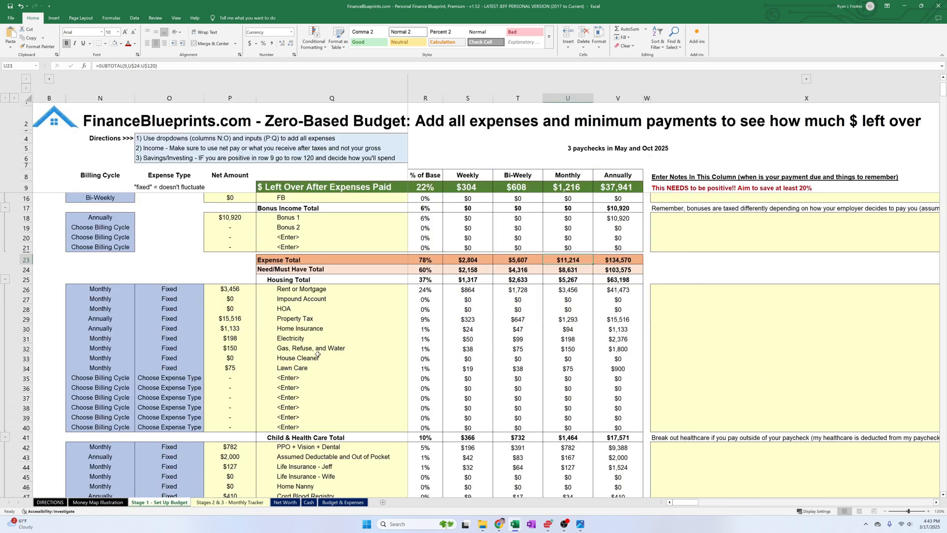
scroll(329, 340, down, 4)
scroll(329, 344, down, 4)
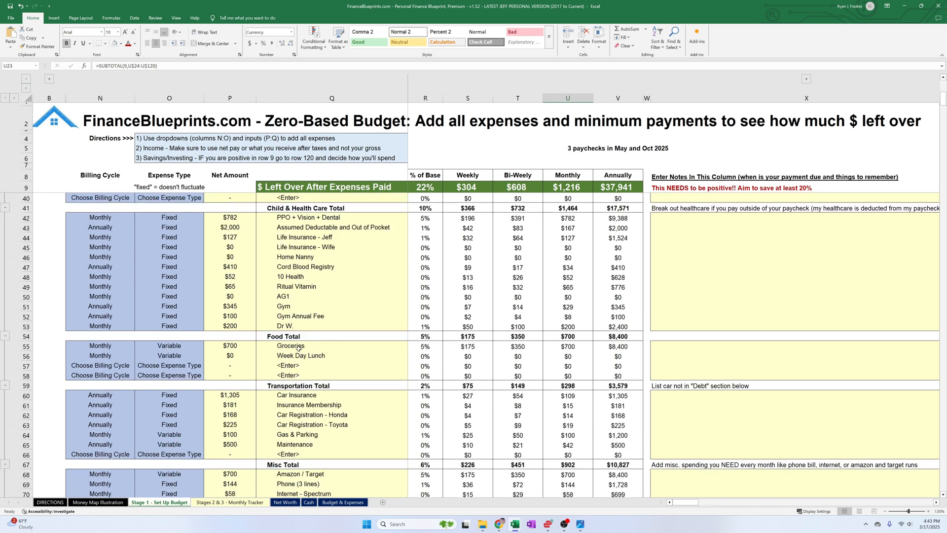
click(291, 346)
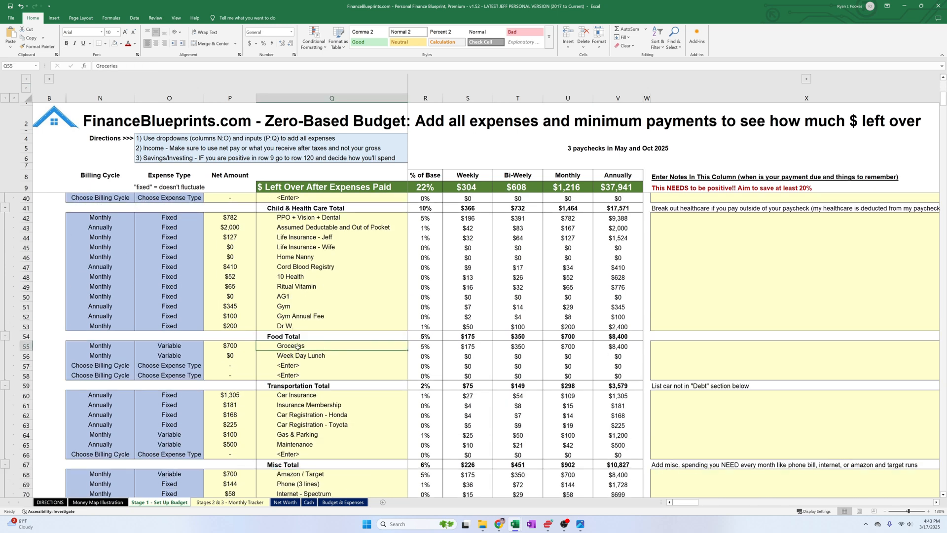
- Check the Groceries billing cycle and net amount against the monthly amount left over after expenses
click(114, 347)
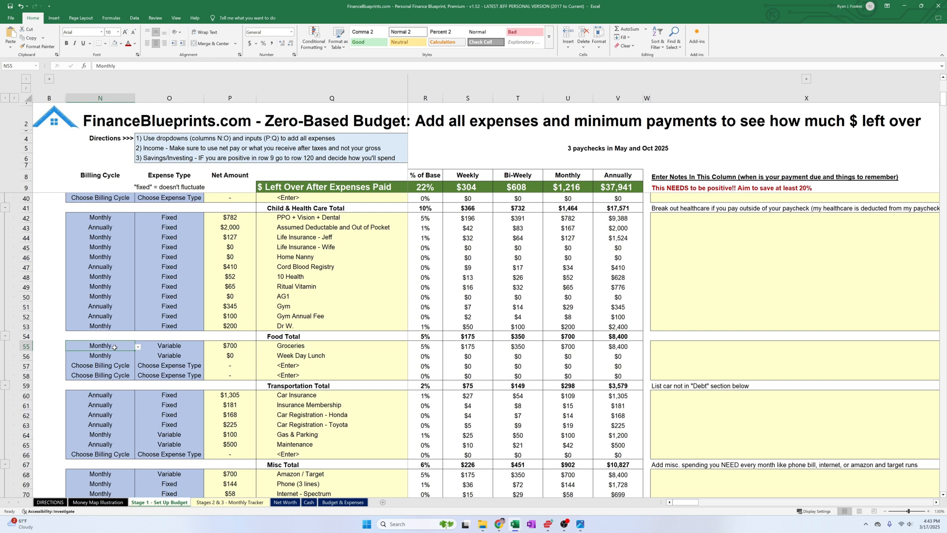
click(238, 346)
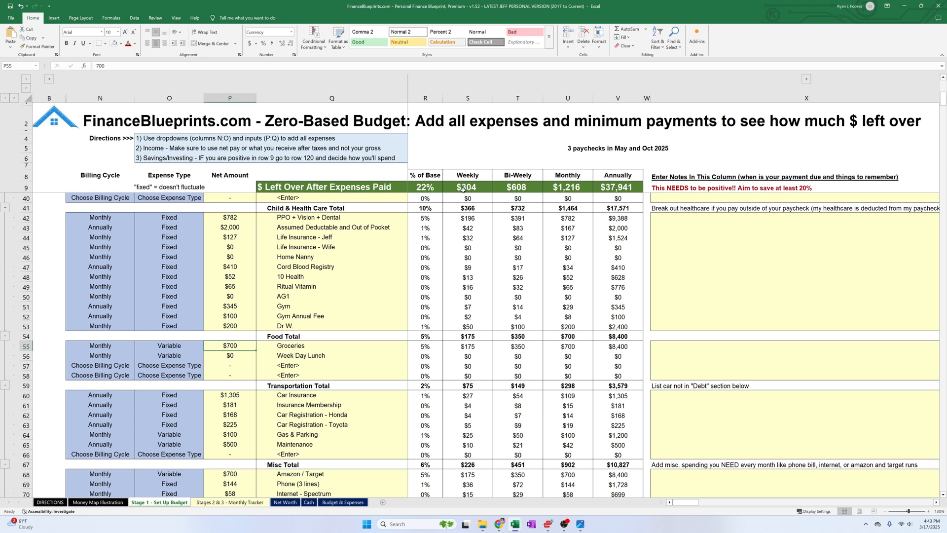
click(366, 188)
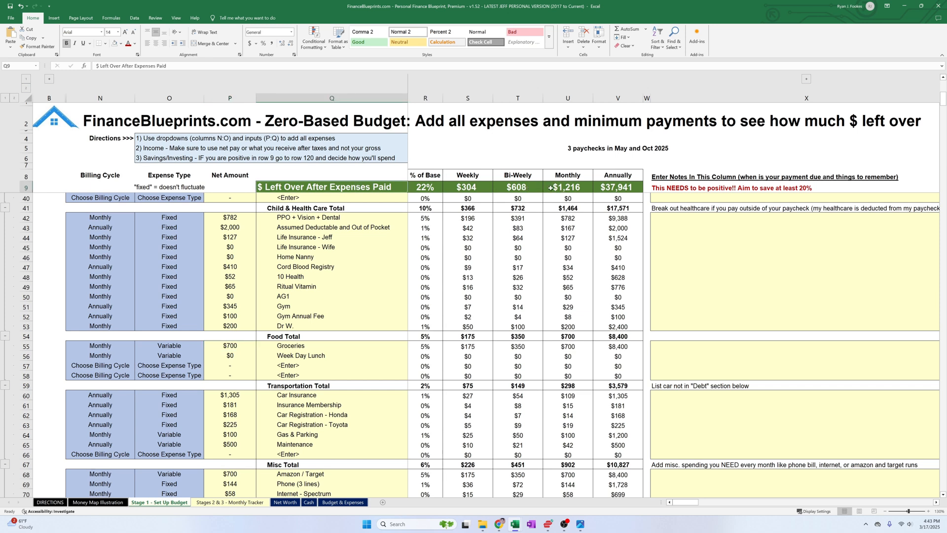
click(551, 188)
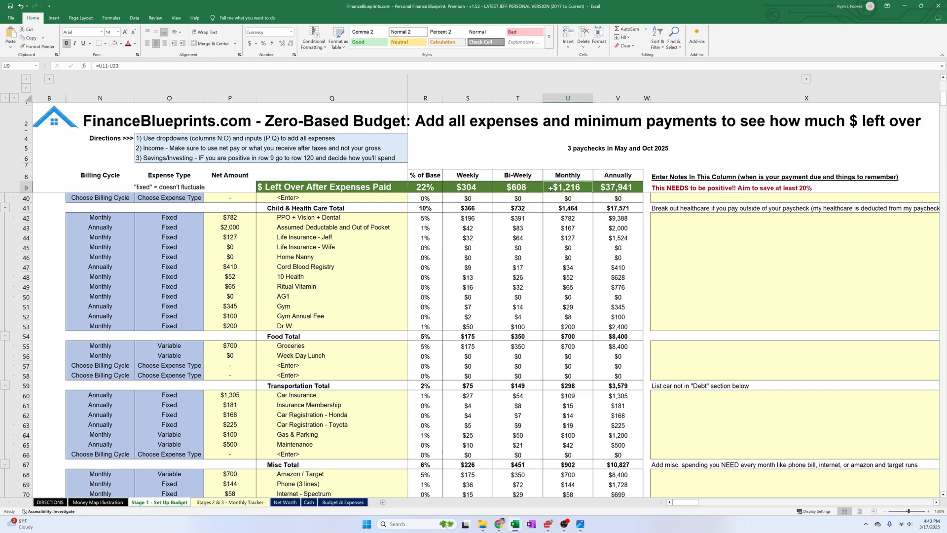
- Try a Groceries net amount of $1,400, check the monthly amount left over after expenses, and undo the change
click(245, 347)
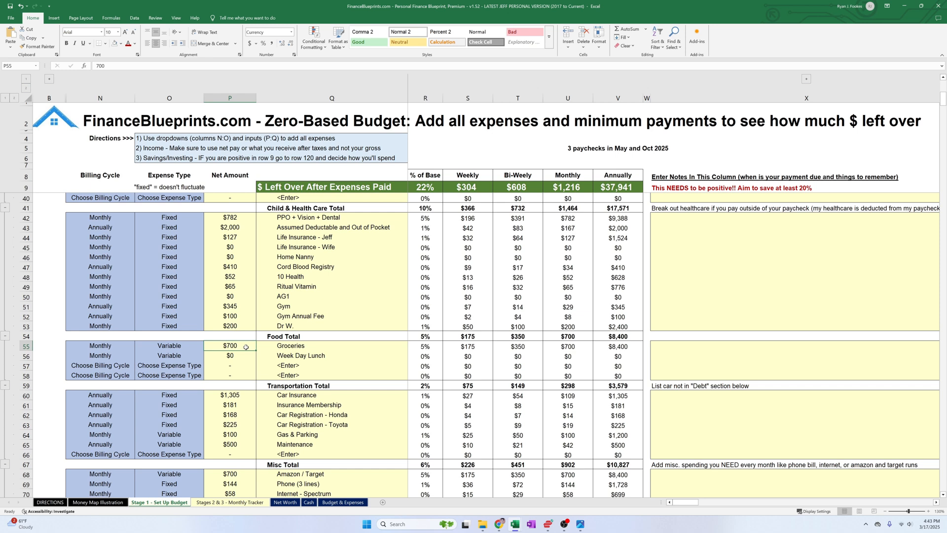
text(14)
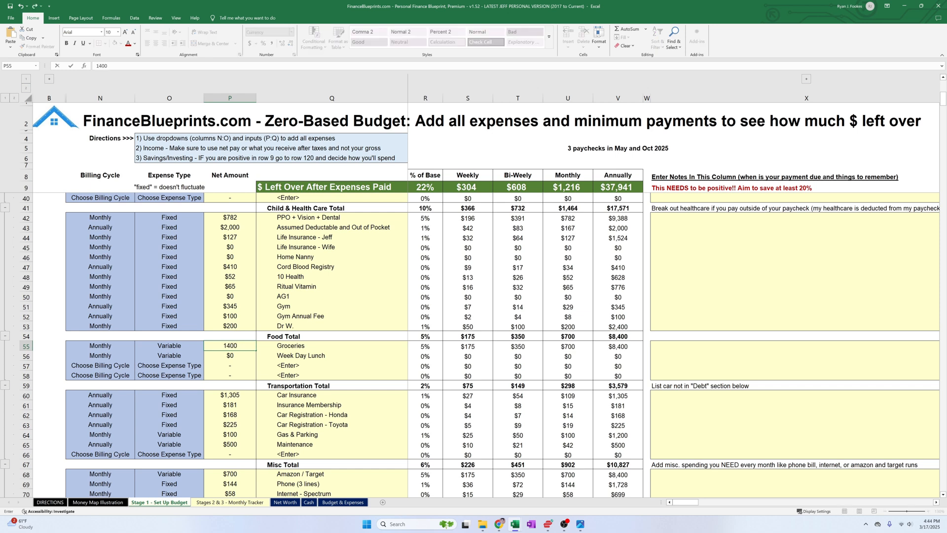
key(Return)
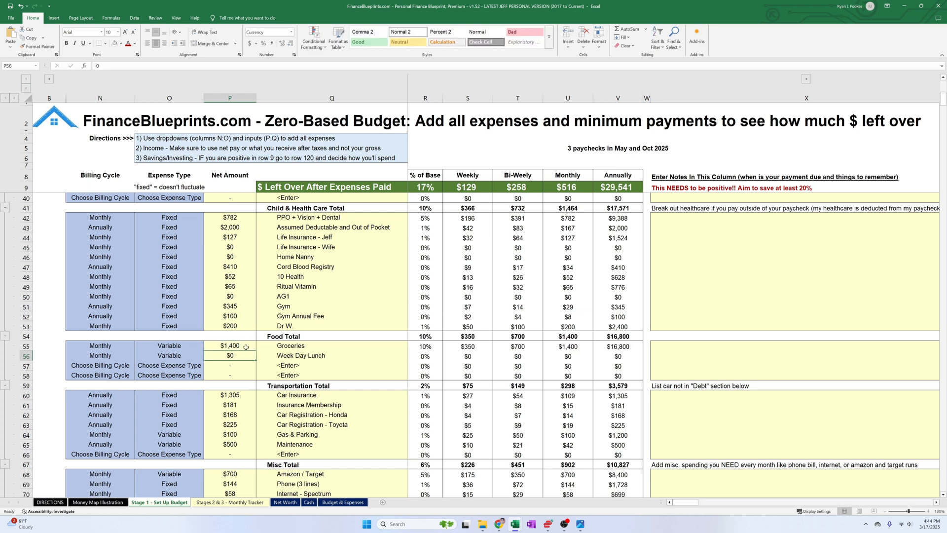
click(575, 188)
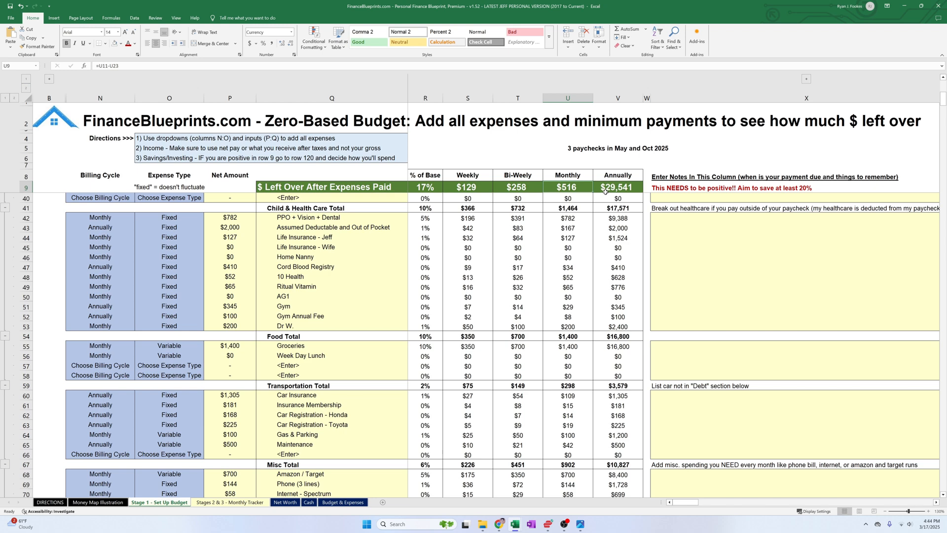
key(ctrl+z)
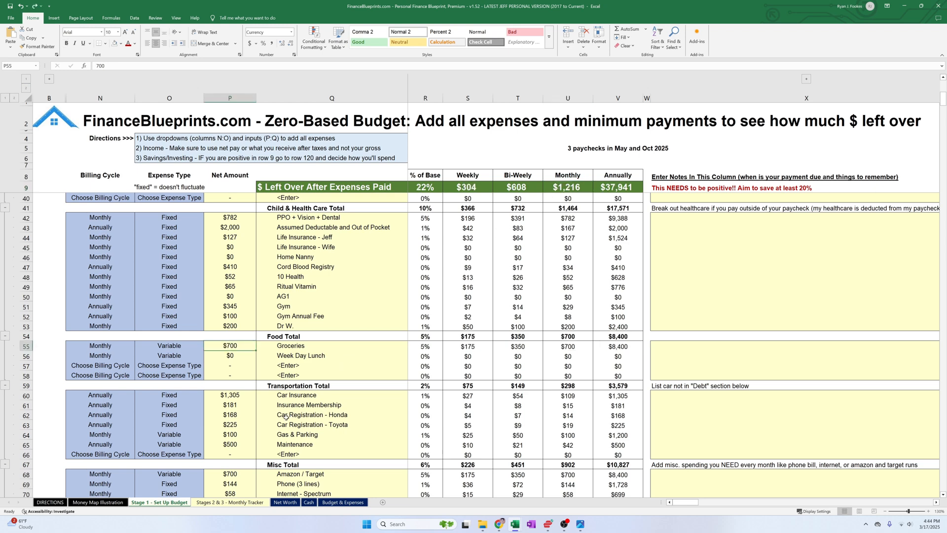
- Open the Stages 2 & 3 - Monthly Tracker sheet and inspect the January 2025 Groceries transaction formula without changing it
click(230, 502)
click(550, 254)
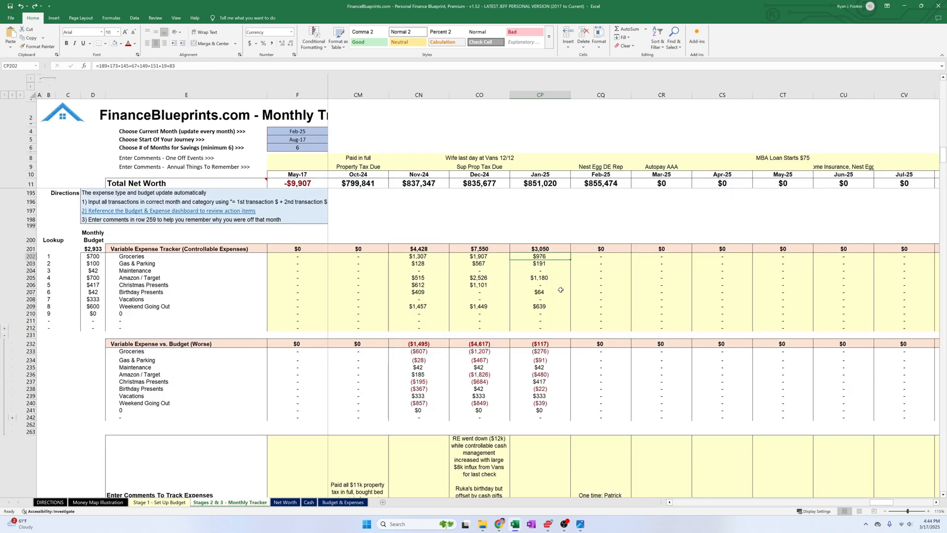
key(F2)
key(Return)
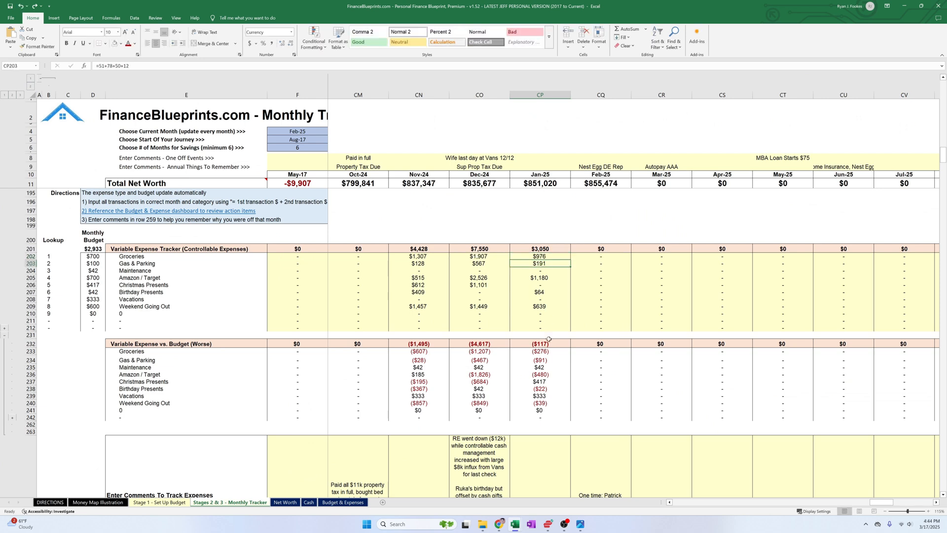
- Review the January 2025 column of the Variable Expense vs. Budget section, focusing on Groceries and Vacations
click(544, 351)
drag(545, 351, 539, 411)
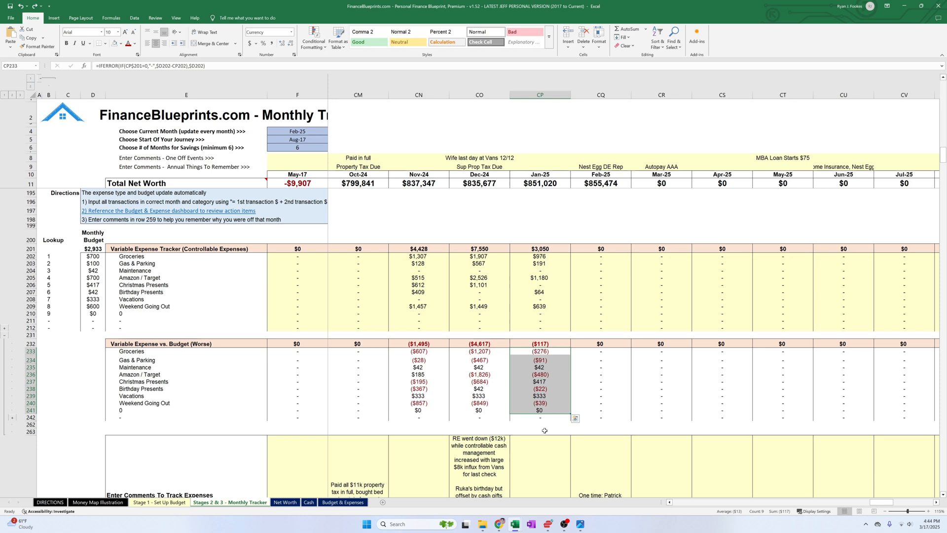
click(553, 352)
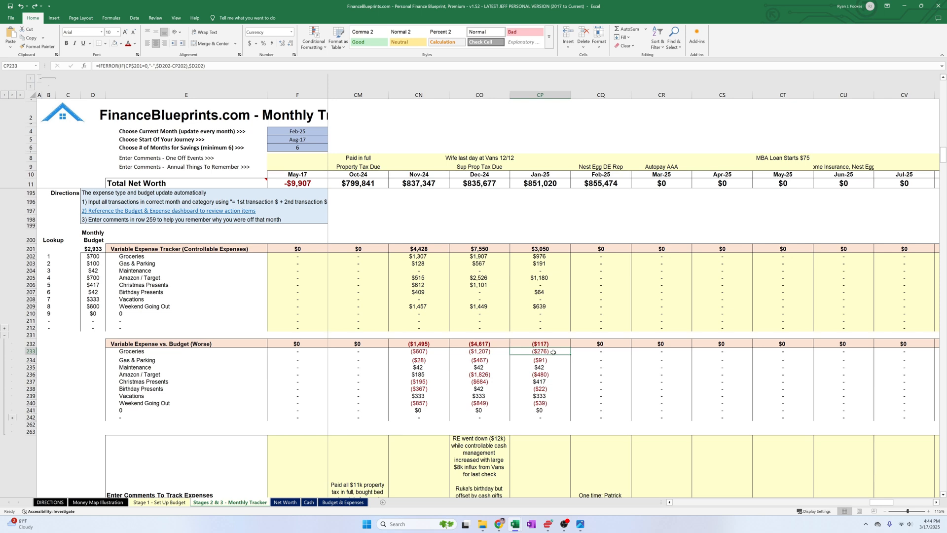
click(546, 395)
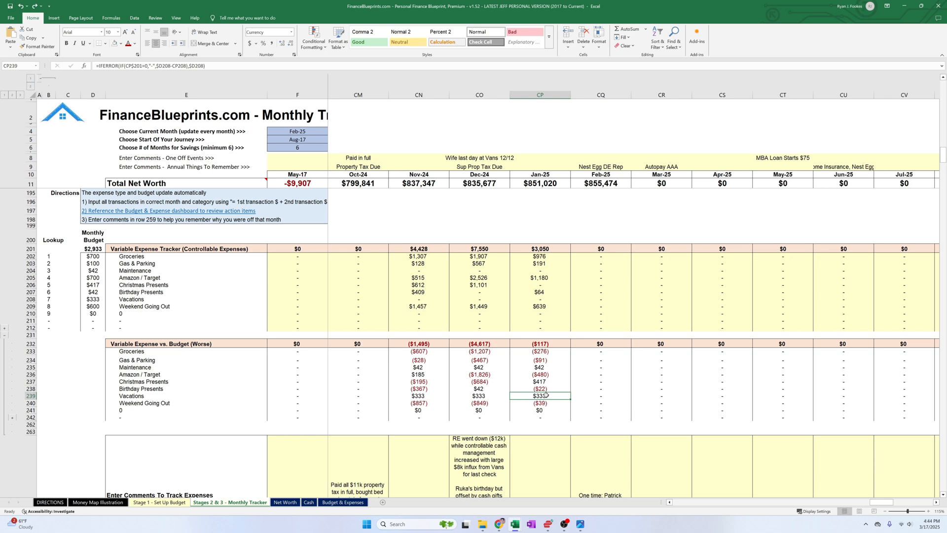
- Compare the Vacations, Amazon / Target and Groceries variances across November 2024 through January 2025
drag(424, 395, 516, 400)
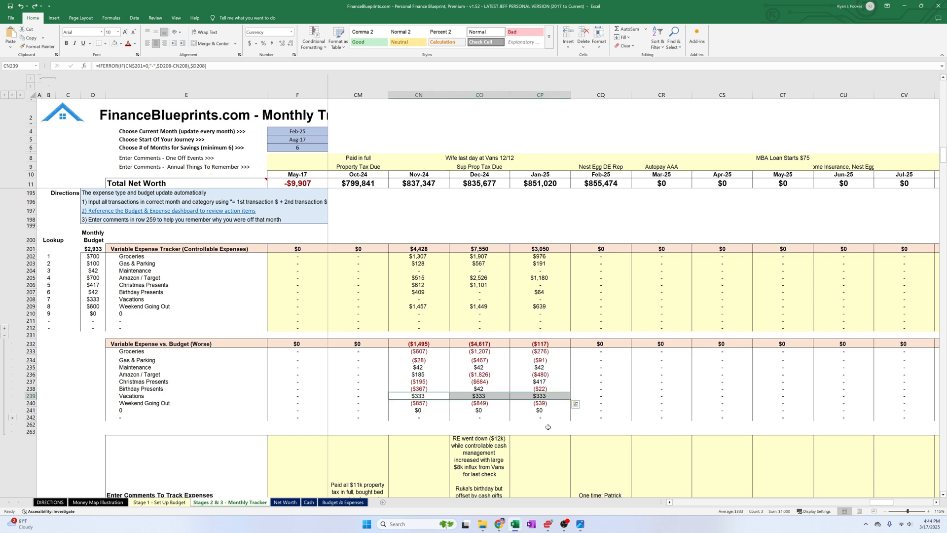
drag(423, 375, 545, 376)
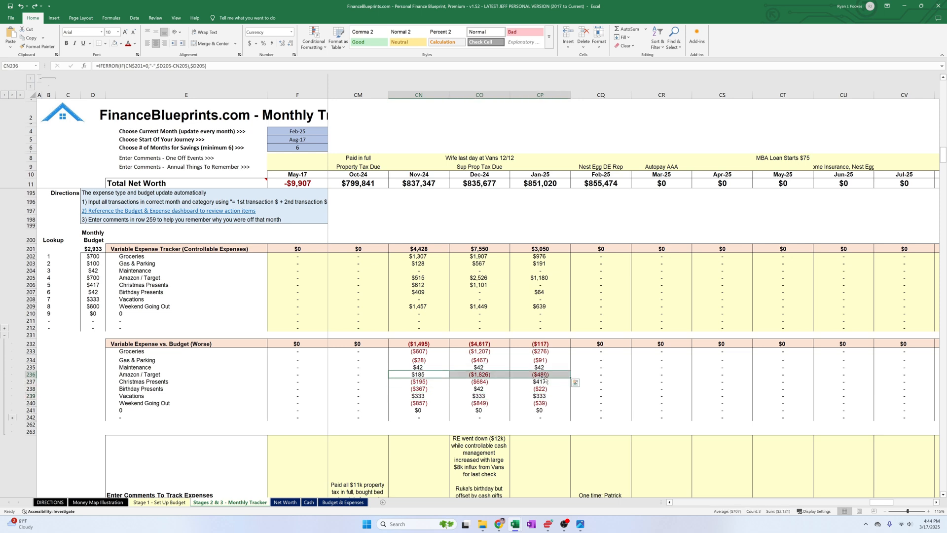
drag(420, 351, 540, 350)
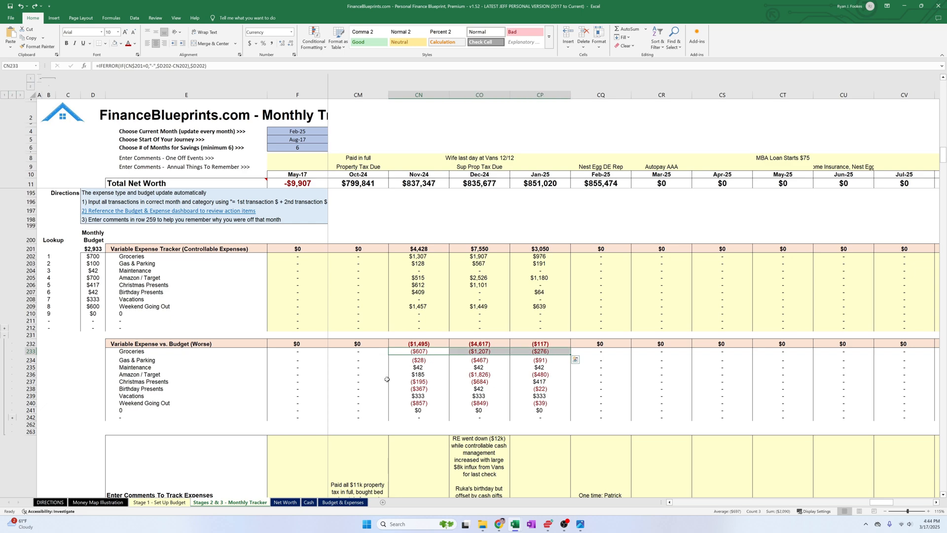
- Open the Budget & Expenses dashboard and review the $ vs. Bud figures for all variable expenses and the three largest overspends
click(343, 502)
scroll(474, 296, down, 6)
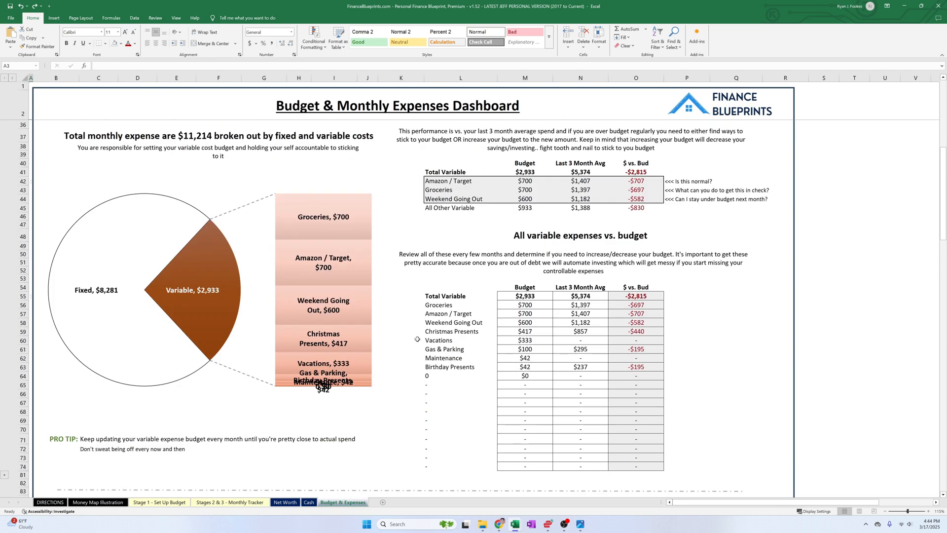
drag(654, 304, 641, 375)
drag(627, 182, 643, 199)
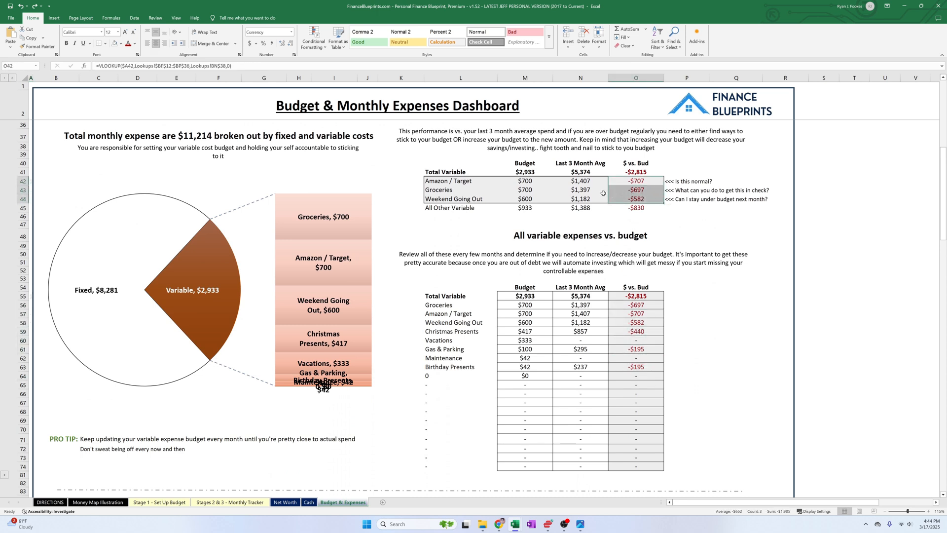
- Return to the Stage 1 - Set Up Budget sheet and review the items under Child & Health Care Total and Food Total
click(232, 503)
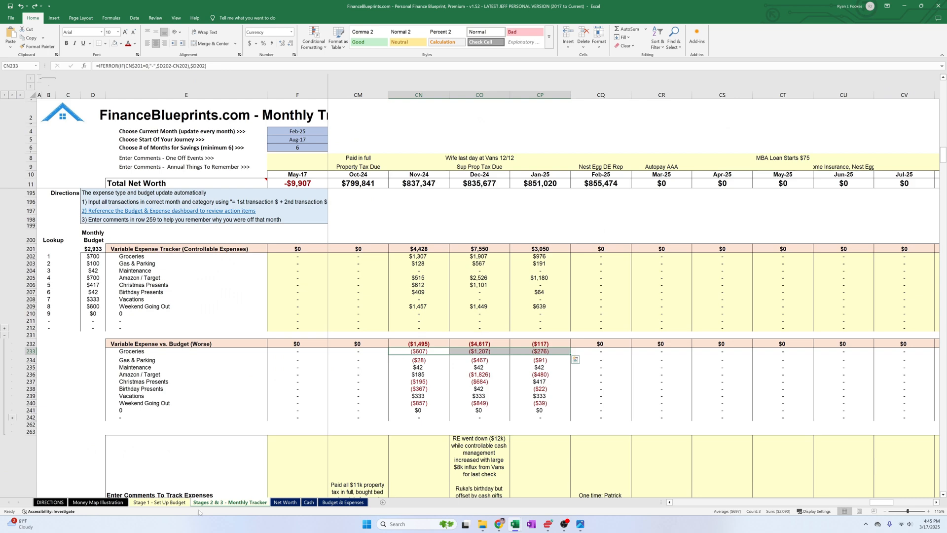
click(162, 503)
click(330, 241)
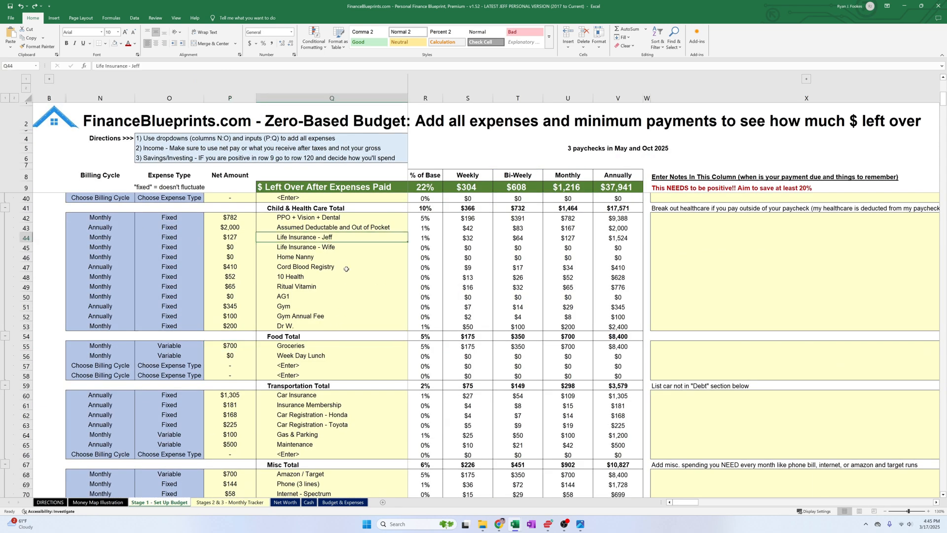
click(346, 268)
click(305, 343)
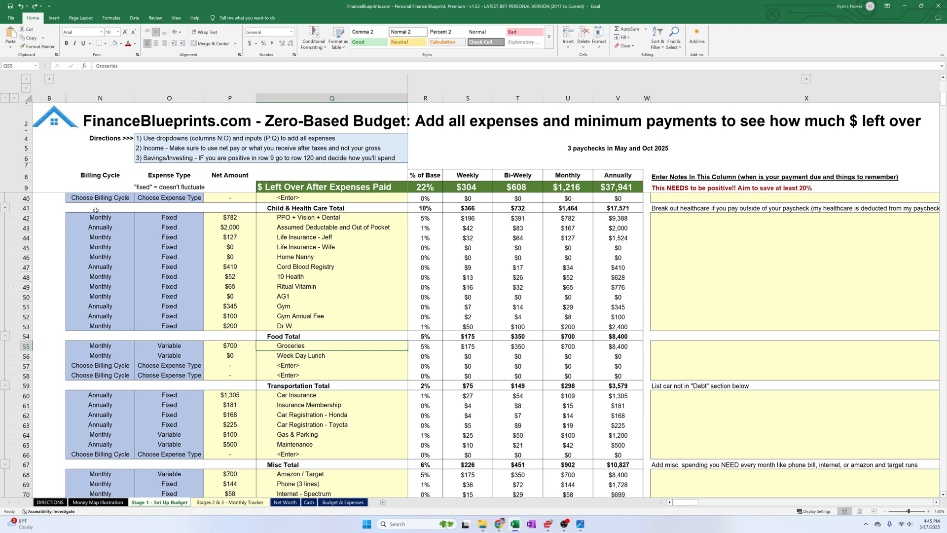
drag(311, 219, 326, 322)
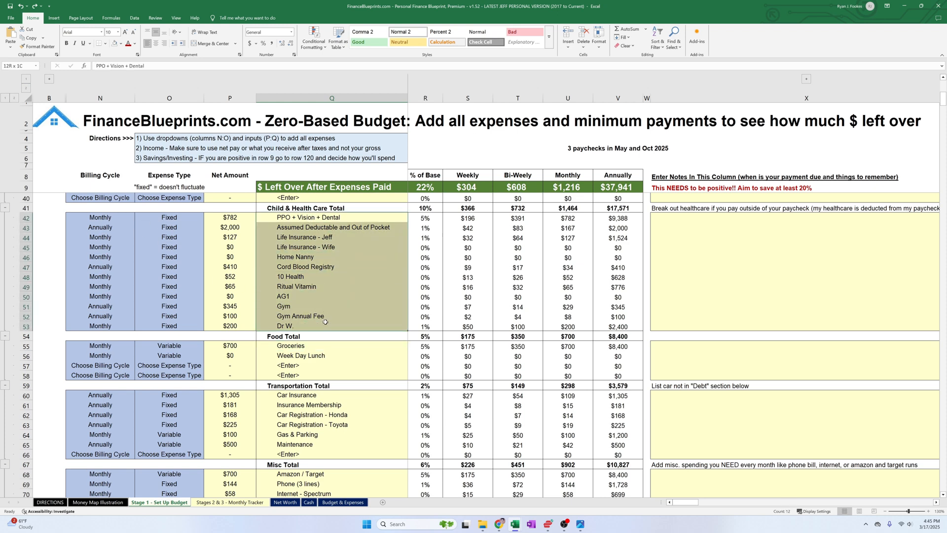
drag(283, 347, 293, 374)
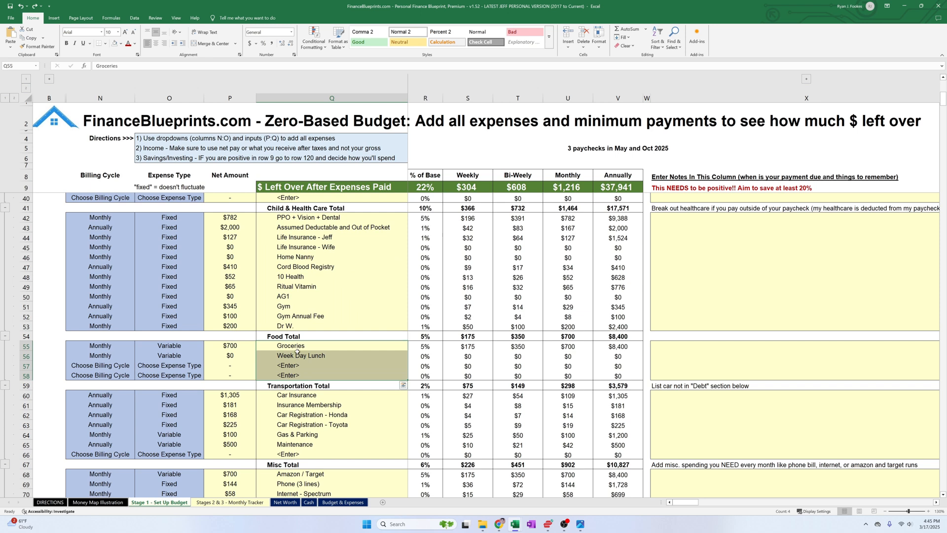
- Inspect the Groceries expense type options, keeping Variable, and compare the expense types of the surrounding budget items
click(178, 345)
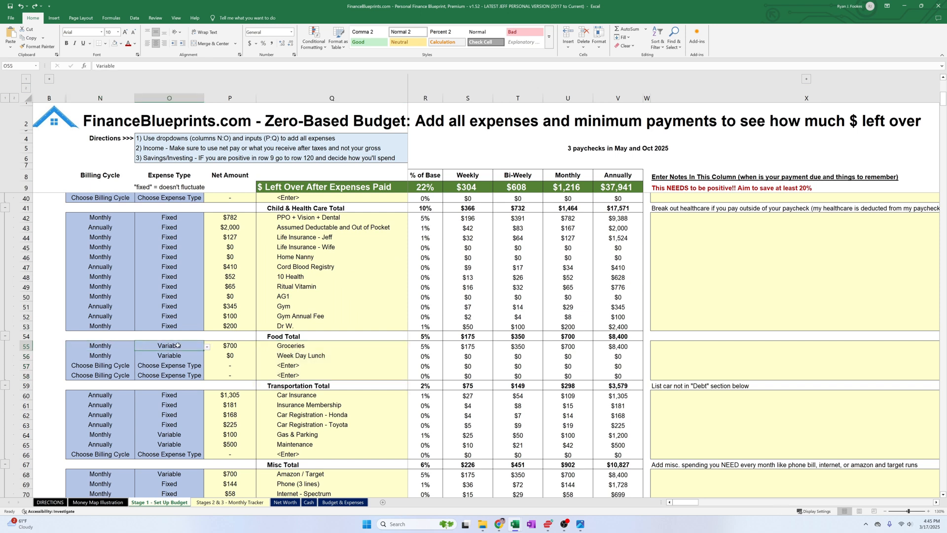
key(alt+Down)
key(Return)
drag(169, 256, 314, 439)
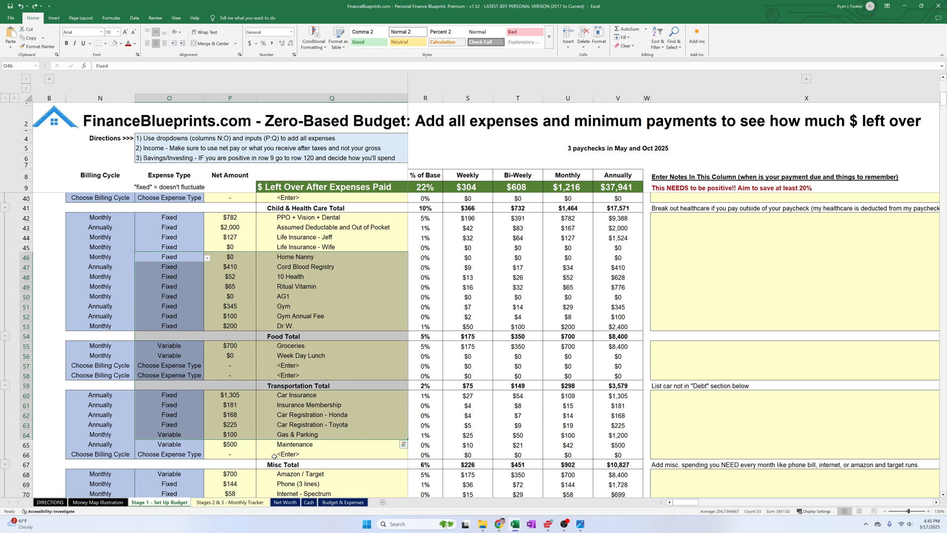
- On the Monthly Tracker sheet, review the variable expense categories and check the average Groceries spending for November 2024 through January 2025
click(229, 502)
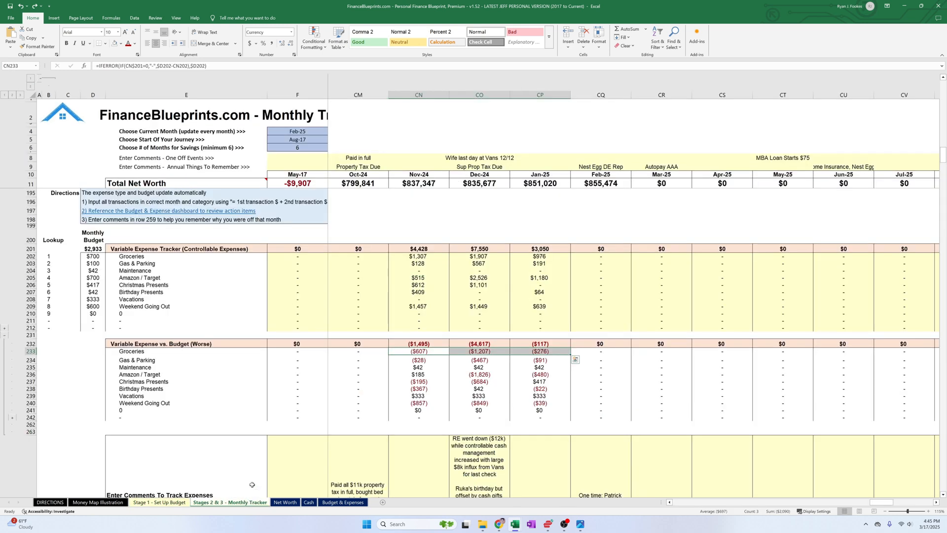
click(33, 249)
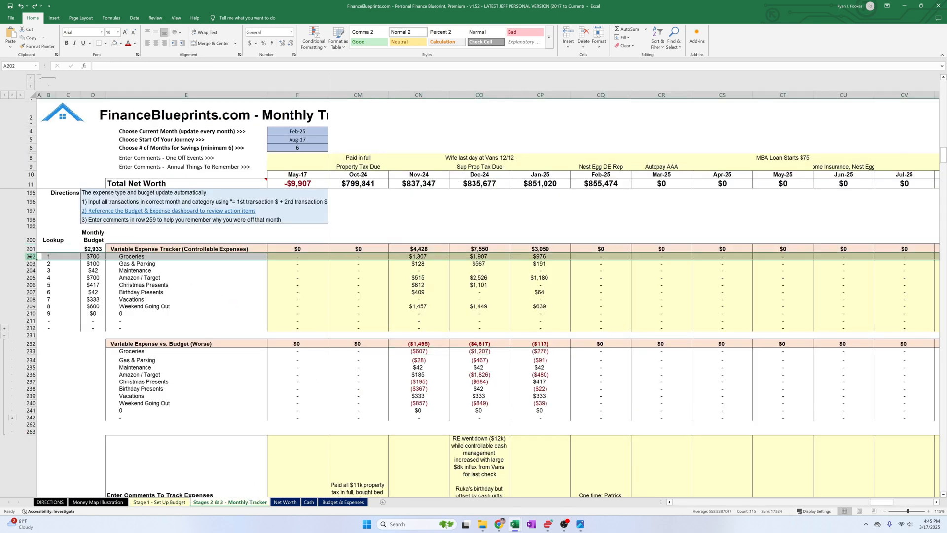
drag(133, 321, 146, 260)
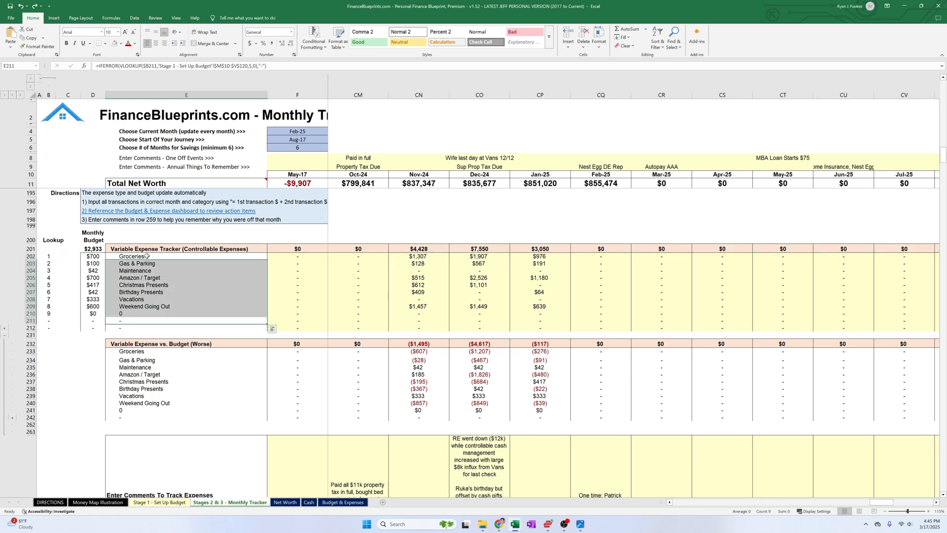
click(534, 263)
click(430, 255)
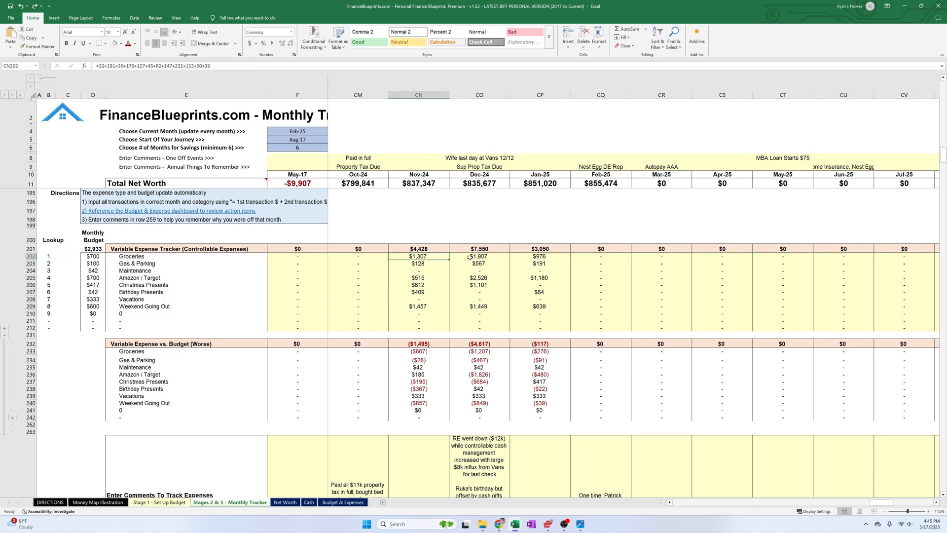
mouse_move(530, 256)
mouse_down()
mouse_move(493, 256)
mouse_move(541, 257)
mouse_up()
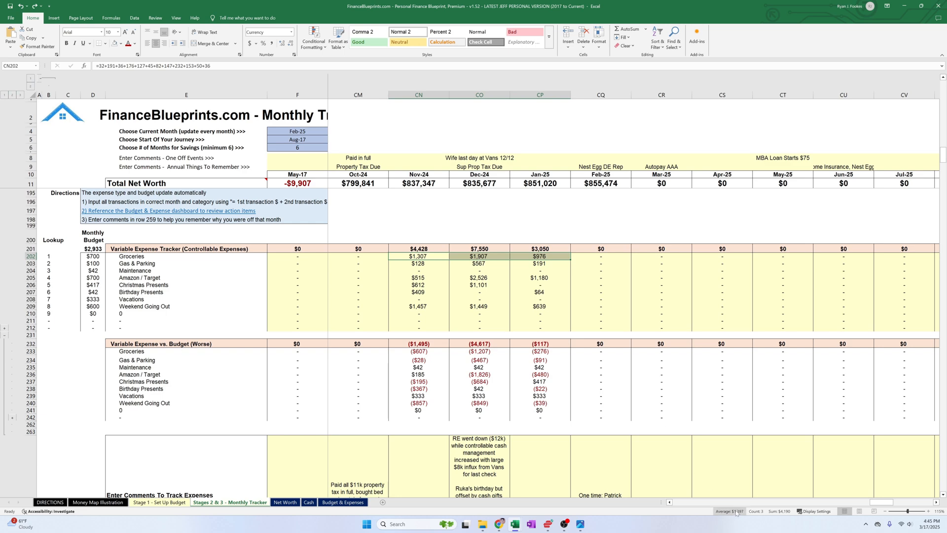
- Set the Groceries net amount to $1,400 on the Stage 1 - Set Up Budget sheet and check the amounts left over after expenses
click(152, 502)
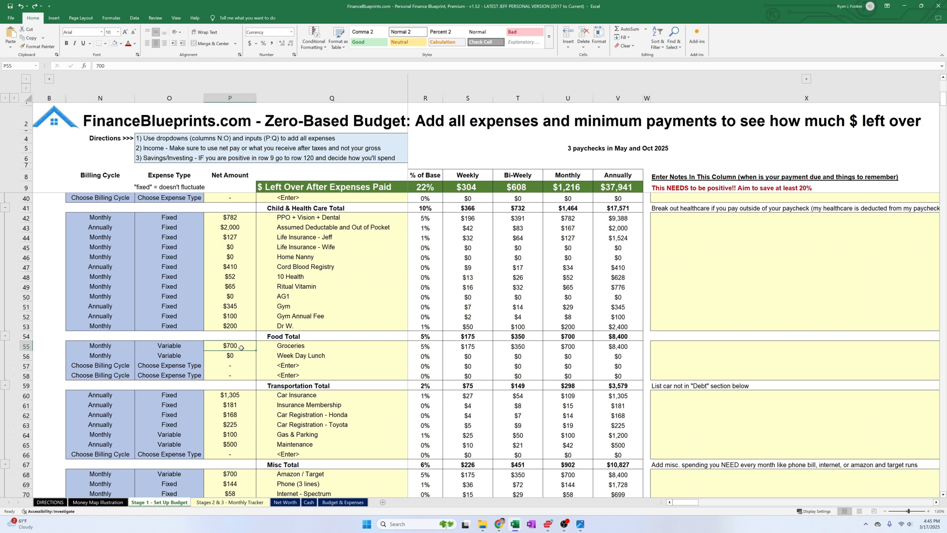
text(1400)
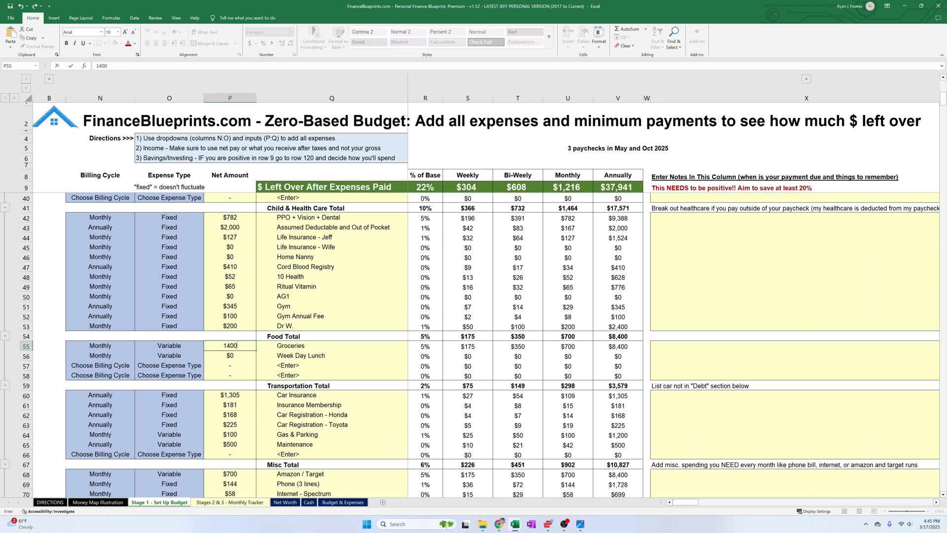
key(Return)
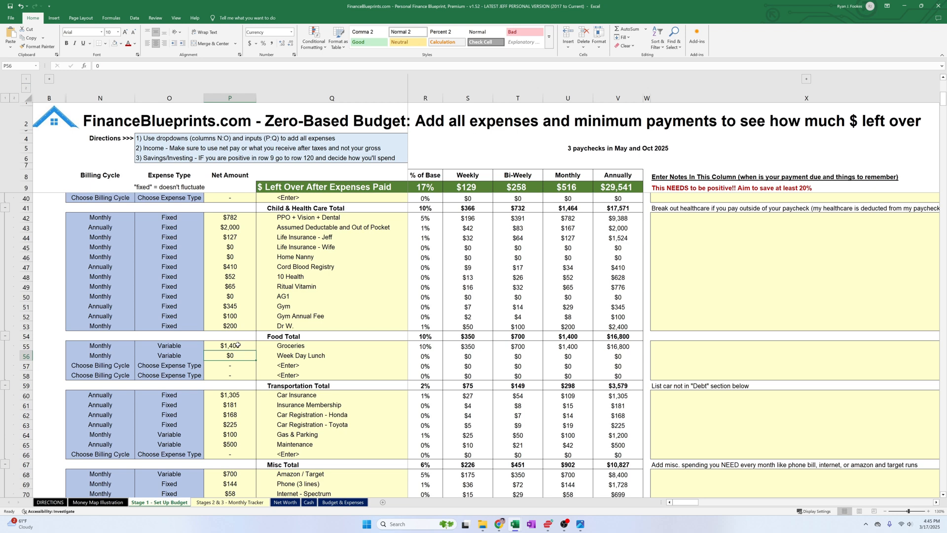
drag(457, 189, 606, 193)
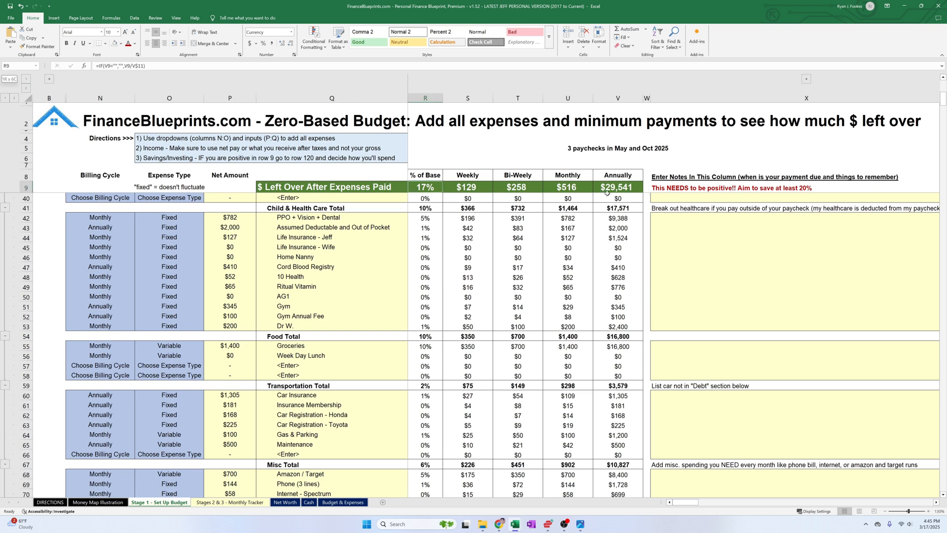
- Go to the DIRECTIONS sheet and review Stages 1 through 6 of the personal finance blueprint
scroll(607, 193, up, 10)
click(50, 502)
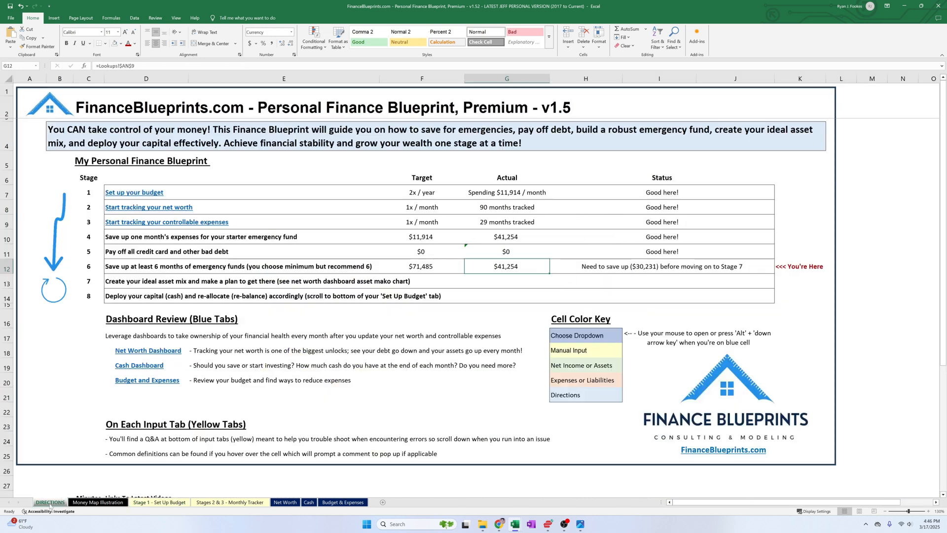
click(96, 193)
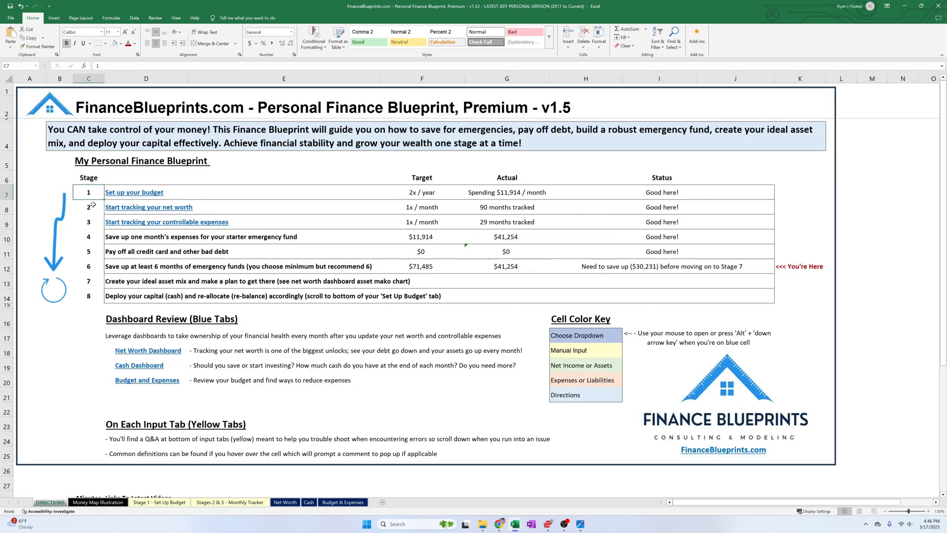
click(93, 205)
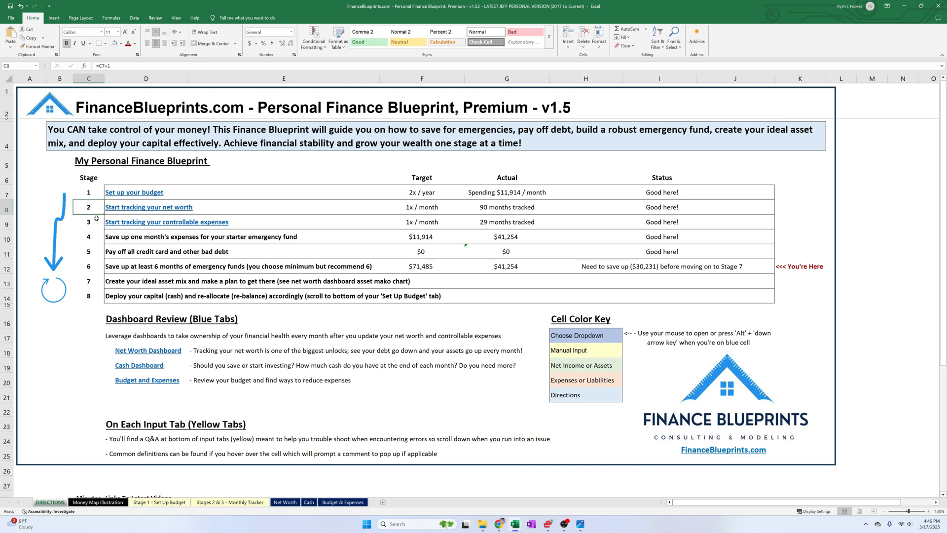
click(92, 222)
click(89, 230)
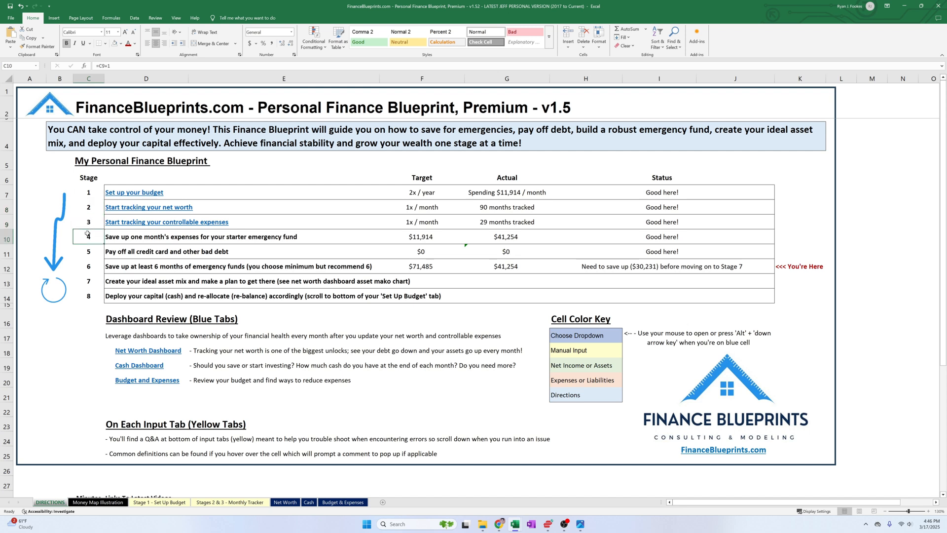
drag(90, 263, 93, 240)
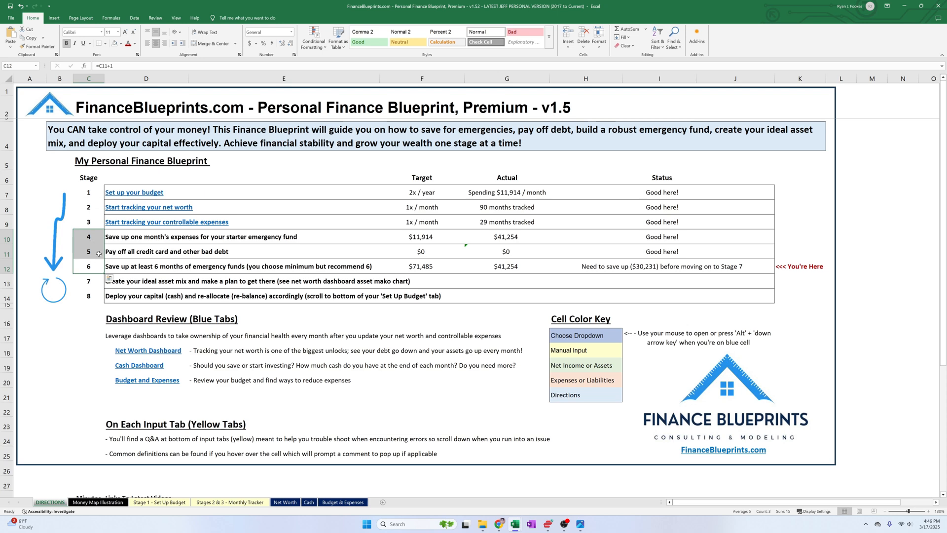
- On the Stage 1 - Set Up Budget sheet, review the expense types of the Housing and Child & Health Care items
click(182, 503)
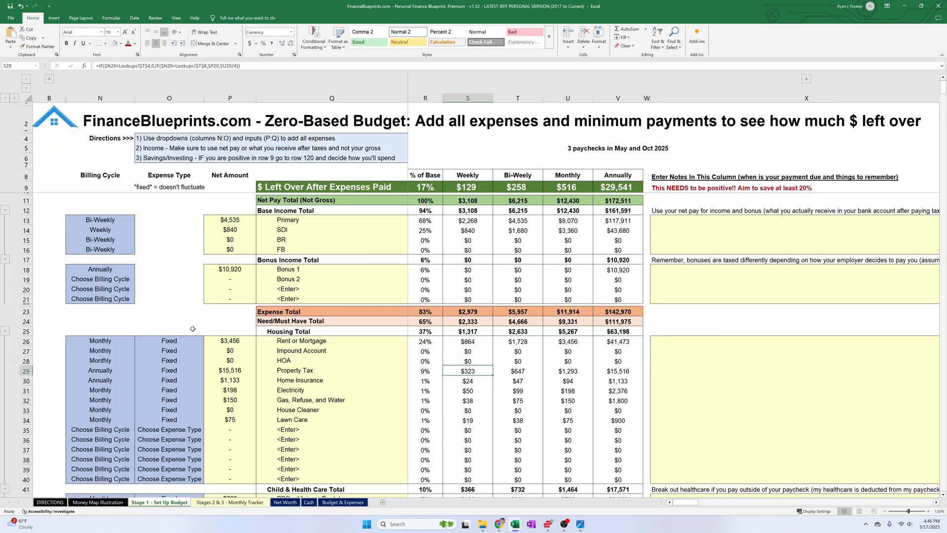
scroll(196, 341, down, 4)
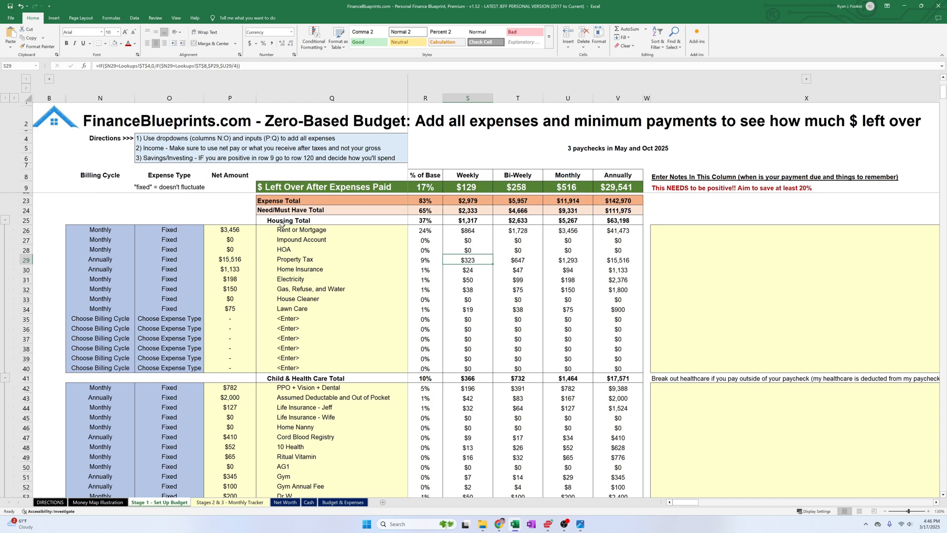
drag(177, 229, 175, 307)
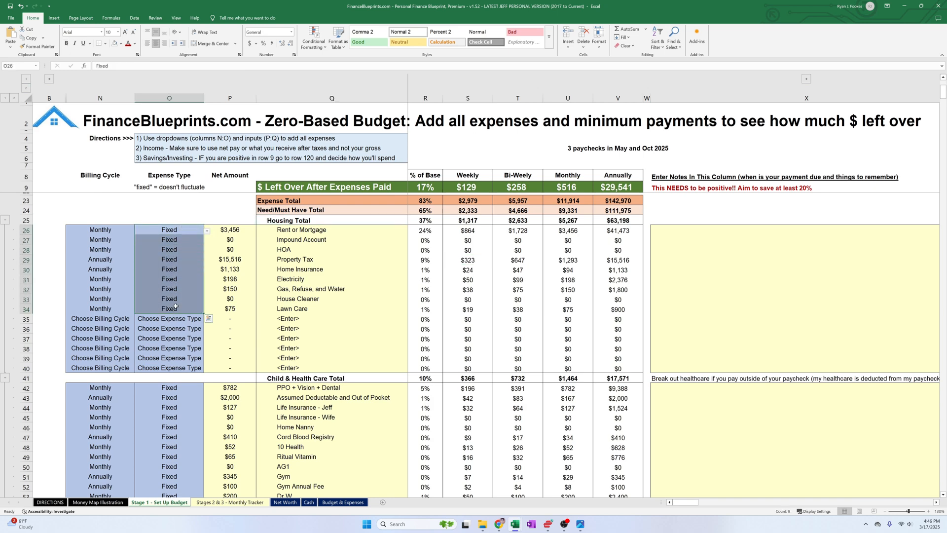
scroll(175, 303, down, 5)
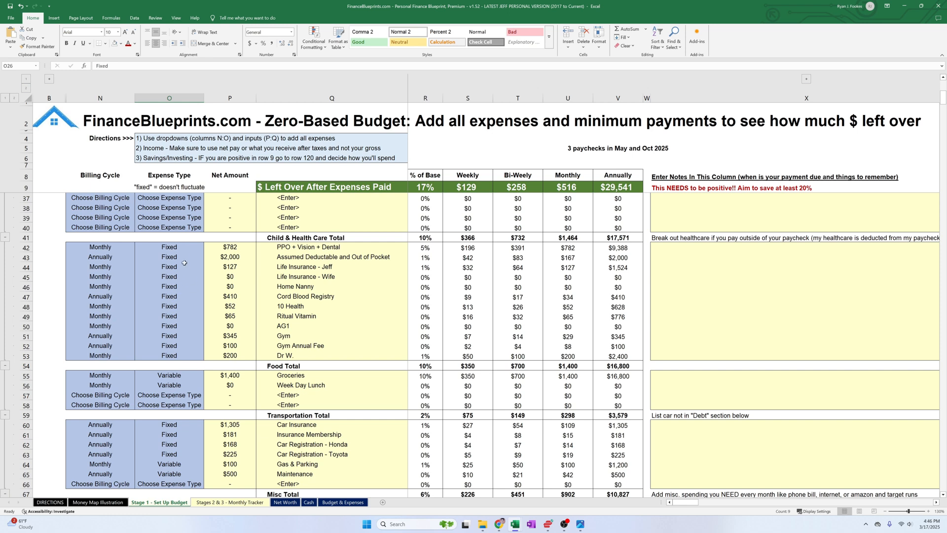
drag(179, 246, 180, 352)
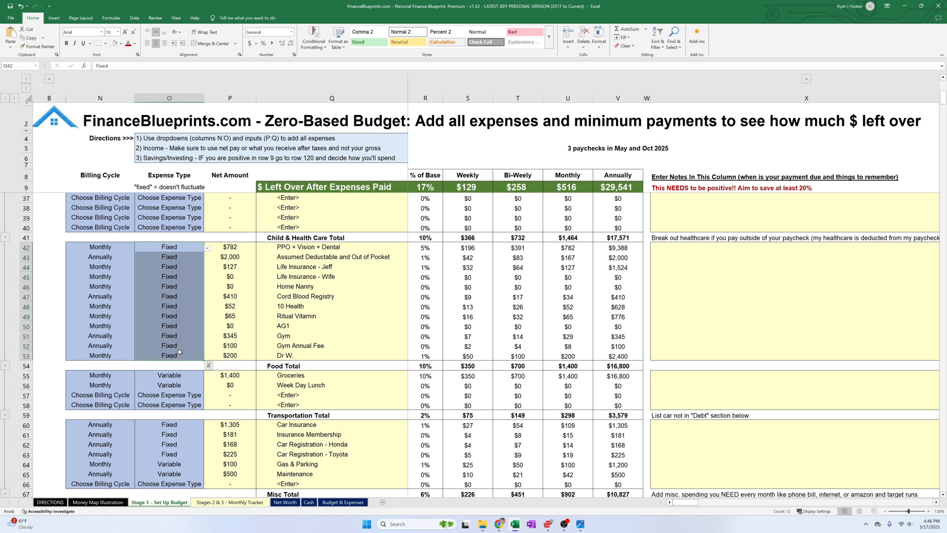
click(183, 284)
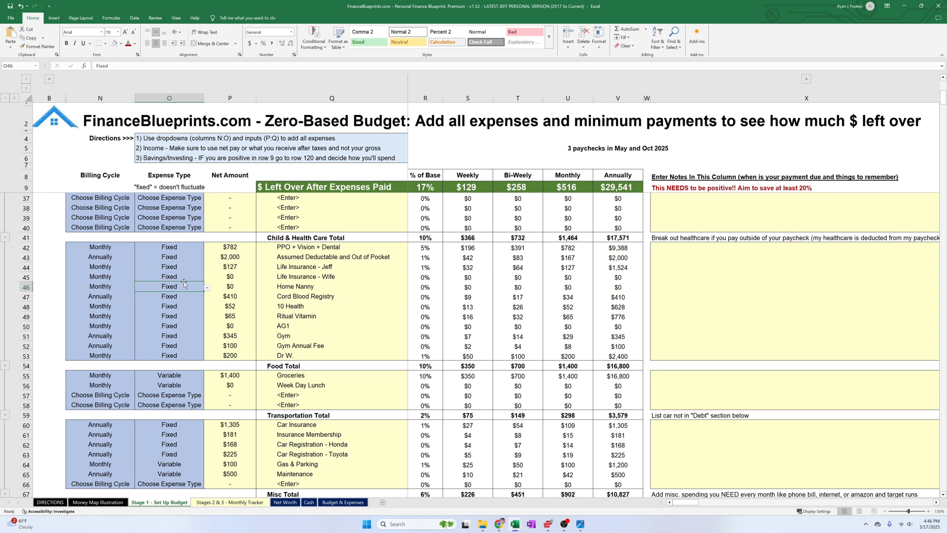
- Review the Groceries and Week Day Lunch items under Food Total, and set the Groceries net amount to $700
scroll(185, 289, down, 2)
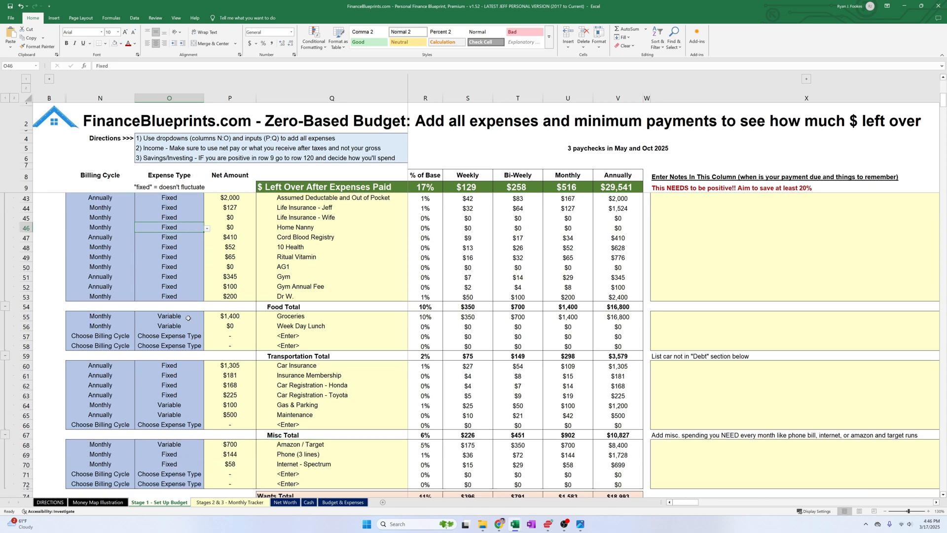
click(287, 316)
click(287, 326)
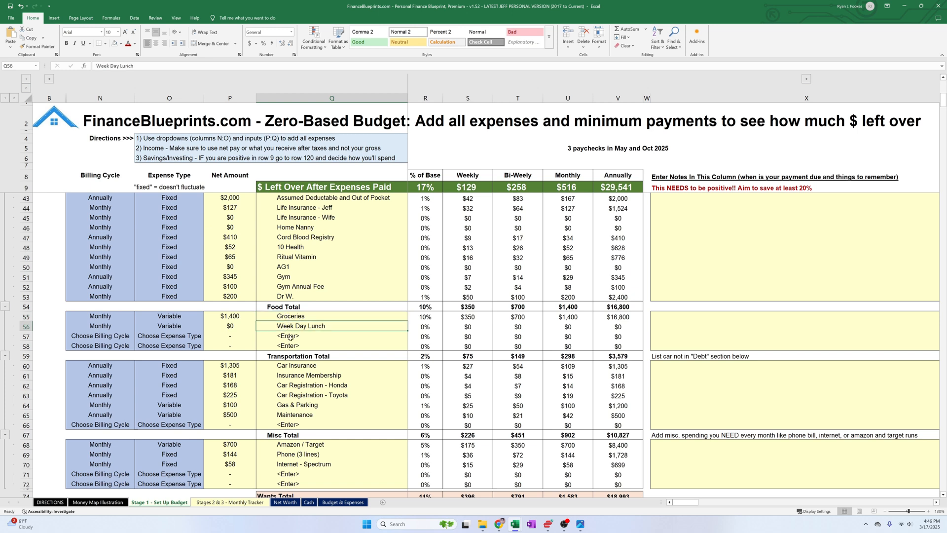
click(238, 317)
text(700)
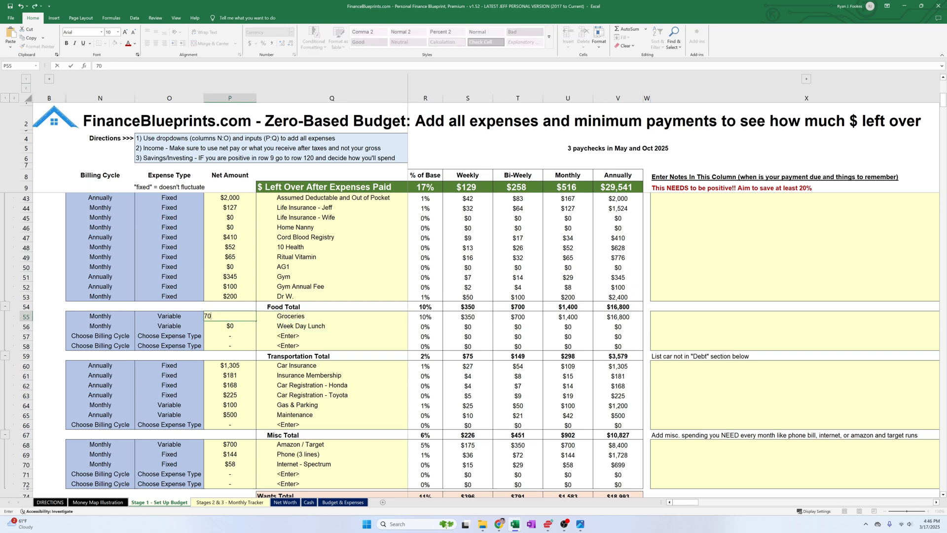
key(Return)
- Review the Transportation items from Car Insurance to Maintenance, comparing which expense types are fixed and which are variable
scroll(303, 296, down, 3)
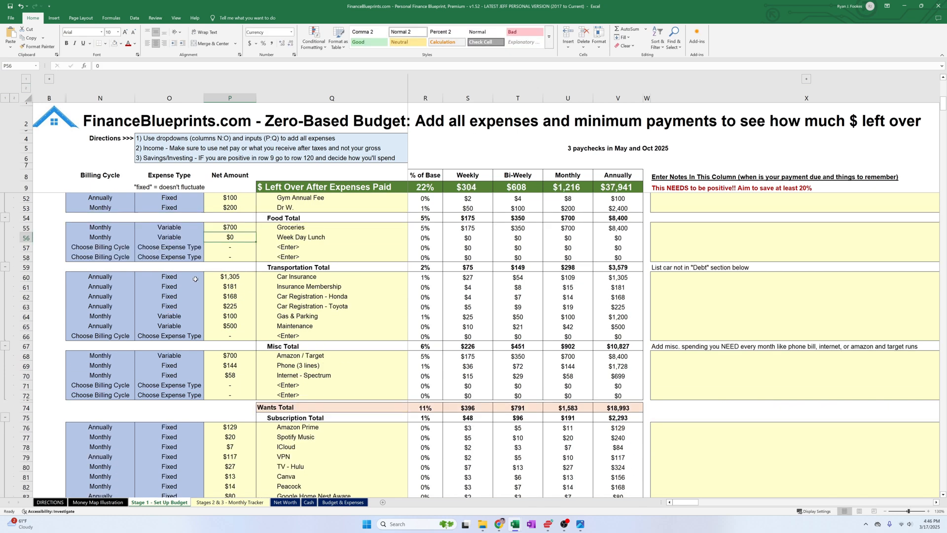
click(295, 276)
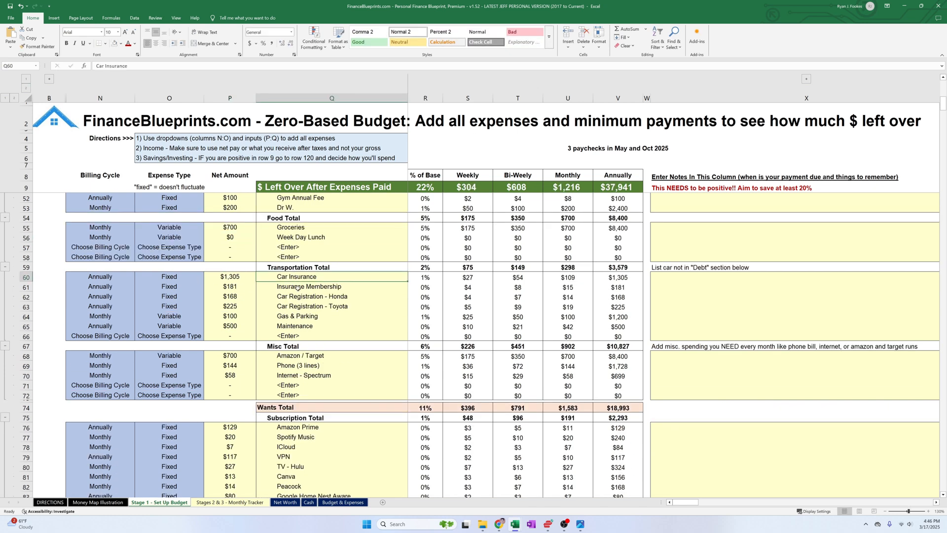
click(297, 288)
click(300, 297)
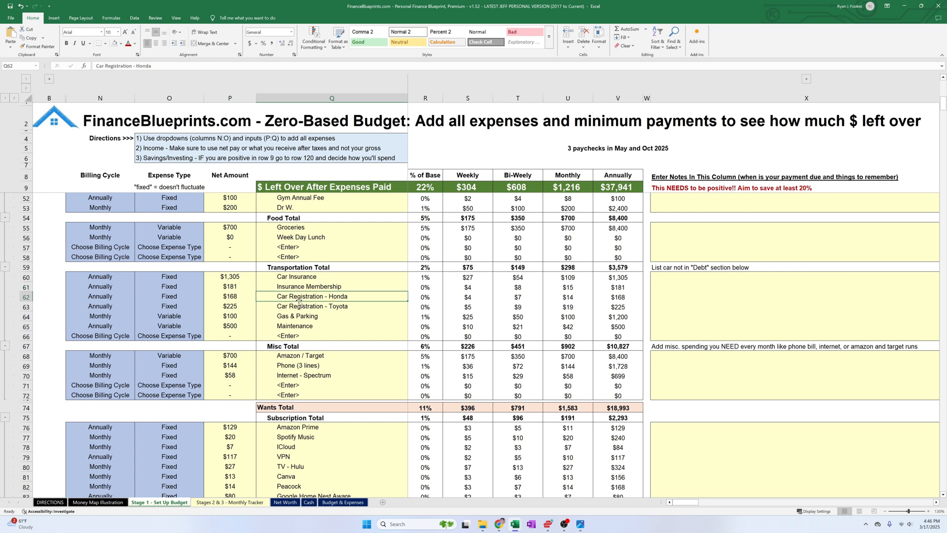
drag(171, 306, 180, 277)
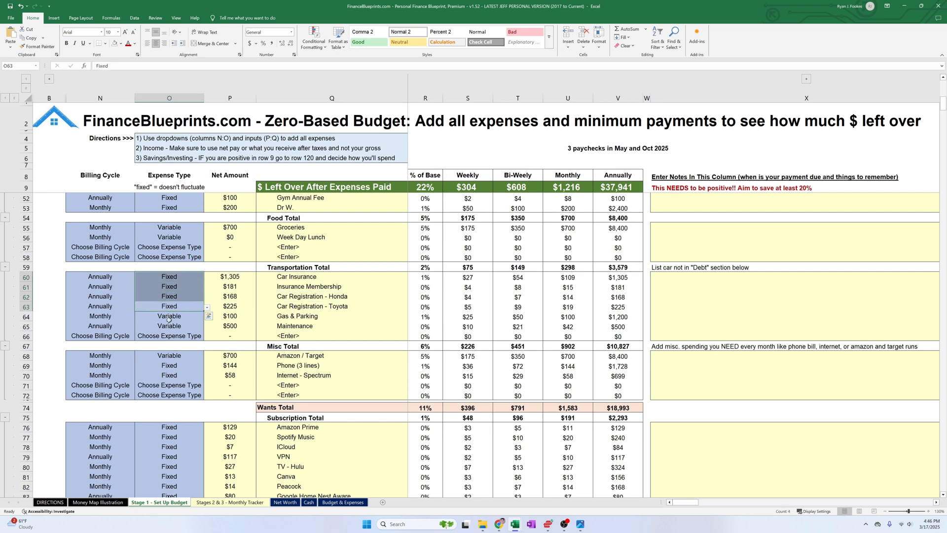
drag(169, 320, 169, 327)
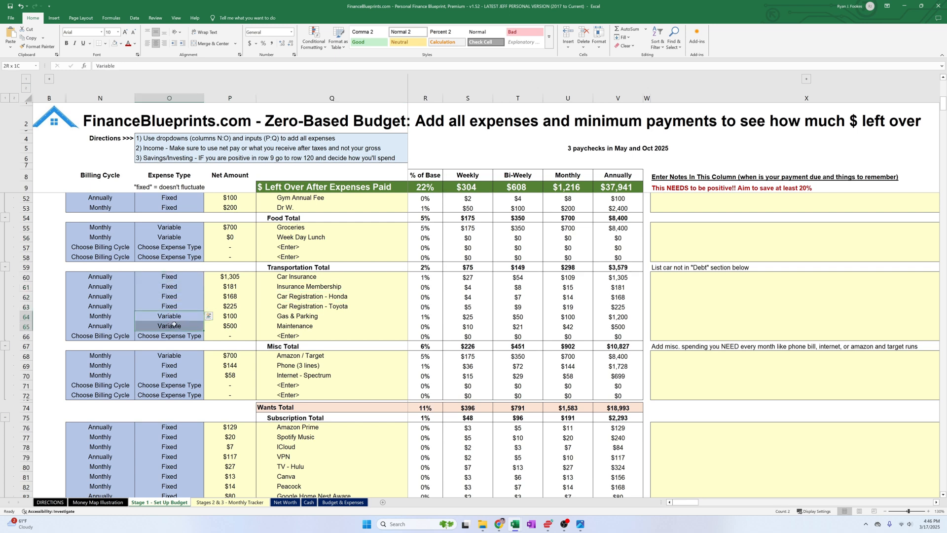
click(307, 327)
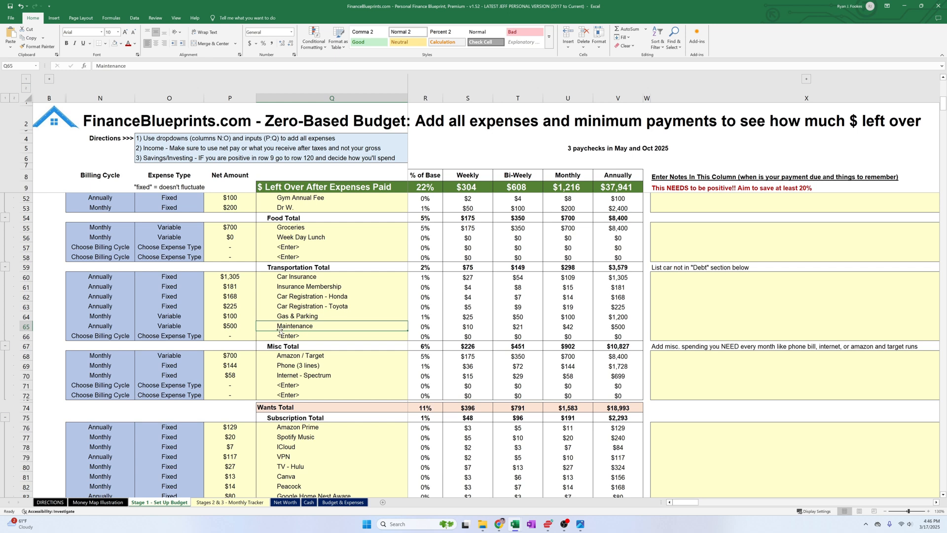
- Examine the expense type and net amount of Amazon / Target and the expense types of Phone and Internet under Misc Total
click(180, 353)
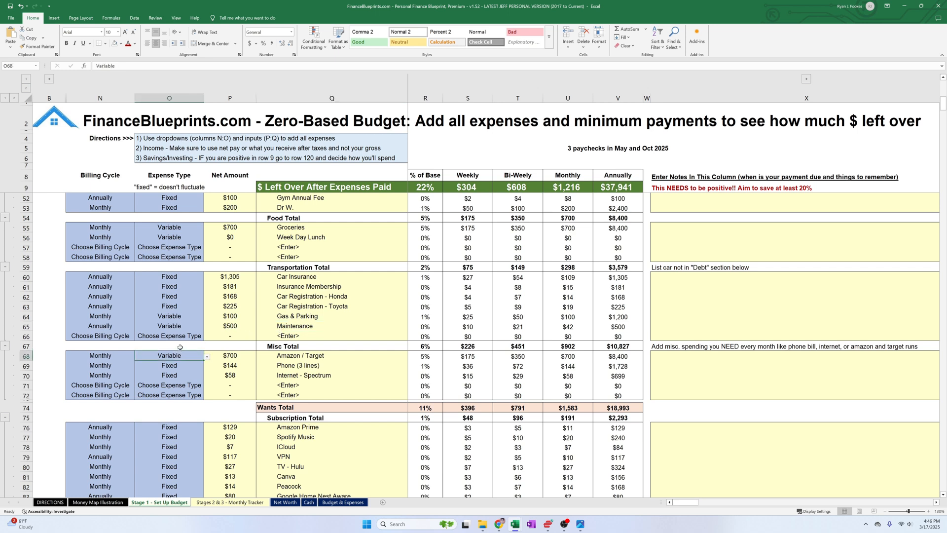
click(233, 353)
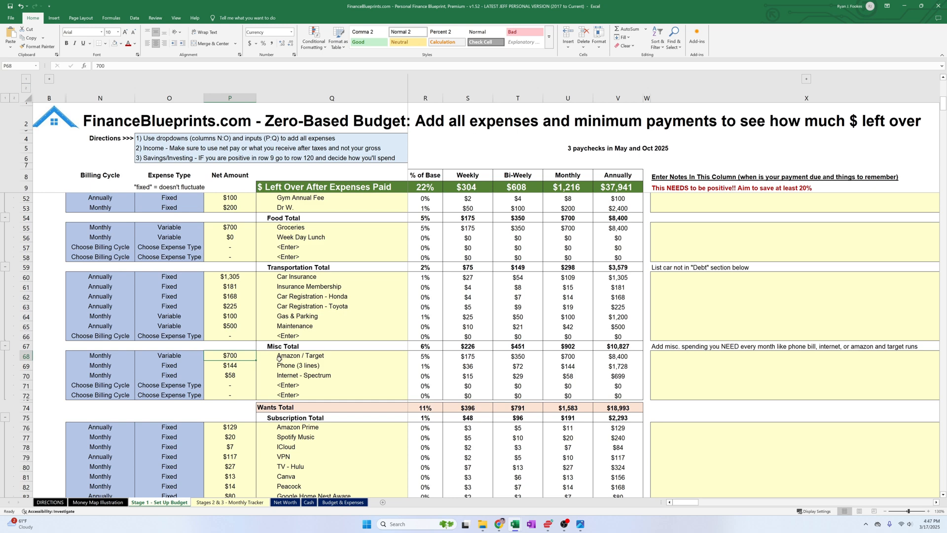
scroll(280, 361, down, 3)
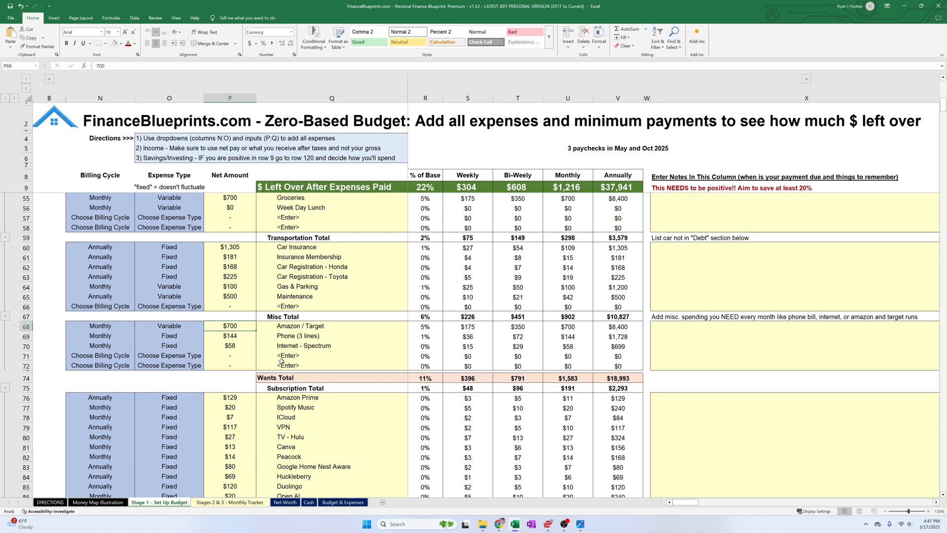
click(291, 276)
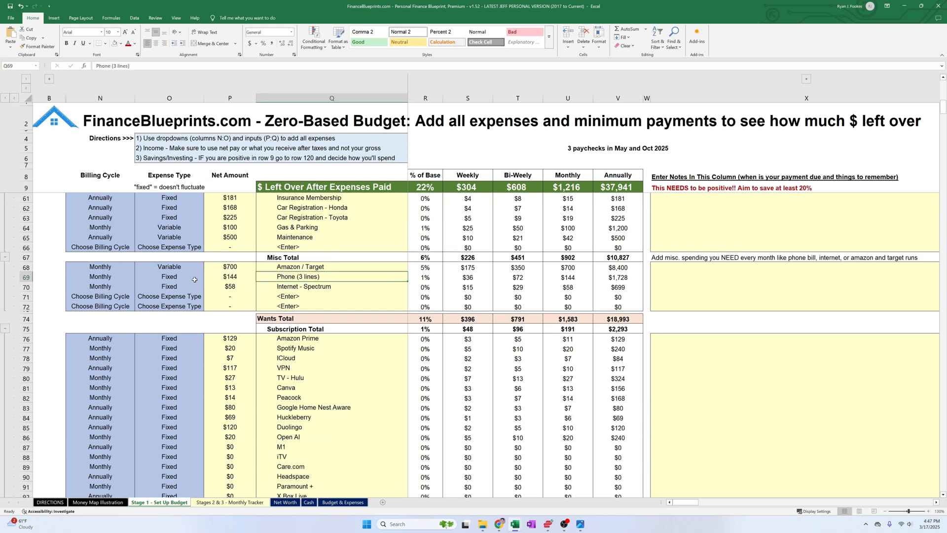
drag(194, 278, 194, 287)
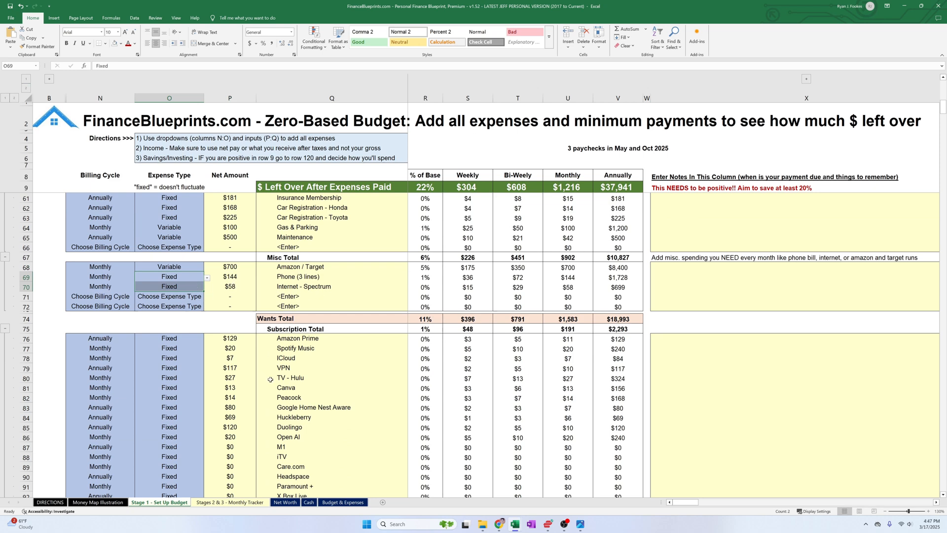
- Review the expense types under Subscription Total and the net amounts of the subscriptions from M1 through Amazon Kindle
scroll(270, 379, down, 4)
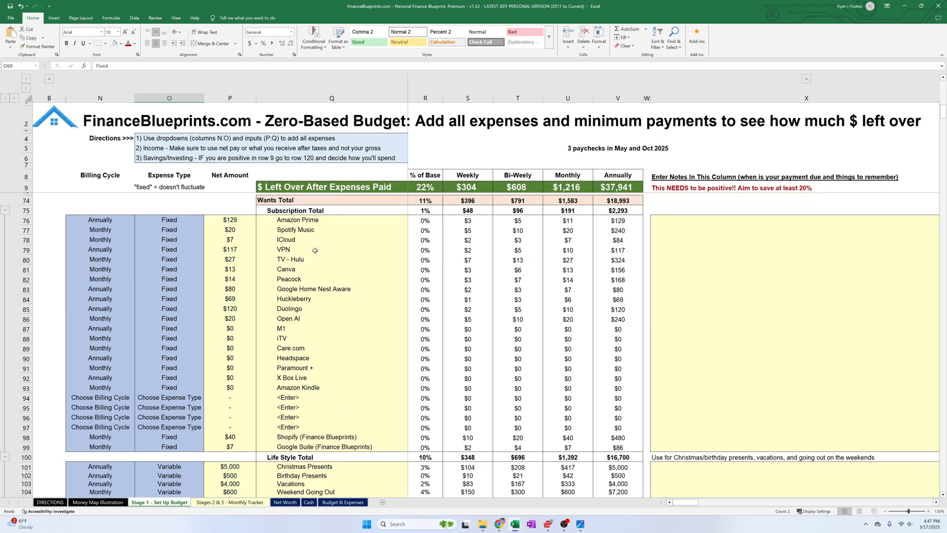
drag(192, 222, 191, 387)
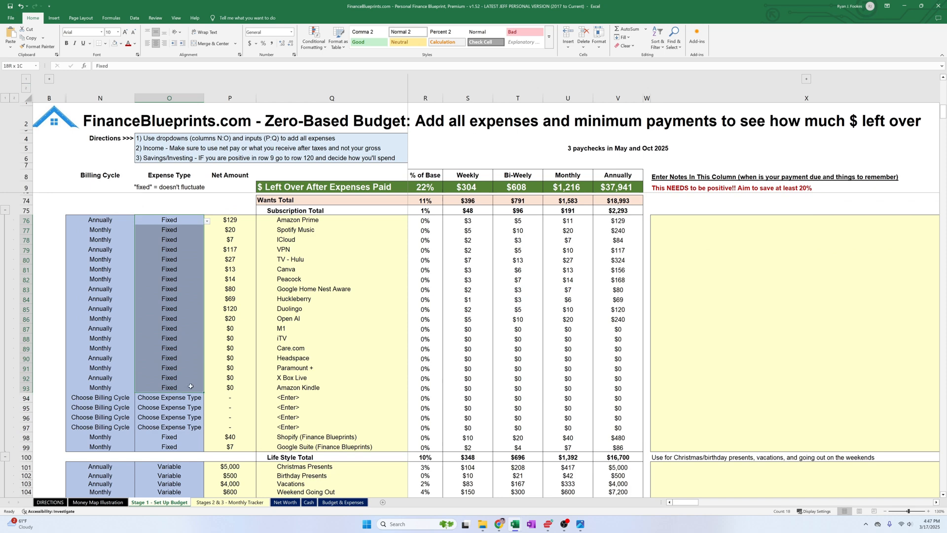
scroll(191, 386, down, 3)
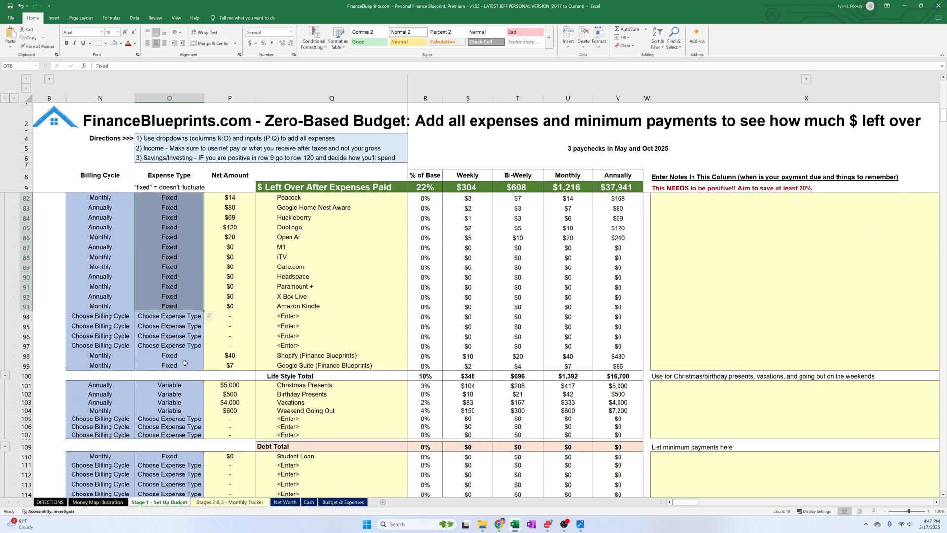
scroll(185, 363, up, 2)
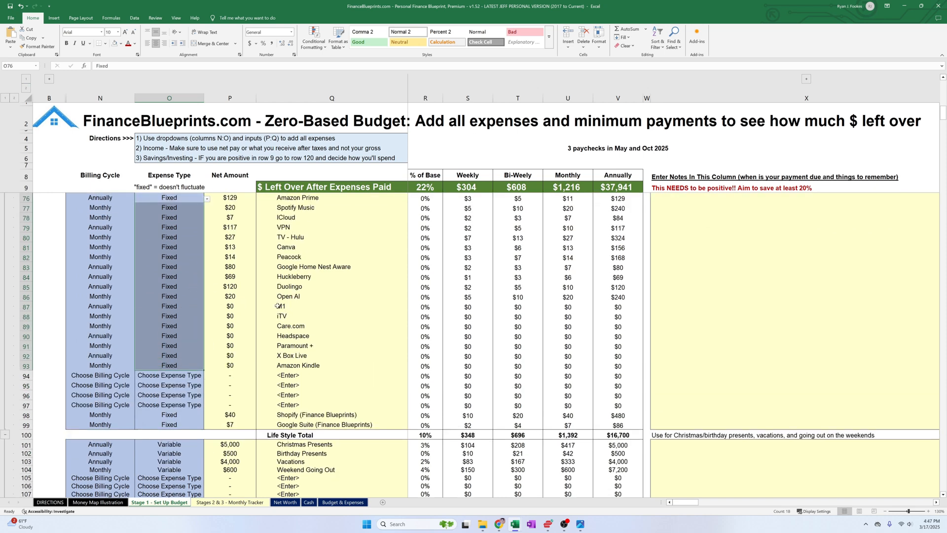
drag(241, 306, 297, 363)
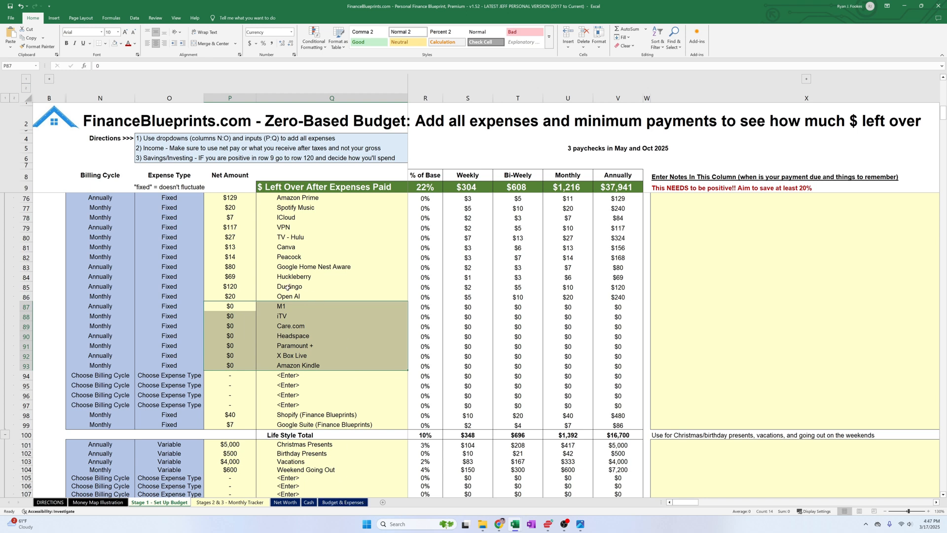
- Test a $0 net amount for the Huckleberry subscription, check the amounts left over after expenses, and undo the change
click(239, 280)
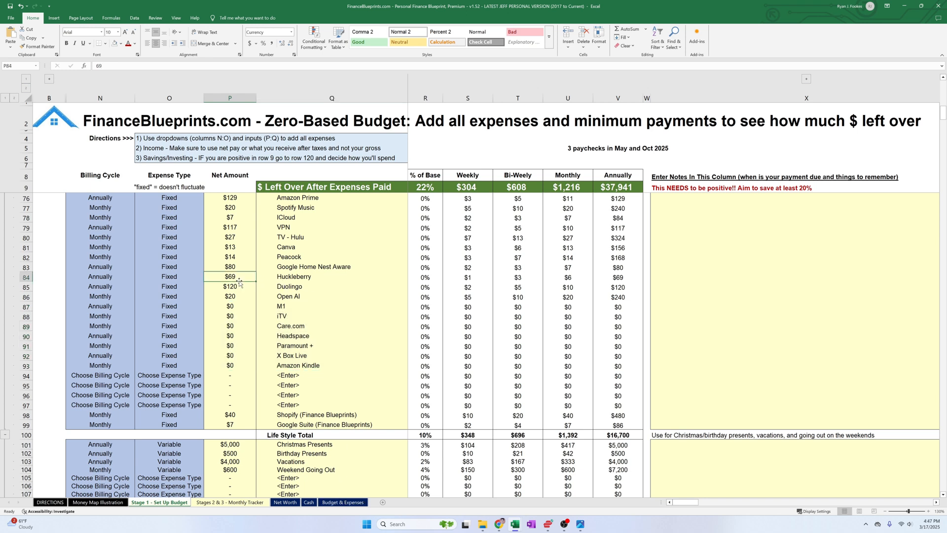
text(0)
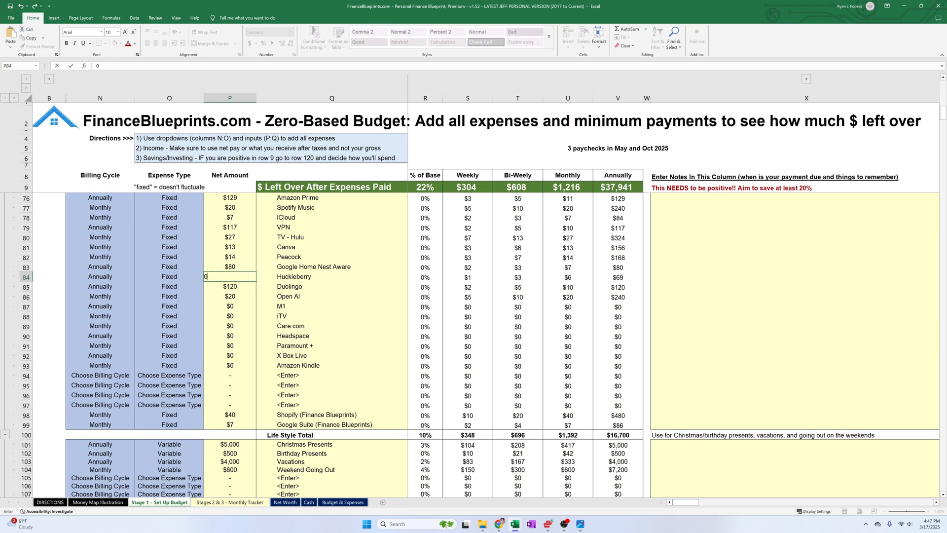
key(Return)
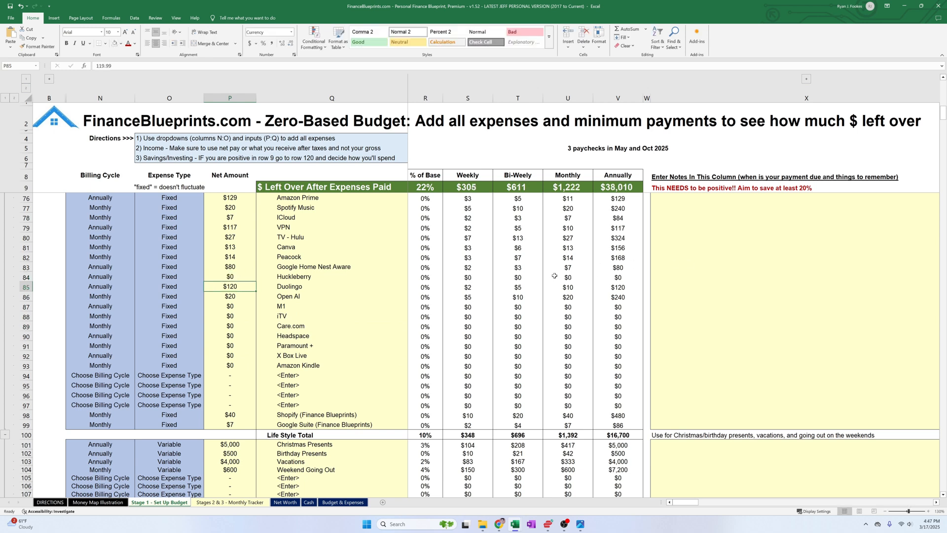
key(ctrl+z)
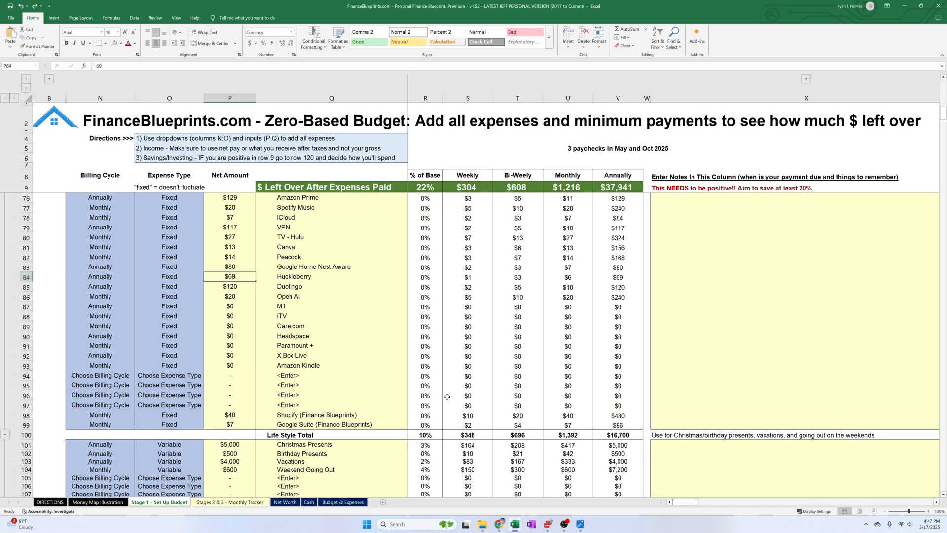
- Review the Life Style Total items, checking the net amounts and annual billing cycles of Christmas Presents, Birthday Presents and Vacations
scroll(446, 395, down, 4)
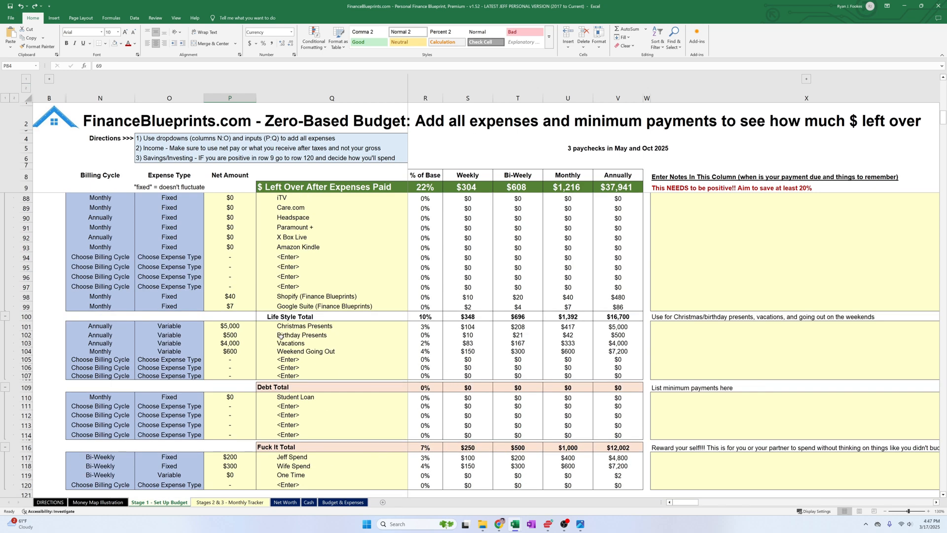
scroll(281, 336, down, 2)
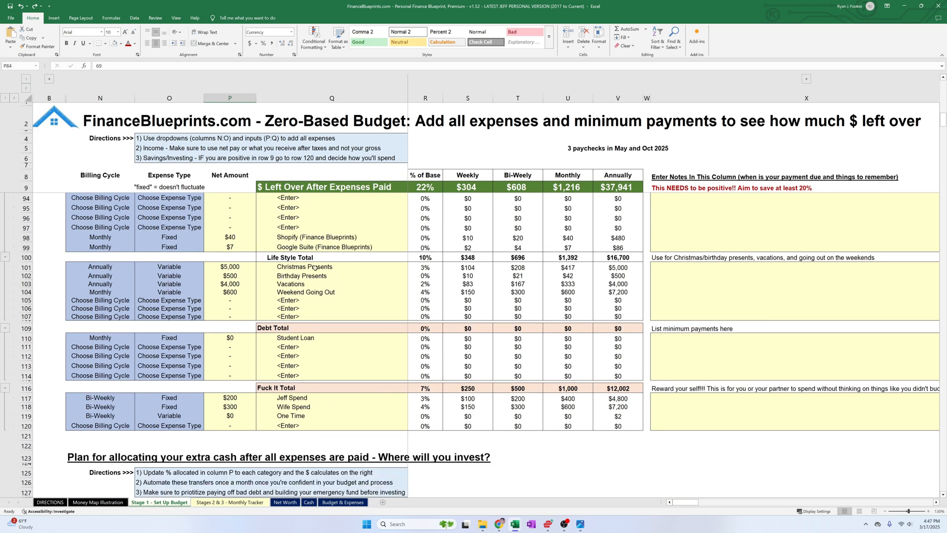
click(310, 267)
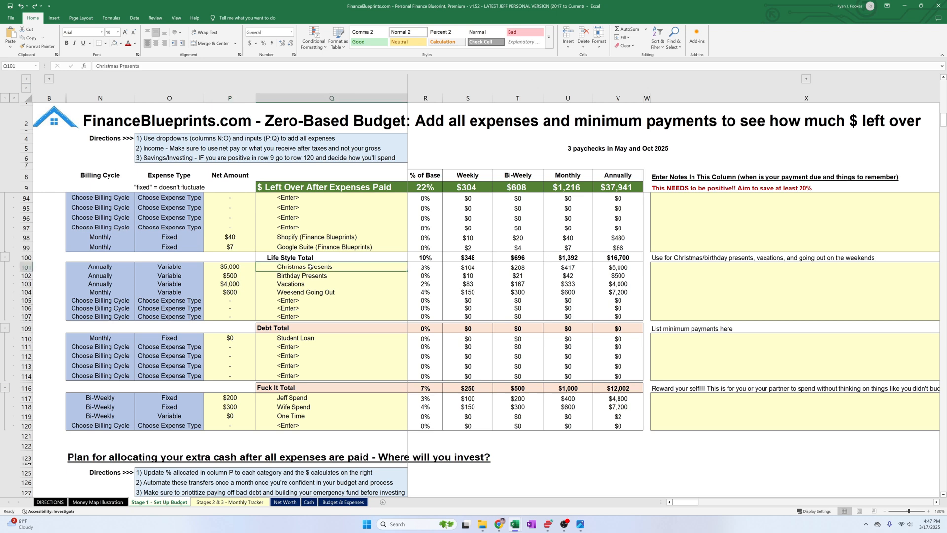
click(230, 267)
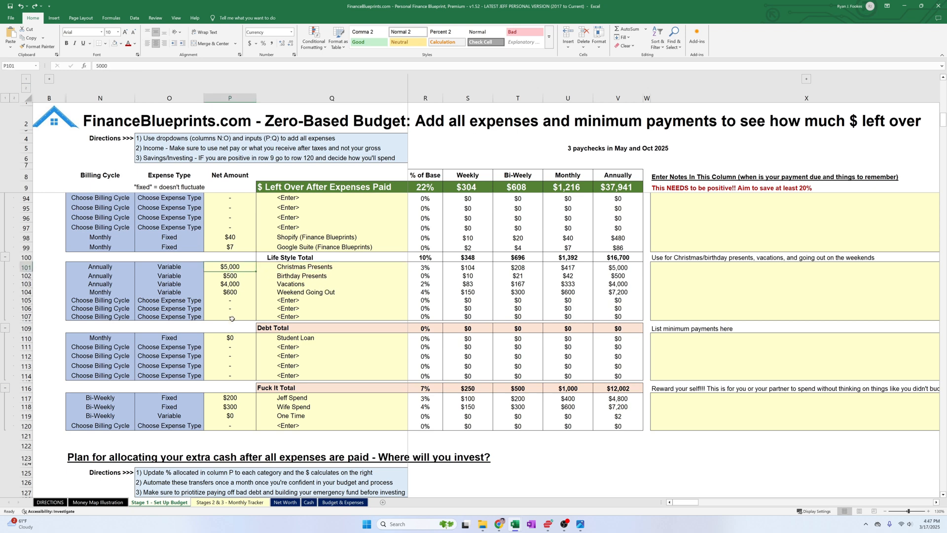
click(213, 275)
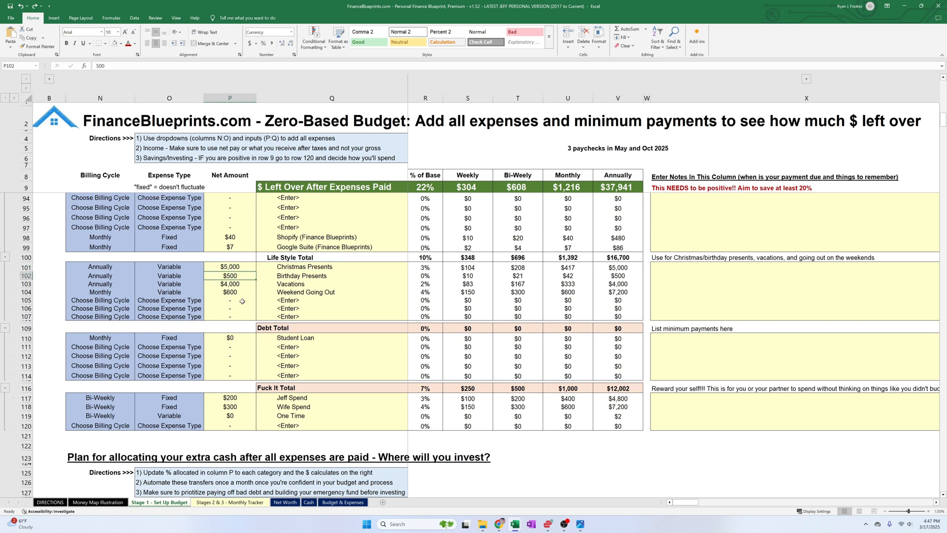
drag(106, 267, 111, 281)
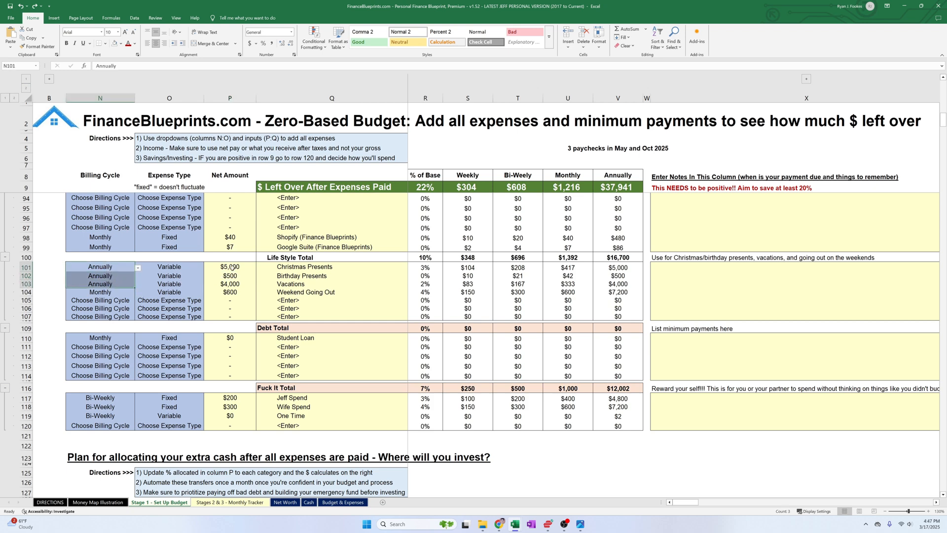
drag(230, 266, 232, 284)
click(233, 285)
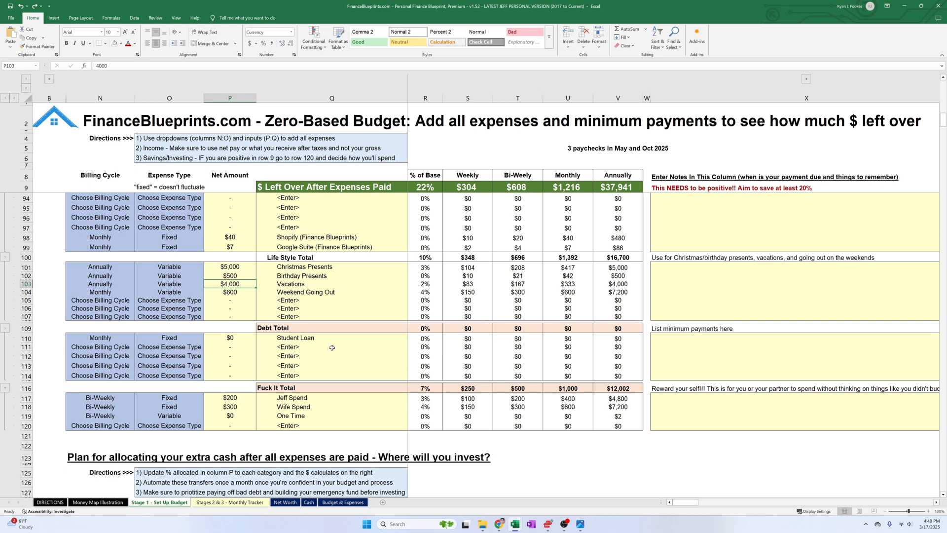
- Examine Student Loan under Debt Total and the expense types of the personal spending and One Time rows in the last expense category
click(276, 338)
click(179, 400)
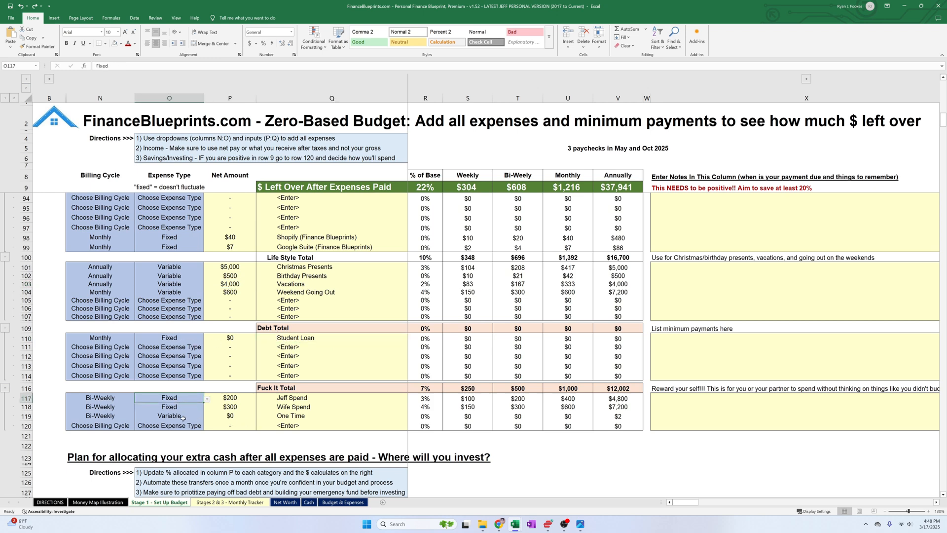
click(180, 417)
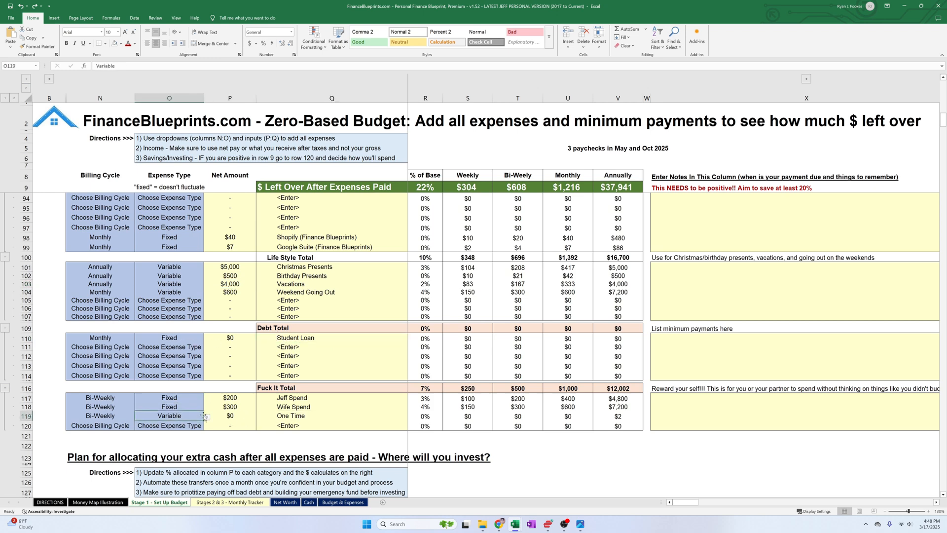
drag(306, 399, 360, 417)
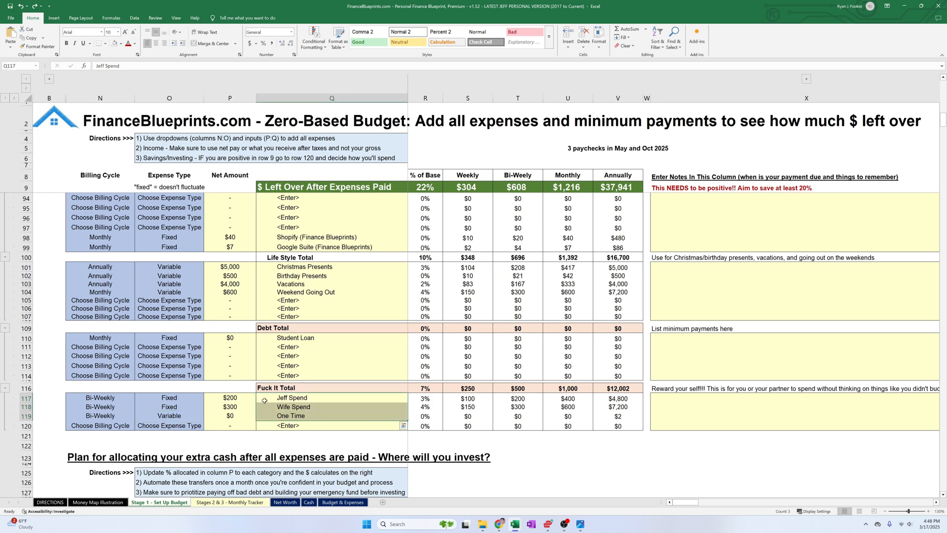
drag(295, 400, 299, 405)
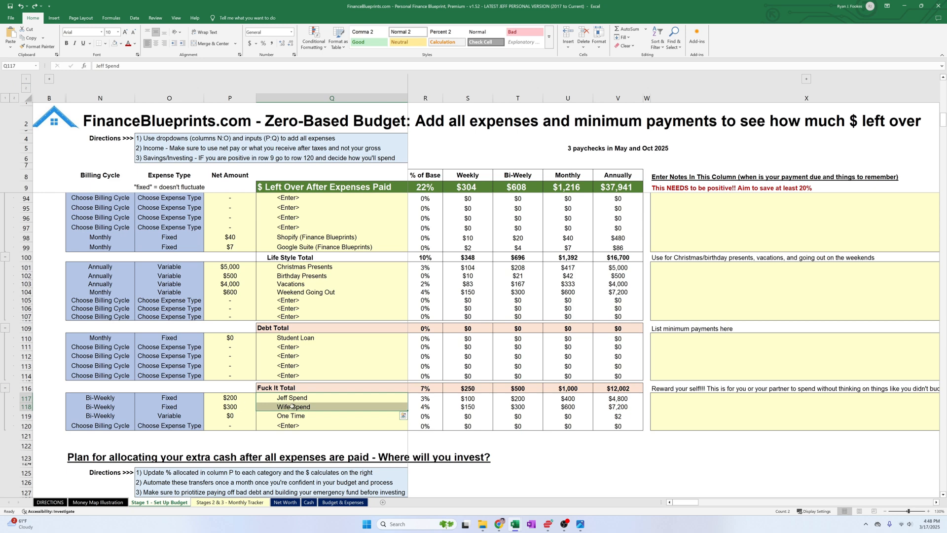
- Examine the start of the Stages 2 & 3 Monthly Tracker, including the liquidity marks of the cash accounts
click(230, 502)
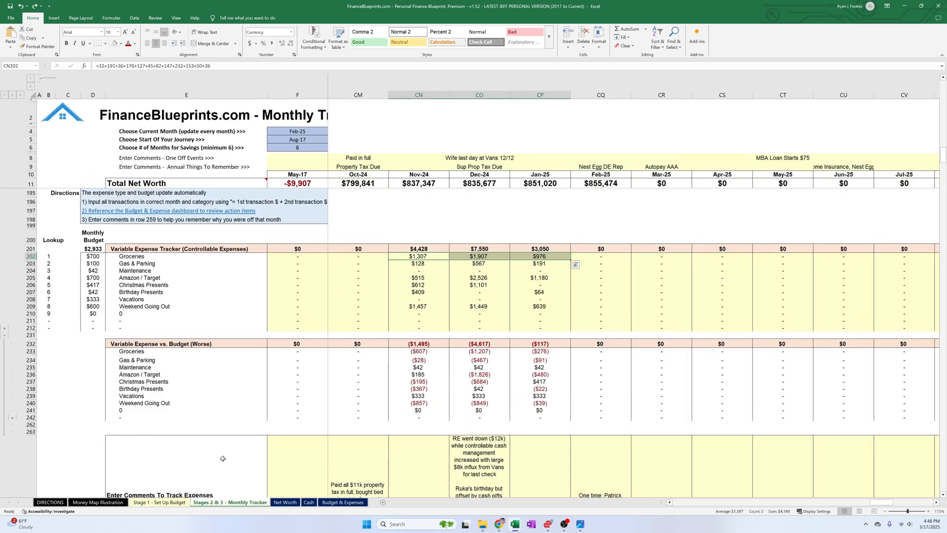
scroll(144, 358, up, 10)
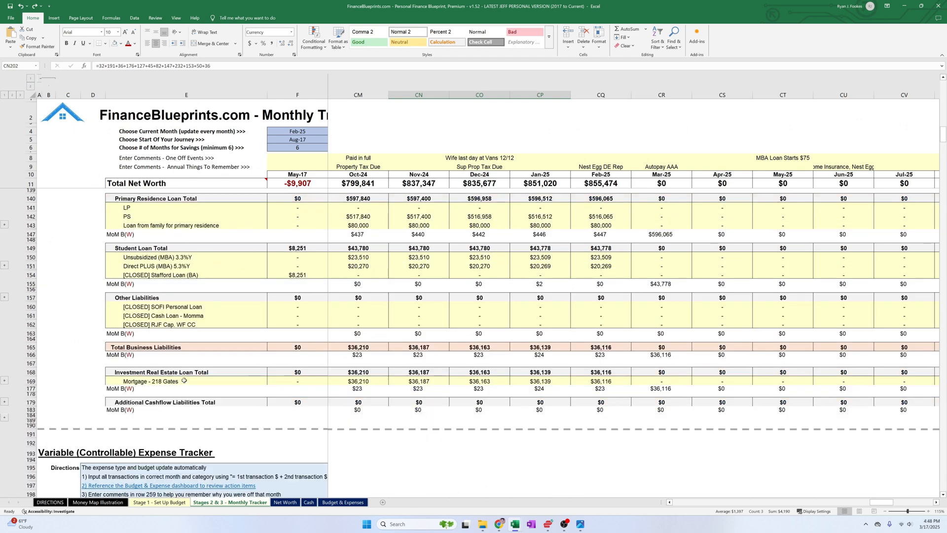
key(ctrl+Home)
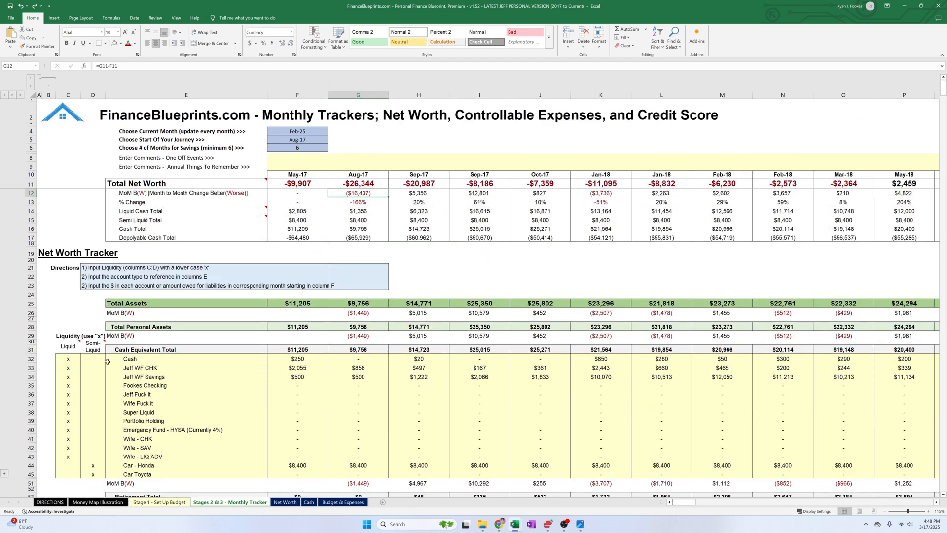
click(73, 365)
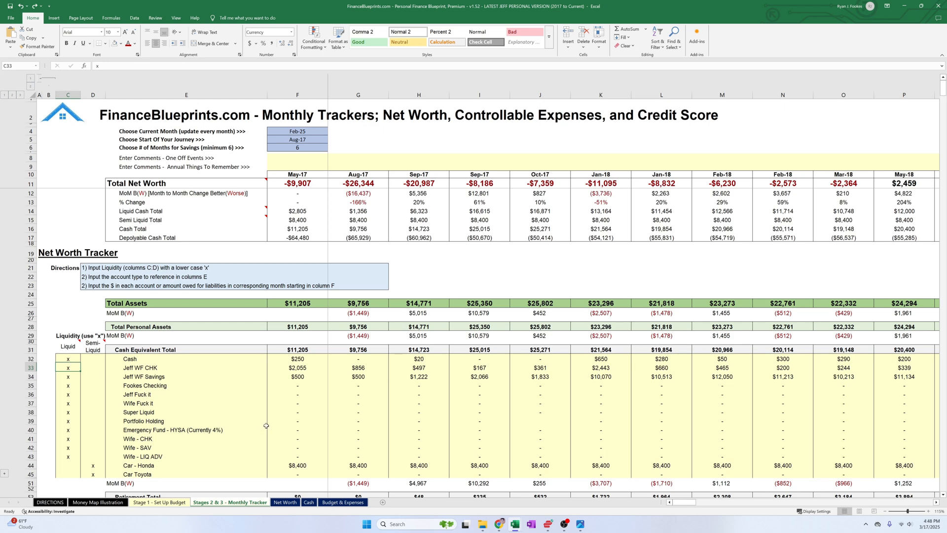
- Compare the Net Worth dashboard's charts with the Monthly Tracker that feeds them, focusing on the trailing 12 months of net worth
click(285, 503)
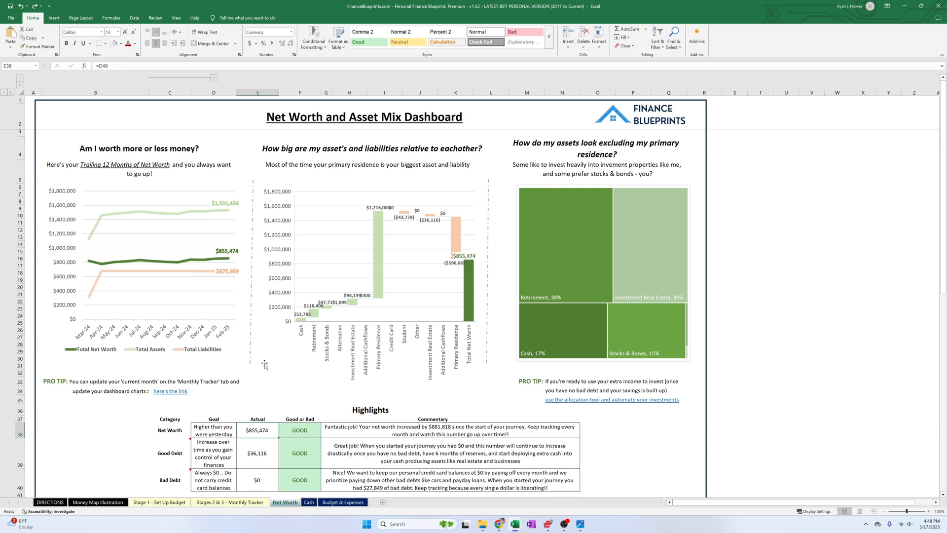
click(229, 502)
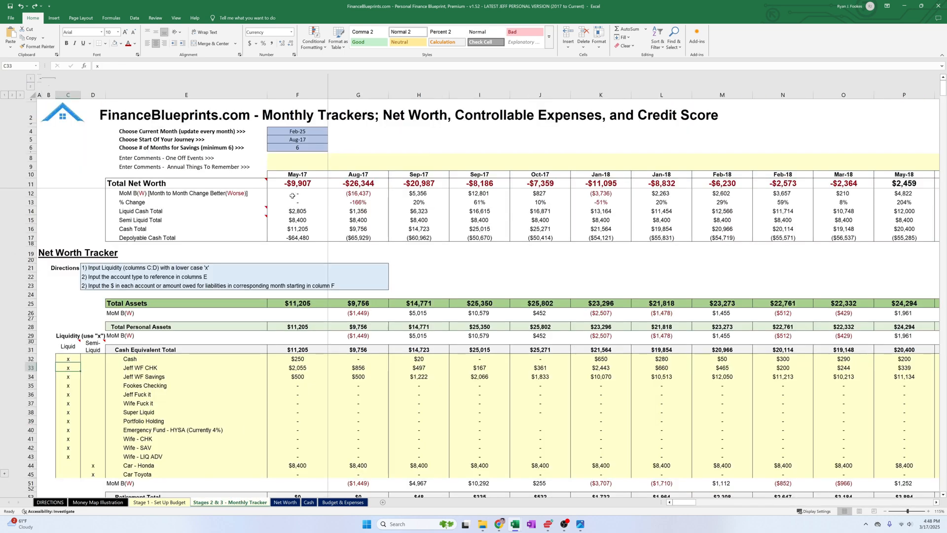
click(293, 503)
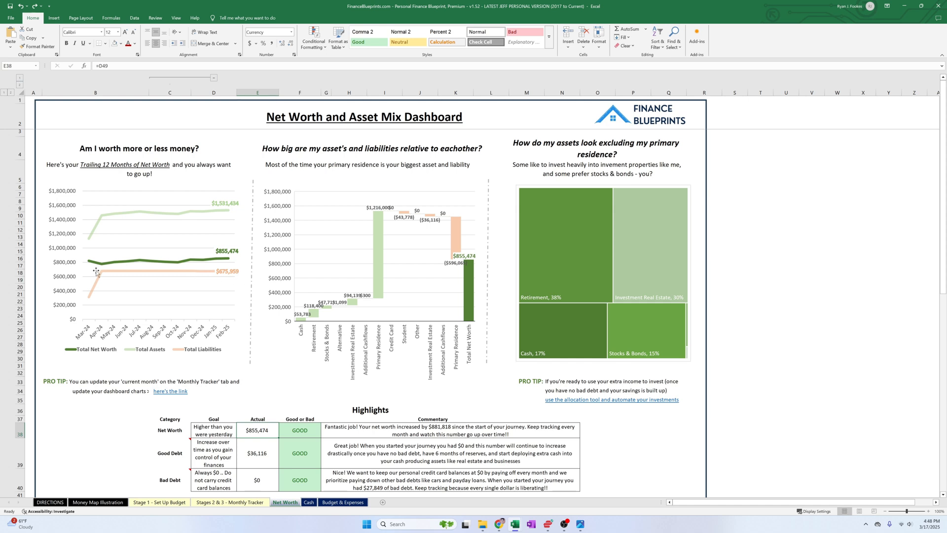
mouse_move(109, 264)
- Set the comparison period of the Net Worth dashboard's change-over-time table to Prior Year
scroll(221, 286, down, 14)
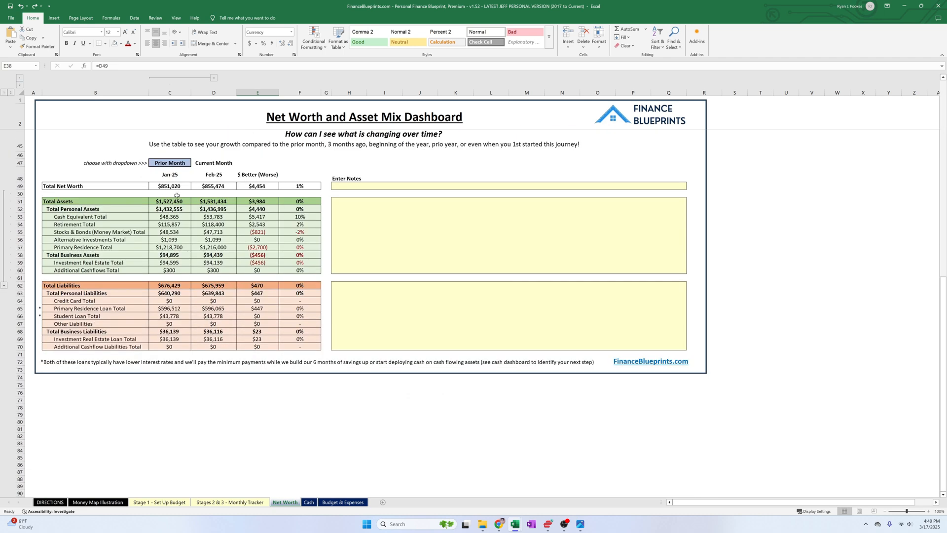
click(170, 163)
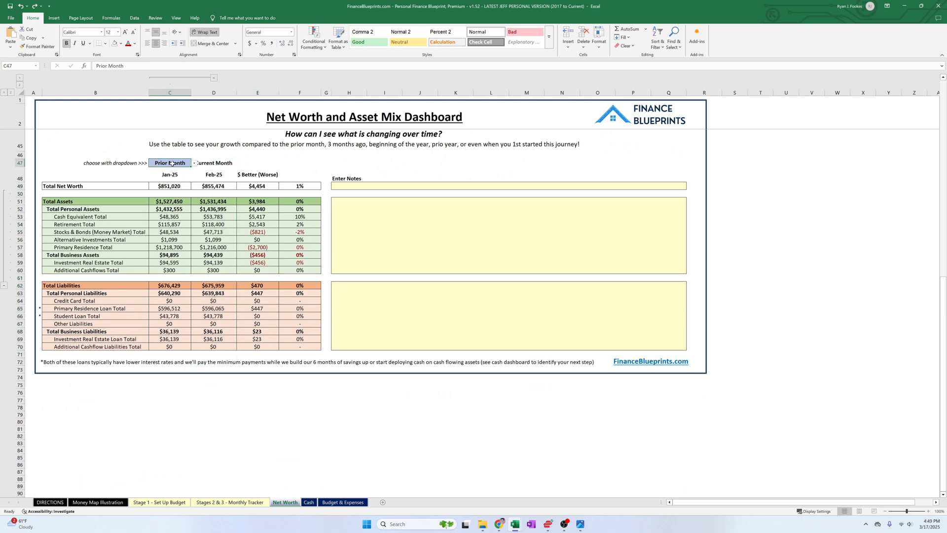
click(194, 163)
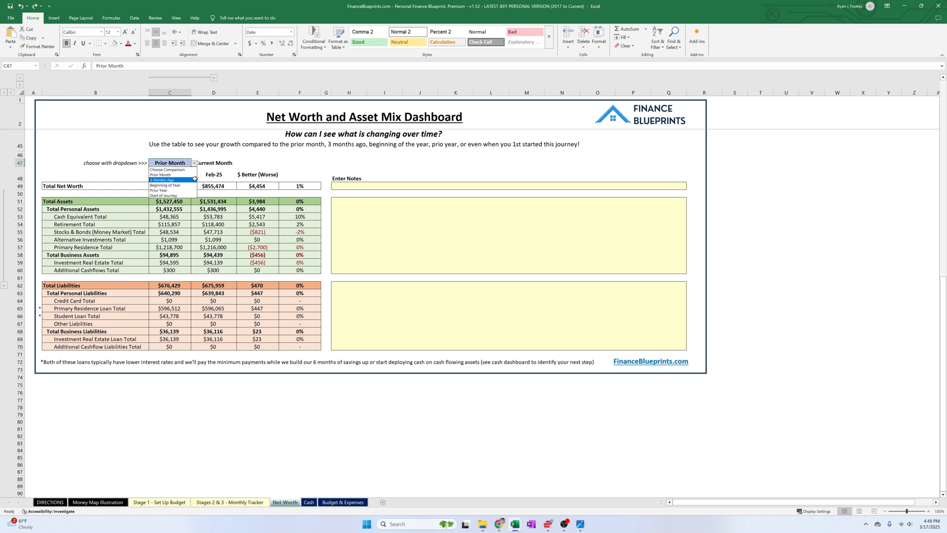
click(186, 189)
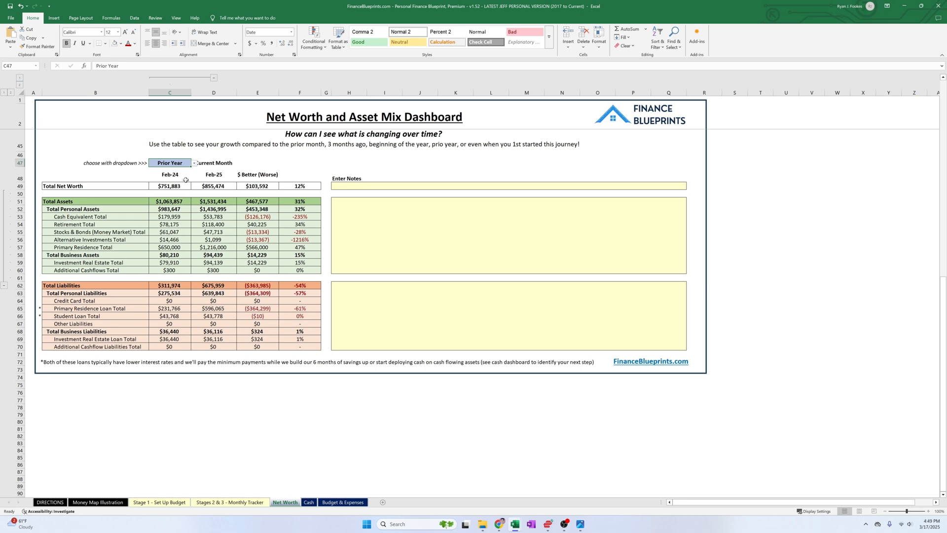
- Review the dashboard's charts, highlights and comparison-period total net worth, and check the asset accounts in the Monthly Tracker
click(183, 177)
scroll(143, 225, up, 14)
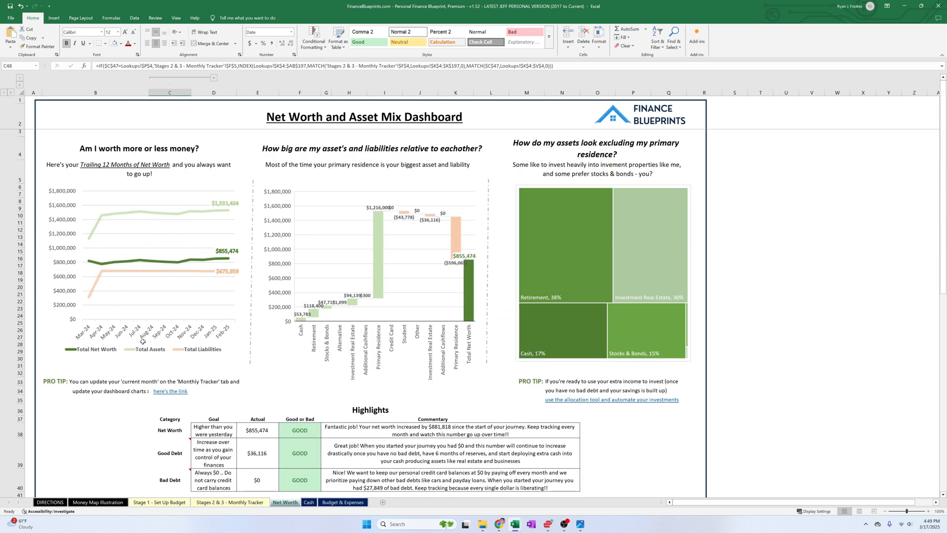
scroll(158, 337, down, 12)
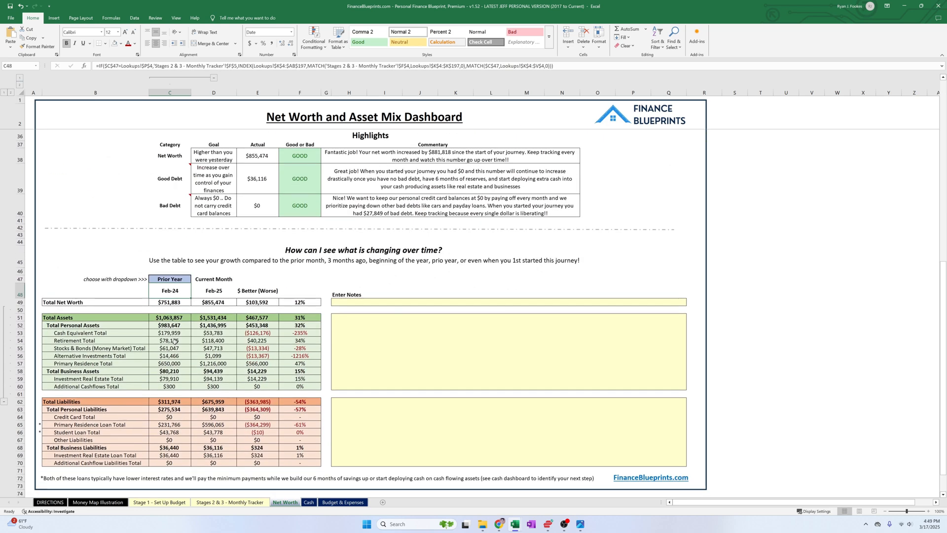
click(174, 267)
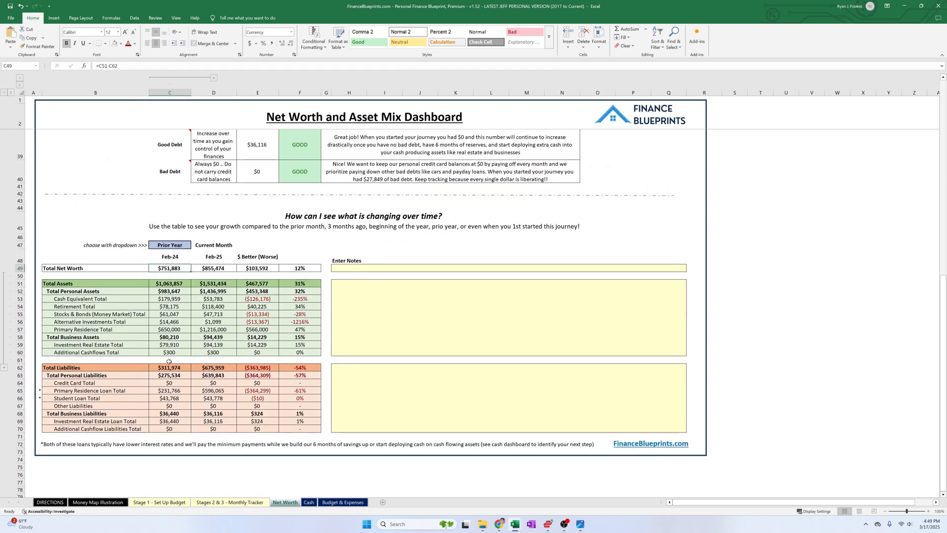
scroll(169, 361, down, 2)
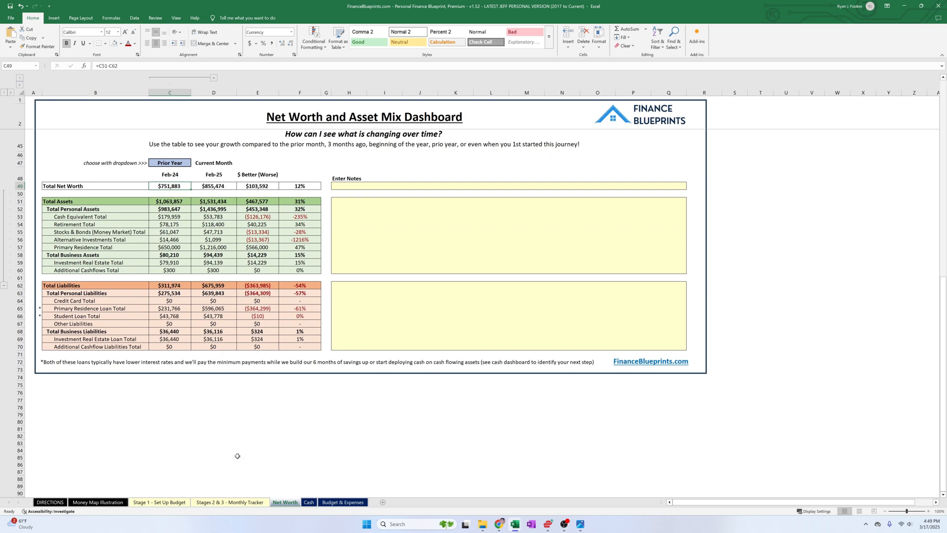
click(239, 502)
scroll(276, 503, down, 4)
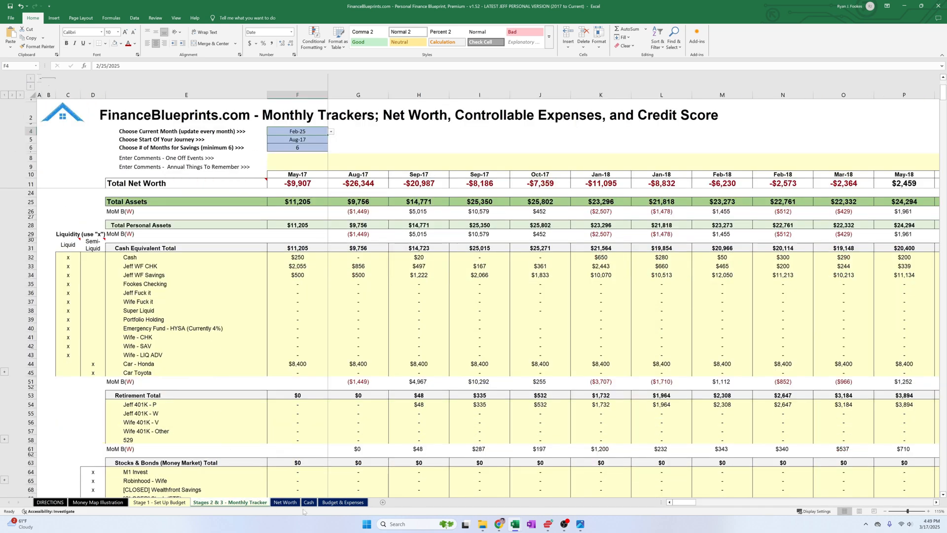
- Set the comparison period of the Net Worth dashboard's change-over-time table to 3 Months Ago
click(291, 502)
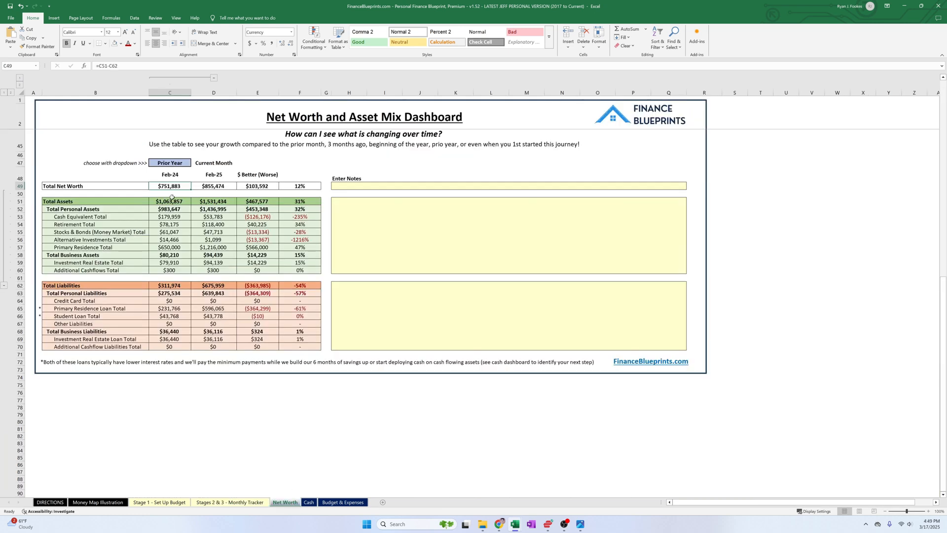
click(179, 162)
click(194, 163)
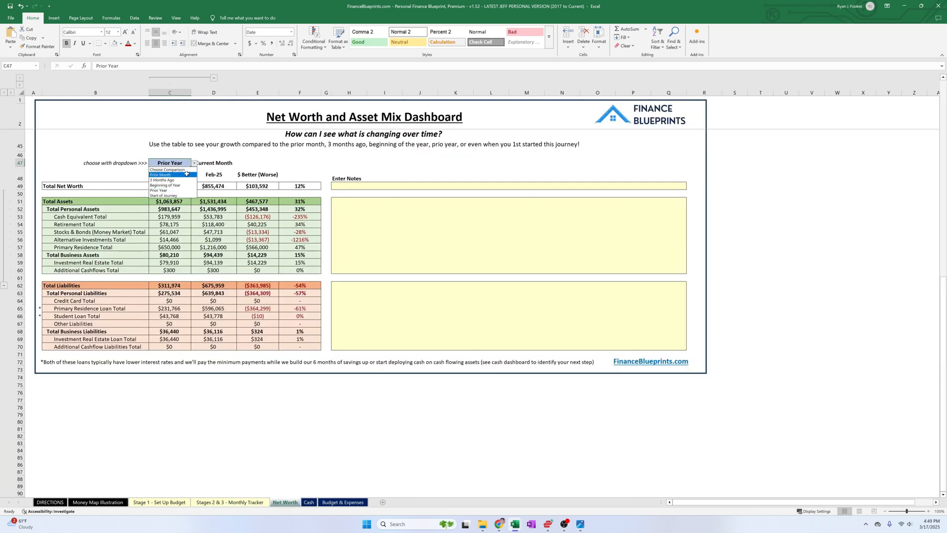
click(186, 180)
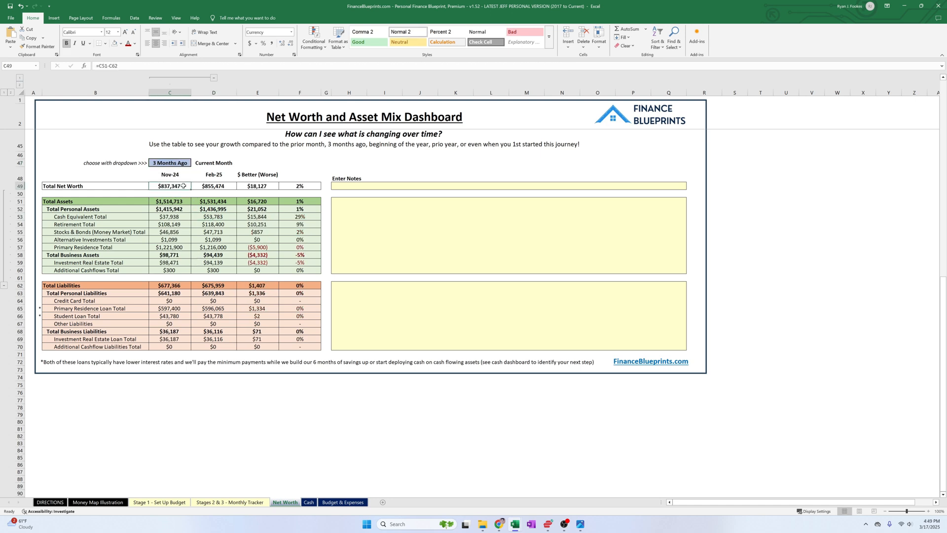
- Examine the $ Better (Worse) values for total net worth, total assets, personal asset categories, Primary Residence and investment real estate
click(255, 186)
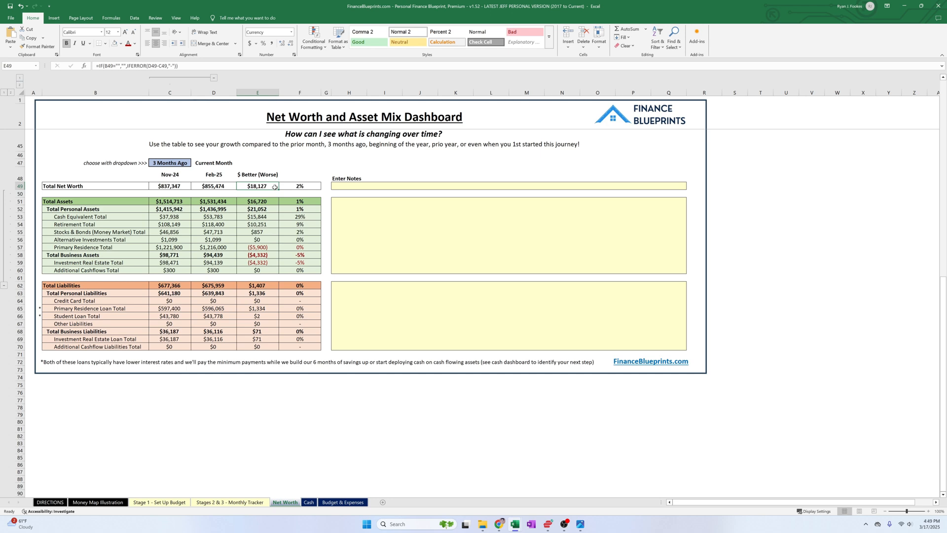
click(248, 200)
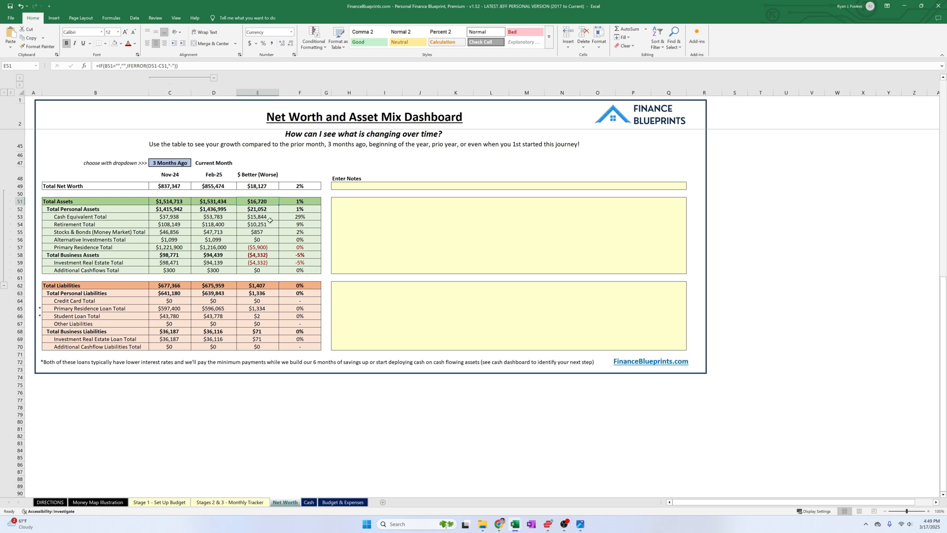
drag(266, 248, 268, 262)
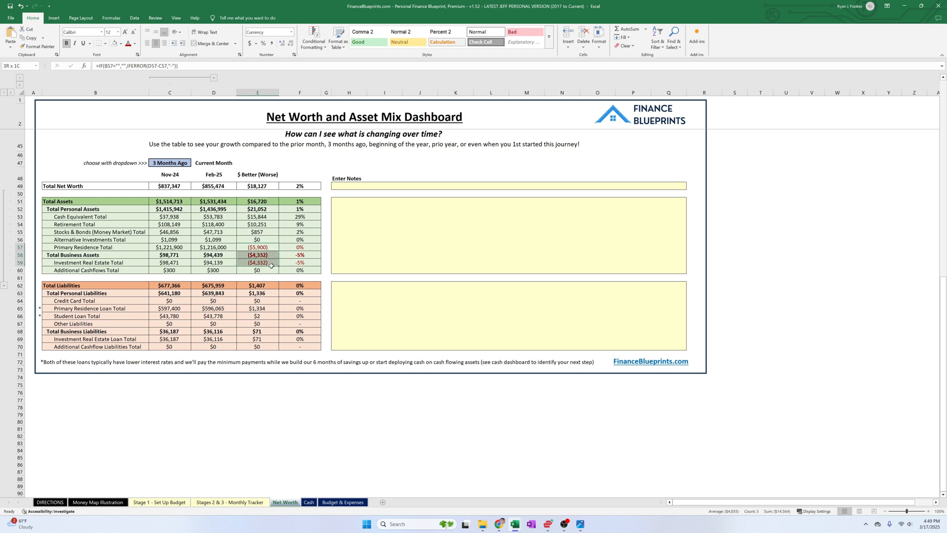
drag(267, 209, 274, 238)
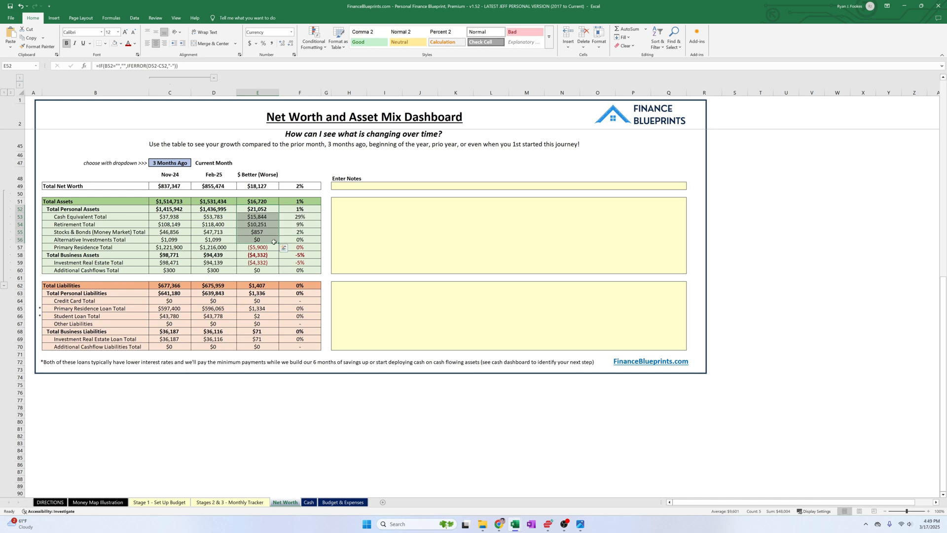
click(271, 248)
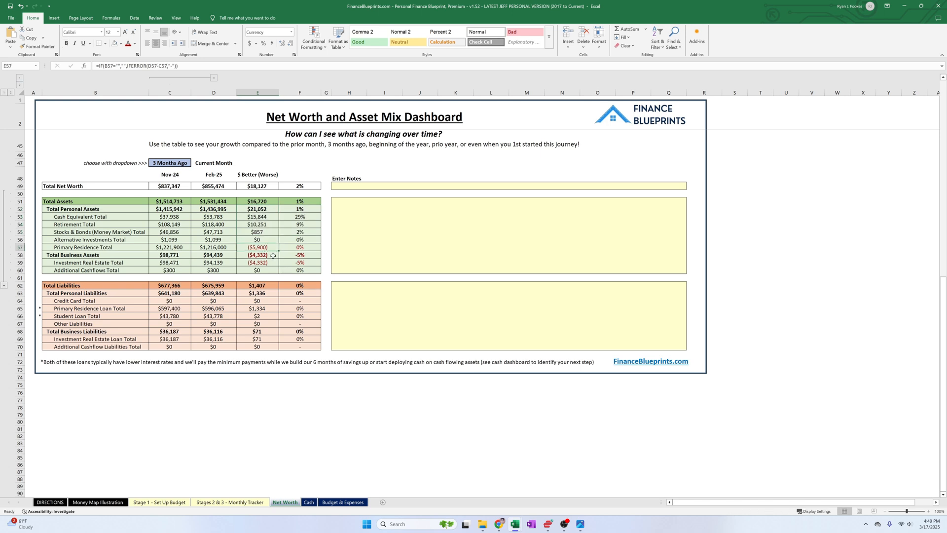
- Check the dollar and percentage changes of the personal asset categories, from Total Personal Assets down to Stocks & Bonds
click(257, 212)
click(257, 217)
click(271, 224)
click(272, 232)
click(302, 233)
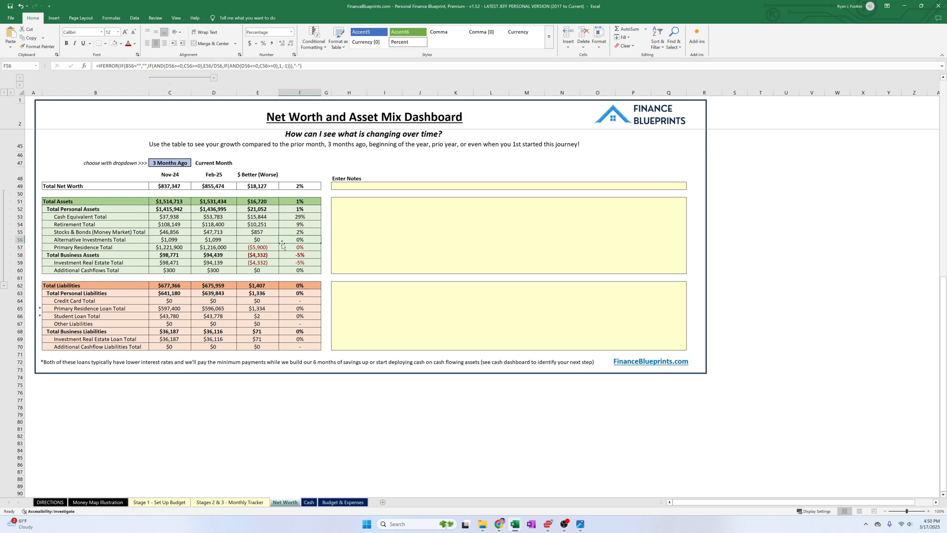
- Compare the Nov-24 and Feb-25 values and changes for alternative investments, primary residence and investment real estate against the personal asset gains
drag(182, 240, 206, 238)
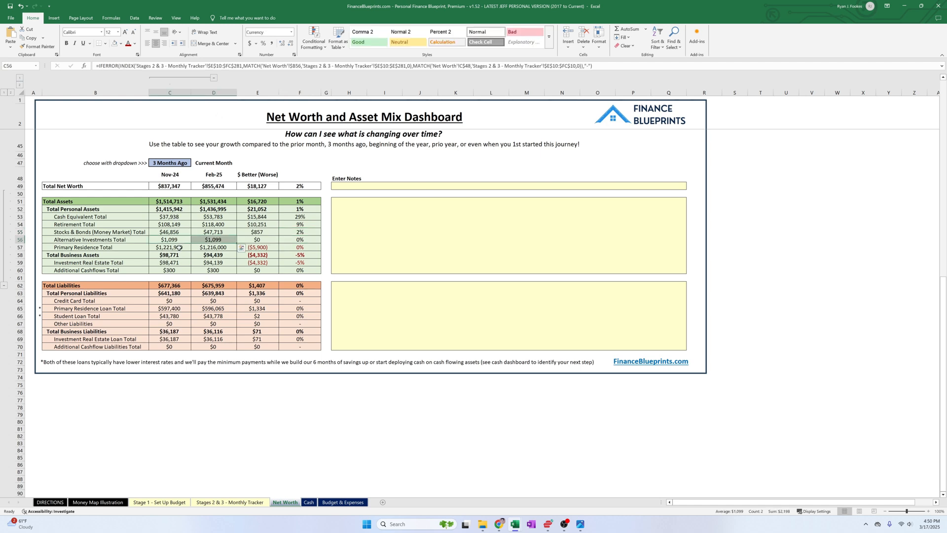
drag(179, 248, 215, 248)
click(257, 247)
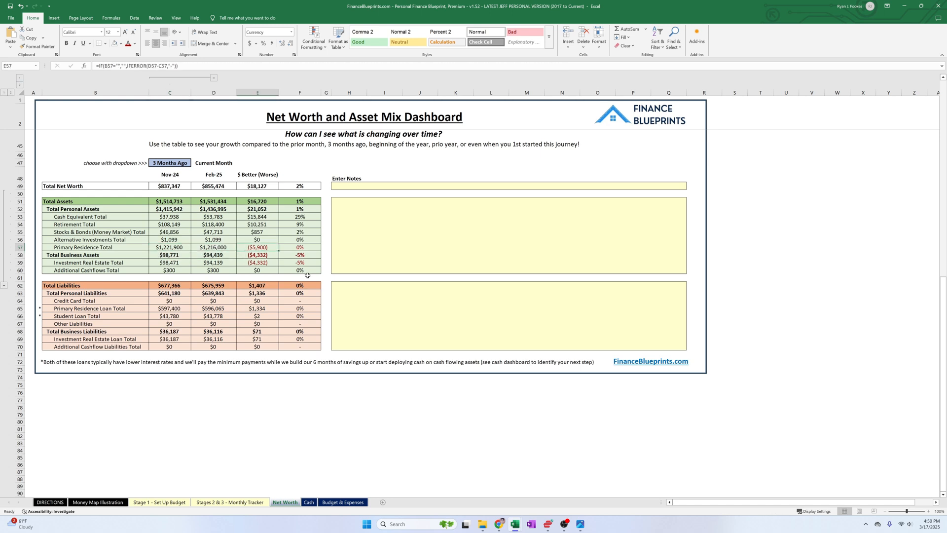
click(269, 255)
drag(182, 248, 200, 263)
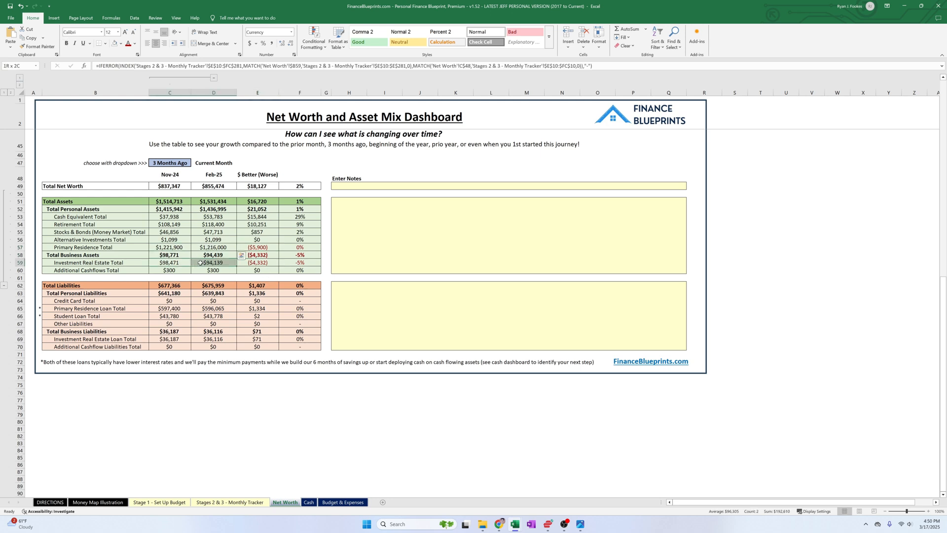
click(264, 263)
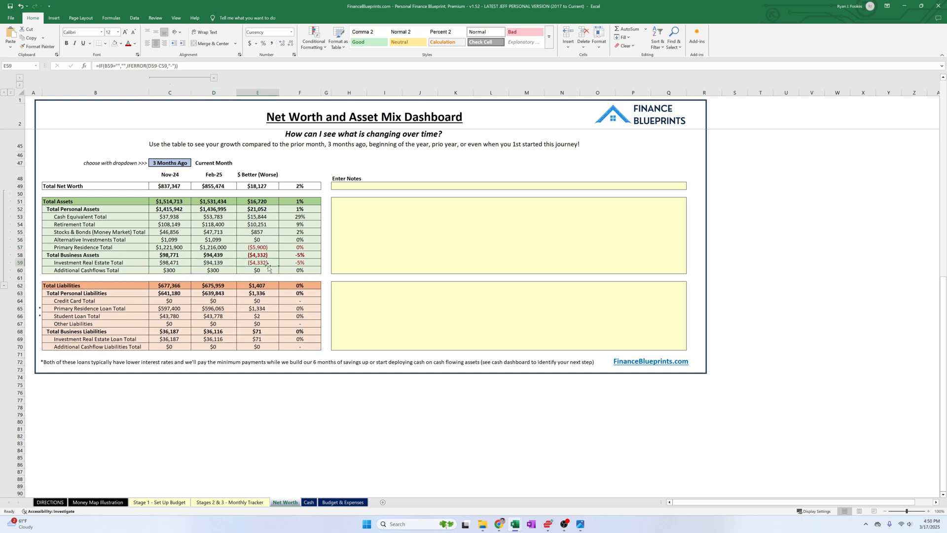
drag(258, 217, 271, 230)
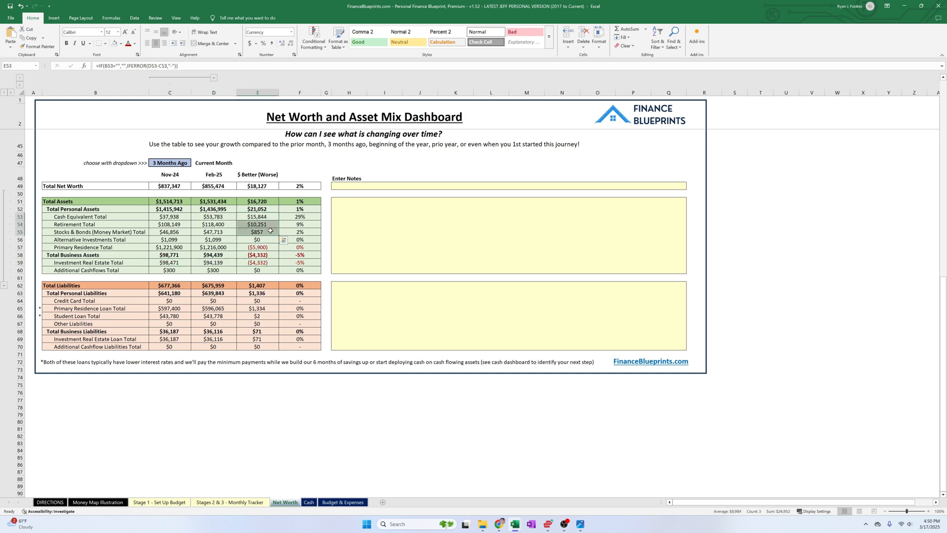
click(272, 209)
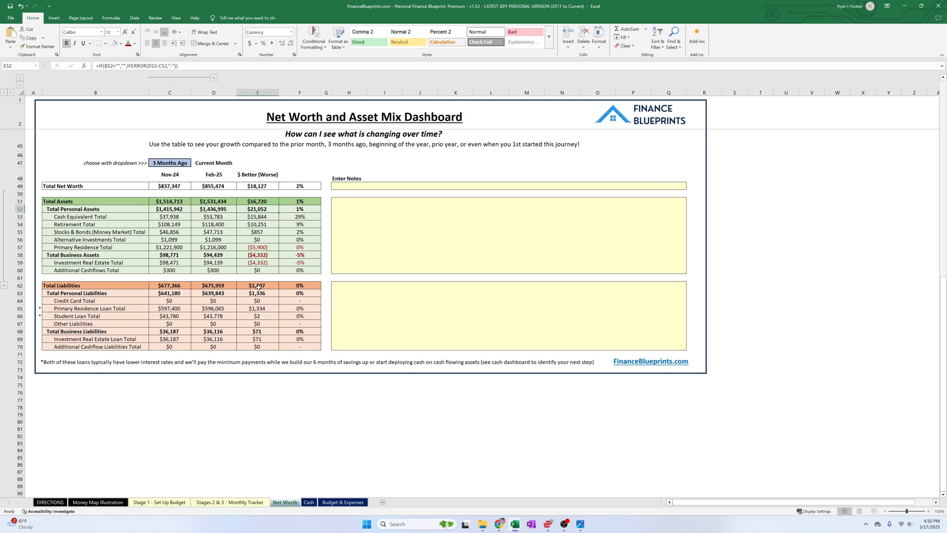
- Examine the liabilities section's credit card, primary residence, student and investment real estate loan totals and their $ Better (Worse) values
scroll(257, 287, down, 2)
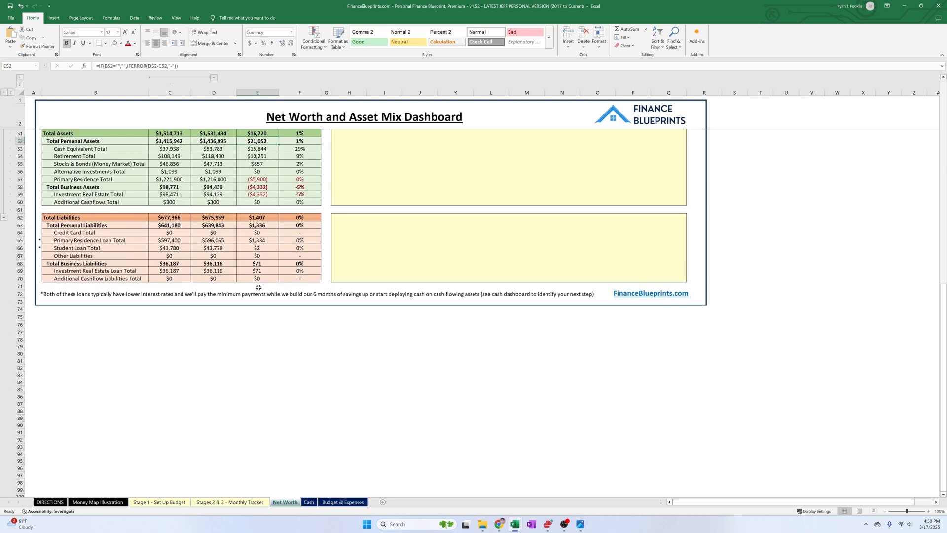
click(99, 219)
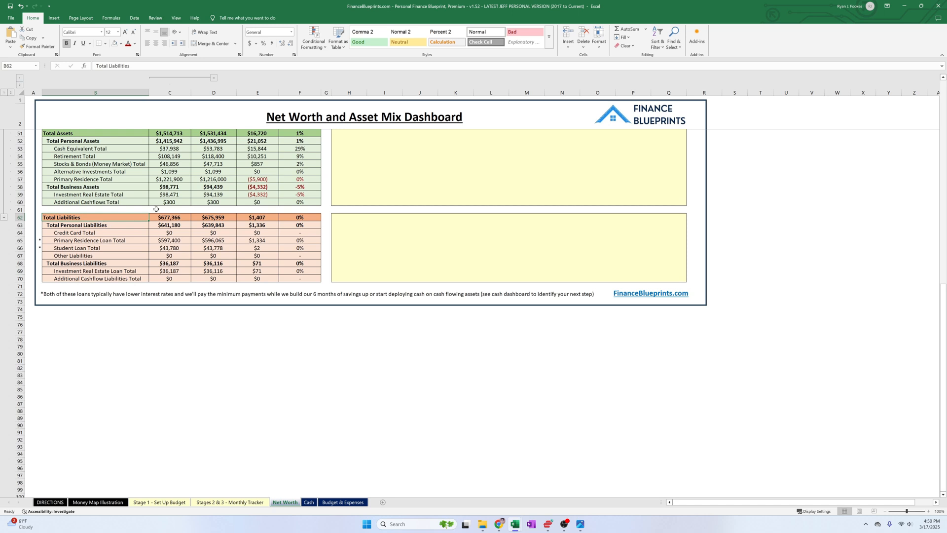
drag(130, 232, 256, 233)
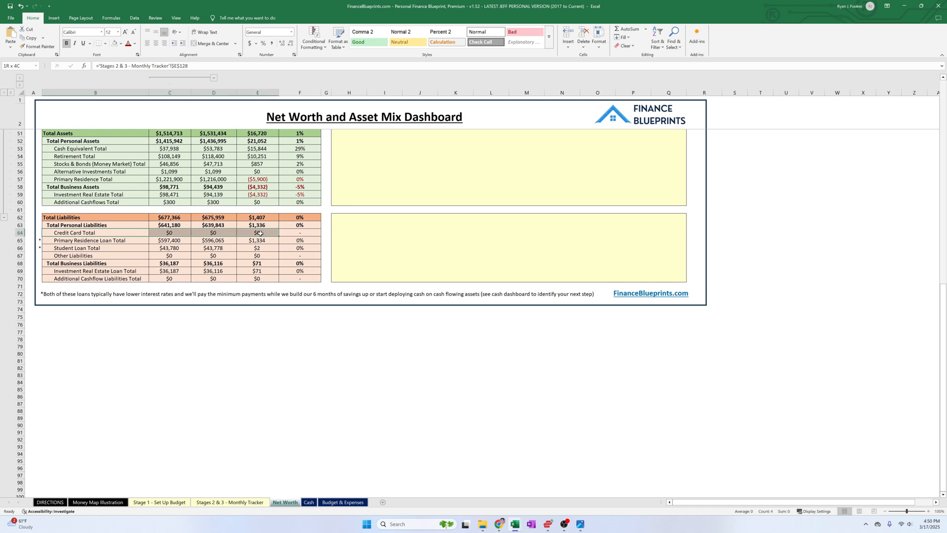
drag(173, 241, 214, 240)
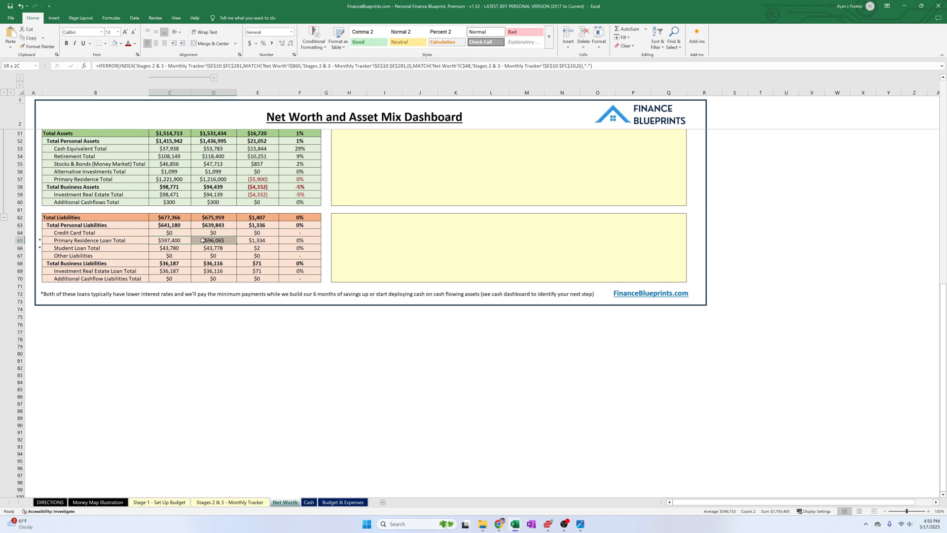
click(241, 242)
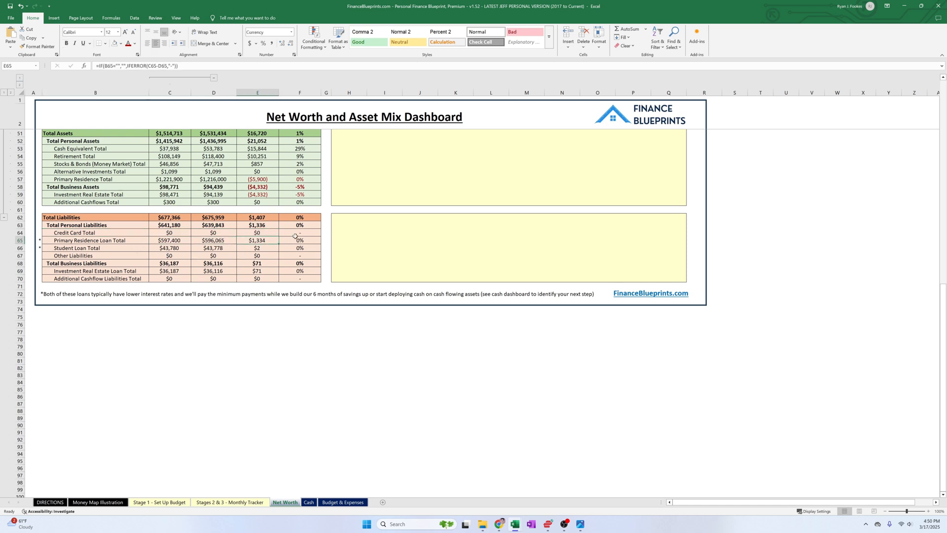
key(Down)
drag(188, 247, 230, 271)
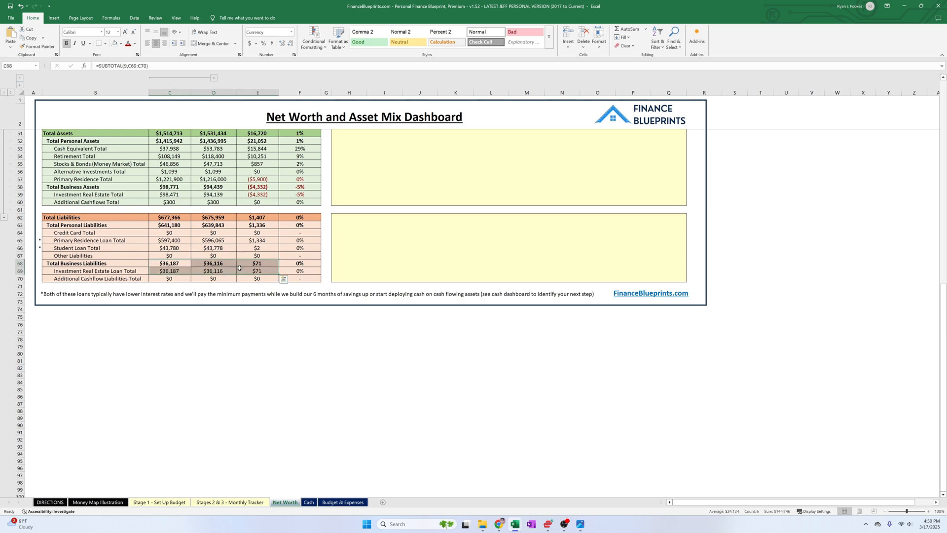
click(257, 268)
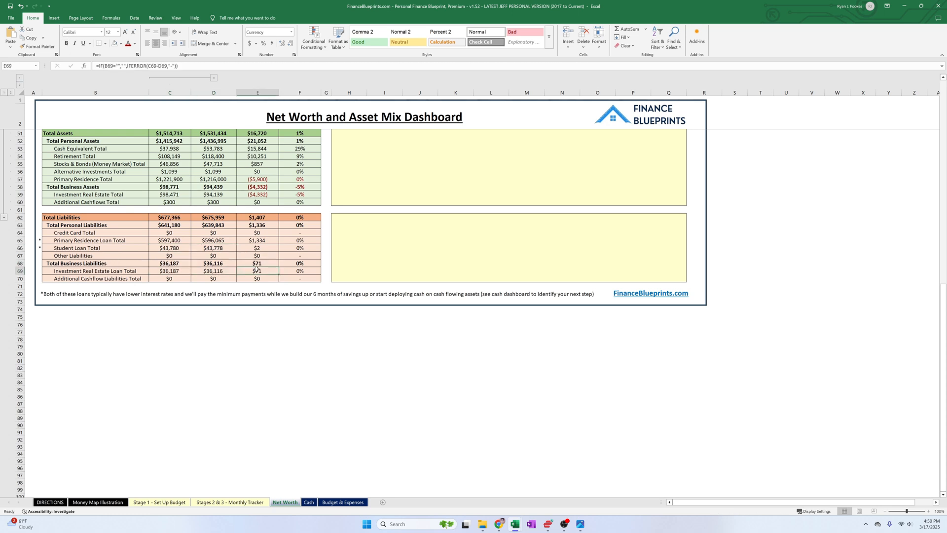
scroll(306, 418, up, 8)
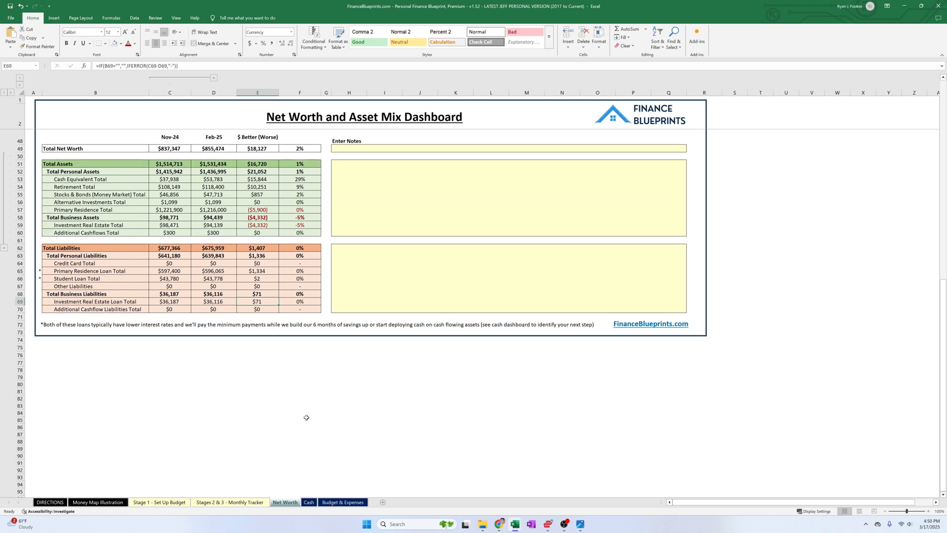
- Examine the asset mix chart excluding the primary residence, covering the Retirement, Investment Real Estate, Cash and Stocks & Bonds shares
drag(95, 402, 217, 449)
scroll(217, 449, up, 8)
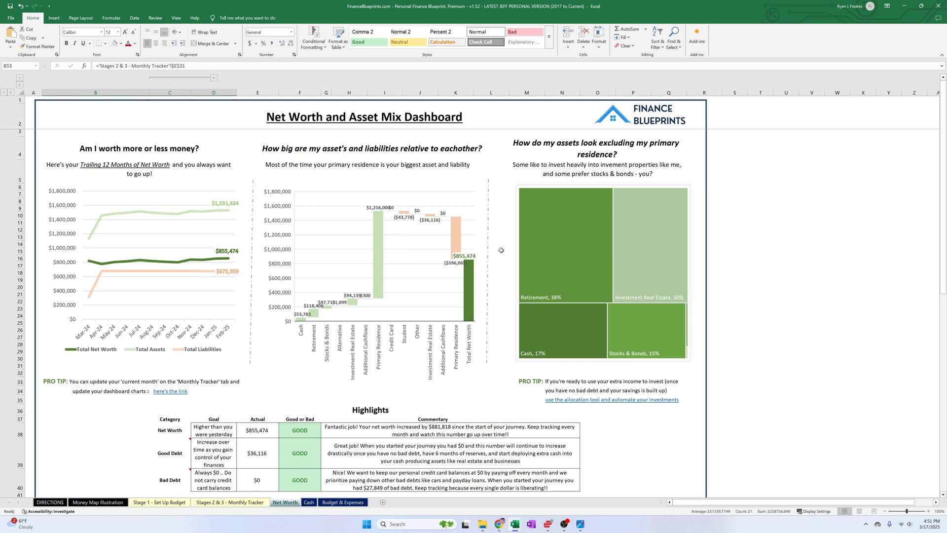
mouse_move(684, 215)
mouse_move(534, 293)
mouse_move(601, 257)
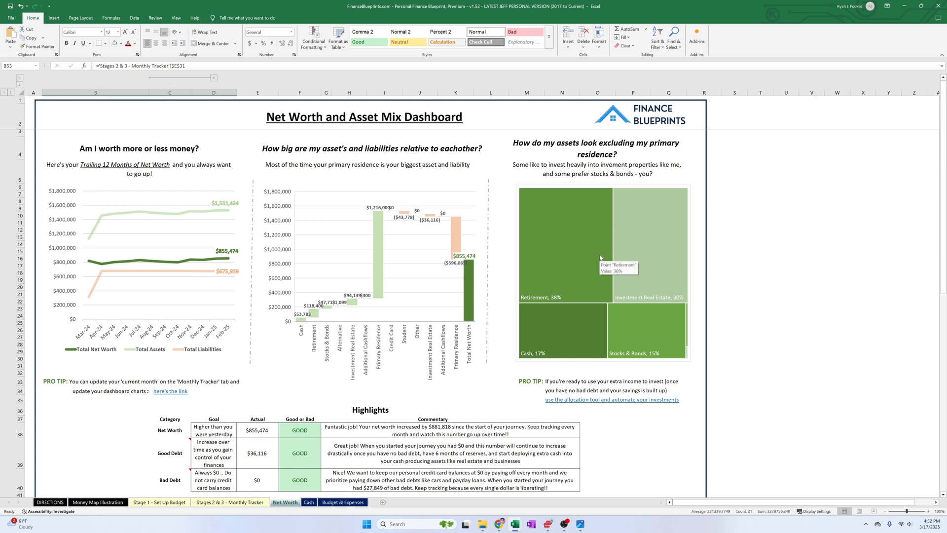
mouse_move(602, 321)
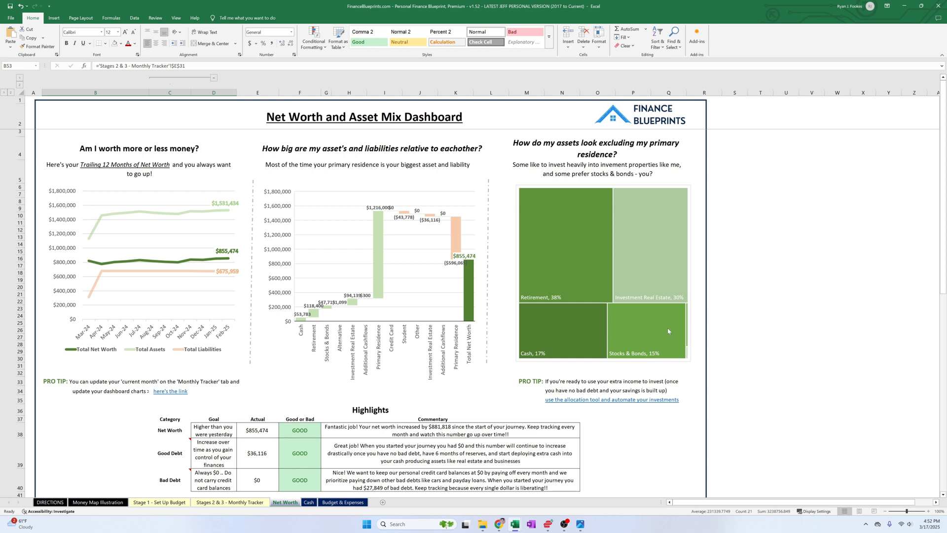
mouse_move(671, 334)
mouse_move(560, 257)
mouse_move(650, 272)
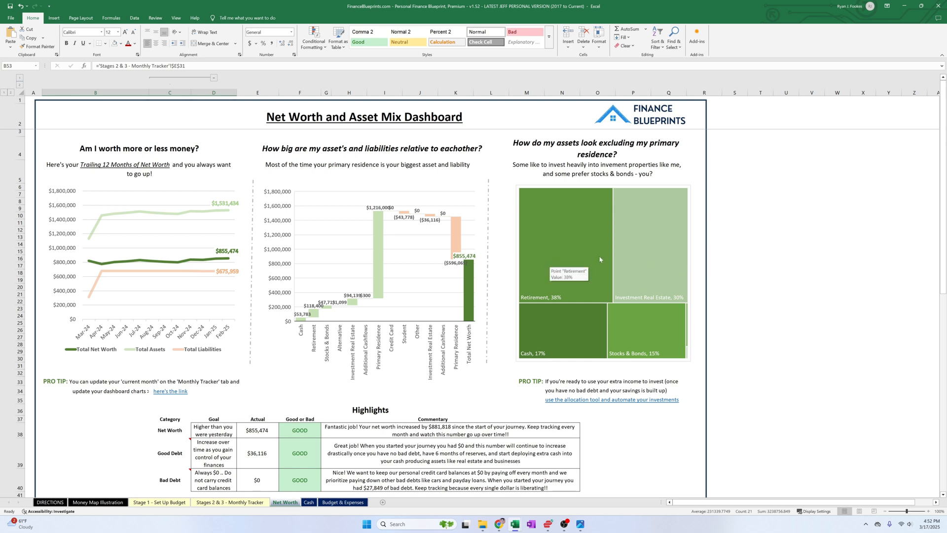
mouse_move(679, 276)
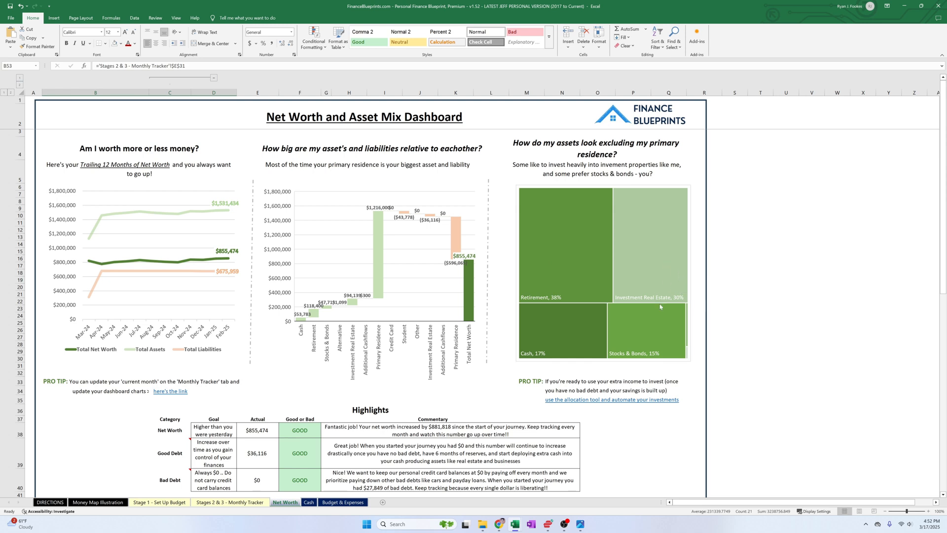
mouse_move(653, 290)
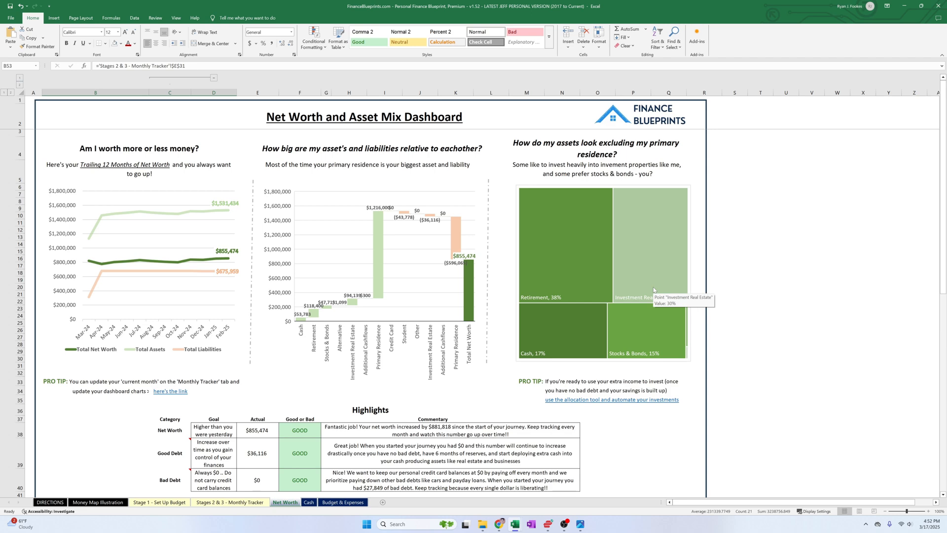
- Review the plan for allocating extra cash after expenses in the Stage 1 - Set Up Budget sheet
click(156, 502)
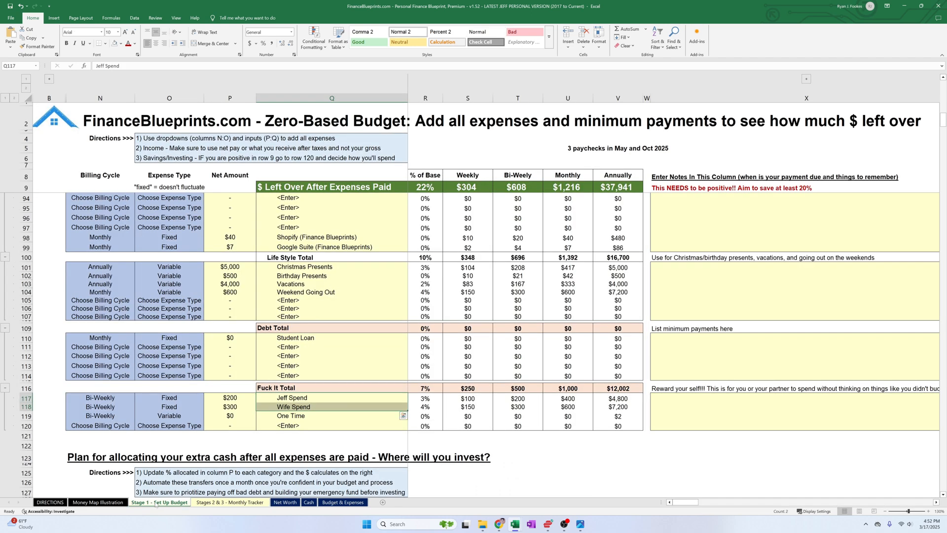
scroll(202, 393, down, 9)
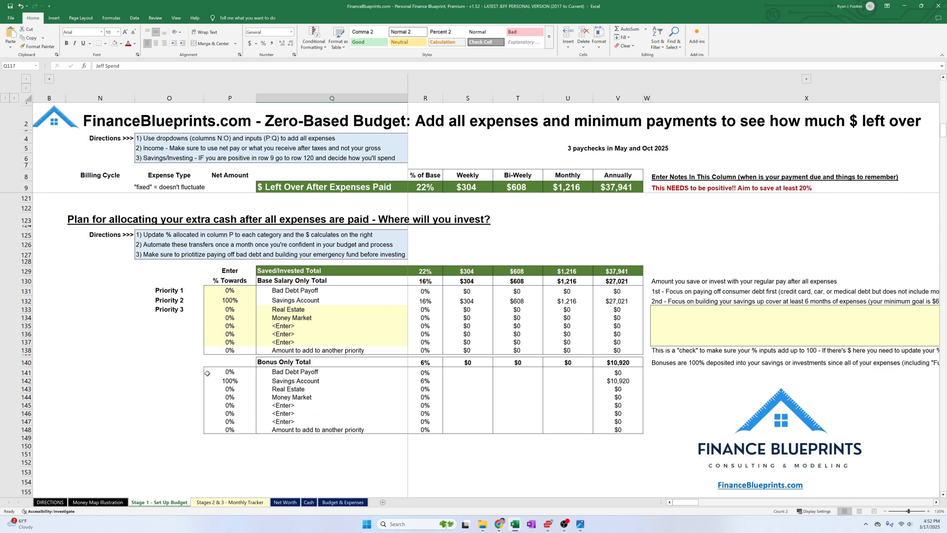
scroll(207, 374, down, 2)
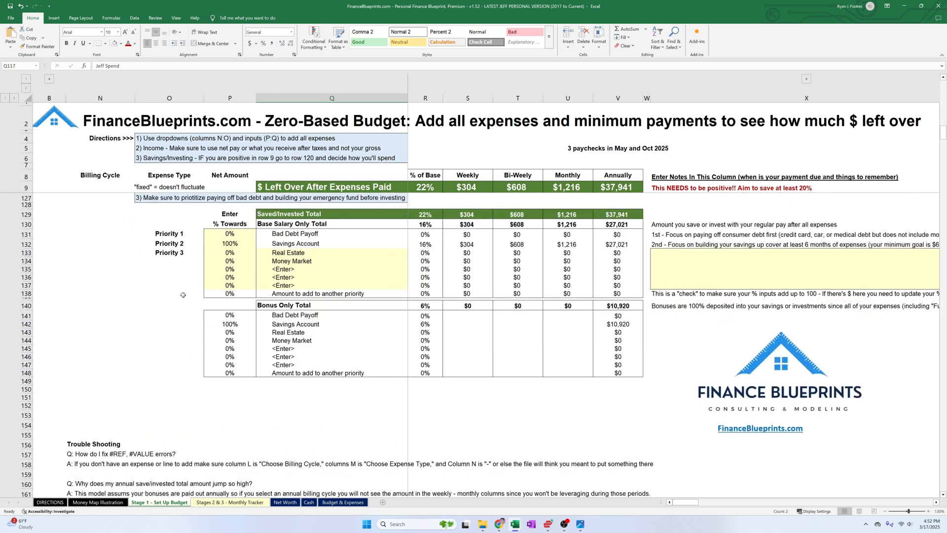
- Check the Stage 6 emergency fund target and the Stage 1 actual monthly spending in the DIRECTIONS sheet
click(50, 503)
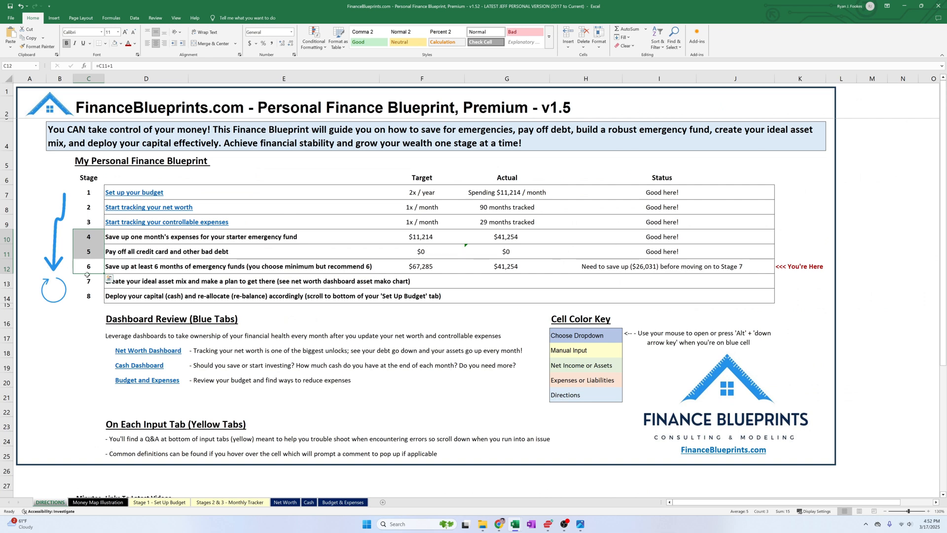
click(109, 270)
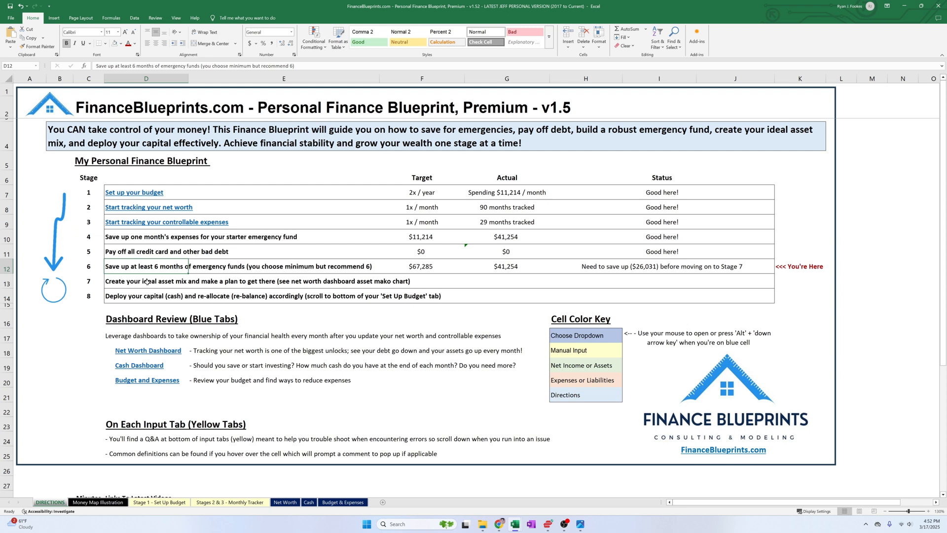
click(431, 266)
click(509, 191)
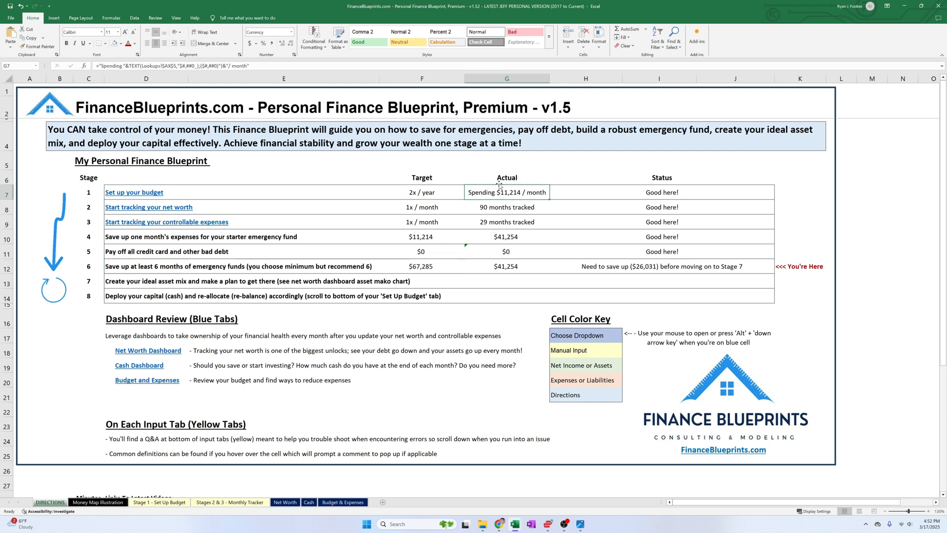
- Locate the monthly Expense Total in the Stage 1 - Set Up Budget sheet
click(159, 502)
scroll(467, 318, up, 20)
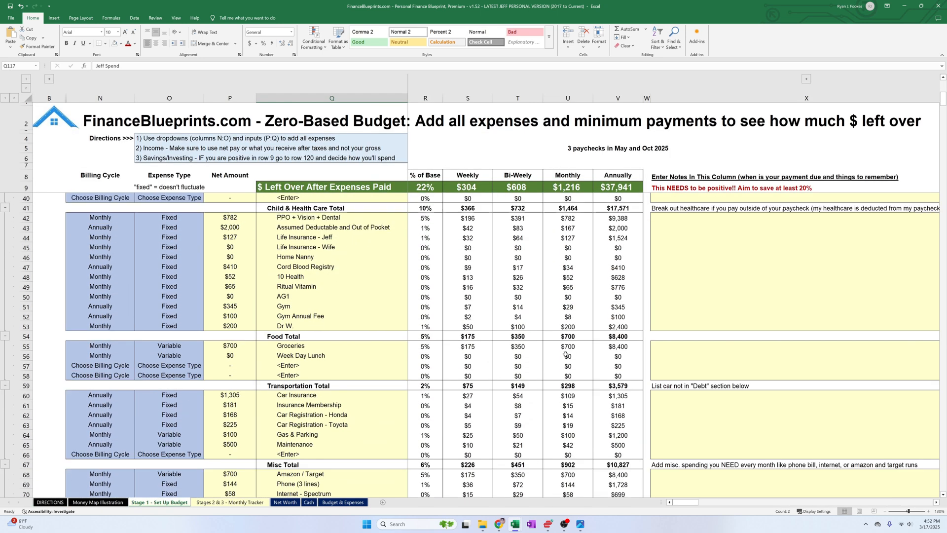
click(569, 311)
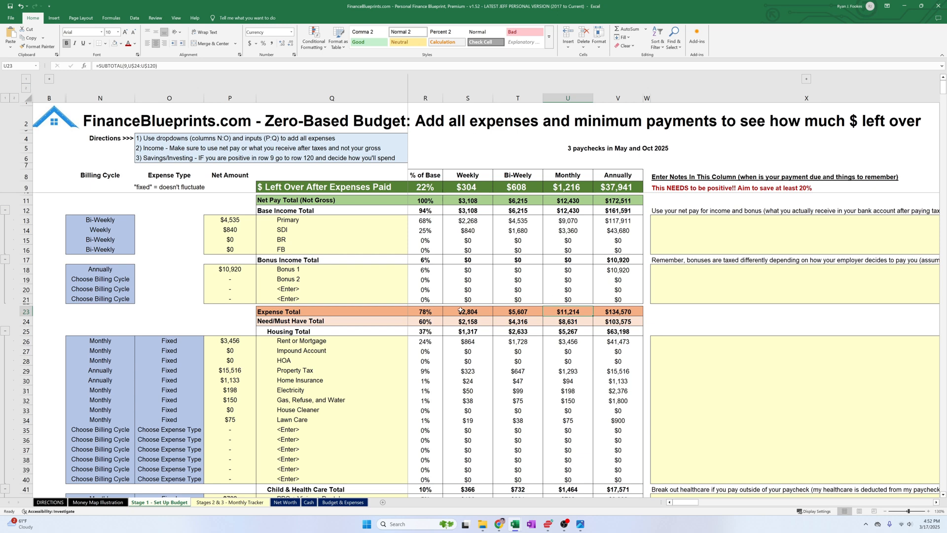
- Return to the DIRECTIONS sheet and examine the target, actual and status of the Stage 6 emergency fund
click(49, 511)
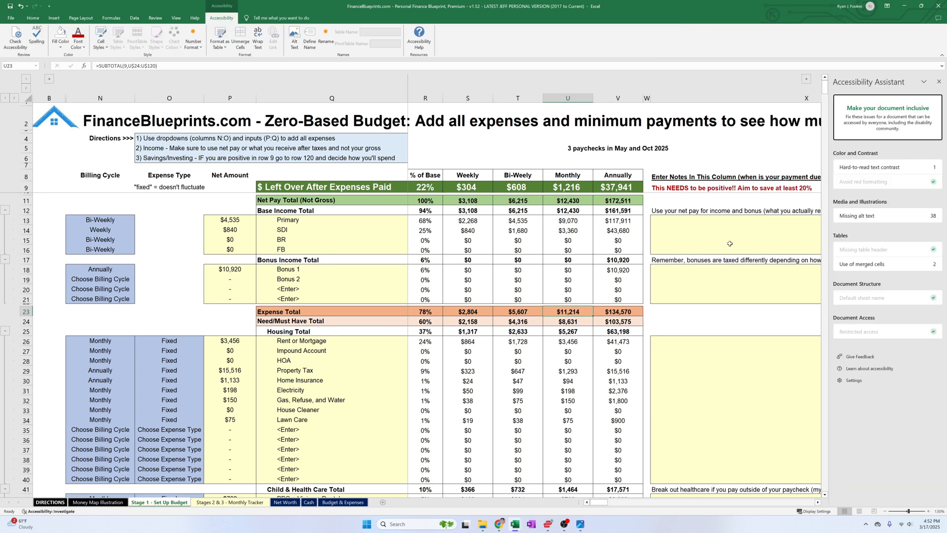
click(939, 82)
click(49, 502)
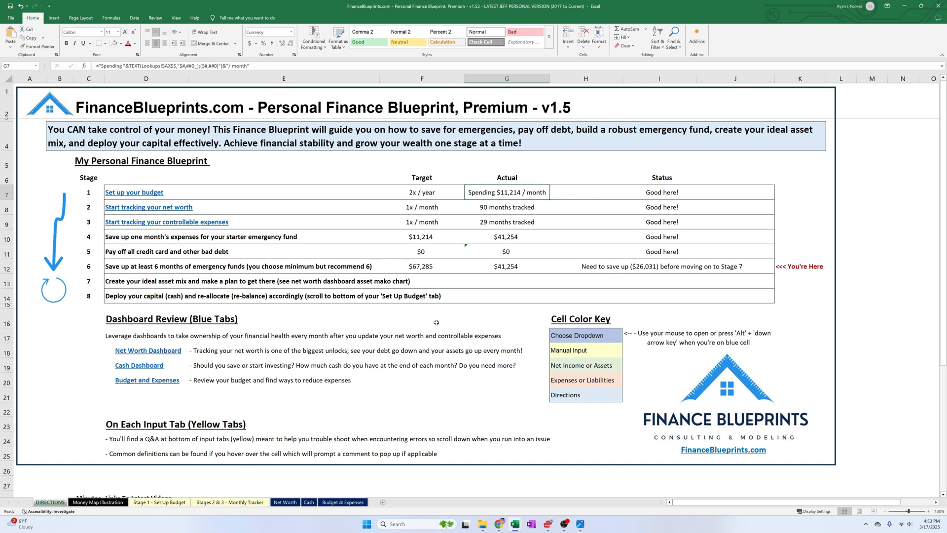
click(432, 267)
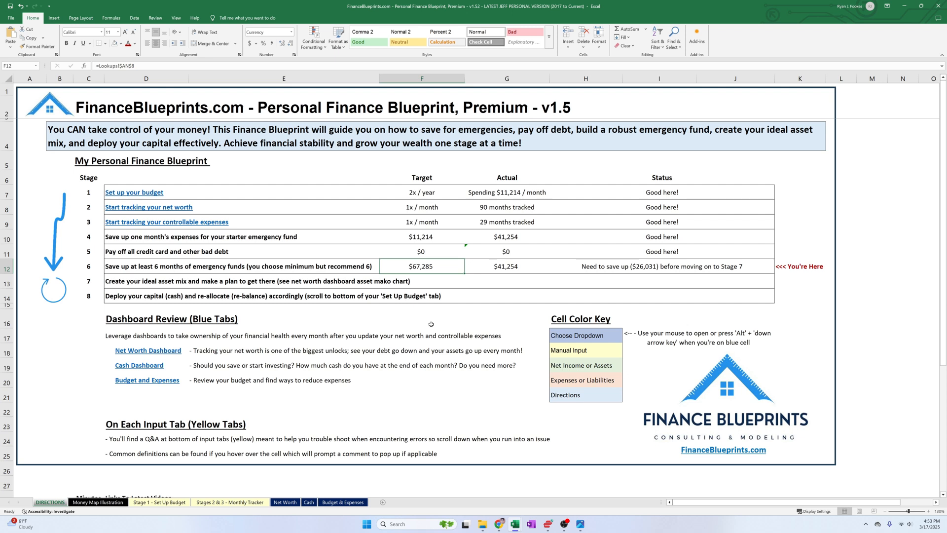
click(502, 264)
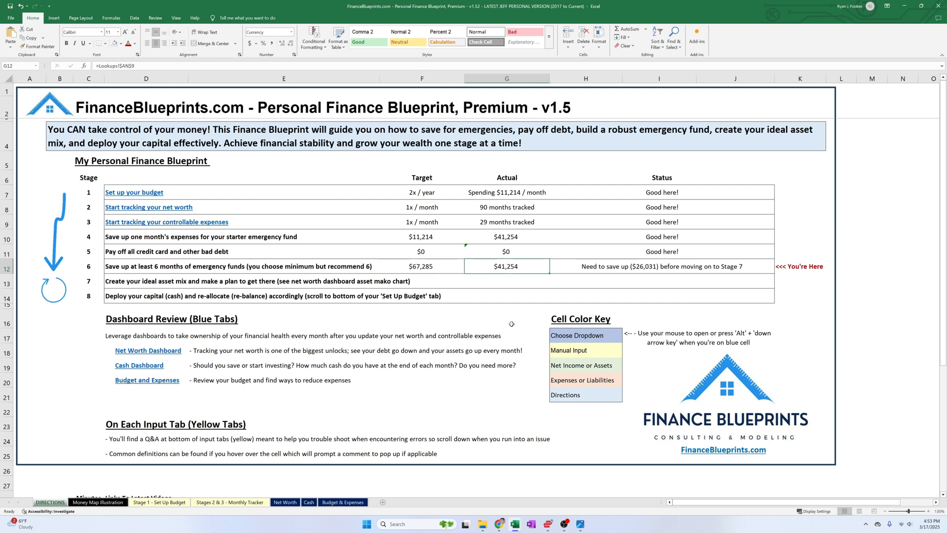
click(644, 267)
drag(429, 265, 690, 267)
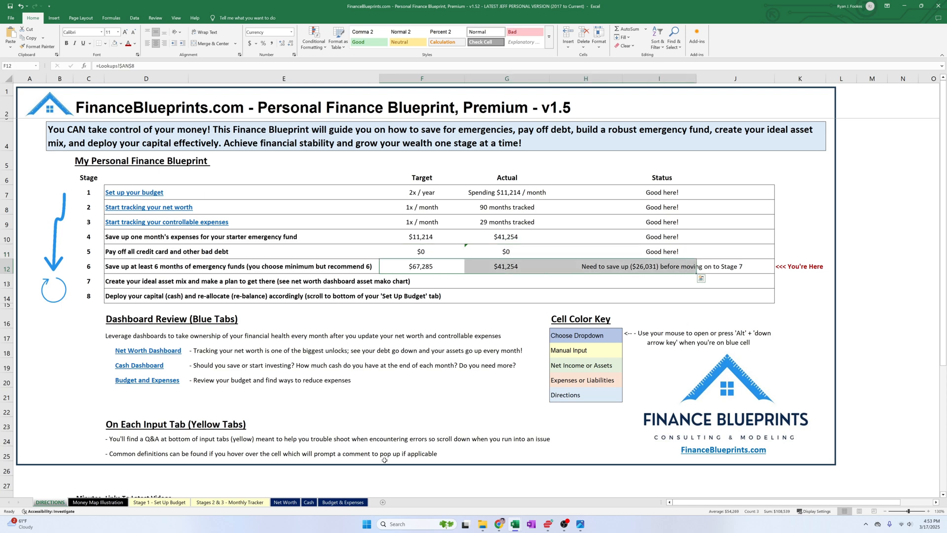
- Open the Cash dashboard and check the deployable cash total
click(309, 502)
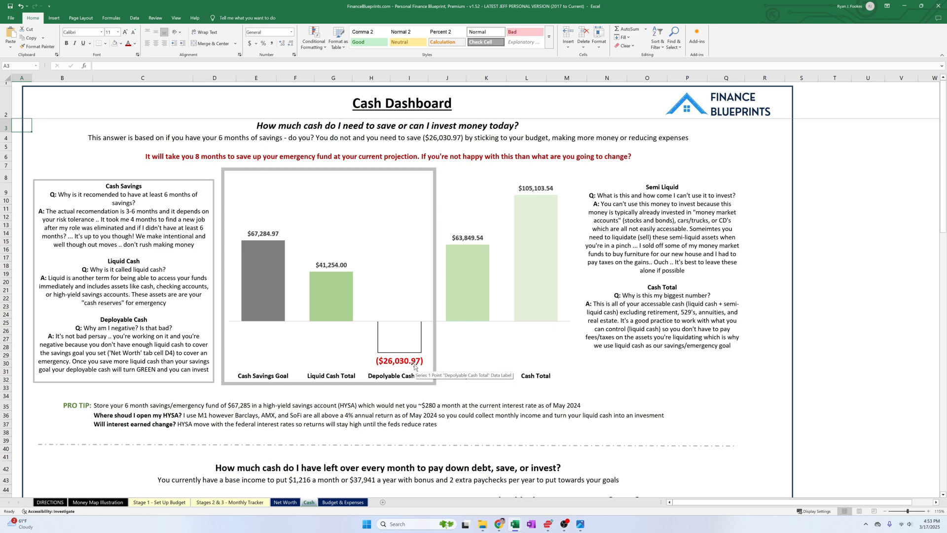
- Check the current stage marker in the DIRECTIONS sheet and locate the extra-cash allocation plan in the Stage 1 - Set Up Budget sheet
click(52, 502)
click(801, 266)
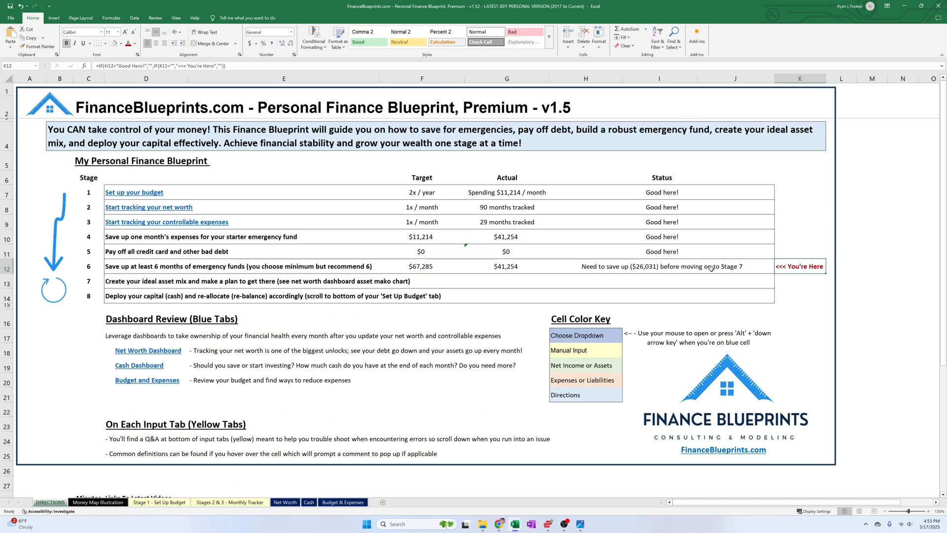
click(169, 504)
scroll(371, 437, down, 20)
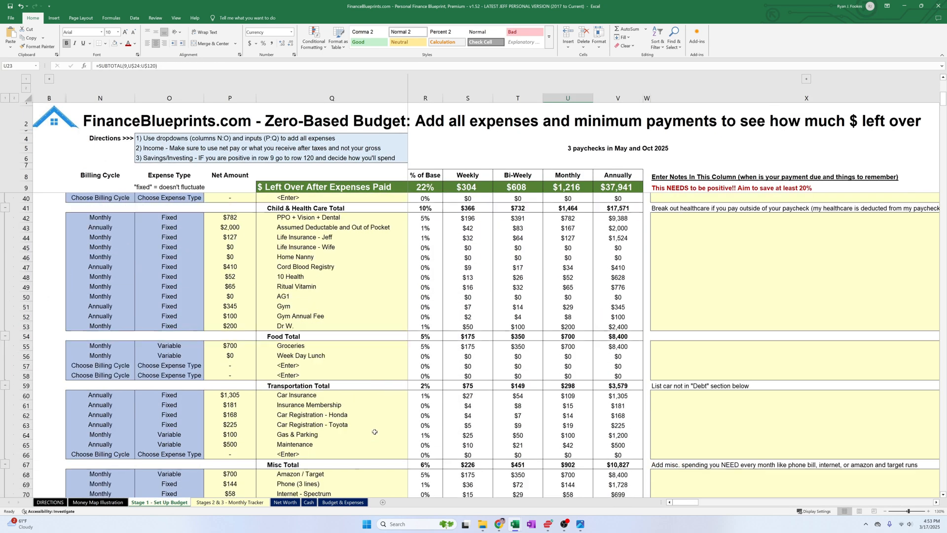
scroll(371, 436, down, 15)
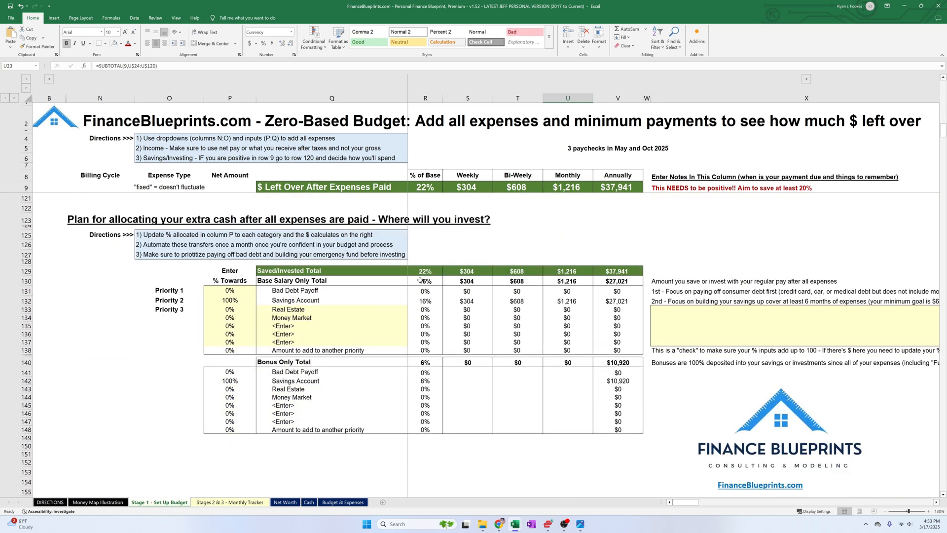
- Examine the cash left over after expenses, the allocation percentages and the Priority 1 Bad Debt Payoff row
drag(425, 187, 618, 186)
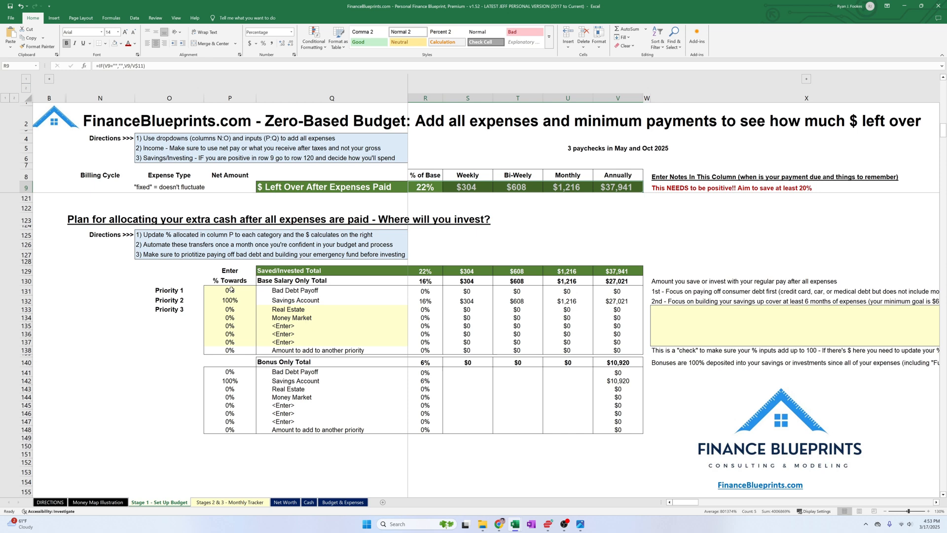
drag(230, 290, 348, 431)
drag(189, 290, 297, 288)
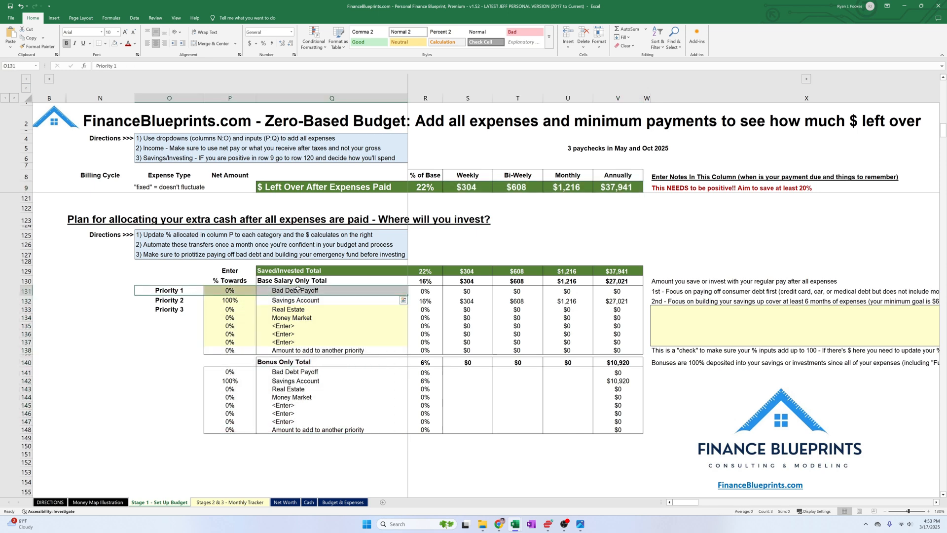
- Set the Bad Debt Payoff allocation to 100% and check the base salary row for the amount to add to another priority
click(217, 288)
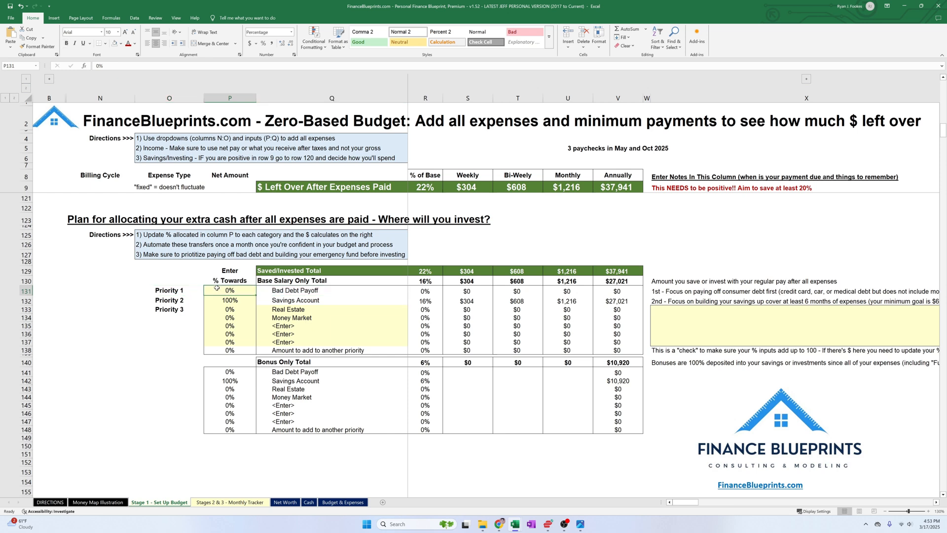
text(100)
key(Return)
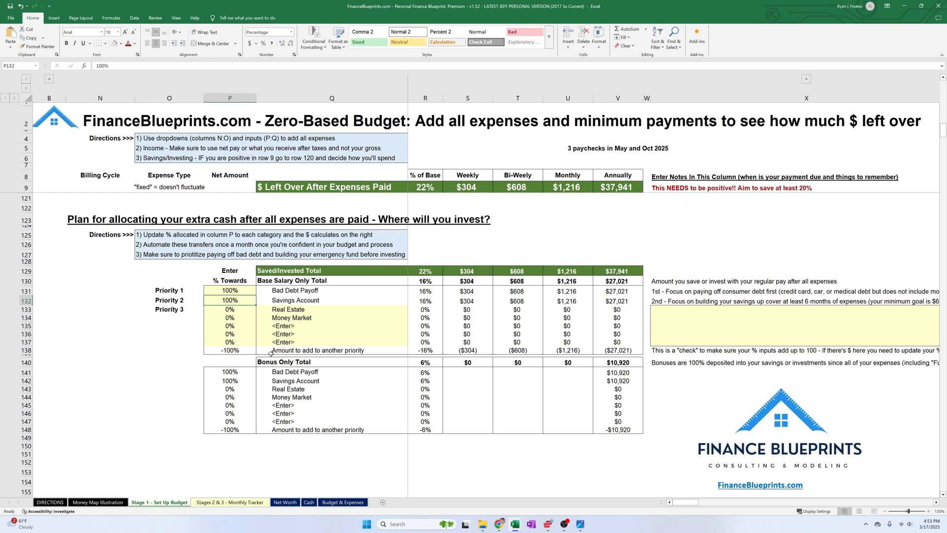
click(233, 349)
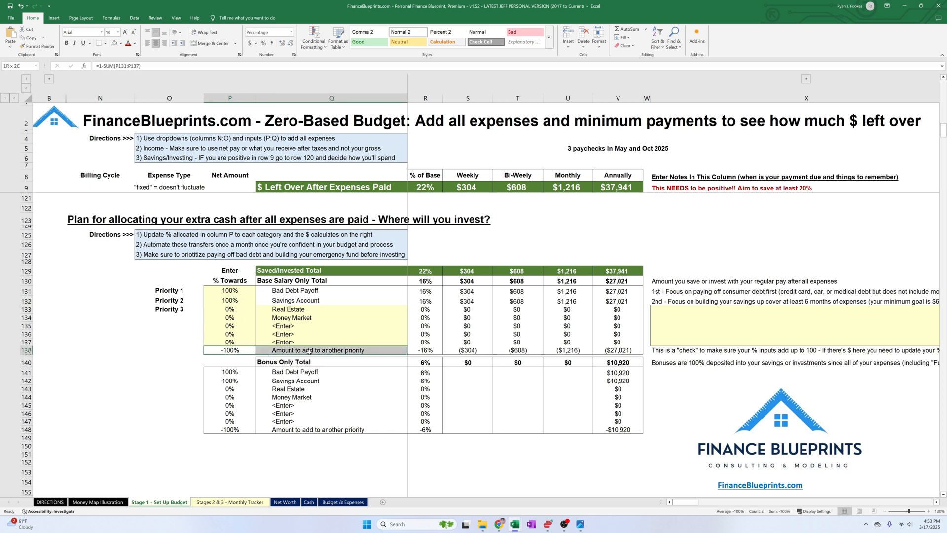
- Set the Savings Account allocation to 0% and check the percentages against the remaining amount row
click(227, 298)
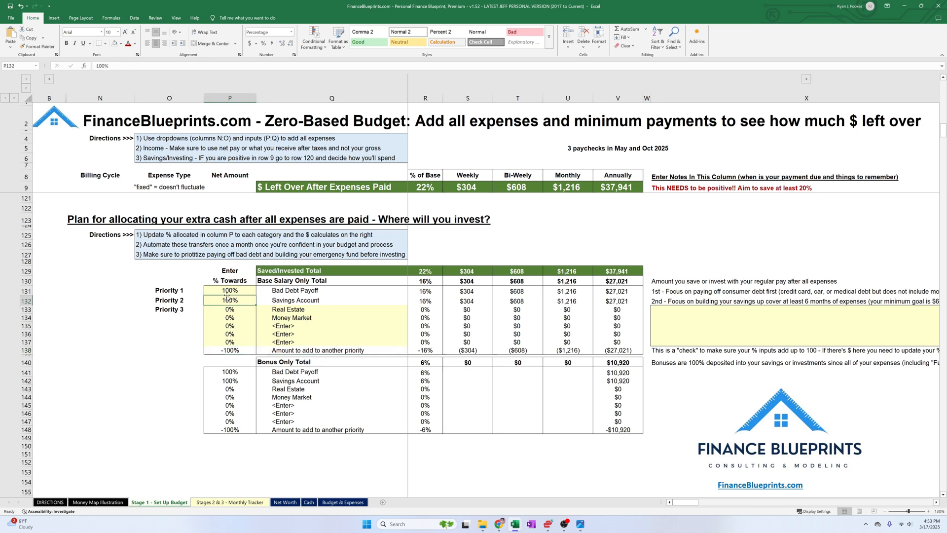
text(0)
key(Return)
click(240, 350)
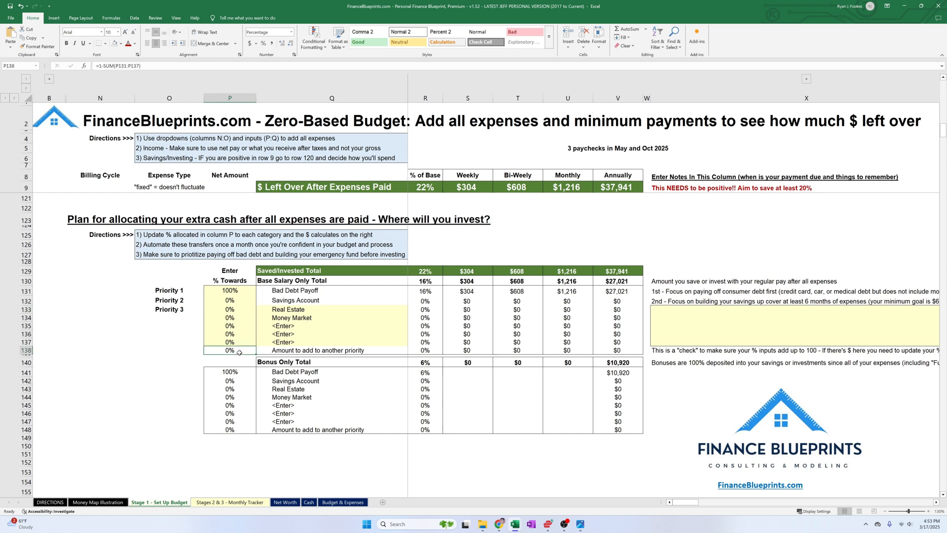
drag(245, 295, 241, 339)
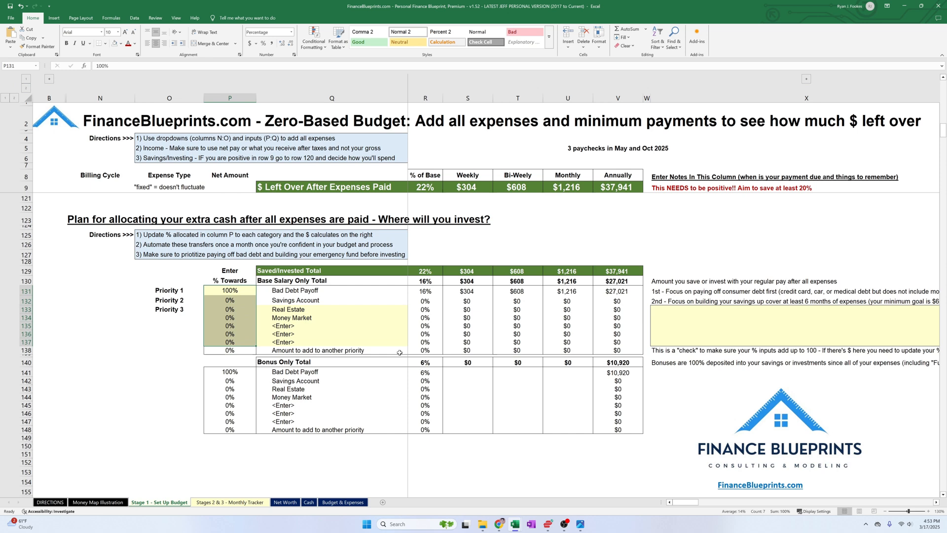
- Undo the last two allocation changes for Savings Account and Bad Debt Payoff
click(232, 299)
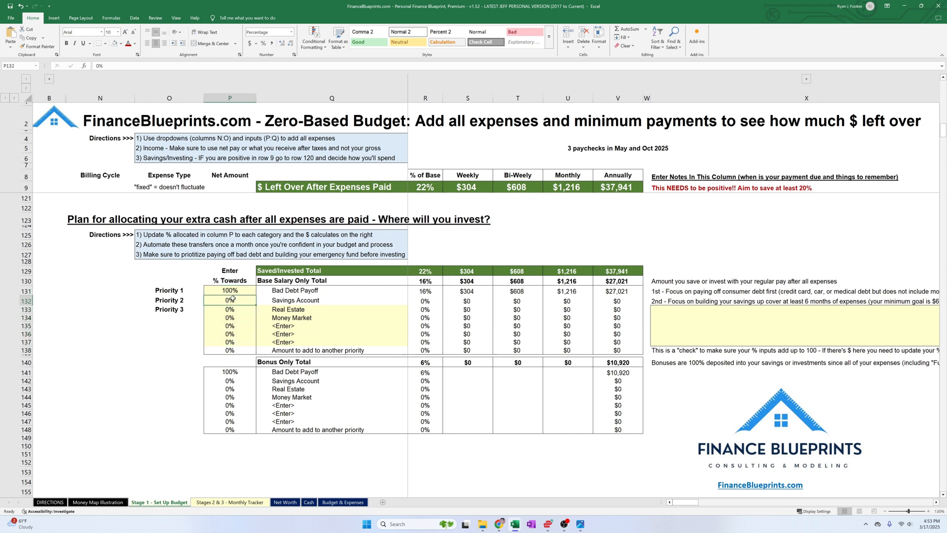
key(ctrl+z)
key(ctrl+z)
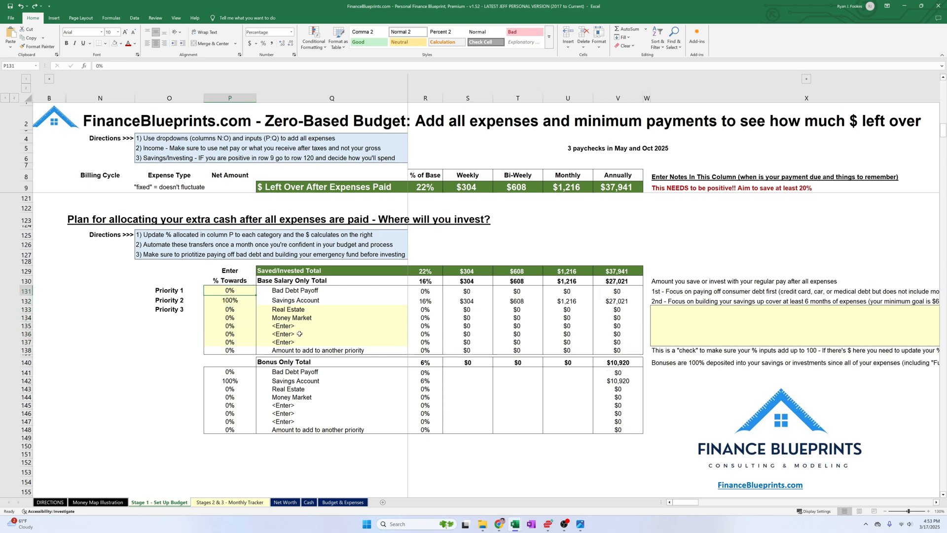
- Review the Priority 2 Savings Account allocation and the Stage 7 asset mix row in the DIRECTIONS sheet
drag(188, 298, 289, 299)
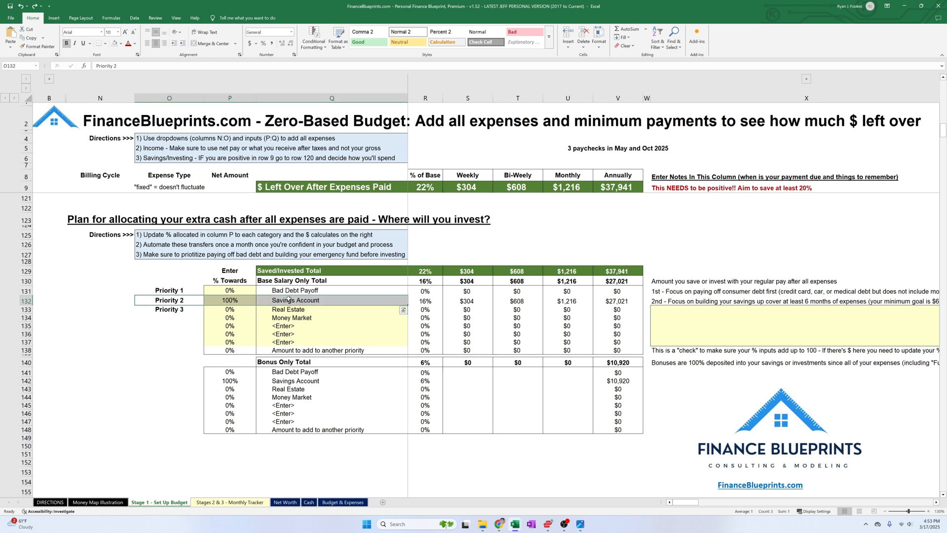
click(245, 299)
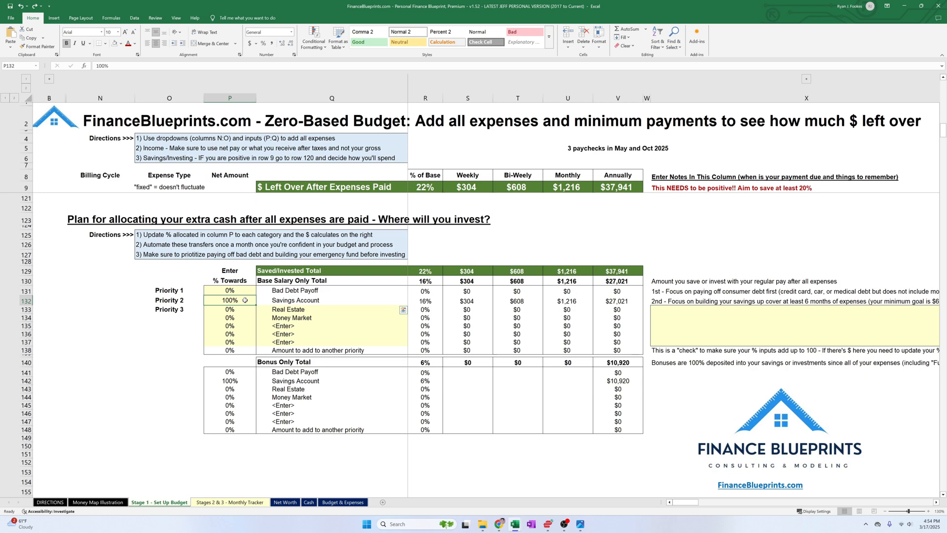
click(50, 503)
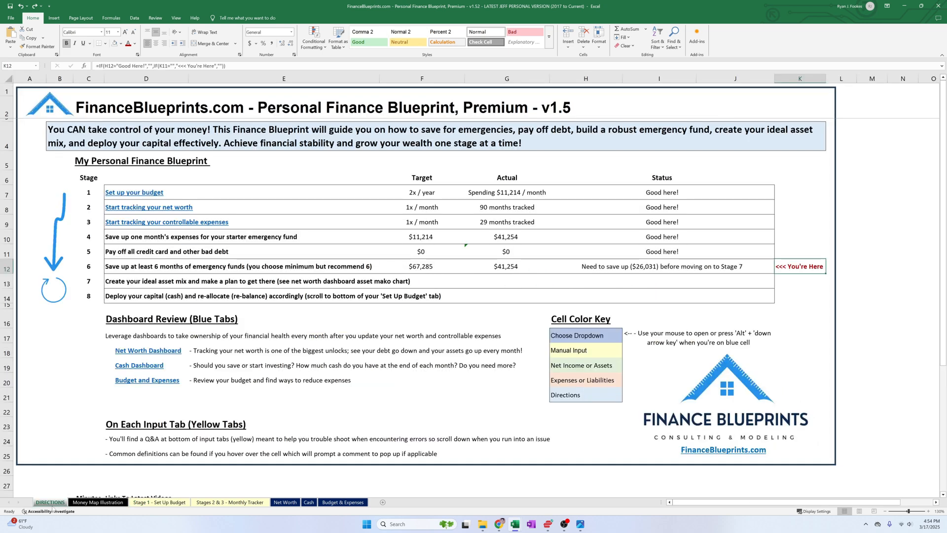
click(94, 280)
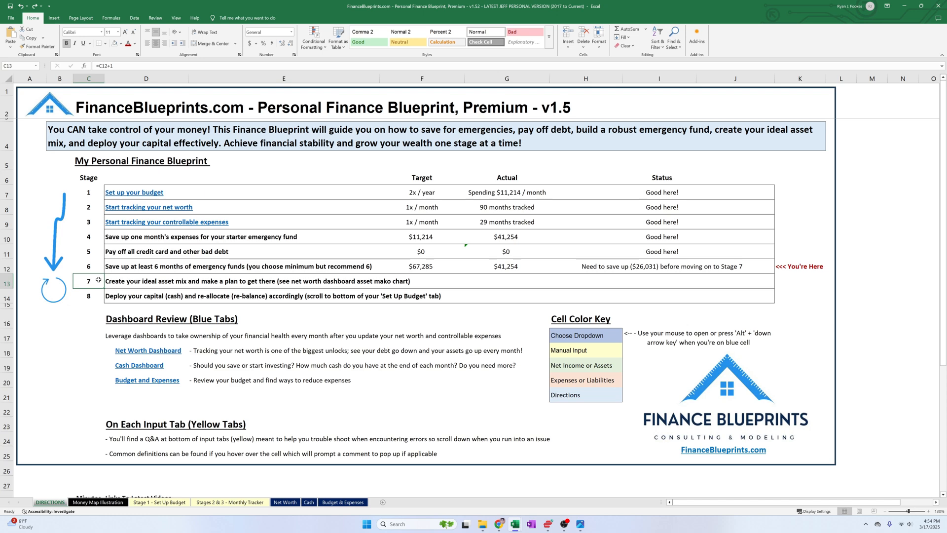
- In the Stage 1 allocation plan, set Savings Account to 0%, Real Estate to 80% and Money Market to 20%
click(159, 502)
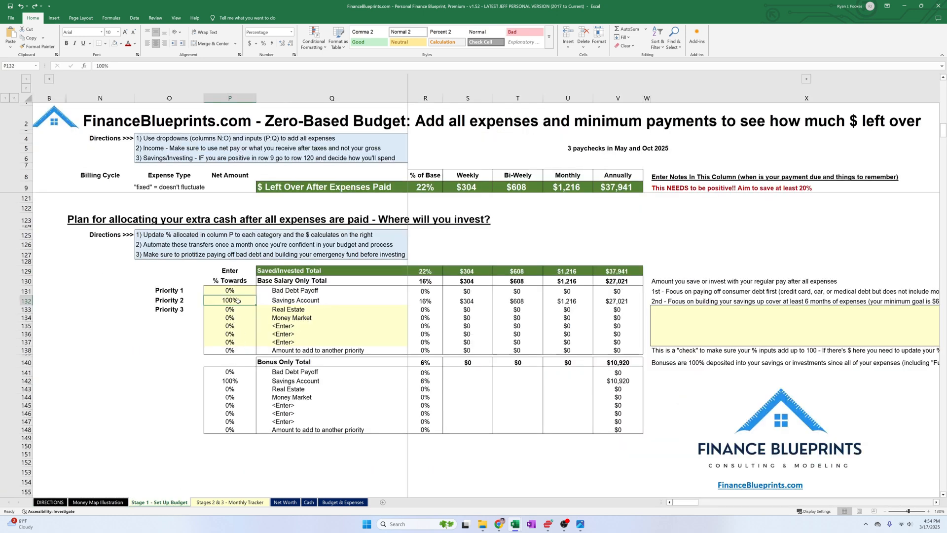
text(0)
key(Return)
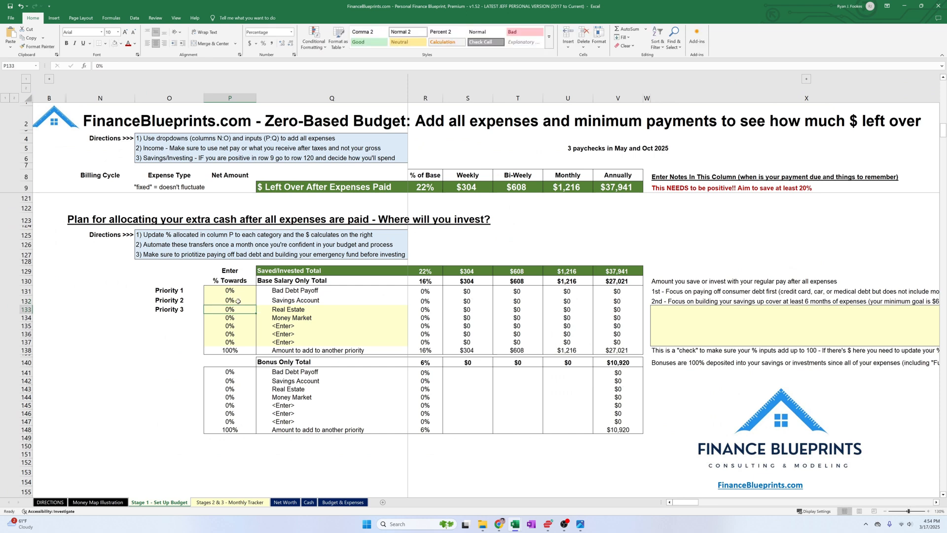
text(80)
key(Return)
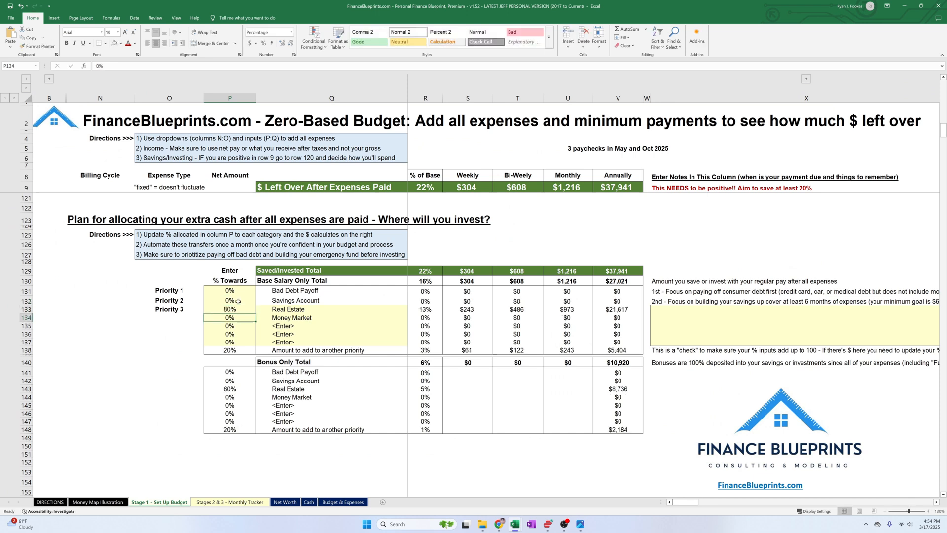
text(20)
key(Return)
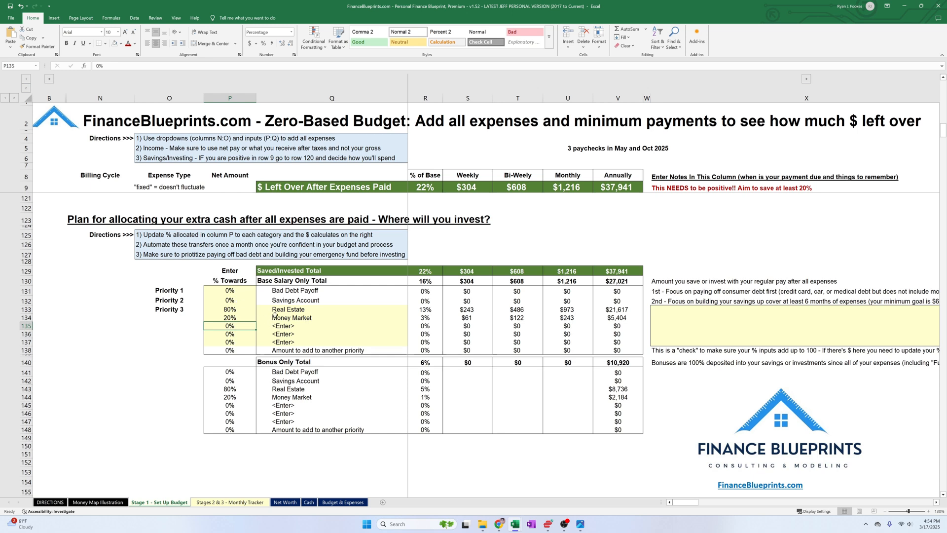
- Compare the Base Salary Only and Bonus Only blocks, including their Real Estate and Money Market percentages
drag(272, 281, 624, 347)
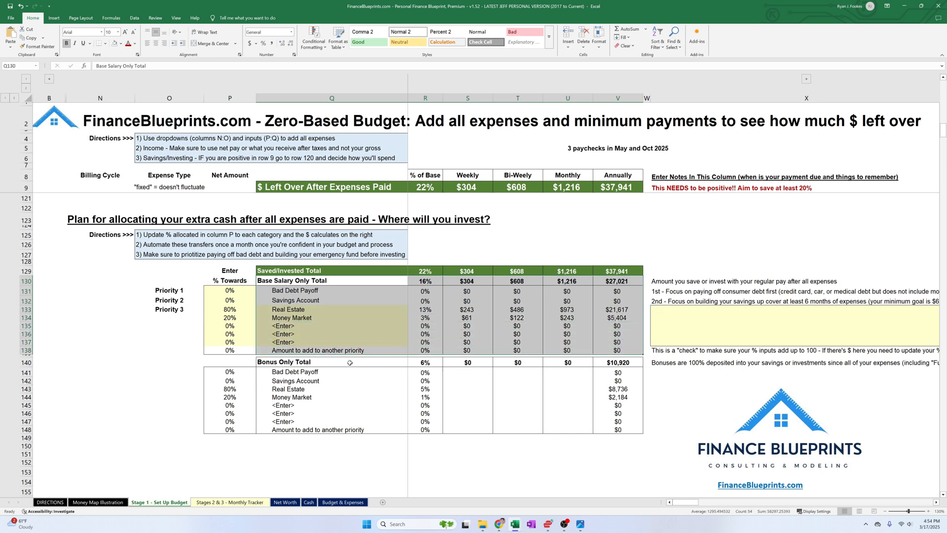
drag(295, 362, 601, 429)
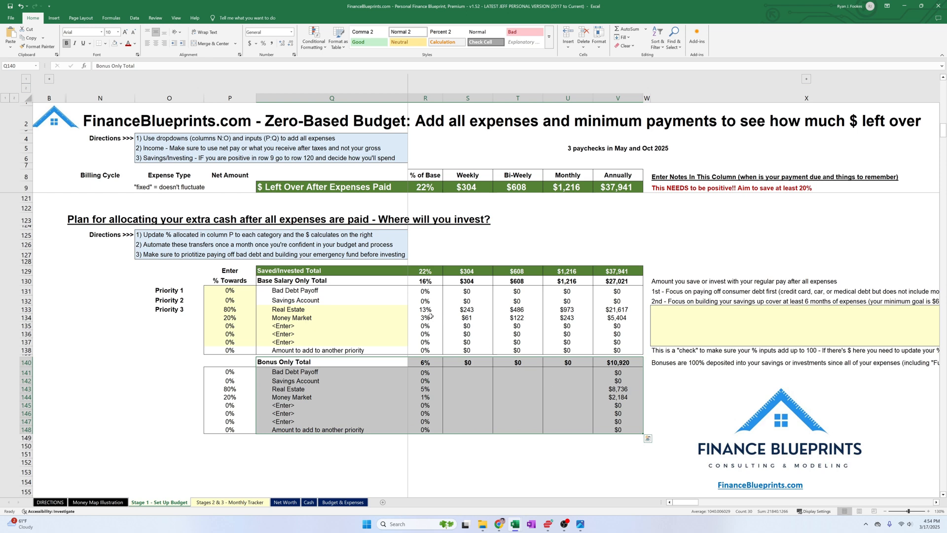
drag(230, 308, 234, 319)
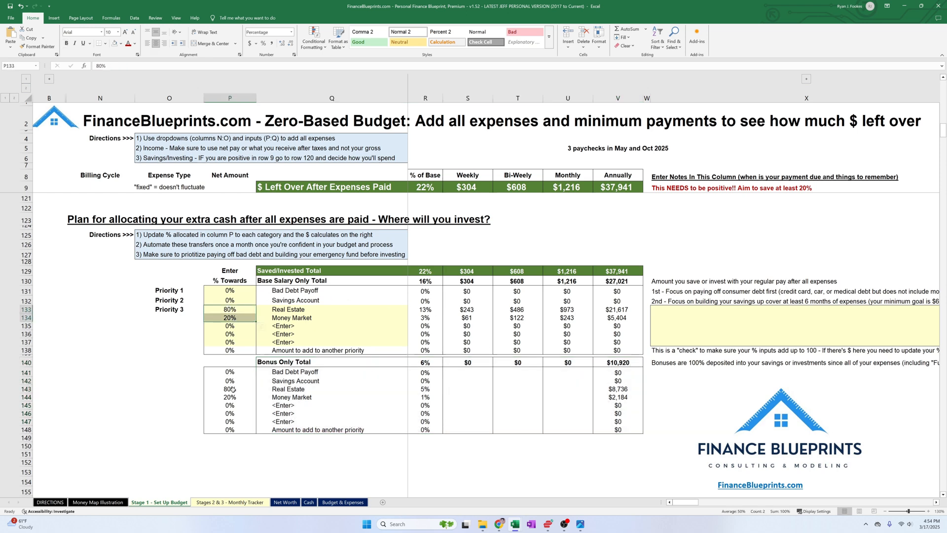
drag(233, 390, 235, 402)
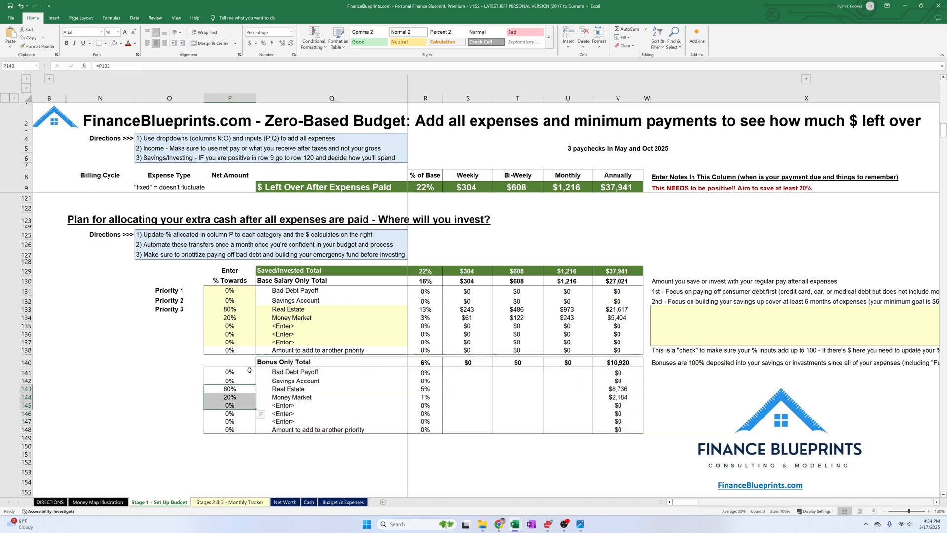
- Examine the annual Bonus Only total, its Real Estate and Money Market amounts, and the monthly cash left over after expenses
click(636, 362)
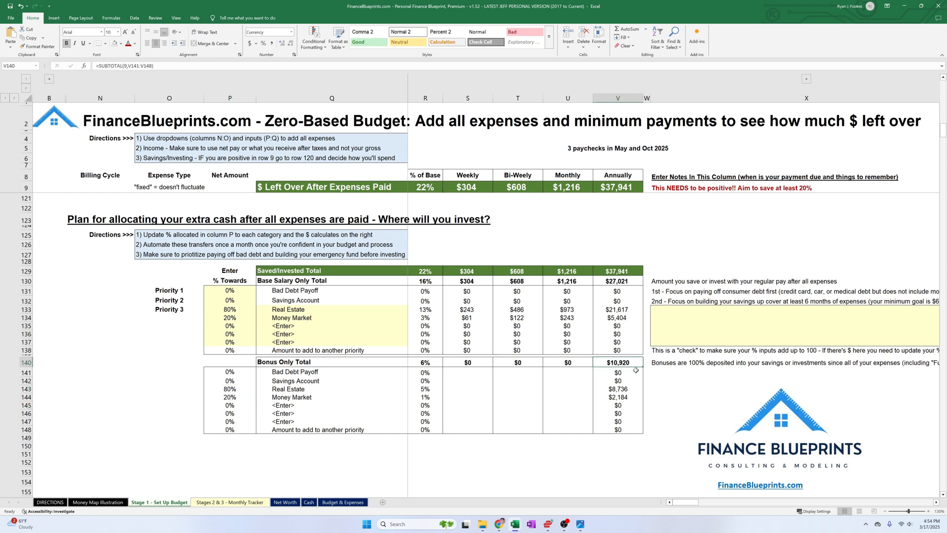
click(628, 390)
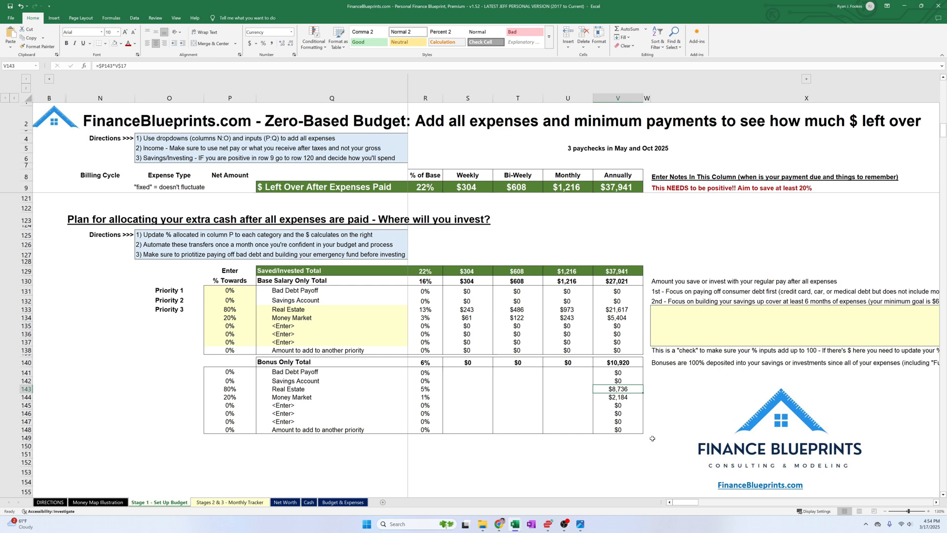
click(637, 363)
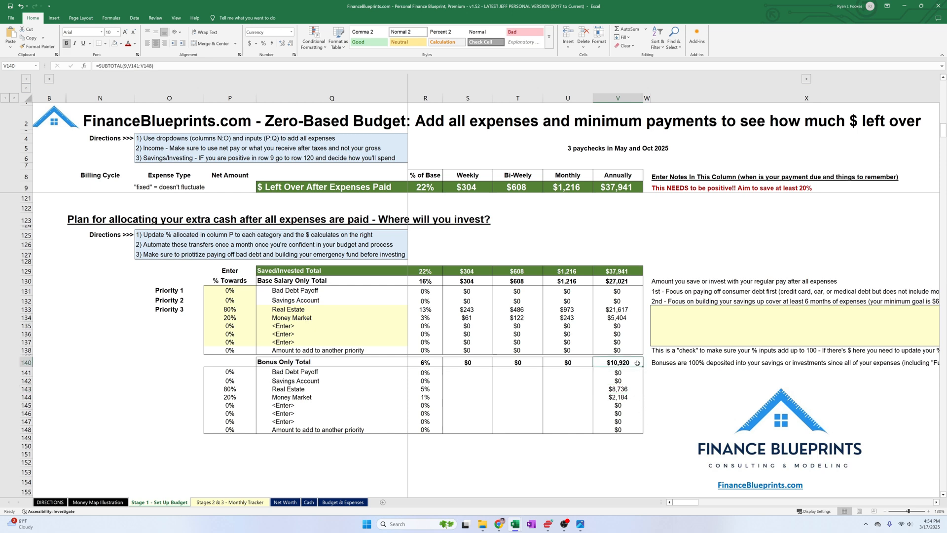
click(559, 187)
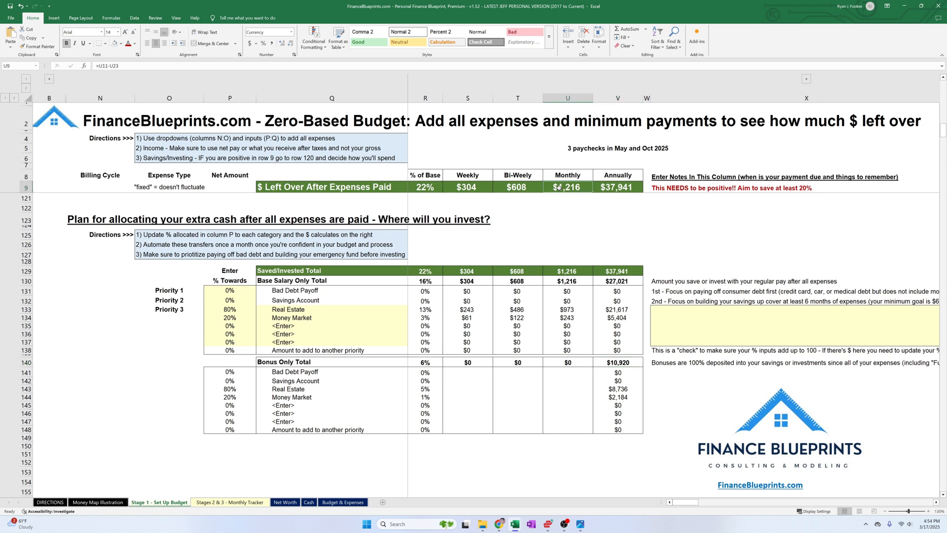
click(631, 390)
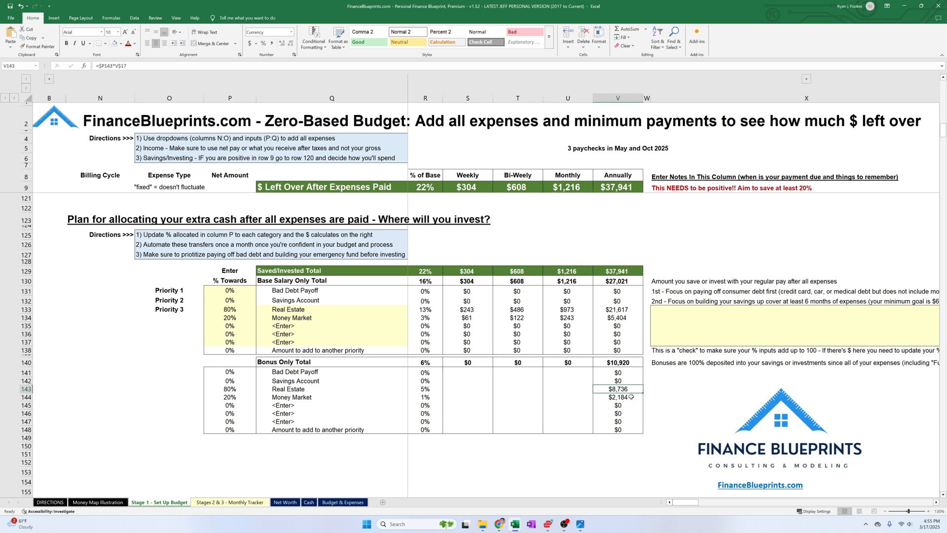
click(631, 398)
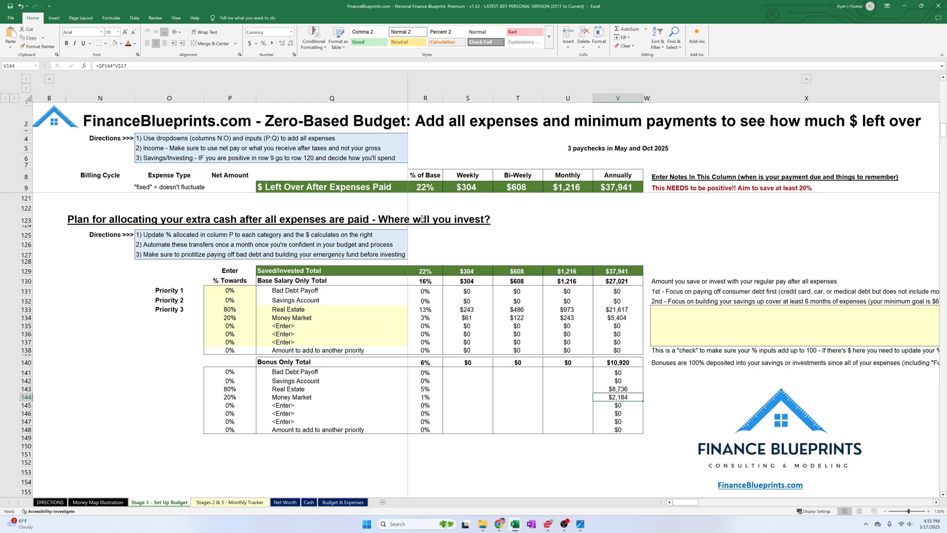
- Look over the Monthly Tracker sheet down to the Variable Expense Tracker, and return to the Stage 1 allocation plan
click(251, 502)
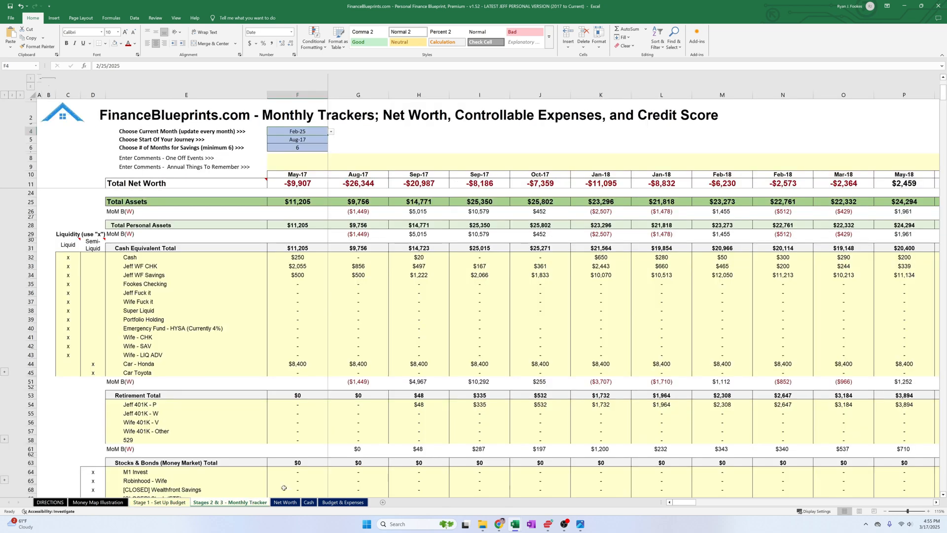
scroll(691, 382, down, 8)
scroll(813, 382, down, 20)
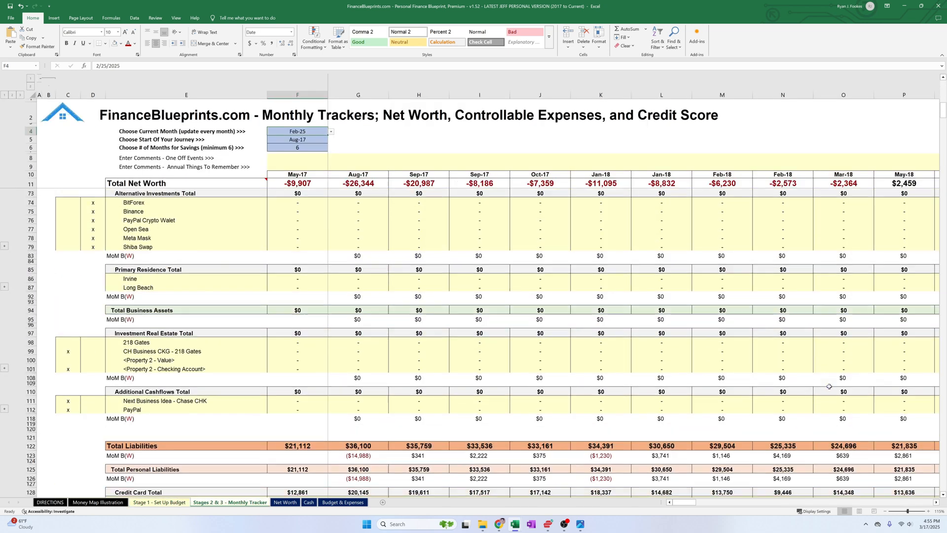
scroll(722, 412, down, 4)
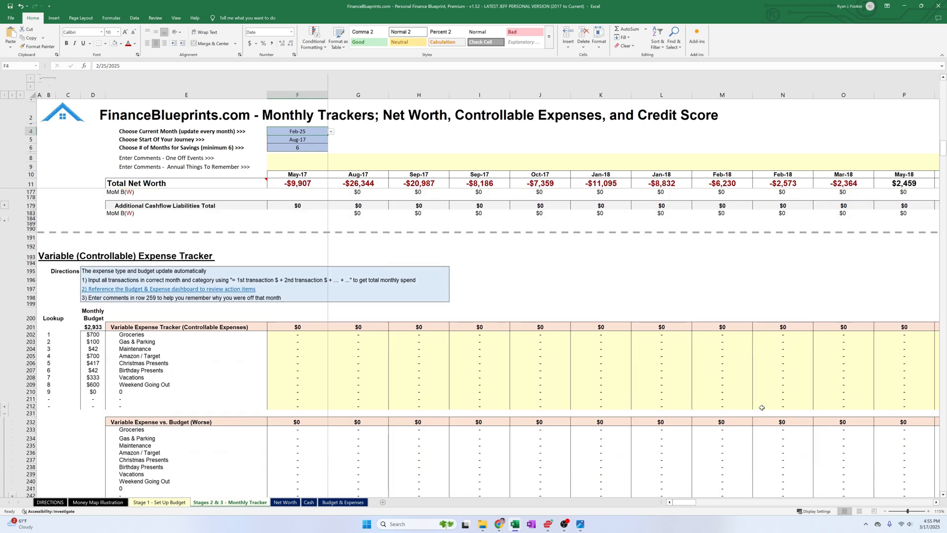
click(159, 502)
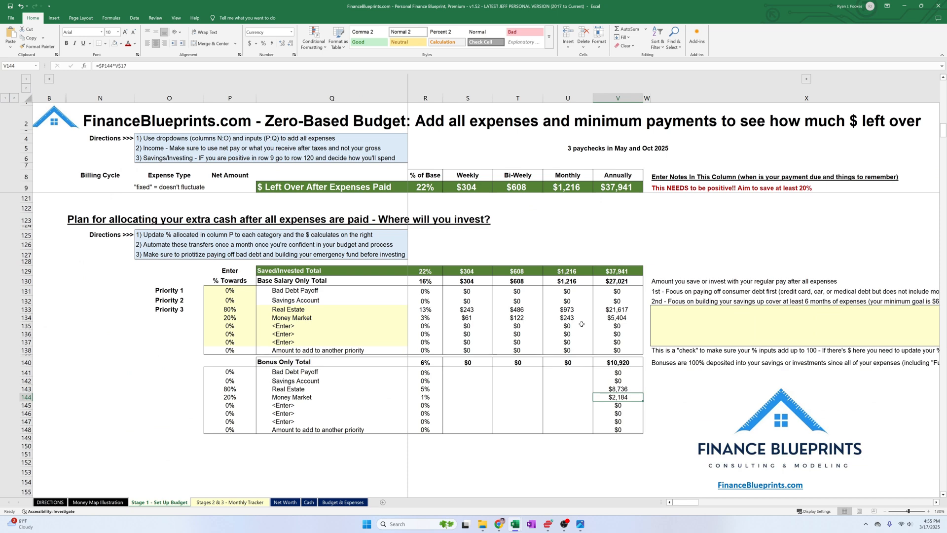
- Look back over the Wants expense categories in the Stage 1 budget and return to the extra cash allocation plan
scroll(581, 324, up, 12)
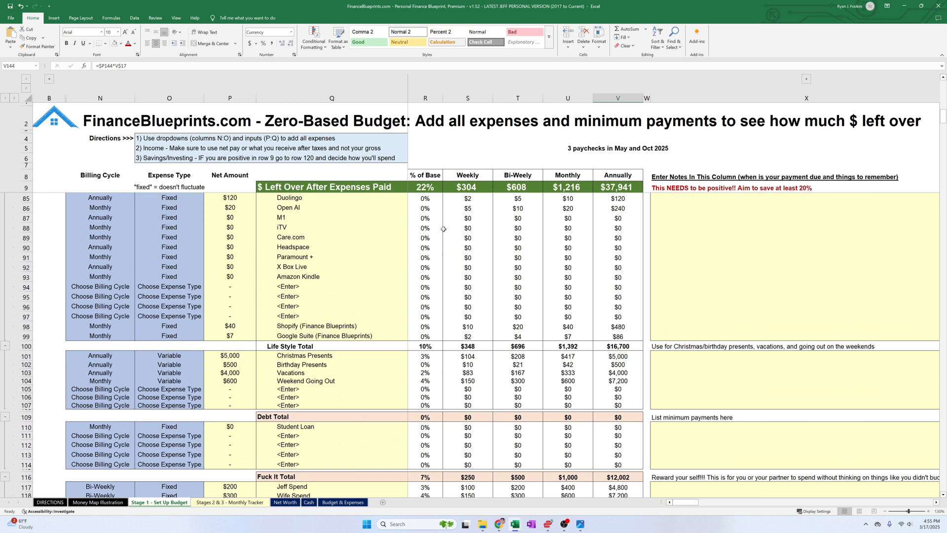
scroll(443, 228, up, 8)
scroll(443, 312, up, 3)
scroll(362, 353, down, 20)
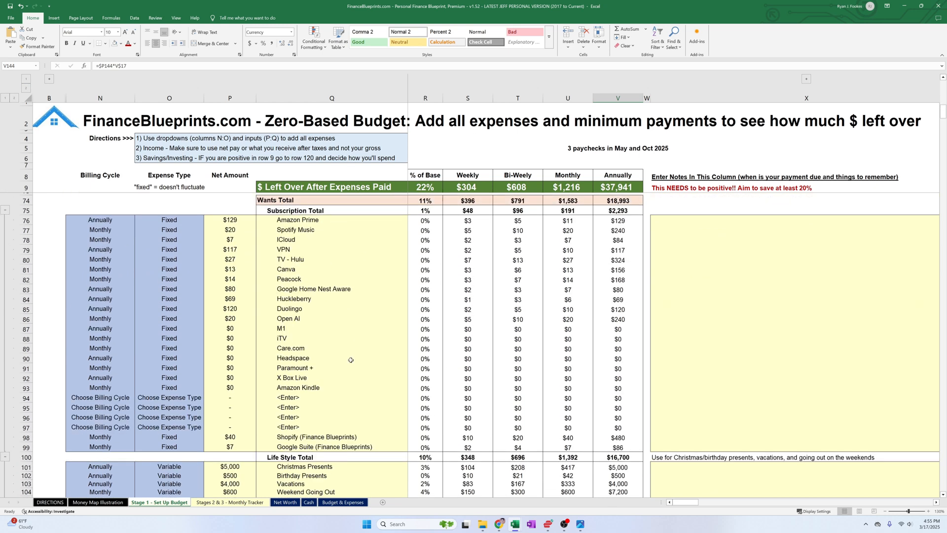
scroll(362, 353, up, 2)
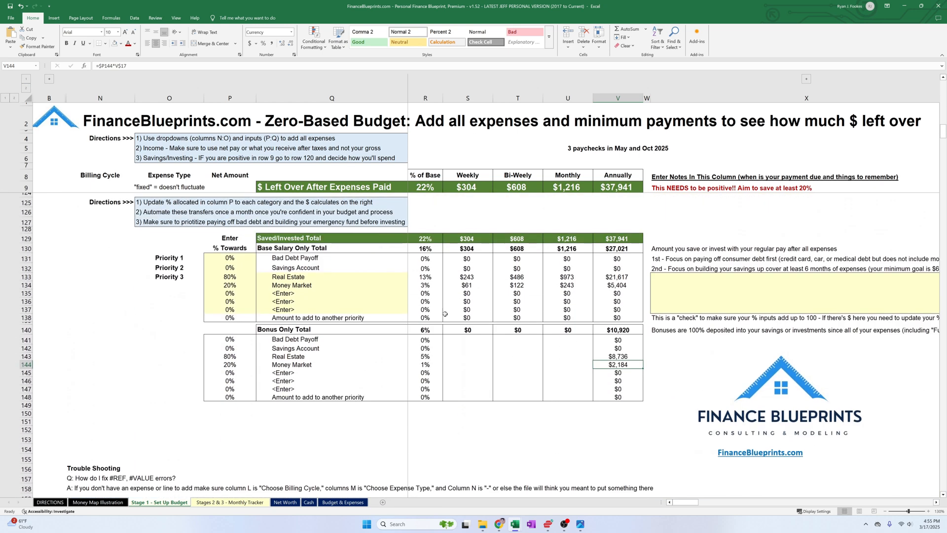
- Review the monthly Saved/Invested total, the monthly amounts for Real Estate, Money Market, Bad Debt Payoff and Savings Account, and the allocation percentages
click(577, 239)
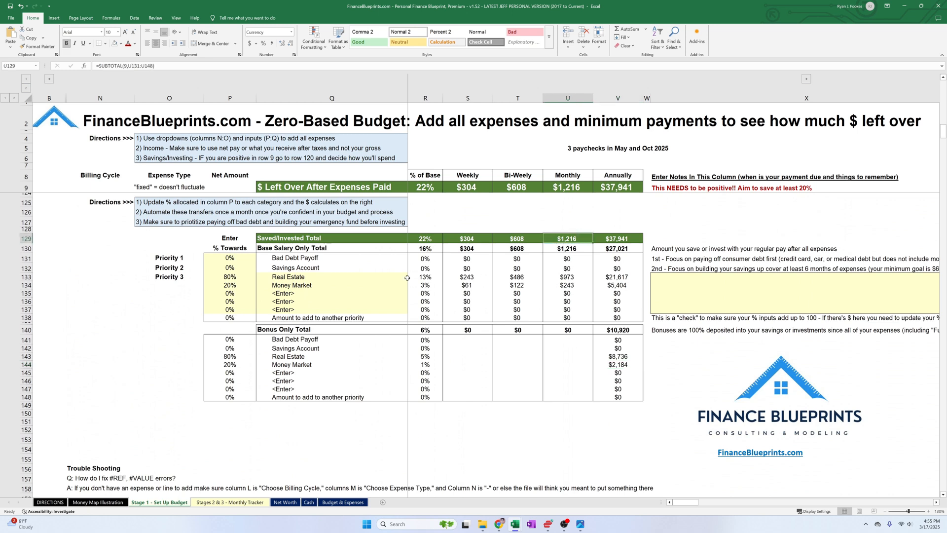
click(563, 279)
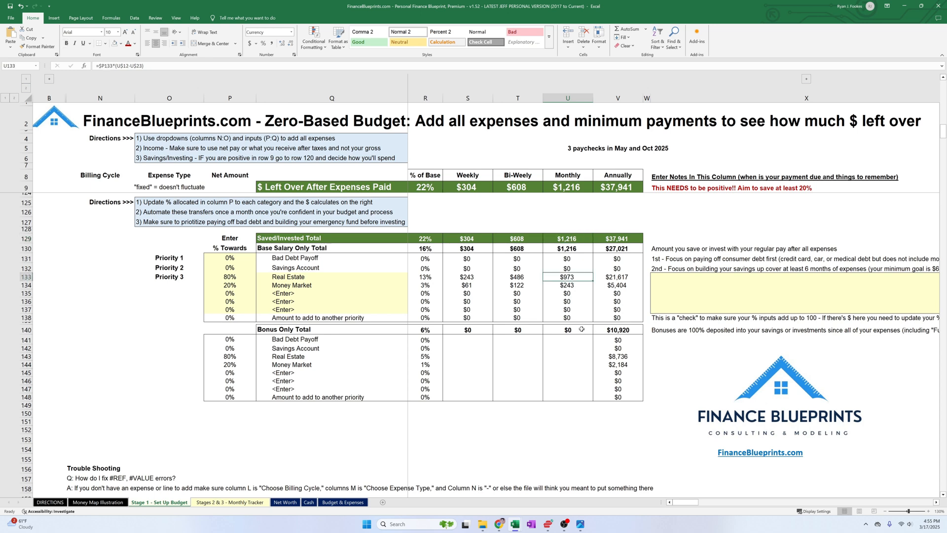
click(578, 286)
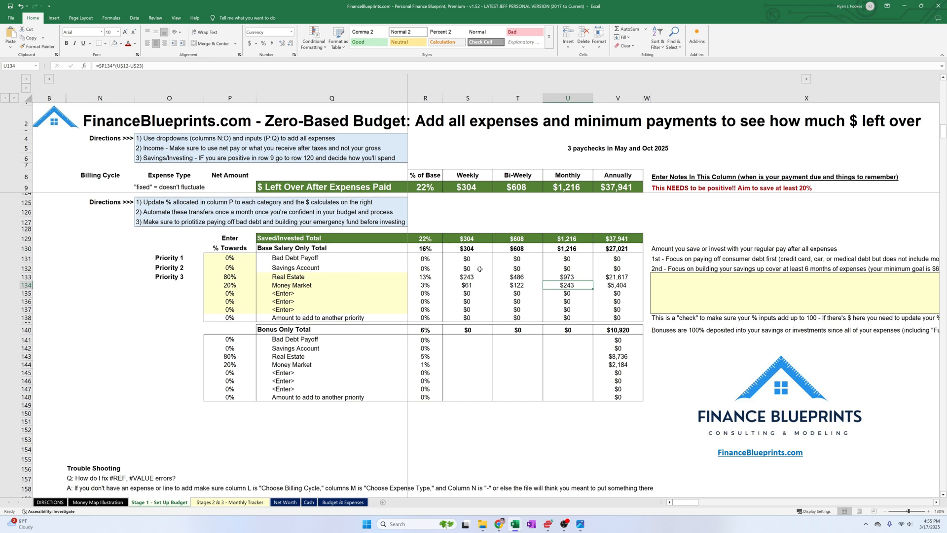
click(574, 259)
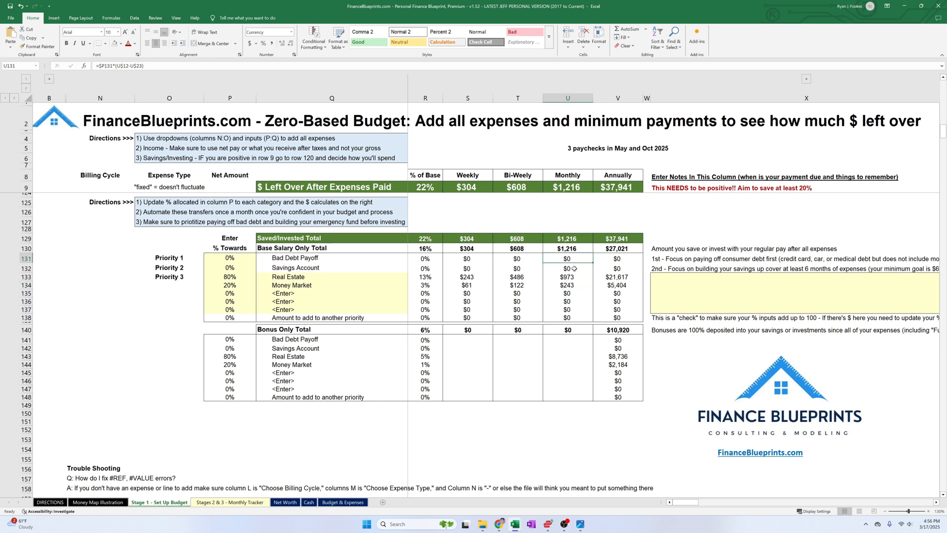
click(572, 269)
drag(230, 268, 267, 388)
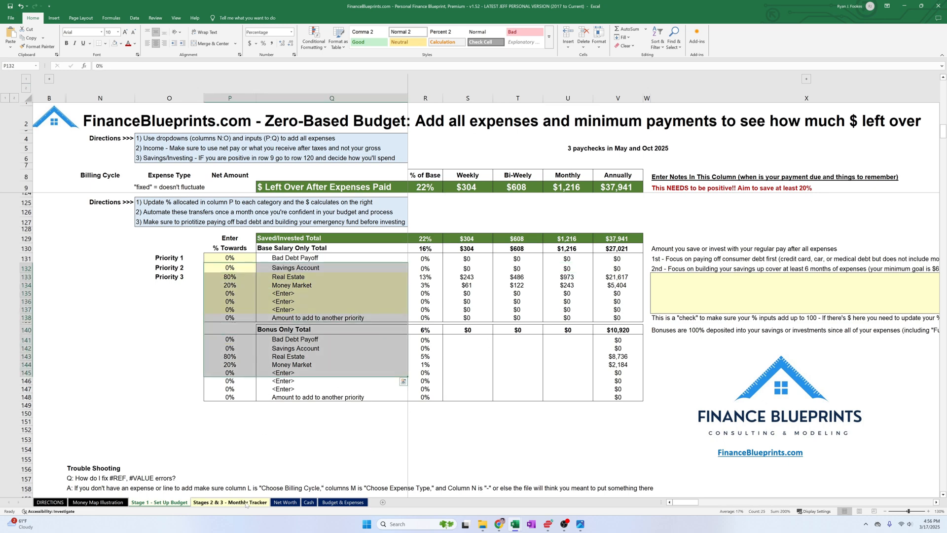
- On the Net Worth dashboard, read the Net Worth highlight and the notes defining Good Debt and Bad Debt
click(285, 502)
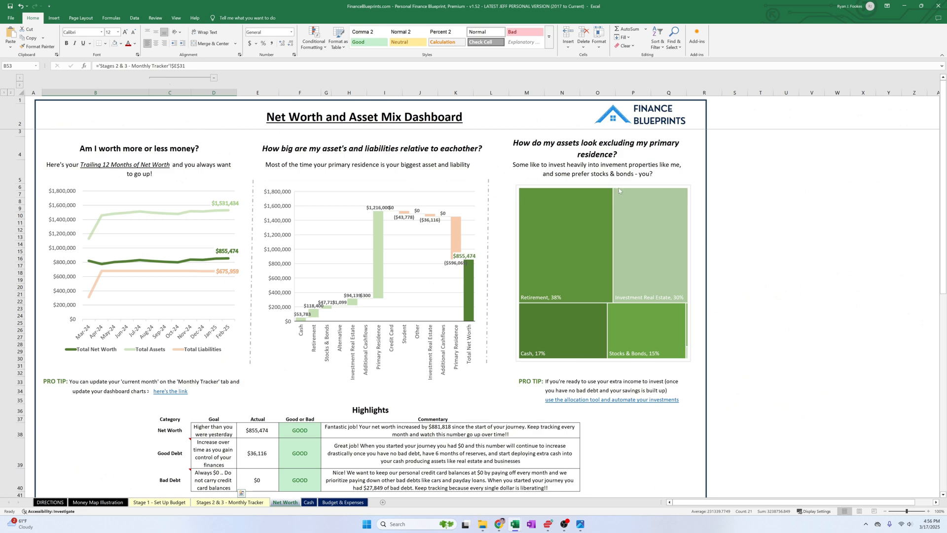
scroll(660, 287, down, 8)
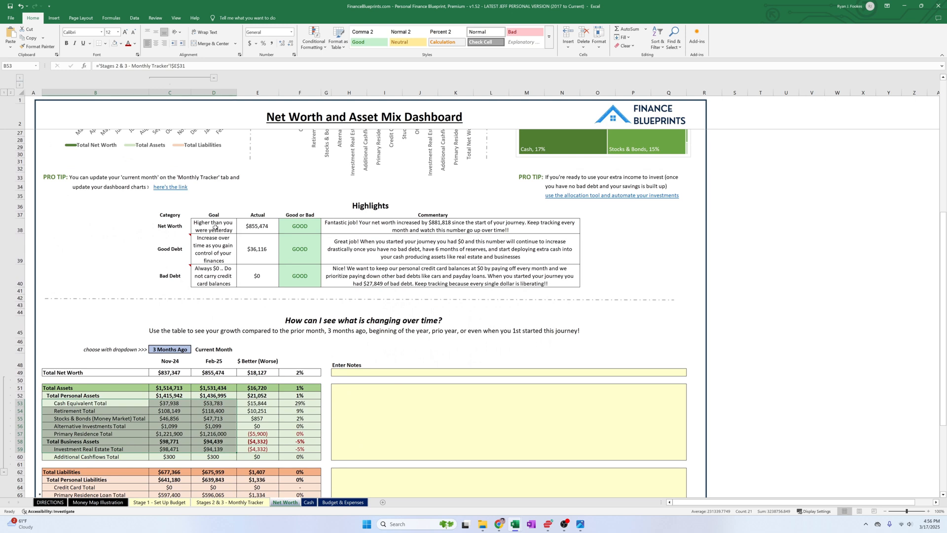
click(176, 227)
key(Right)
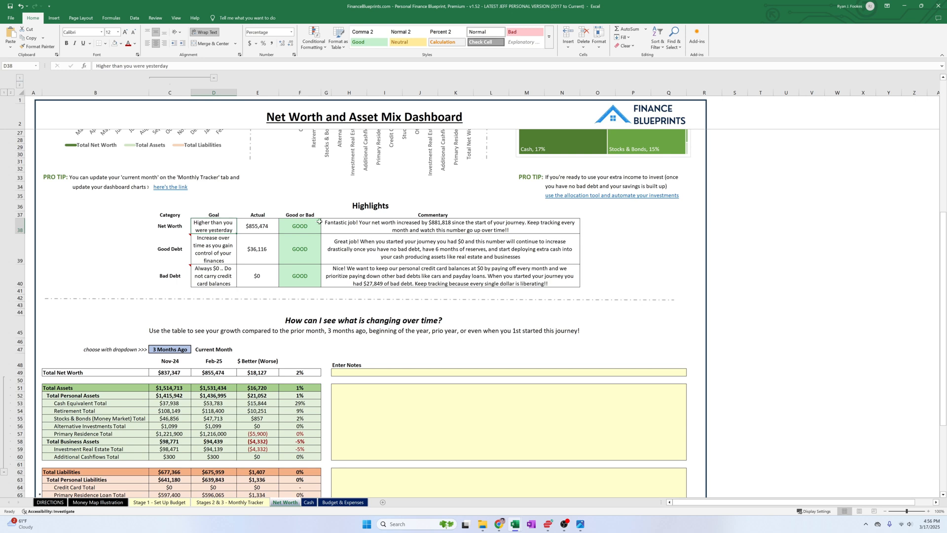
click(335, 224)
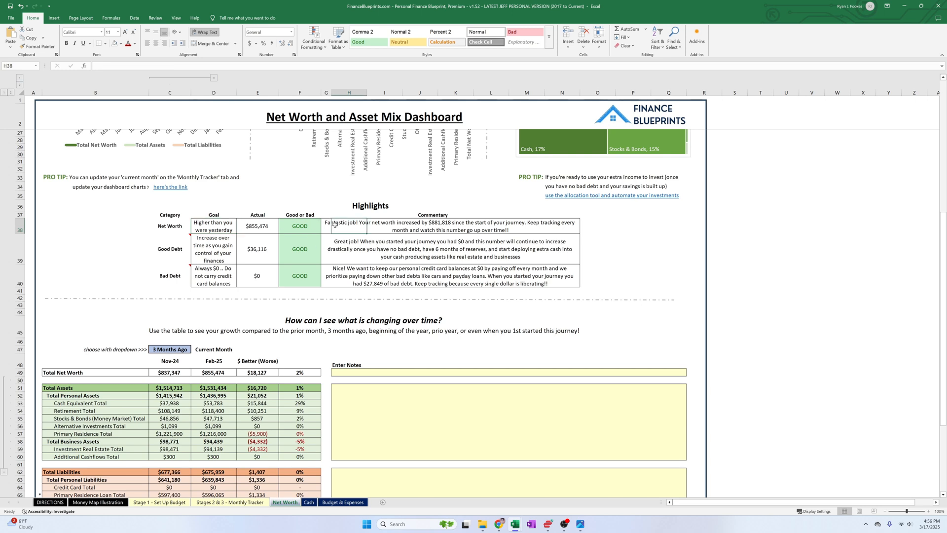
mouse_move(179, 245)
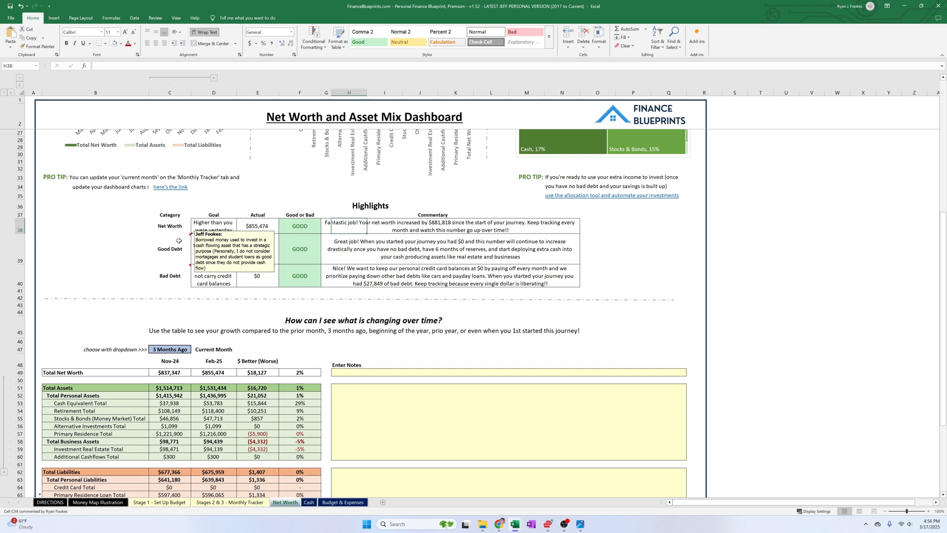
mouse_move(177, 278)
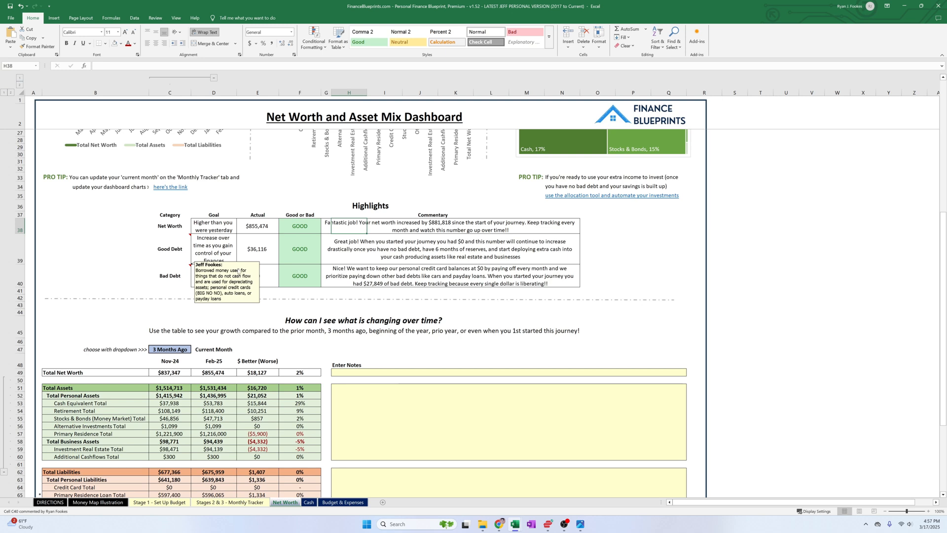
- Examine the actual Good Debt and Bad Debt amounts in the Highlights table, including the Bad Debt rating and commentary
click(251, 257)
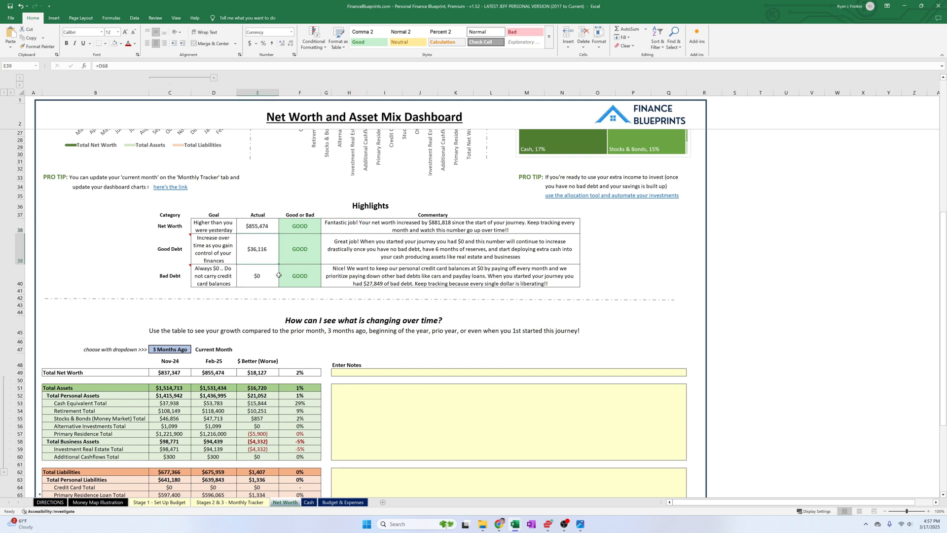
click(278, 275)
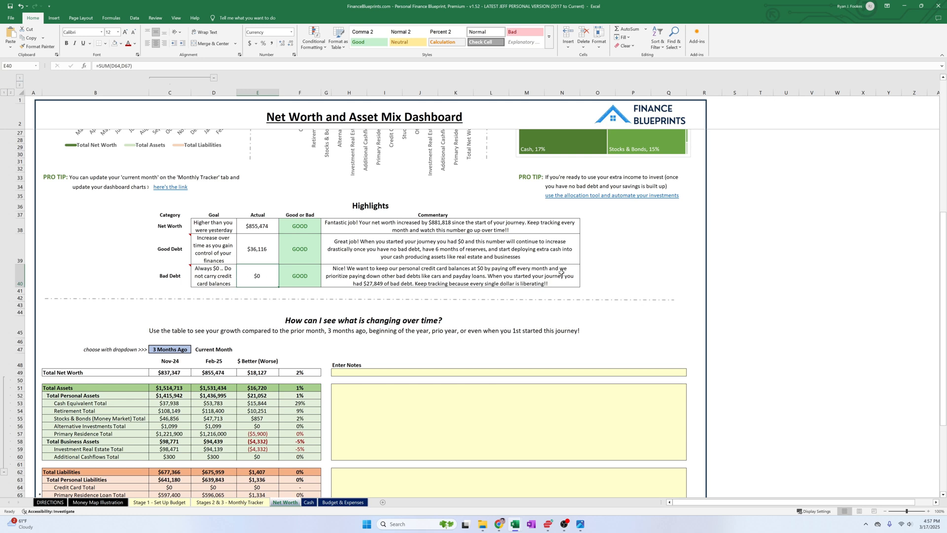
click(311, 276)
click(347, 277)
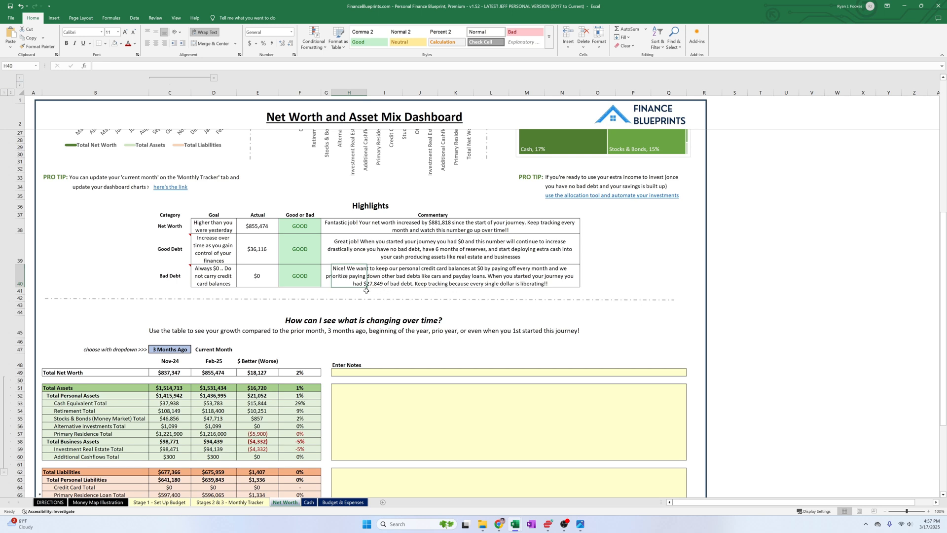
click(327, 279)
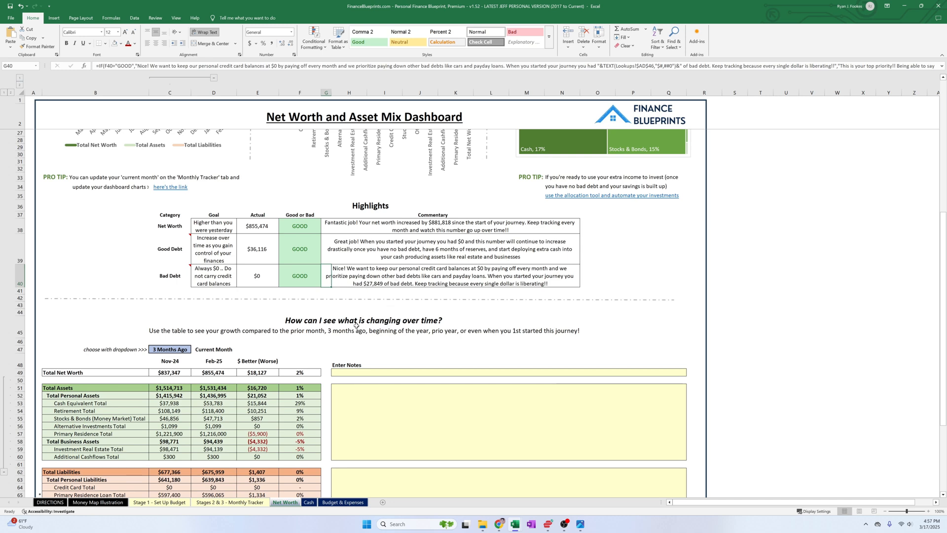
click(266, 271)
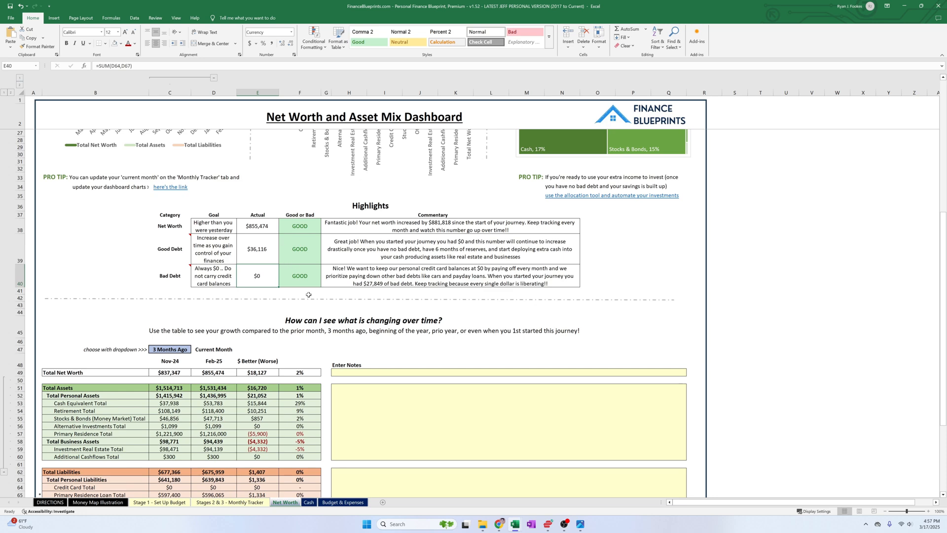
- Compare the Cash dashboard's savings goal with the Stage 1 budget and the Monthly Tracker's number of months for savings
click(309, 503)
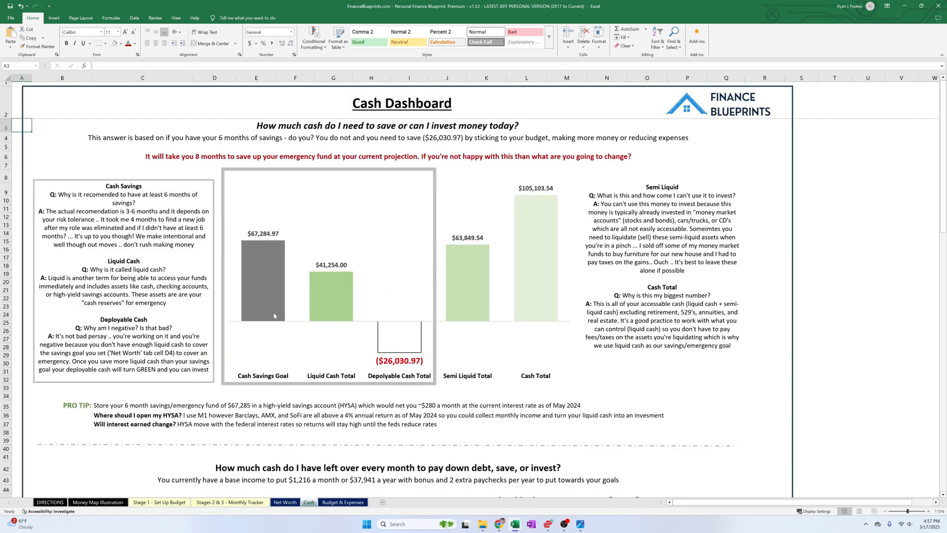
mouse_move(253, 266)
click(160, 502)
drag(574, 168, 587, 241)
click(568, 311)
click(235, 503)
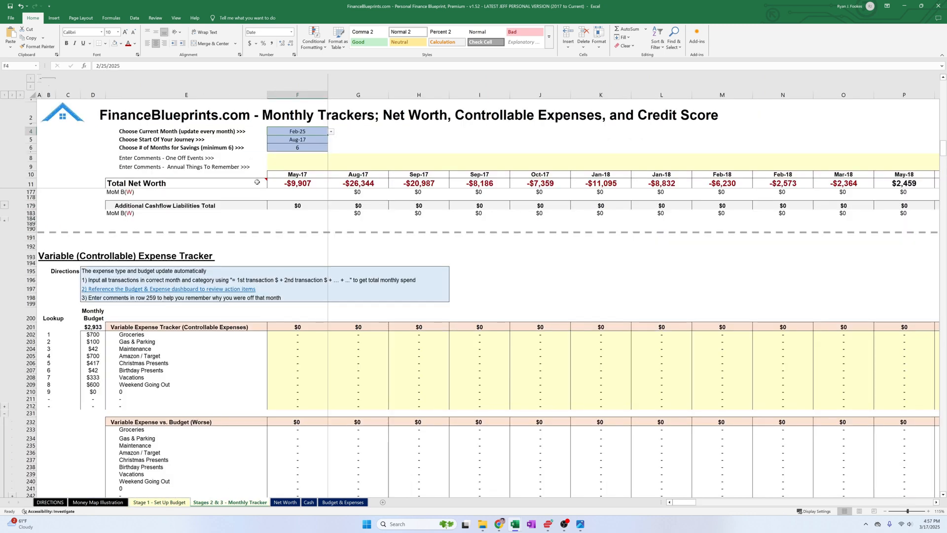
click(308, 502)
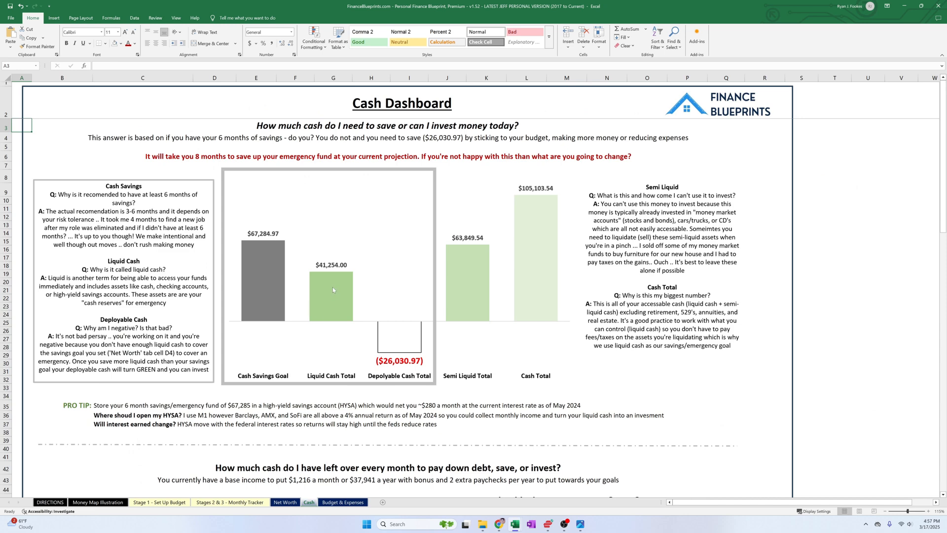
- In the Monthly Tracker's Net Worth Tracker, examine the Cash Equivalent accounts marked as liquid, including the high-yield emergency fund
click(227, 502)
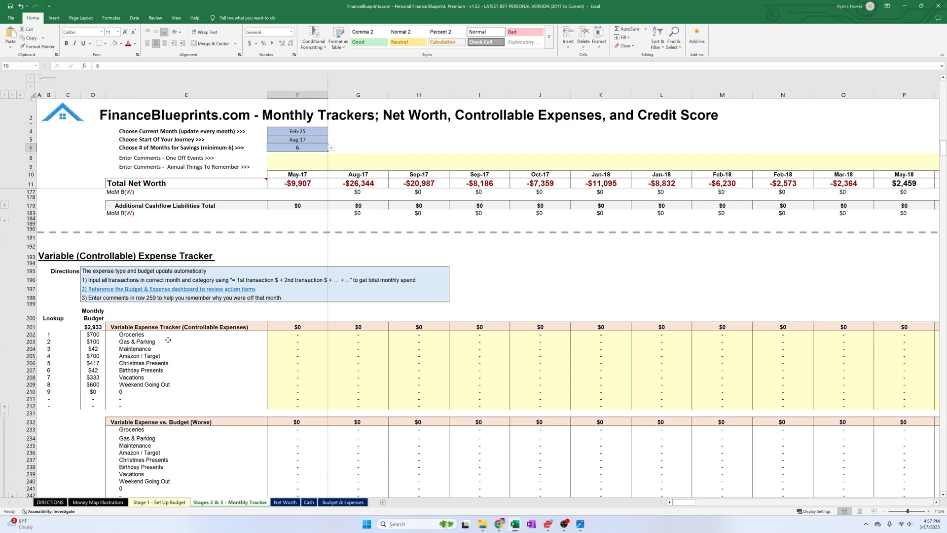
key(ctrl+Home)
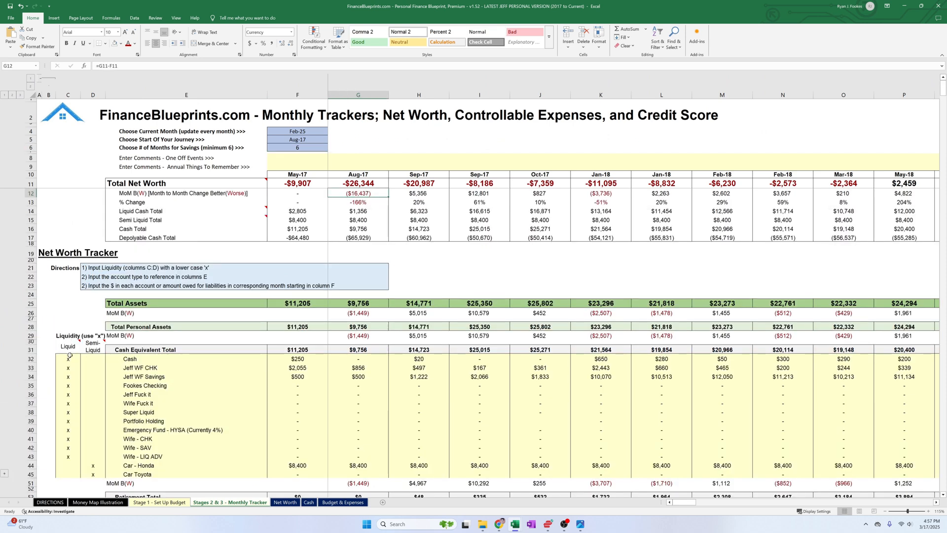
drag(70, 358, 69, 456)
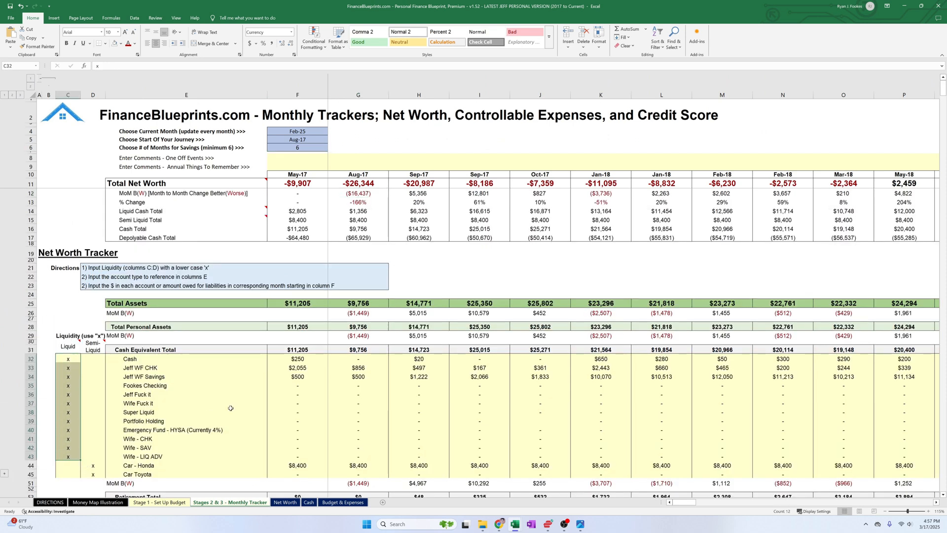
click(162, 362)
click(168, 384)
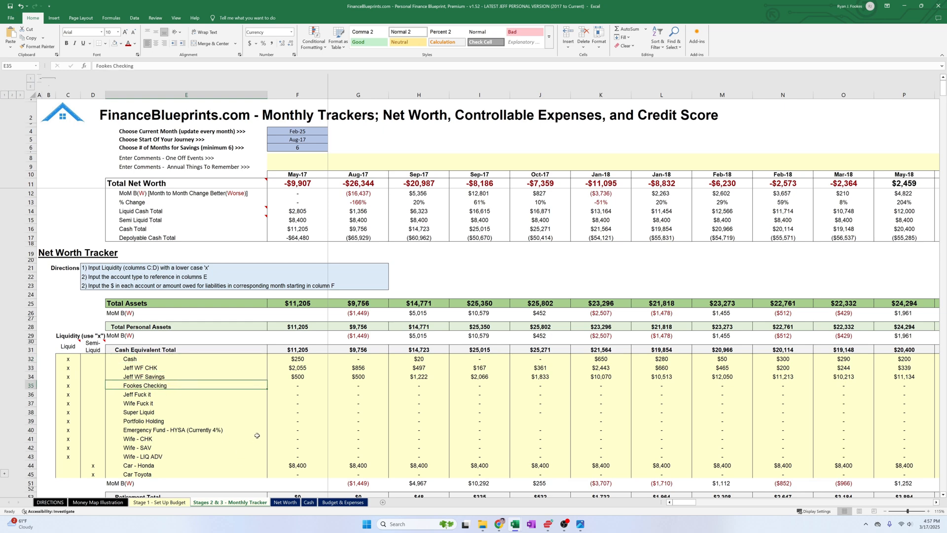
scroll(219, 427, down, 3)
scroll(216, 428, down, 1)
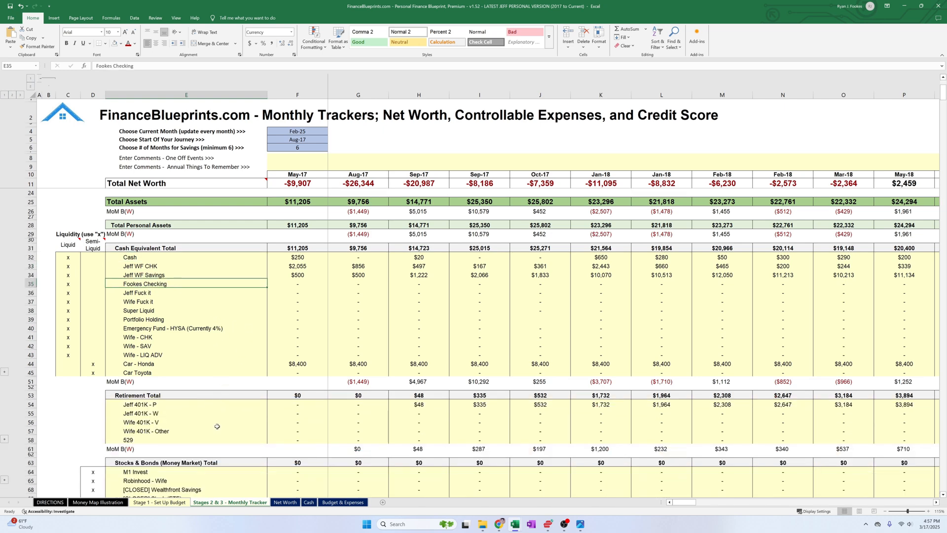
click(191, 326)
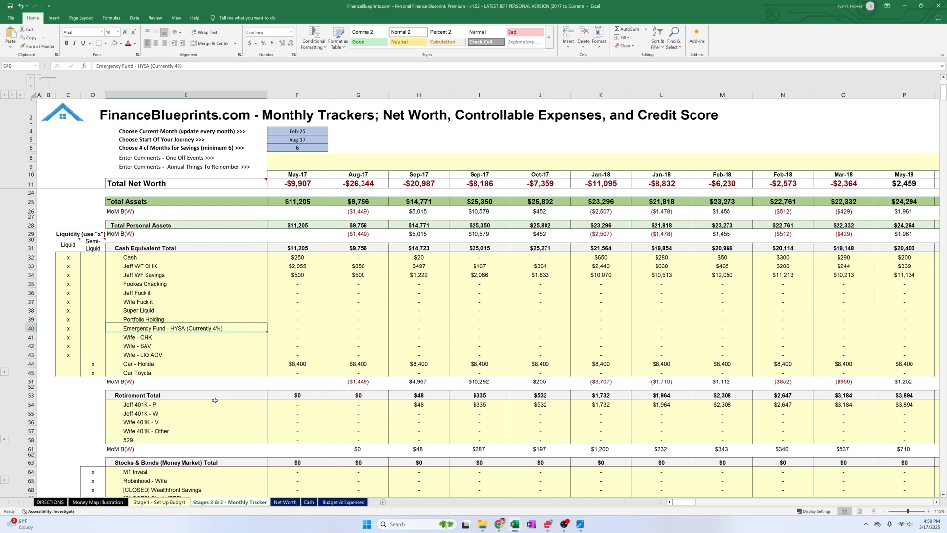
- Look through the retirement, investment and business asset sections down to the liquid business checking account under Investment Real Estate
scroll(215, 400, down, 10)
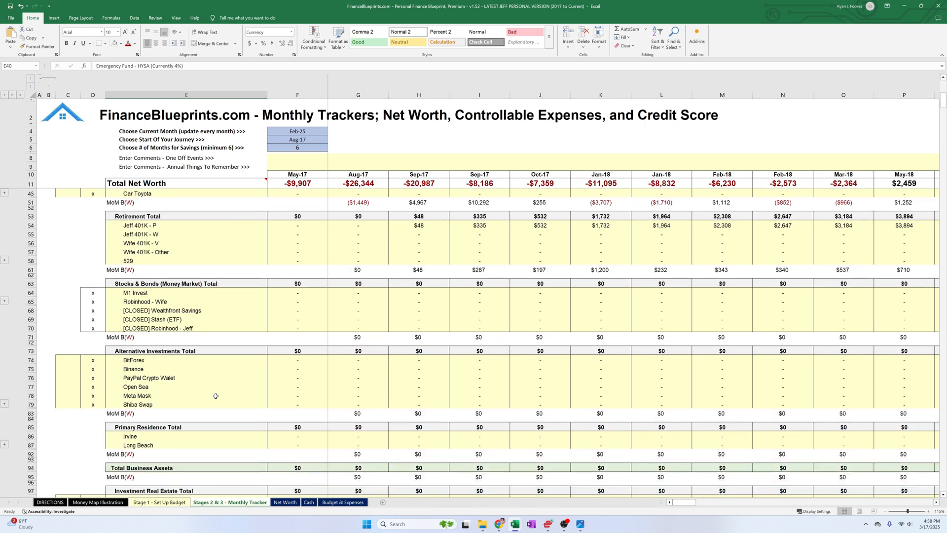
scroll(216, 395, down, 4)
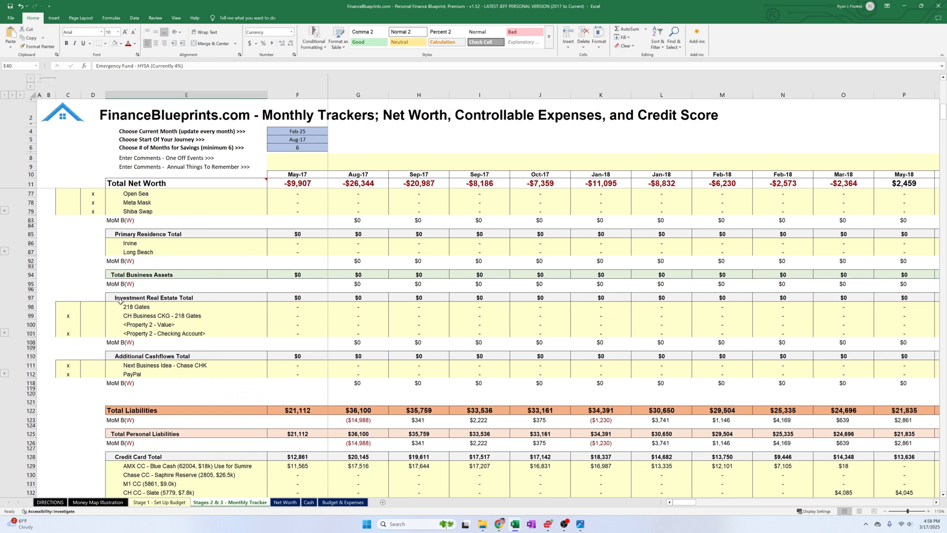
click(137, 317)
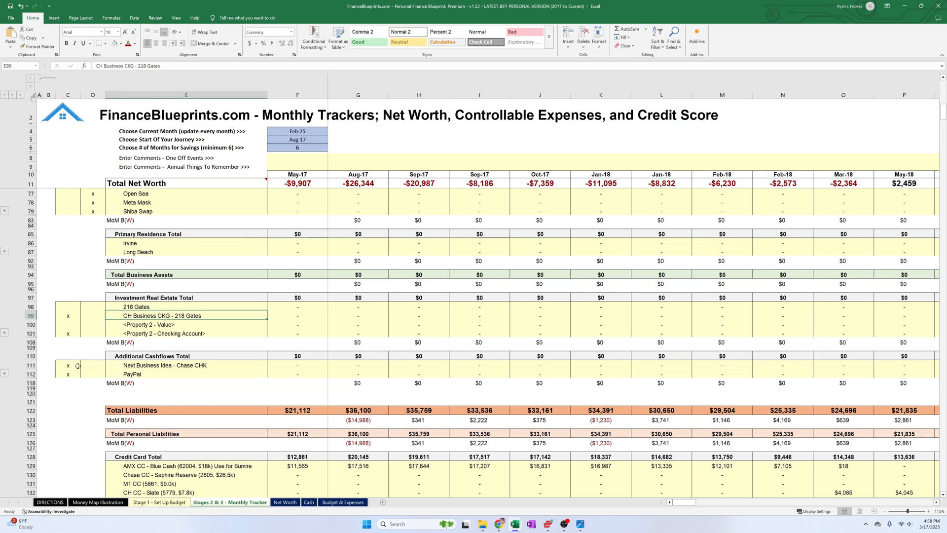
- Return to the Cash dashboard by way of Net Worth and inspect the Liquid Cash Total bar
click(285, 502)
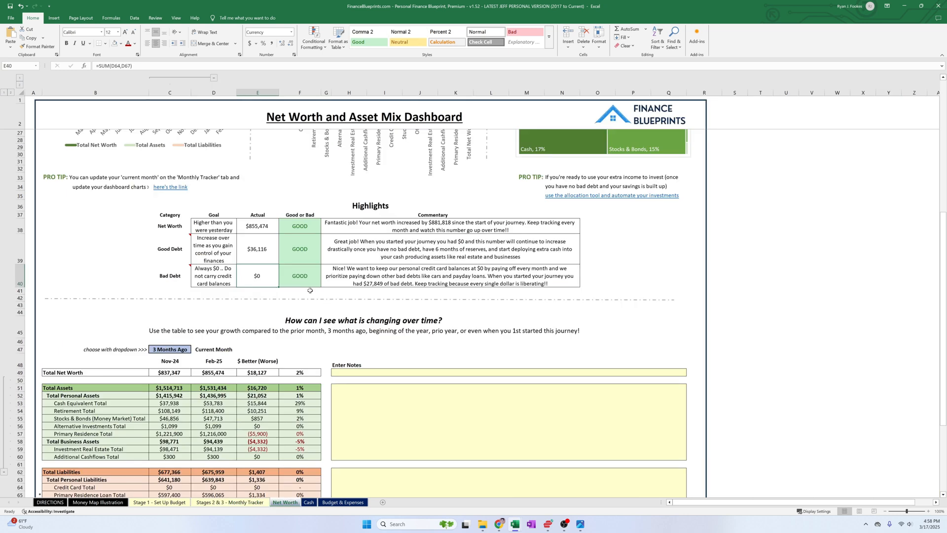
click(309, 502)
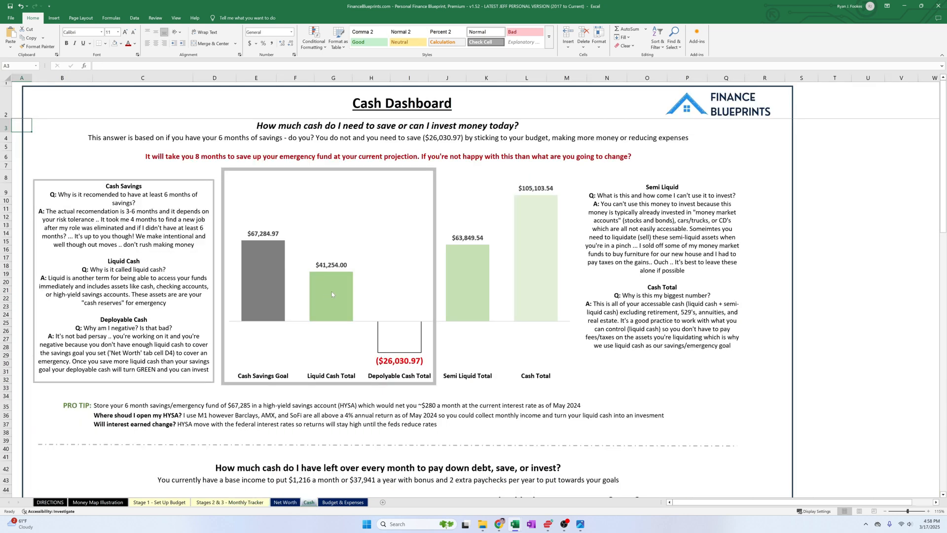
mouse_move(331, 292)
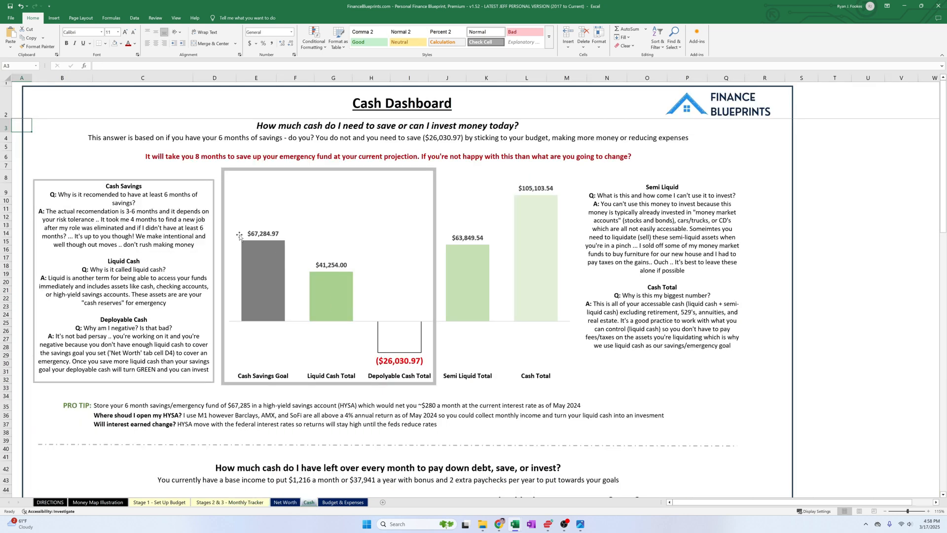
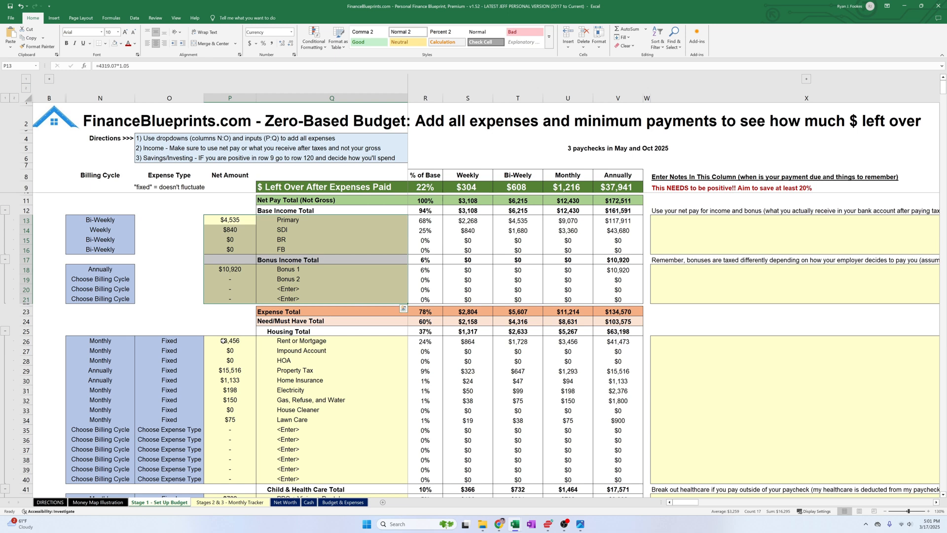
- Compare the Stage 1 budget's housing amounts and their Fixed expense types with the fixed and variable cost chart on the Budget & Expenses dashboard
drag(219, 341, 336, 465)
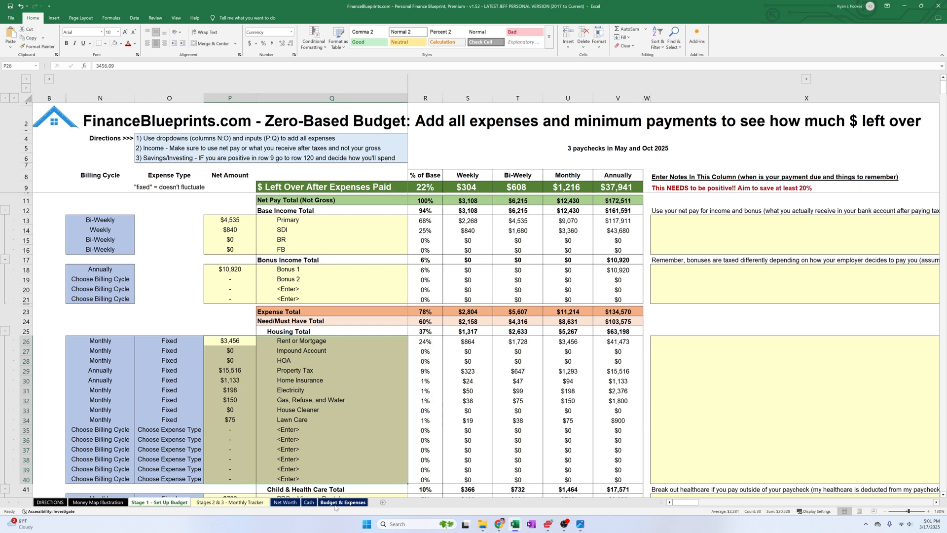
click(338, 503)
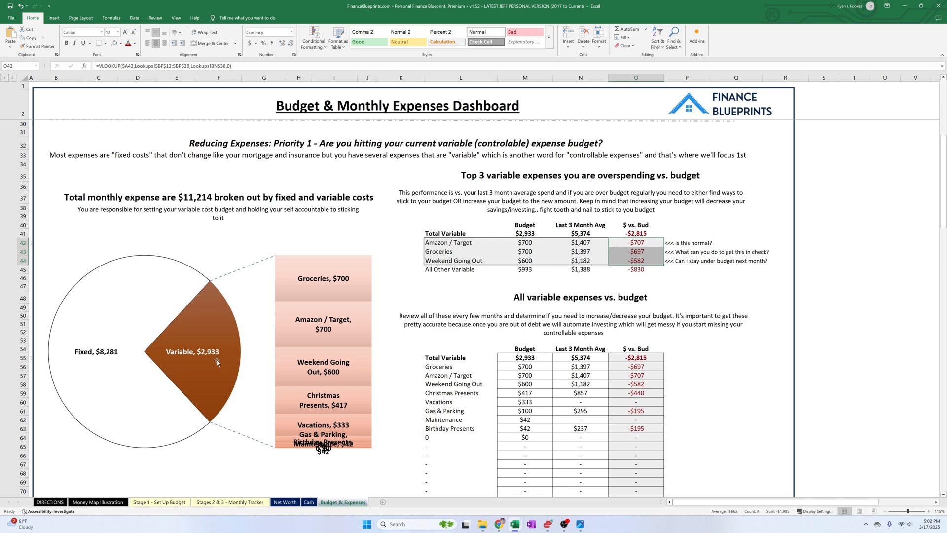
click(159, 502)
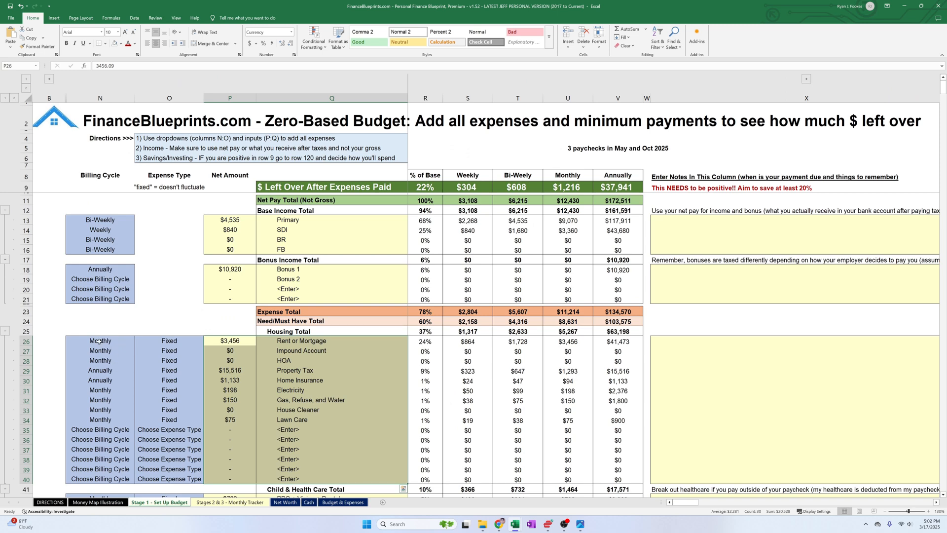
drag(193, 341, 207, 421)
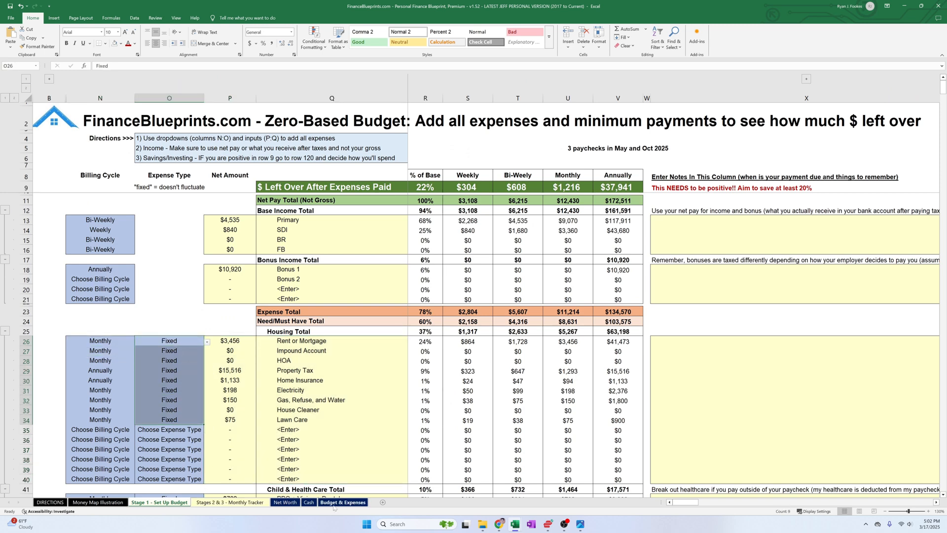
click(341, 502)
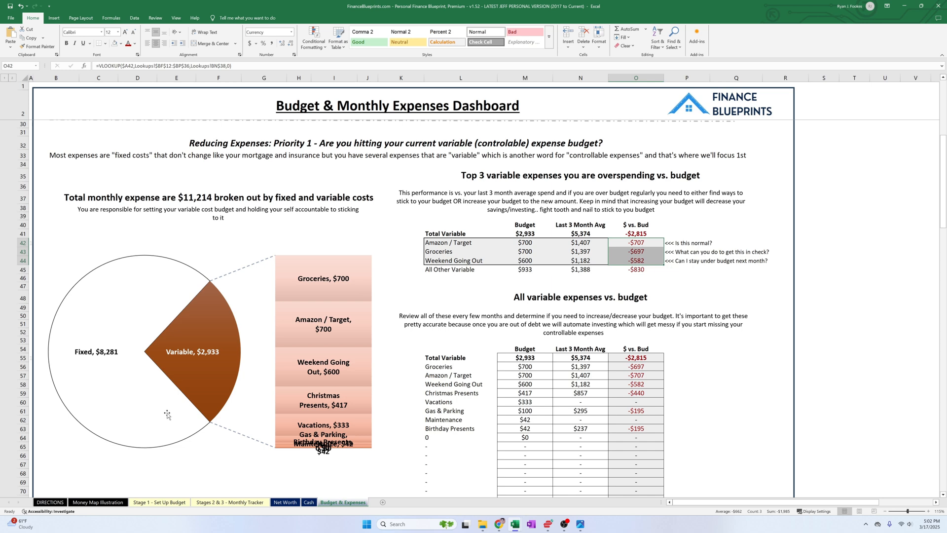
mouse_move(210, 360)
- In the Monthly Tracker's Variable Expense Tracker, highlight the spending for Jan-22 through May-22, from Groceries down to row 210
click(229, 502)
scroll(718, 365, down, 10)
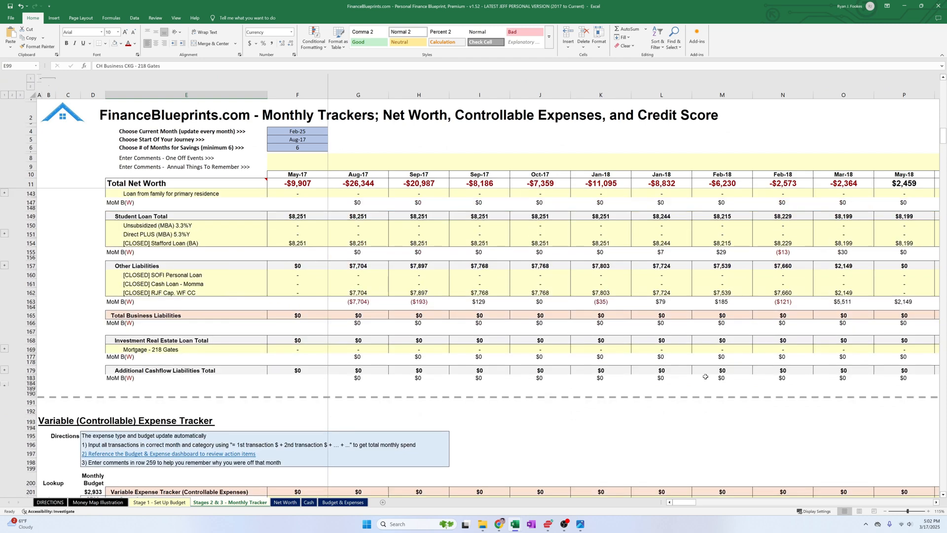
click(718, 373)
scroll(795, 487, right, 15)
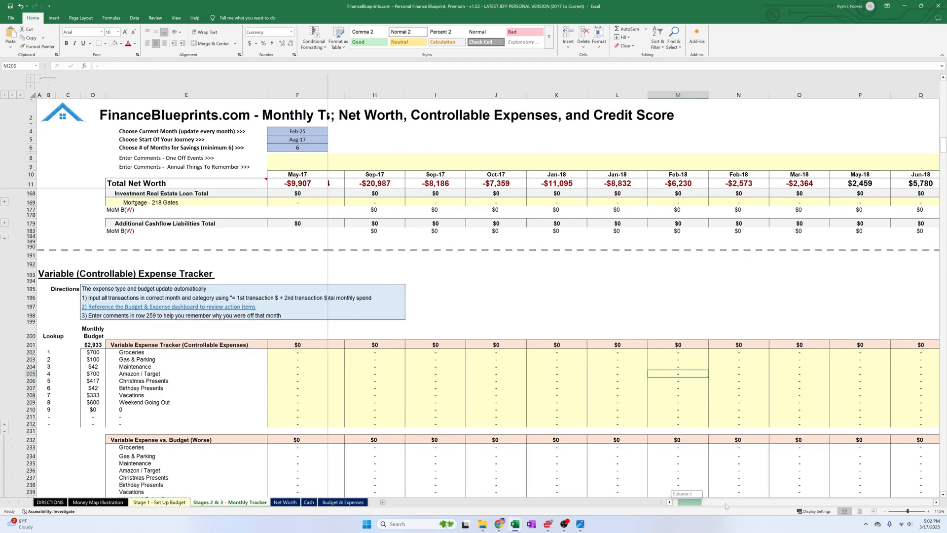
scroll(795, 487, right, 1)
drag(471, 353, 723, 409)
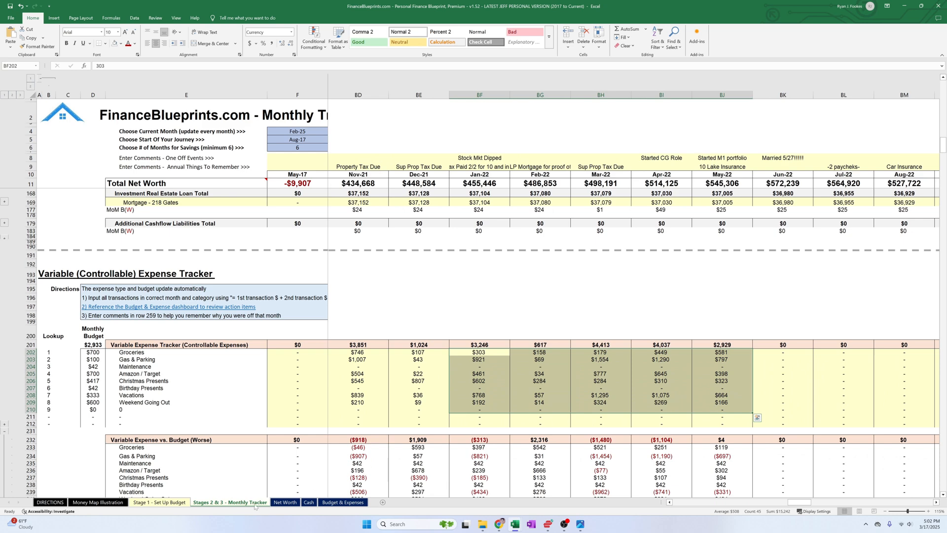
- On the Budget & Expenses dashboard, inspect the Amazon / Target row's last 3 month average, budget and variance among the top 3 overspent categories
click(344, 502)
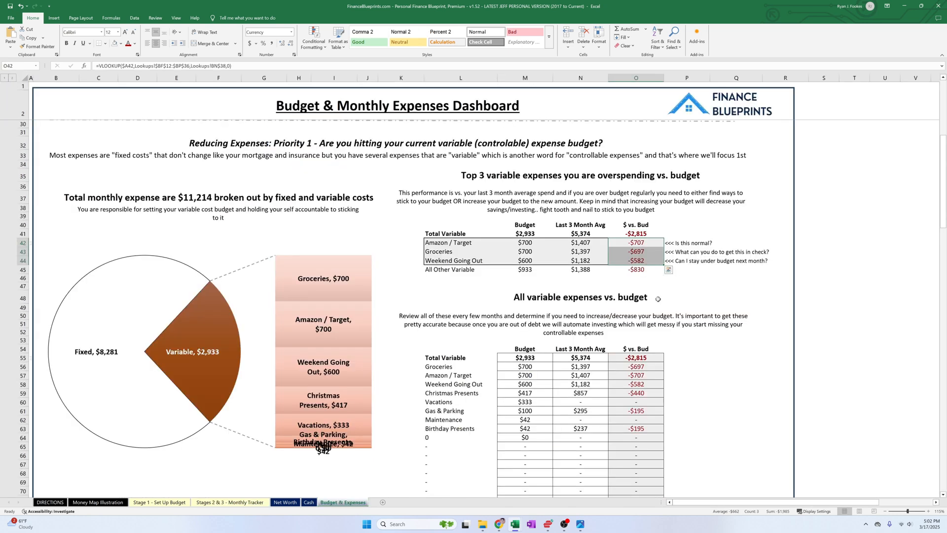
click(582, 244)
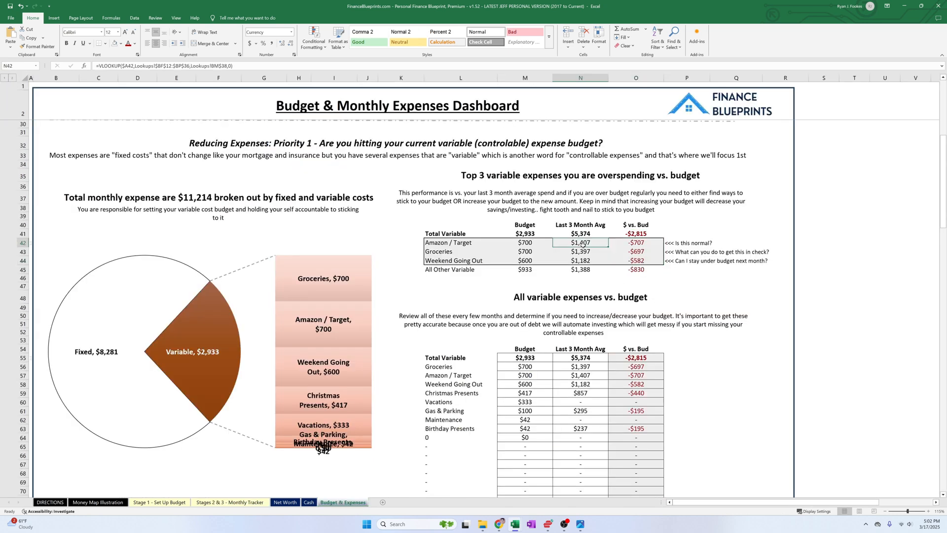
click(527, 242)
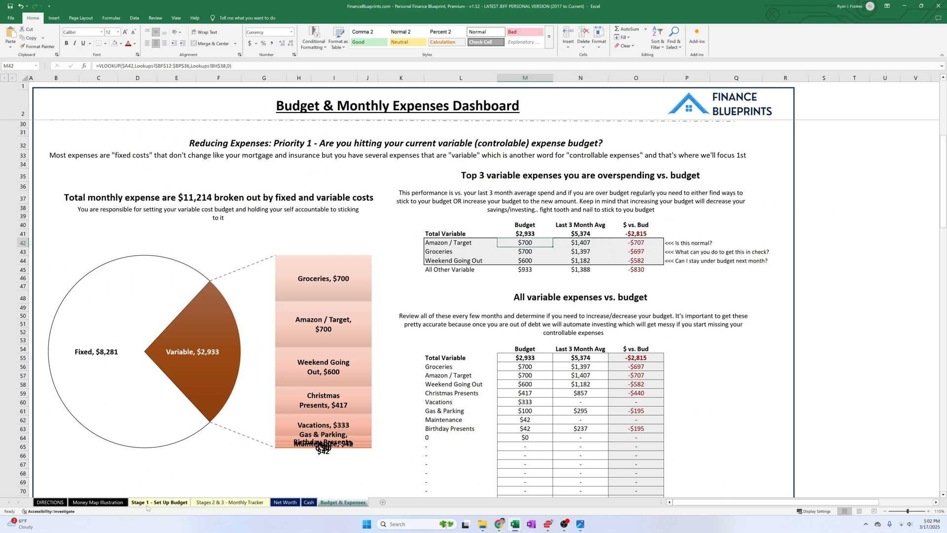
click(649, 243)
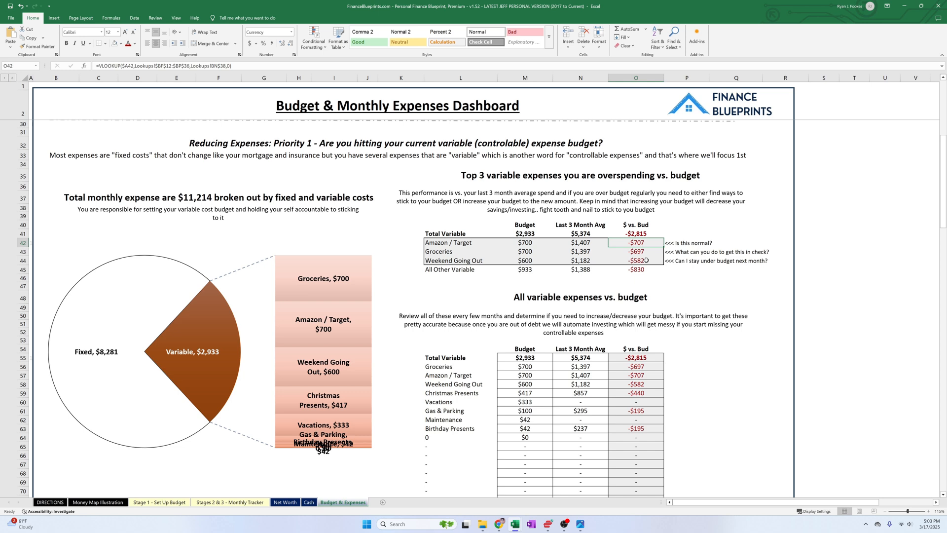
- Review the top 3 overspent variable expenses, including Groceries and Weekend Going Out, along with All Other Variable and the Total Variable variance
click(463, 242)
click(451, 251)
click(452, 260)
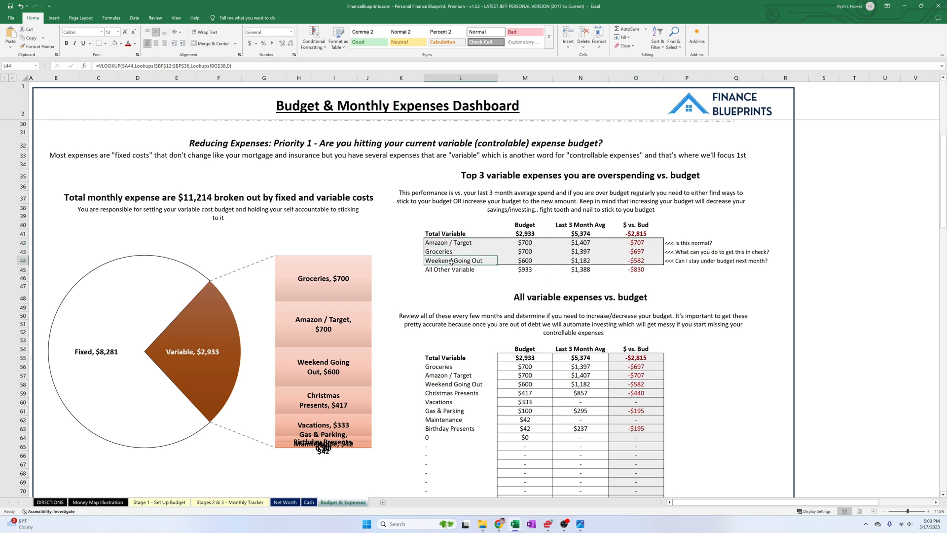
click(641, 262)
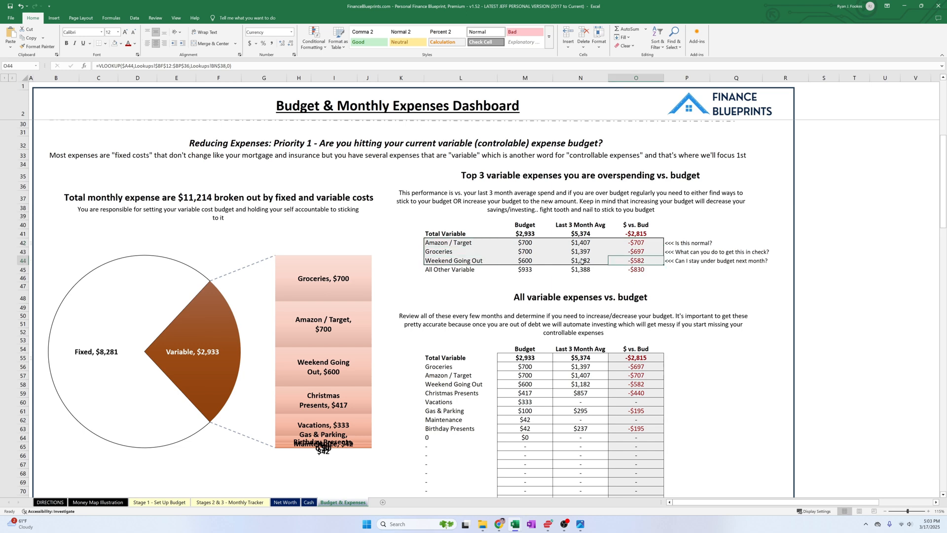
click(580, 262)
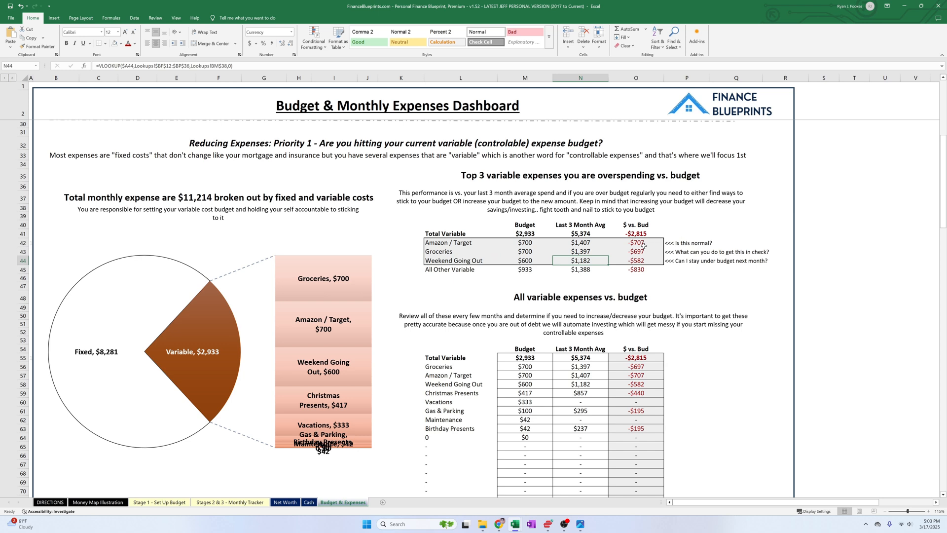
drag(643, 245, 644, 260)
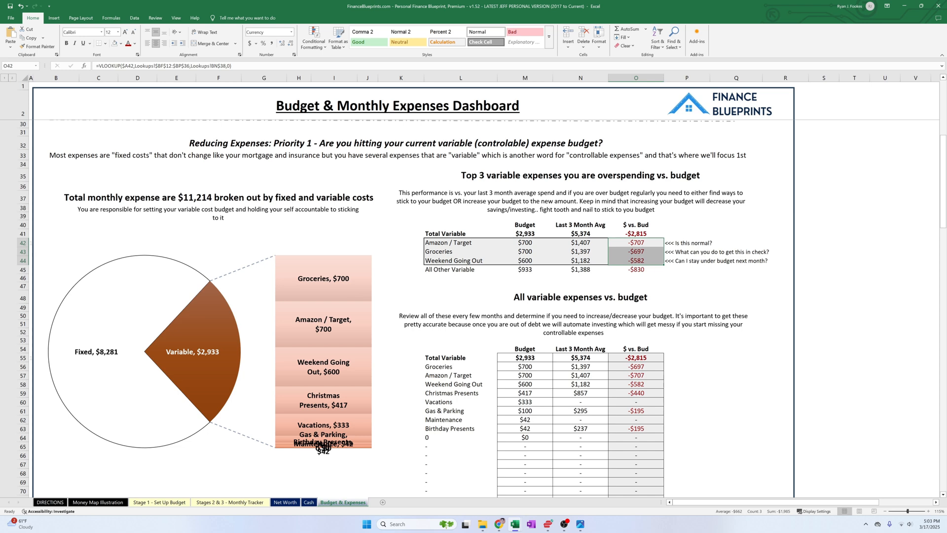
click(453, 269)
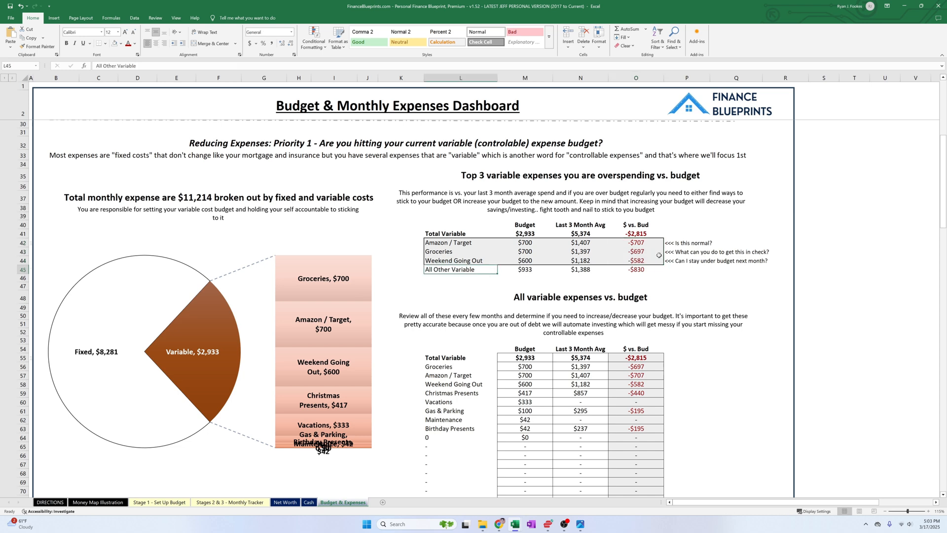
click(642, 235)
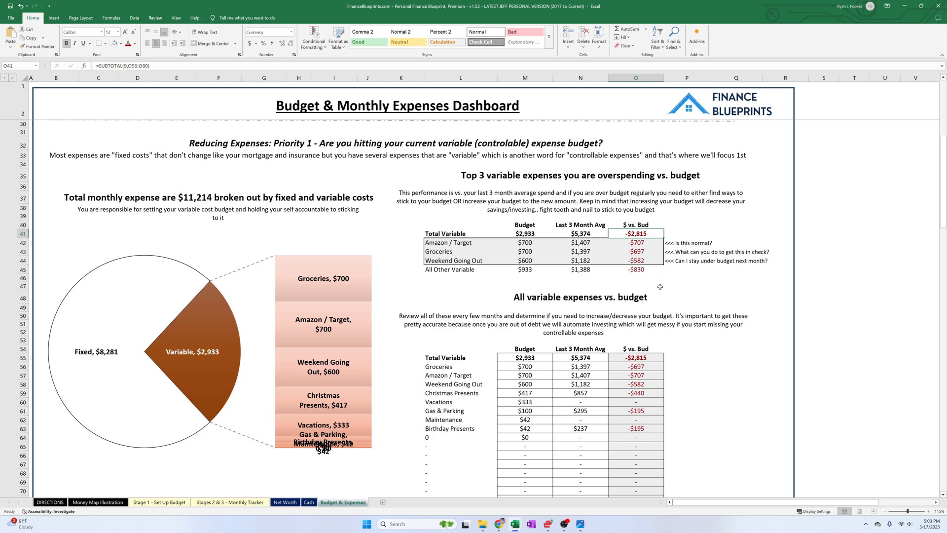
- Check the Stage 1 leftover cash and the Cash dashboard's emergency fund projection, and return to the Budget & Expenses dashboard
click(160, 503)
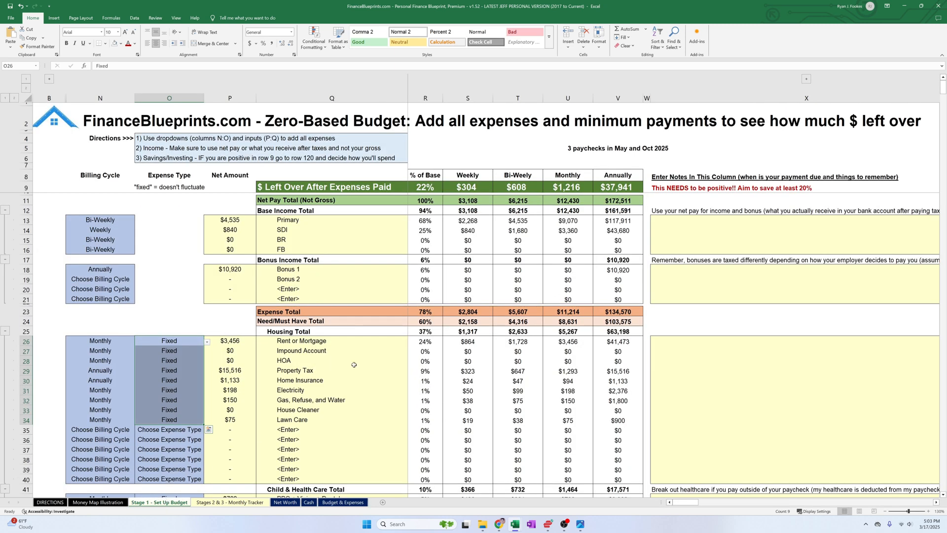
click(309, 502)
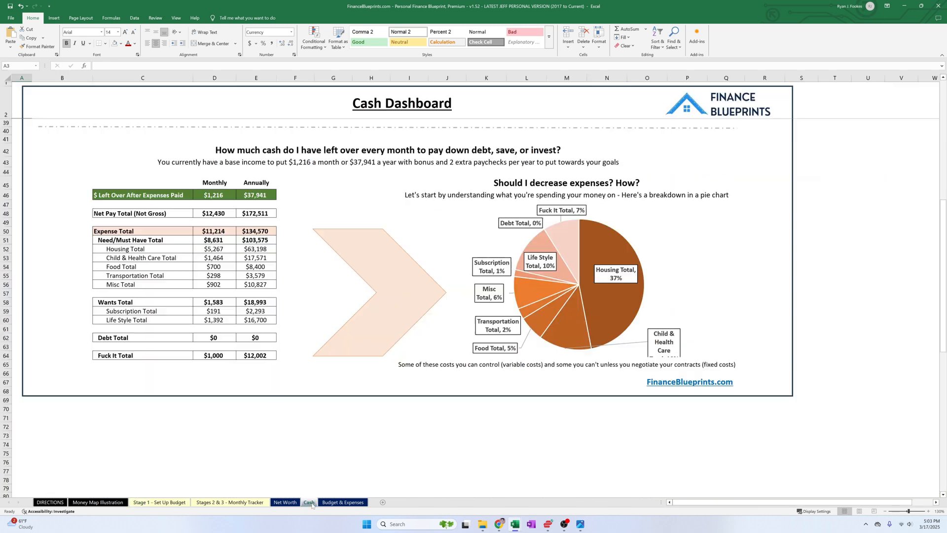
scroll(460, 262, up, 1)
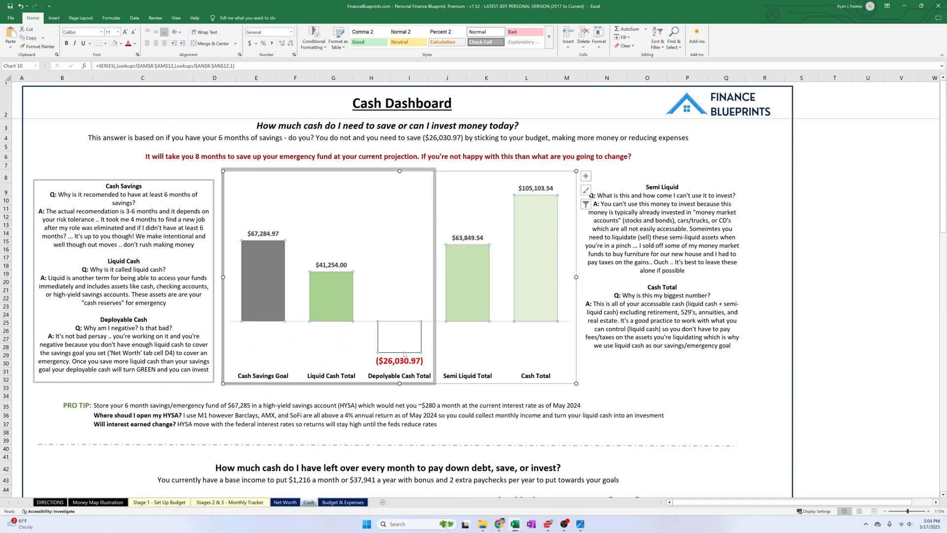
click(143, 158)
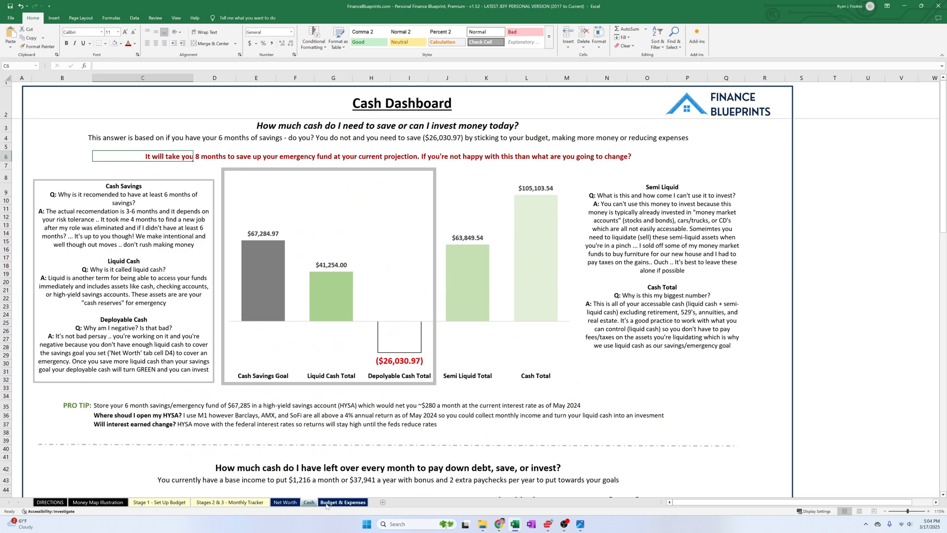
click(343, 502)
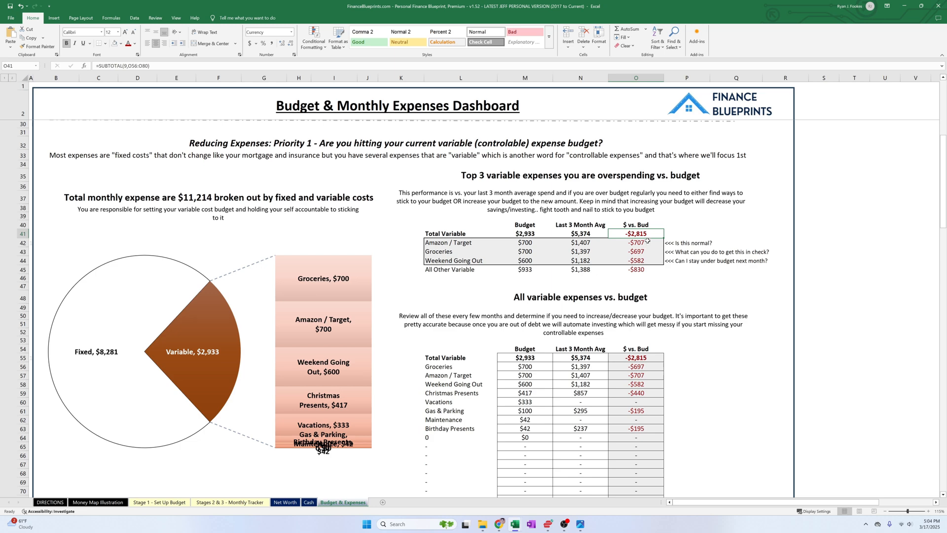
- Look through the Stage 1 budget's expense categories from Housing down to Life Style, Debt and the personal spending section
click(182, 502)
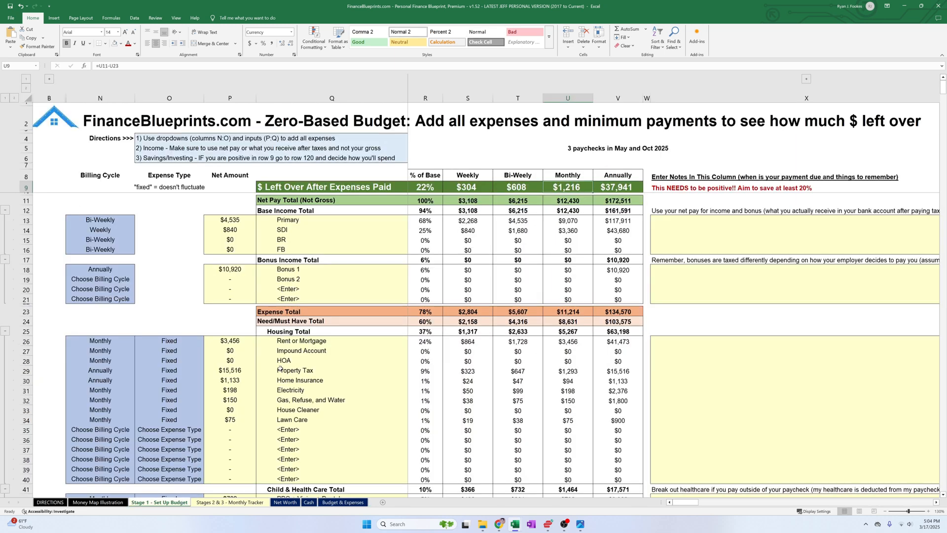
scroll(296, 382, down, 12)
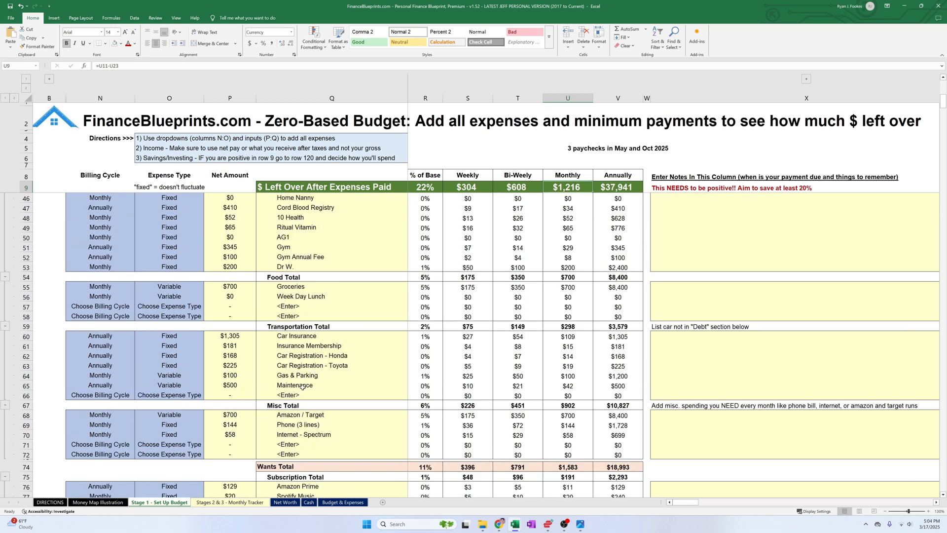
scroll(303, 387, down, 8)
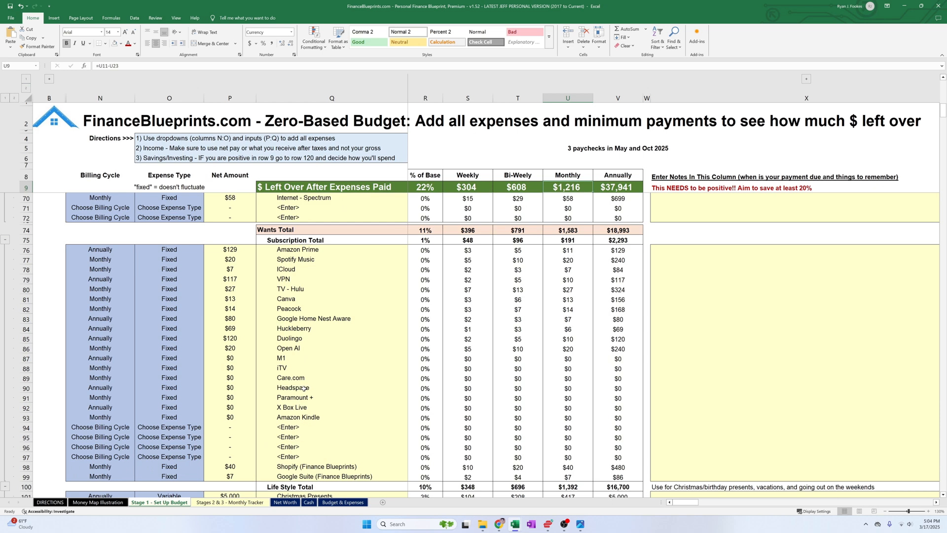
scroll(303, 388, down, 3)
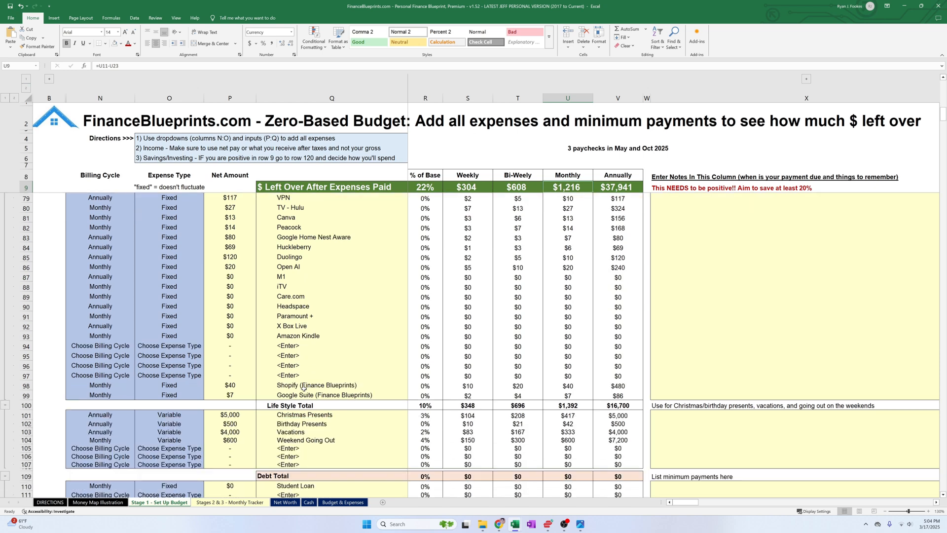
scroll(303, 388, down, 3)
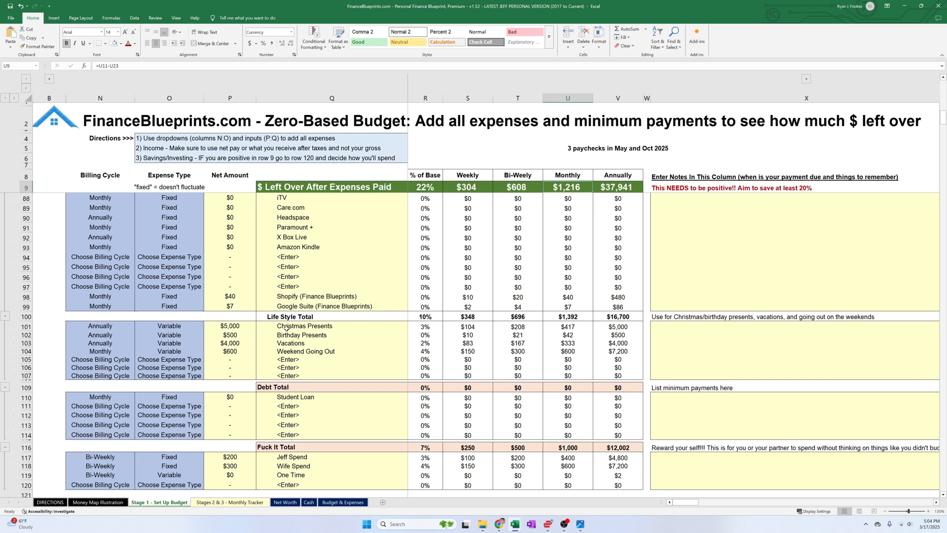
- Return to the Budget & Expenses dashboard and highlight the budget variances for Amazon / Target, Groceries and Weekend Going Out
click(343, 502)
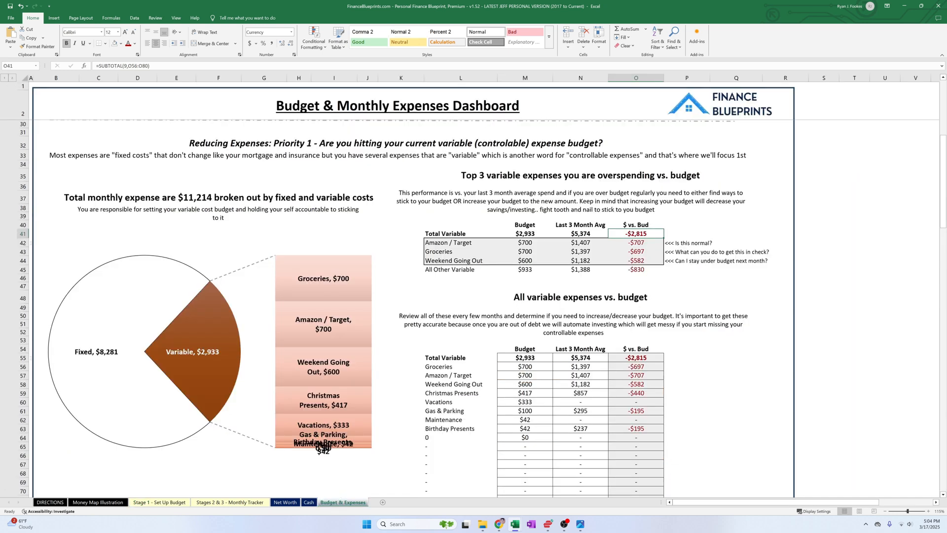
drag(641, 242, 648, 261)
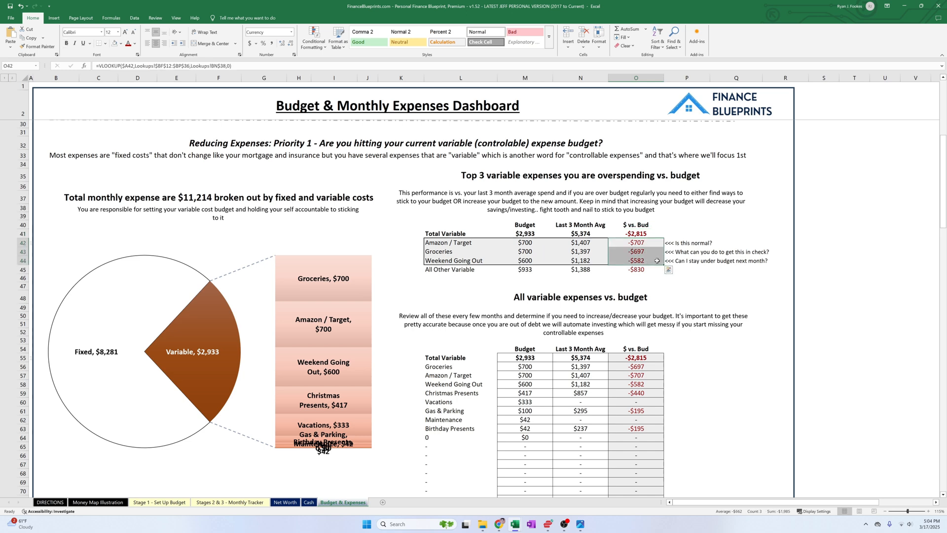
click(652, 244)
click(652, 250)
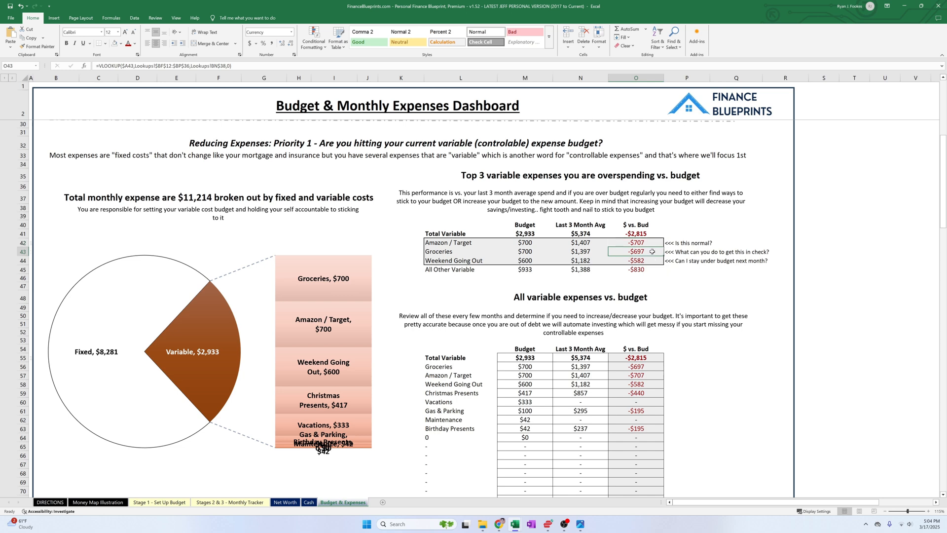
click(654, 260)
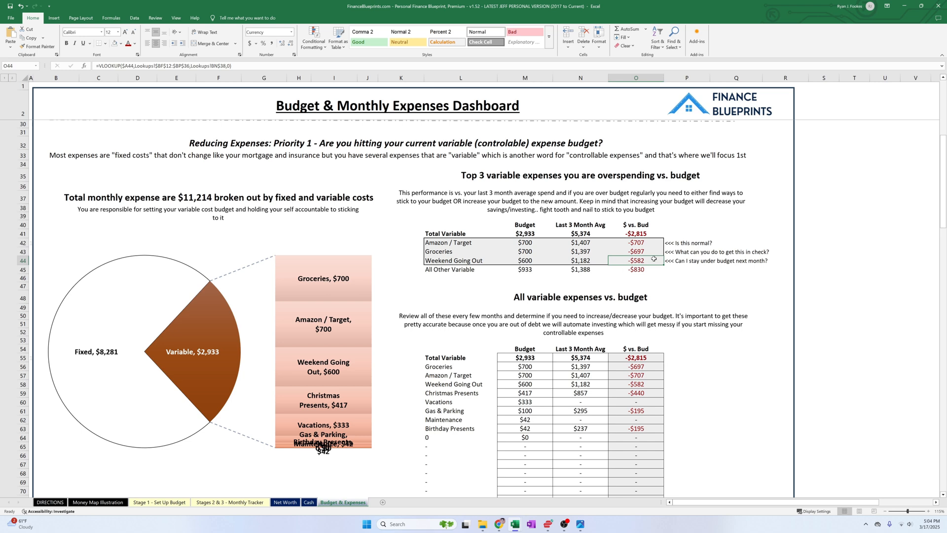
- Read the review questions beside the top 3 overspent expenses and move on to the All variable expenses vs. budget table
click(680, 241)
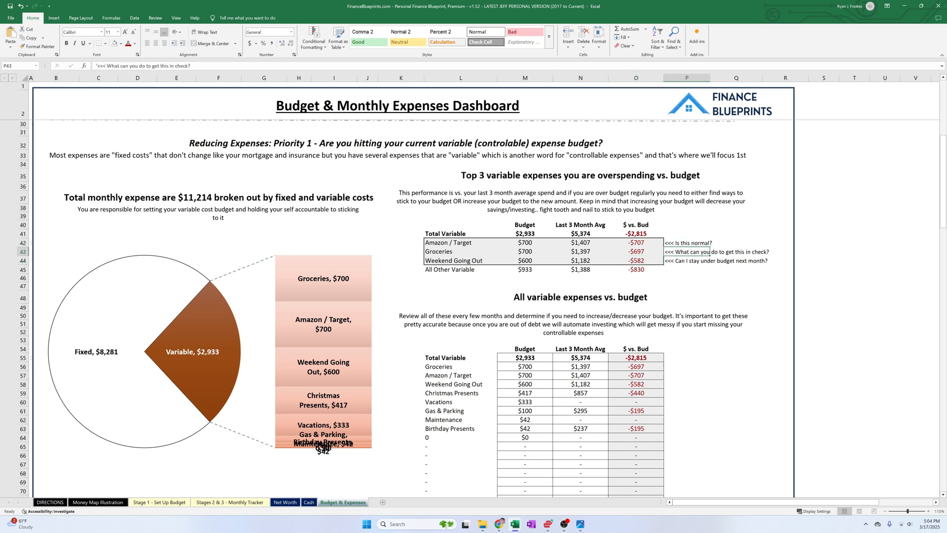
click(674, 262)
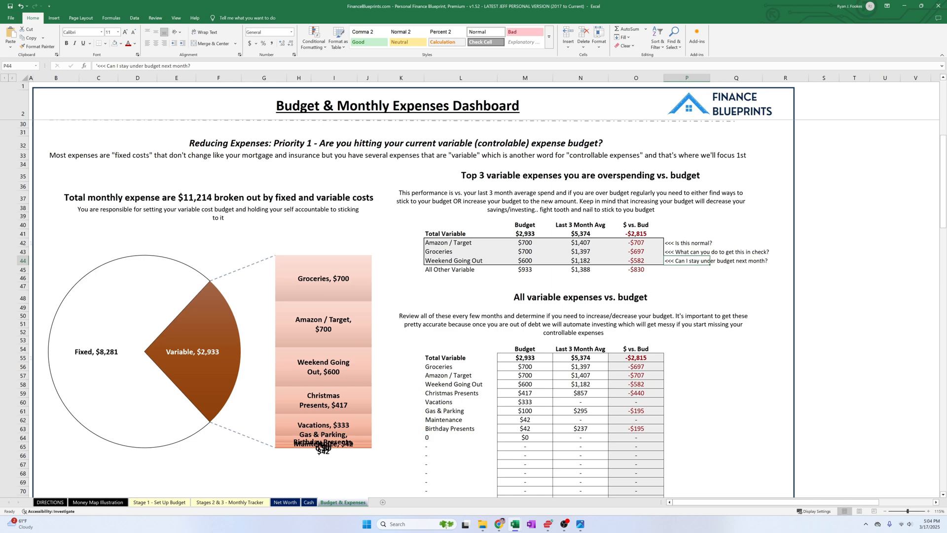
scroll(682, 311, down, 2)
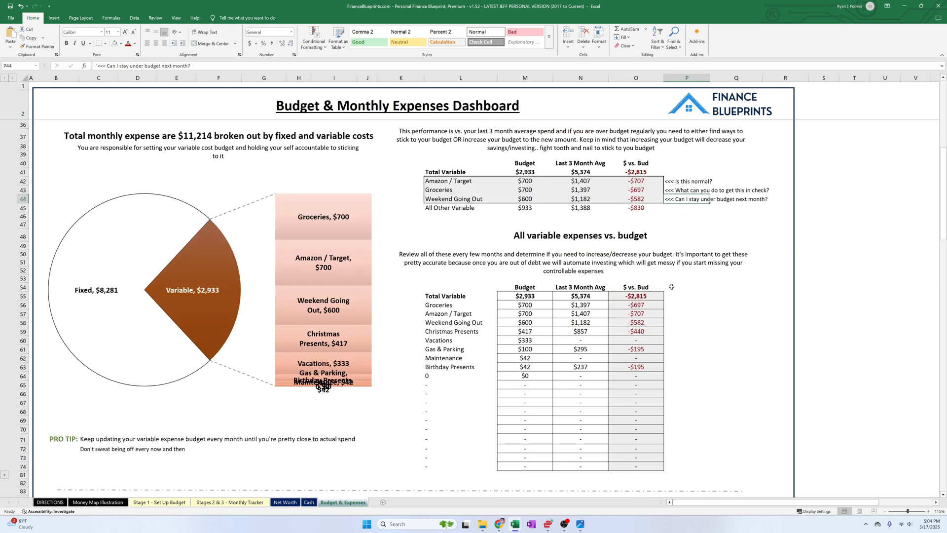
- Compare the All variable expenses vs. budget categories with the Monthly Tracker's expense list, and highlight their variances against budget
scroll(671, 287, down, 1)
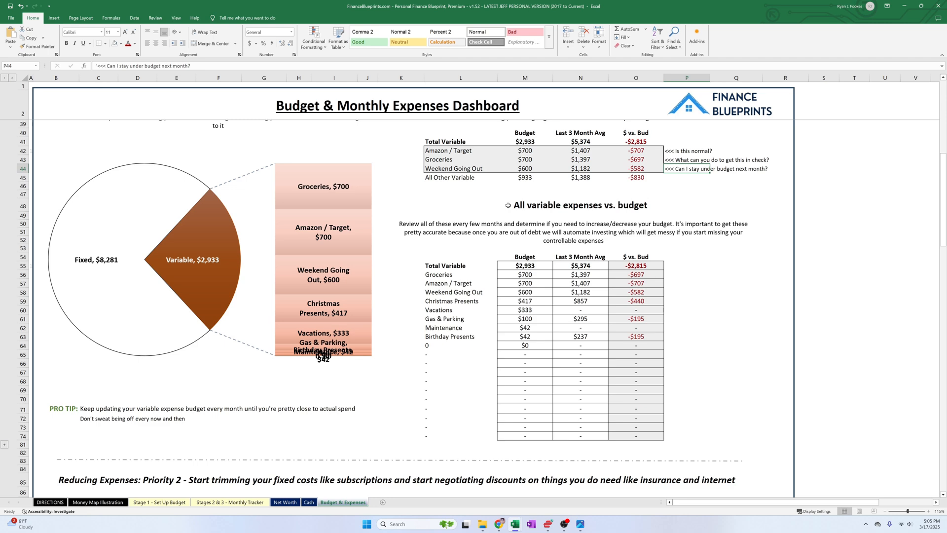
drag(453, 276, 455, 342)
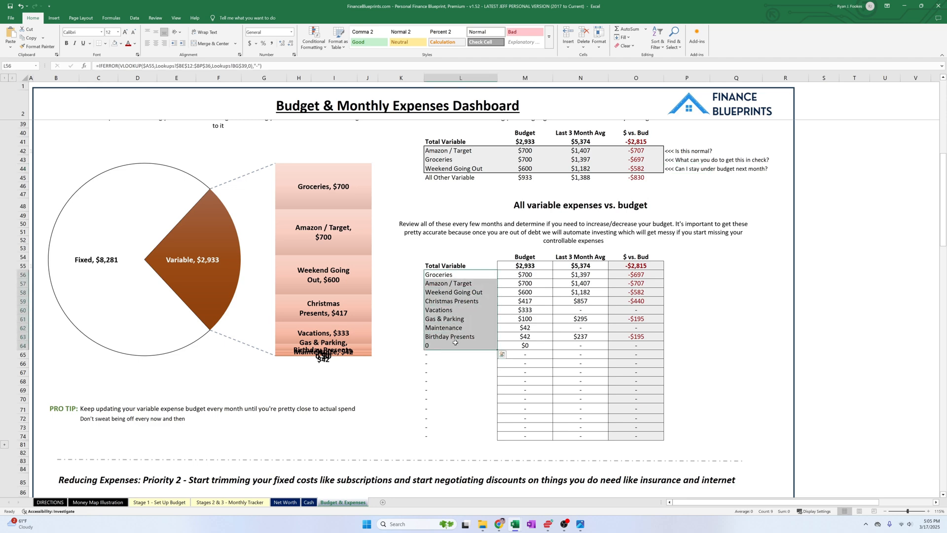
click(230, 502)
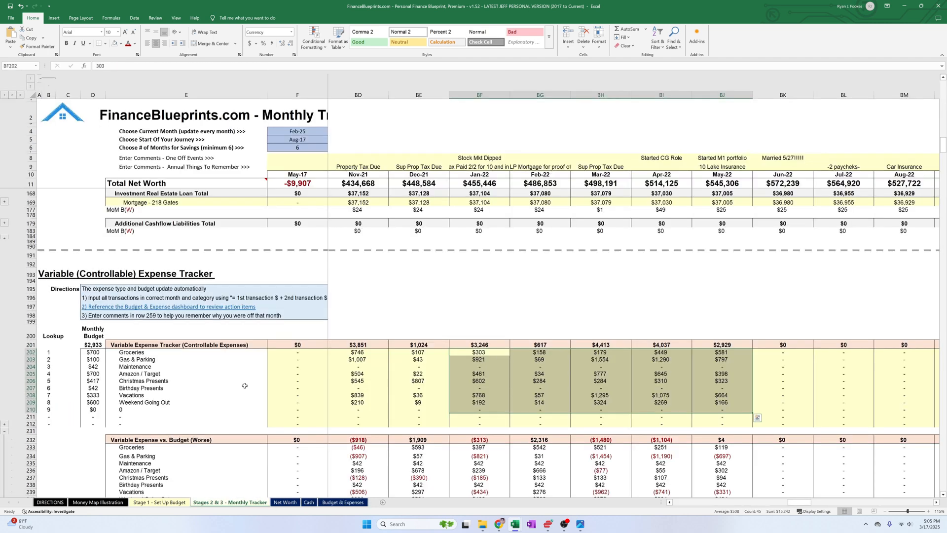
drag(134, 352, 174, 424)
click(344, 502)
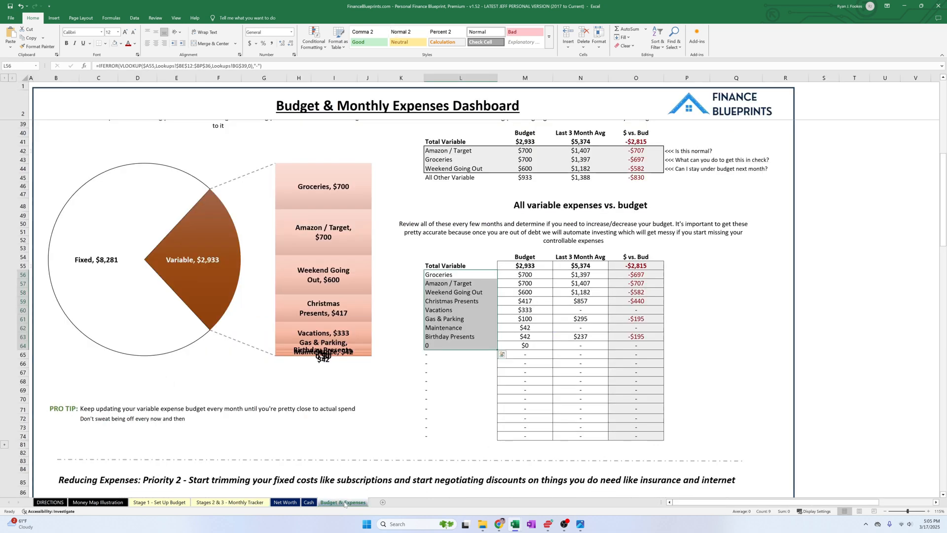
drag(644, 274, 645, 345)
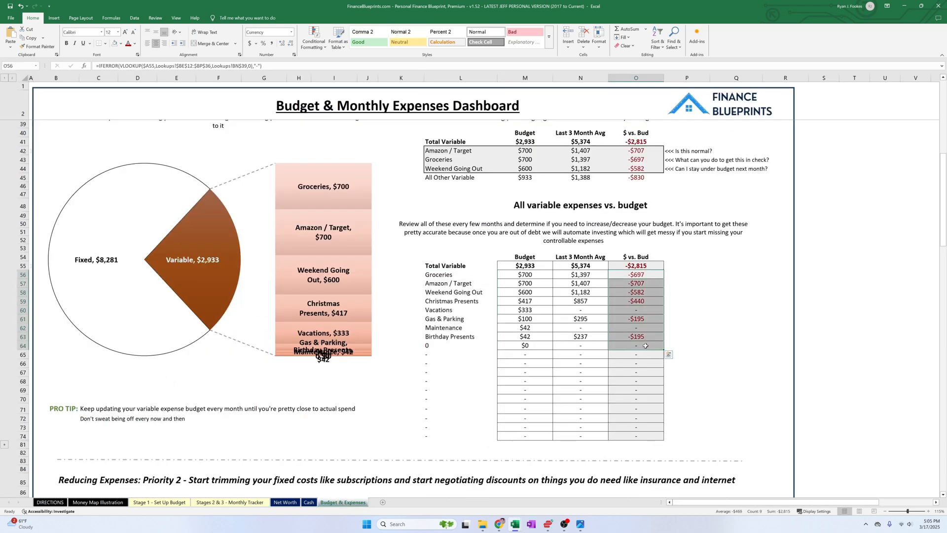
- Check the budget, last 3 month average and budget variance cells for Vacations and Maintenance
click(580, 309)
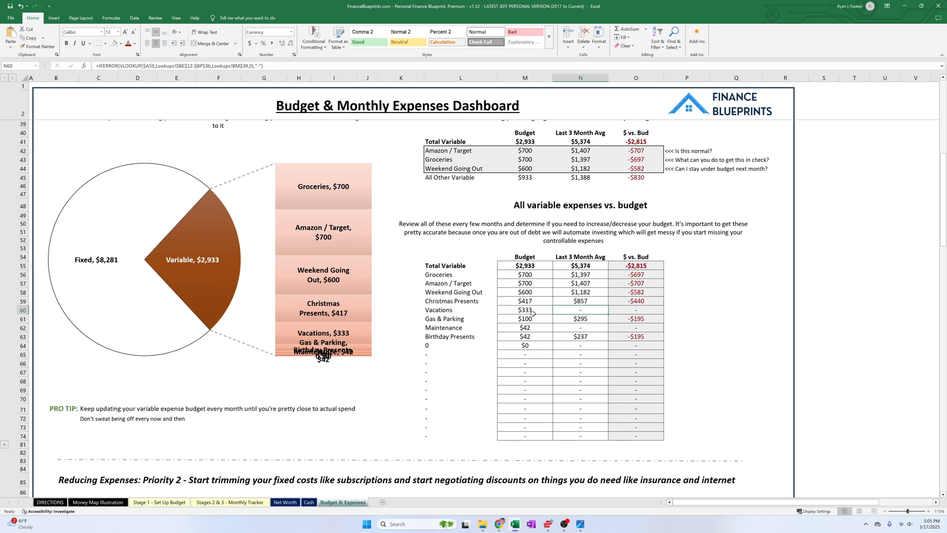
drag(541, 312, 592, 310)
click(591, 310)
click(644, 310)
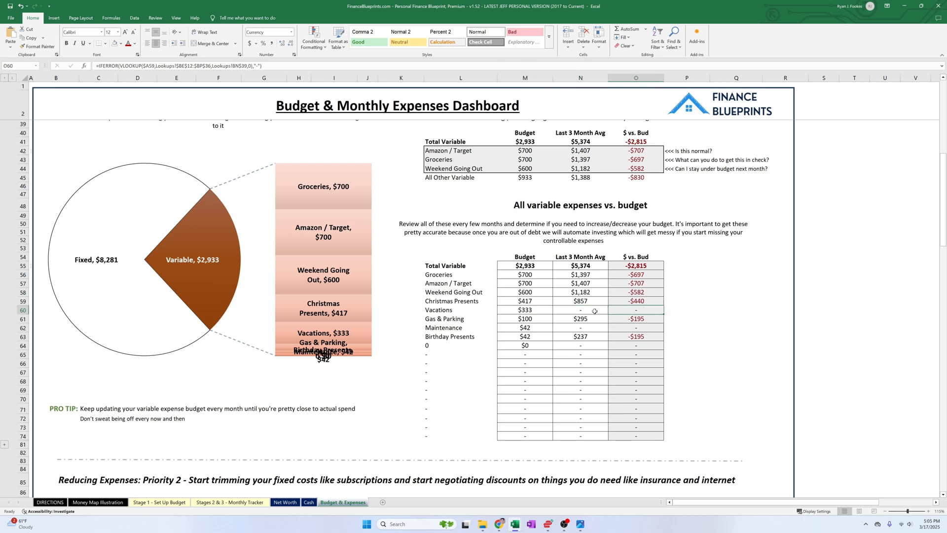
click(545, 311)
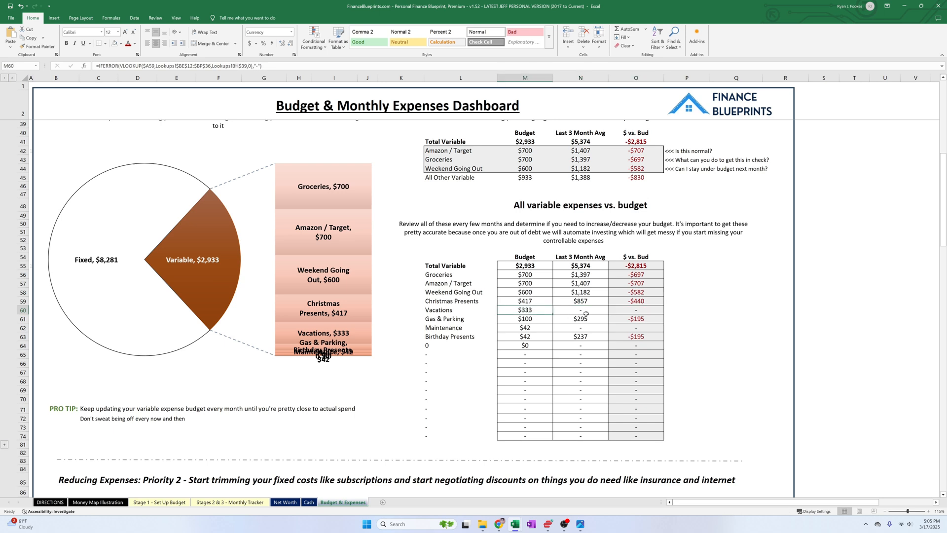
click(535, 328)
click(580, 328)
click(631, 327)
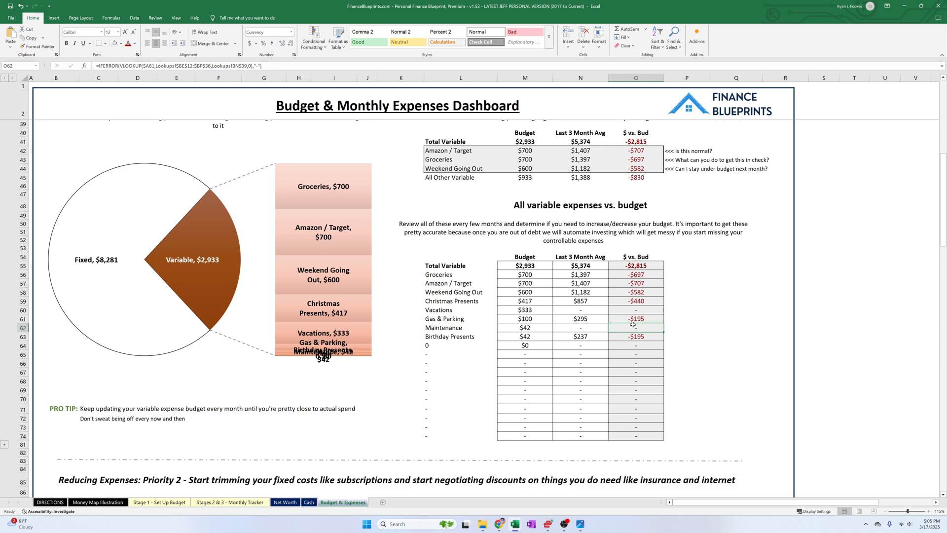
- Review the fixed share of the expense chart and the Priority 2 section on trimming subscriptions and negotiating fixed costs
scroll(592, 325, down, 6)
scroll(564, 324, up, 6)
scroll(564, 325, down, 9)
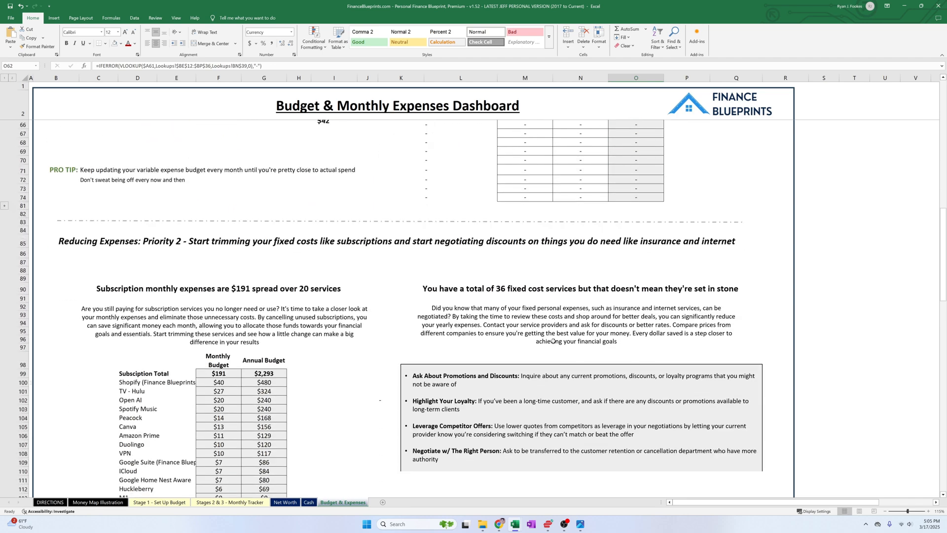
scroll(549, 340, up, 8)
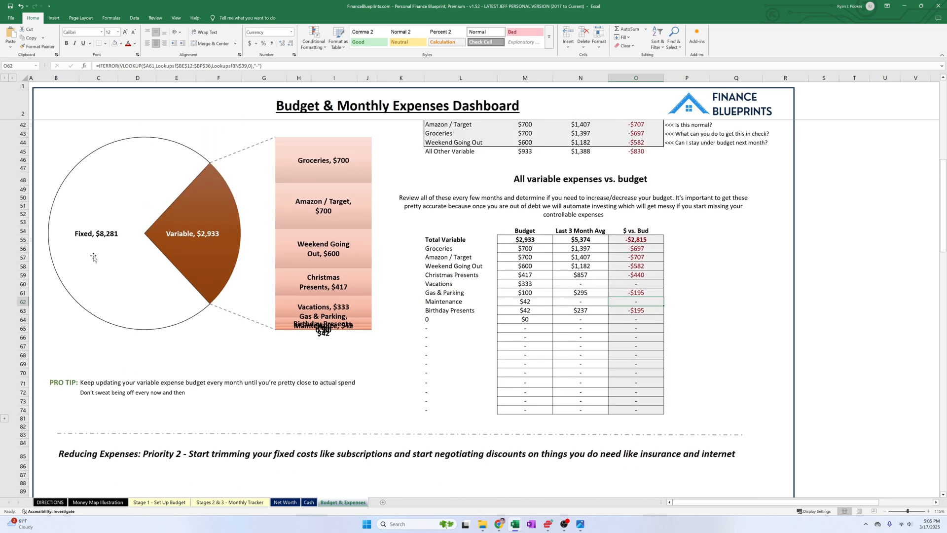
mouse_move(95, 254)
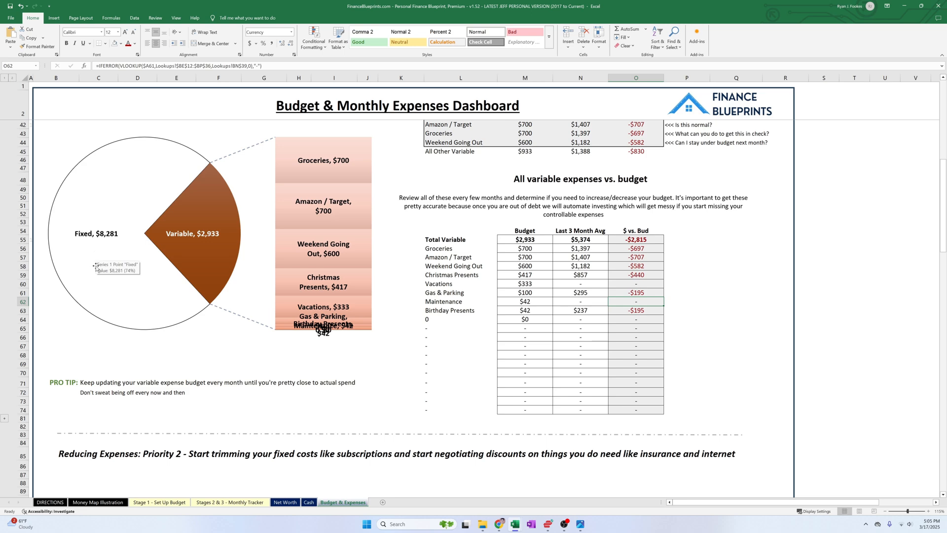
scroll(136, 304, down, 8)
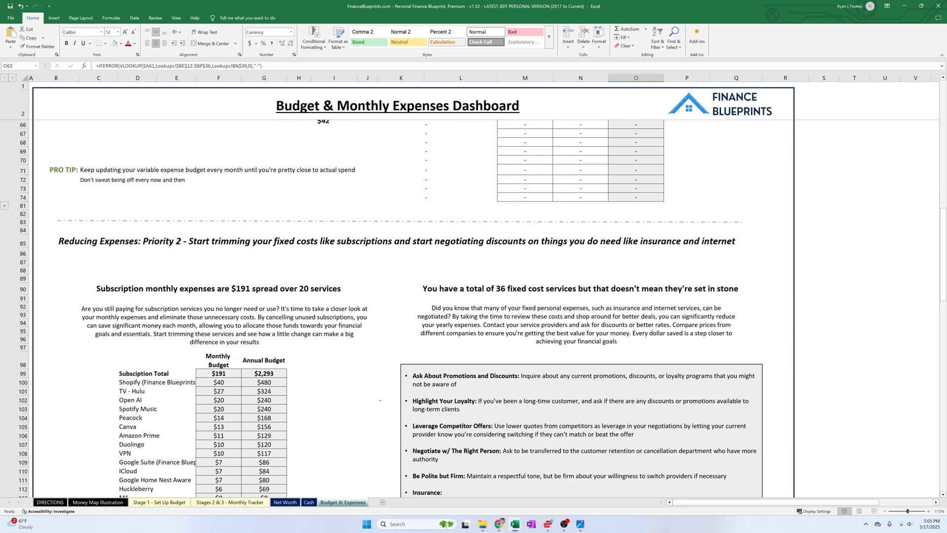
scroll(117, 306, down, 6)
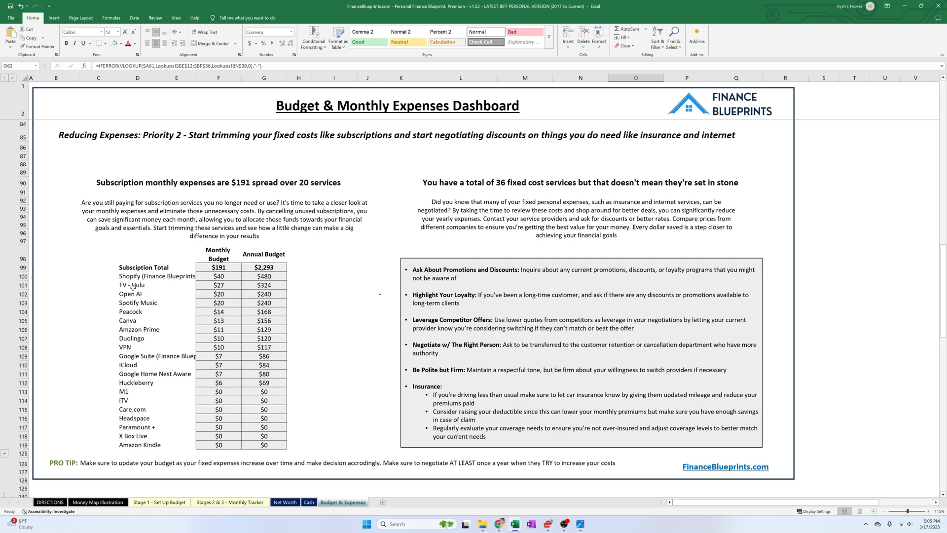
scroll(82, 230, down, 1)
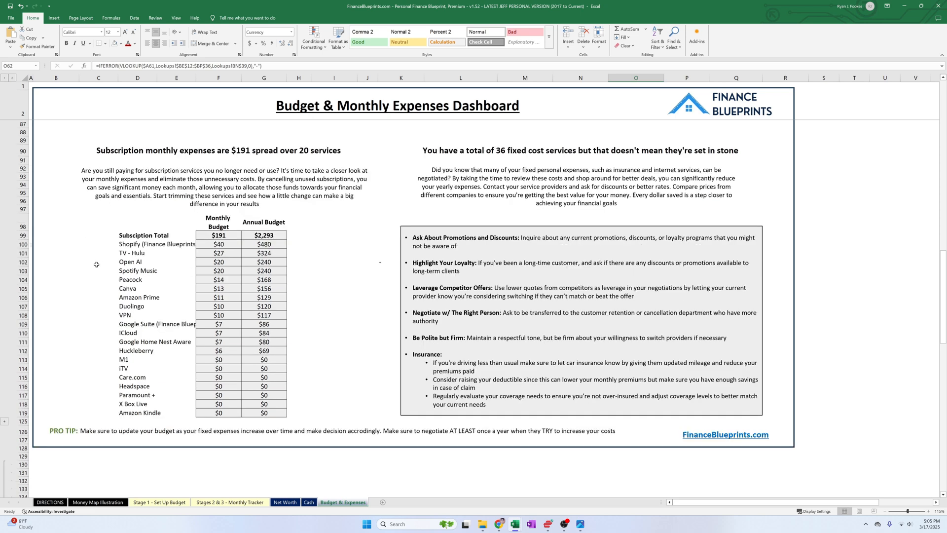
- Expand the collapsed rows of the subscription table and inspect the blank entries beneath Amazon Kindle
click(5, 421)
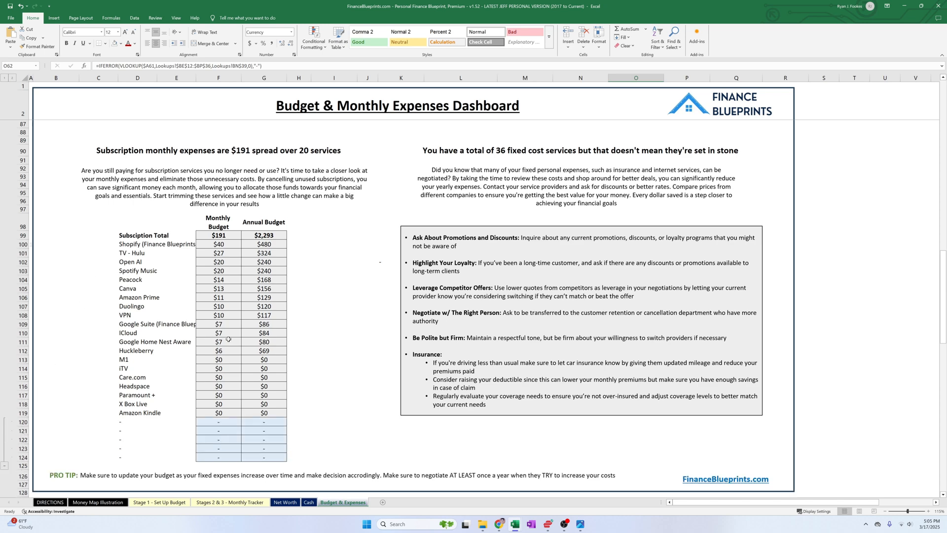
scroll(181, 342, down, 2)
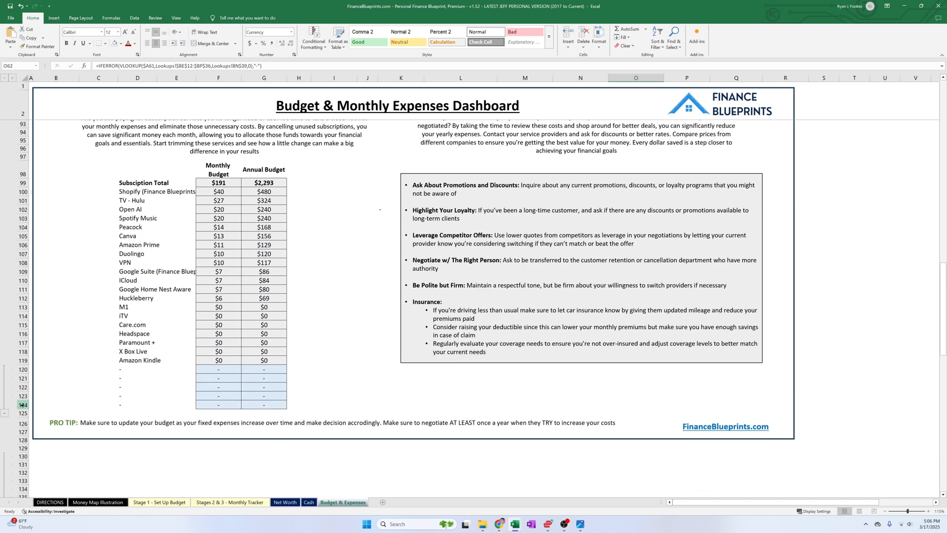
drag(217, 370, 214, 396)
click(165, 386)
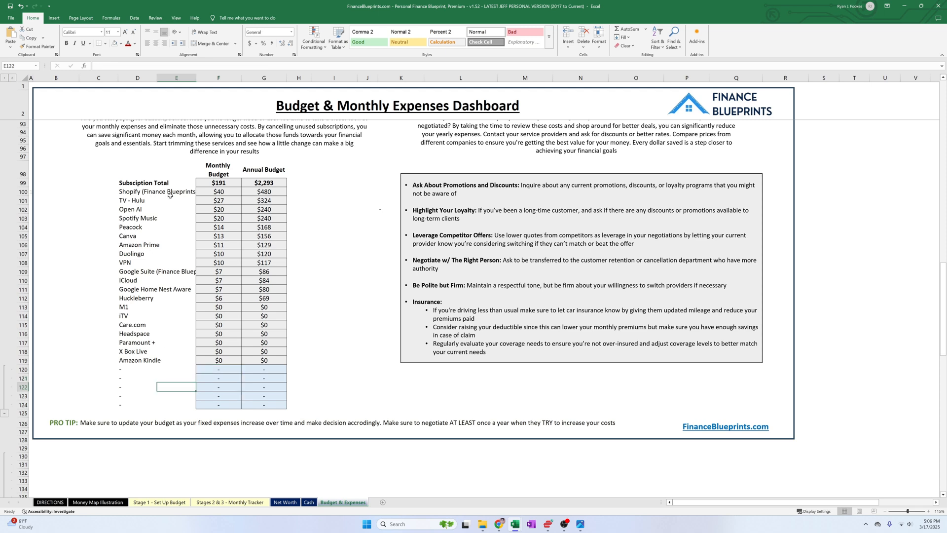
- Check the subscription table's budget figures for Shopify, the annual total, Amazon Prime and TV - Hulu
click(235, 190)
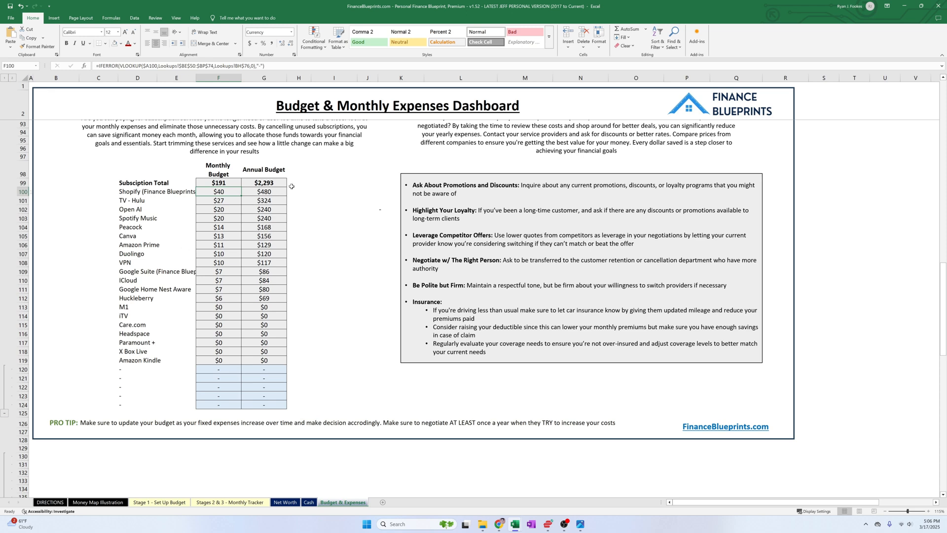
click(269, 185)
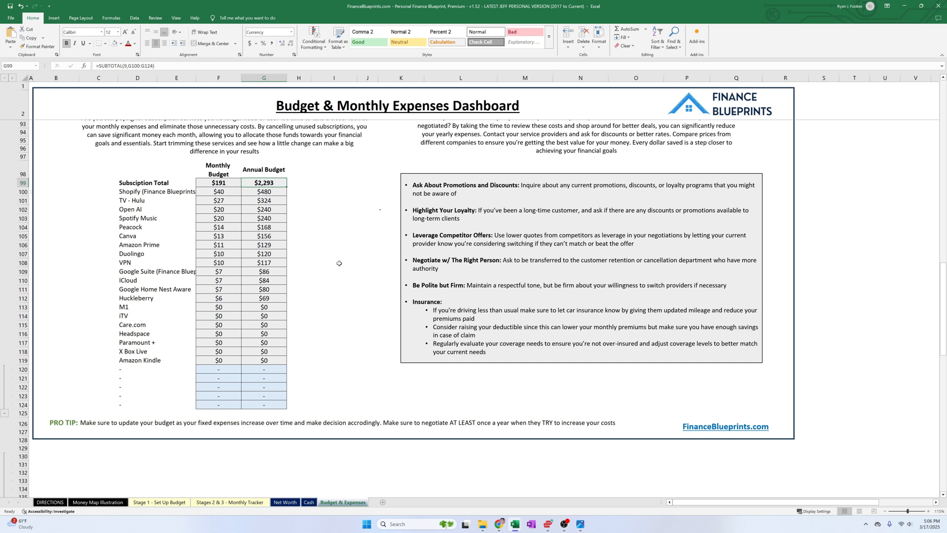
click(231, 246)
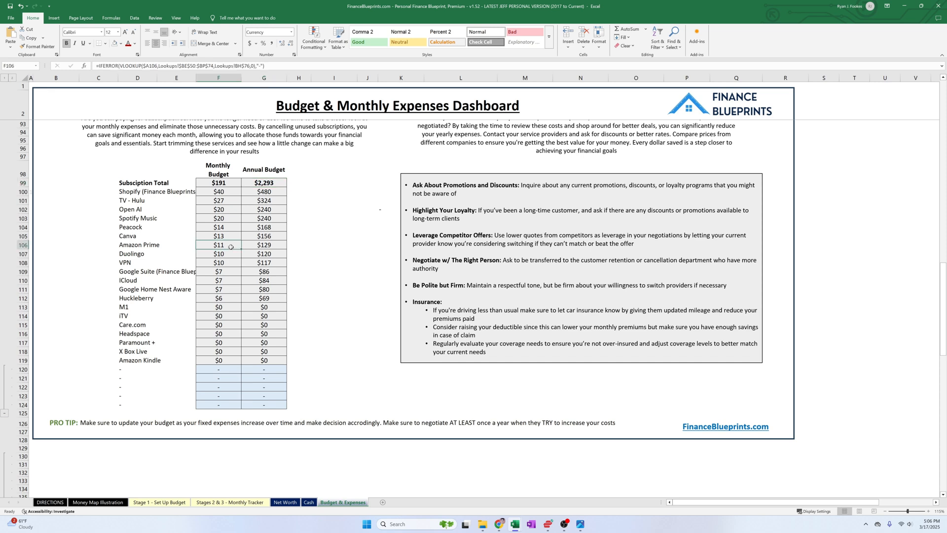
click(244, 245)
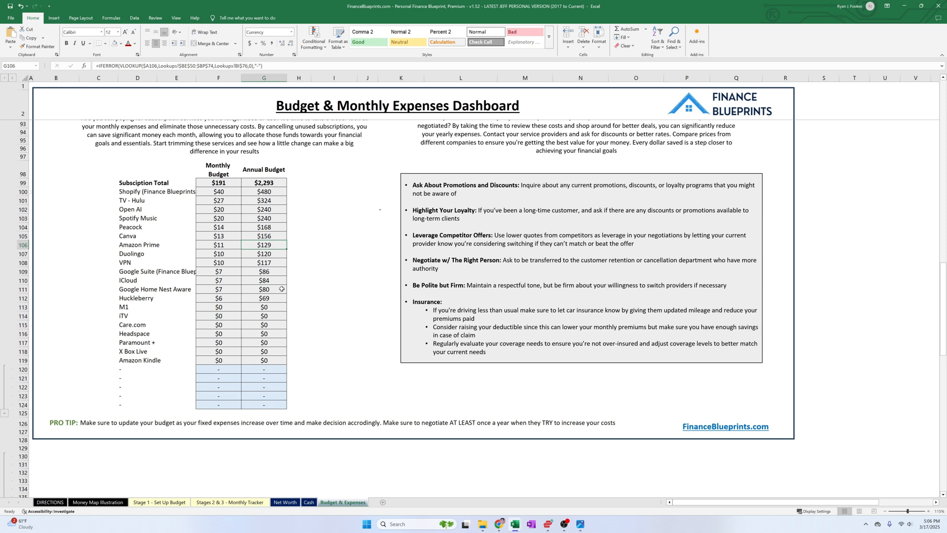
click(160, 200)
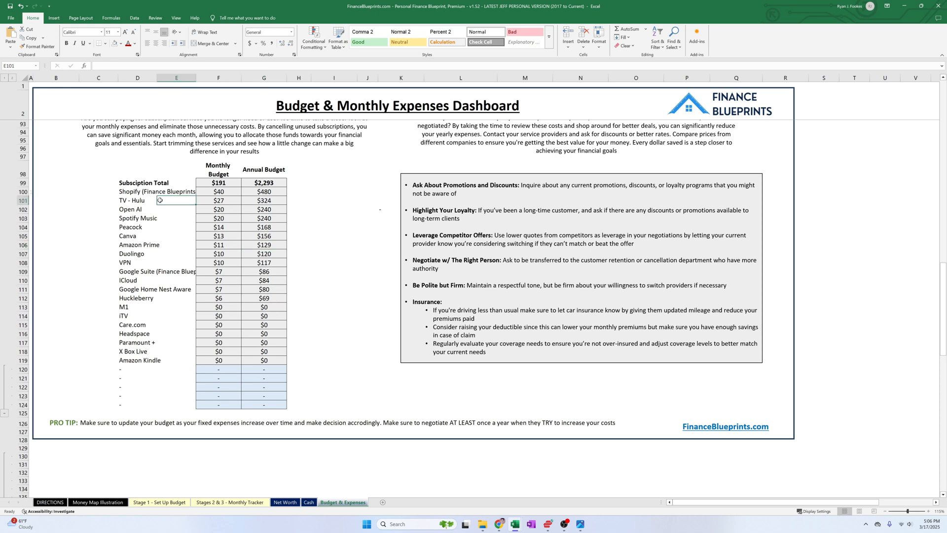
click(219, 202)
click(271, 201)
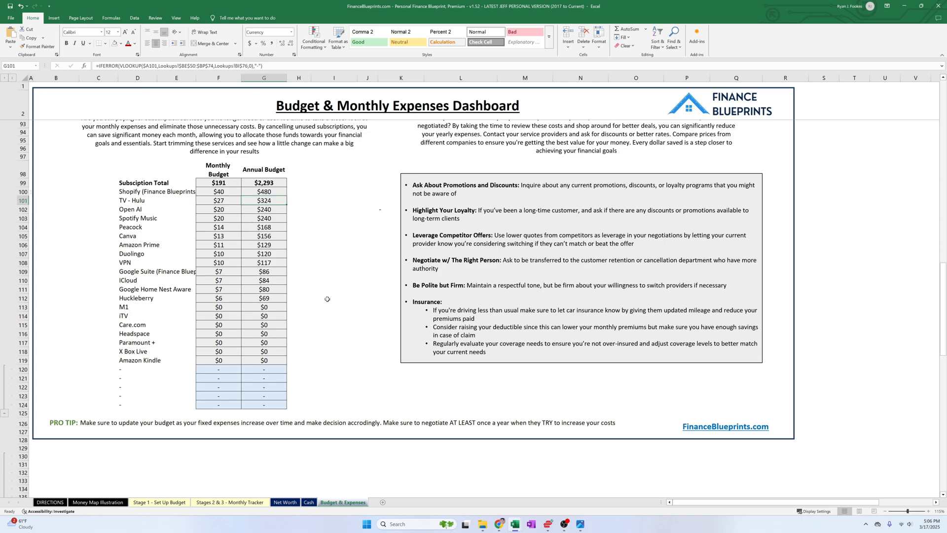
- Revisit the top 3 overspent variances and highlight the subscriptions' monthly budgets from the total down to ICloud
scroll(375, 326, up, 15)
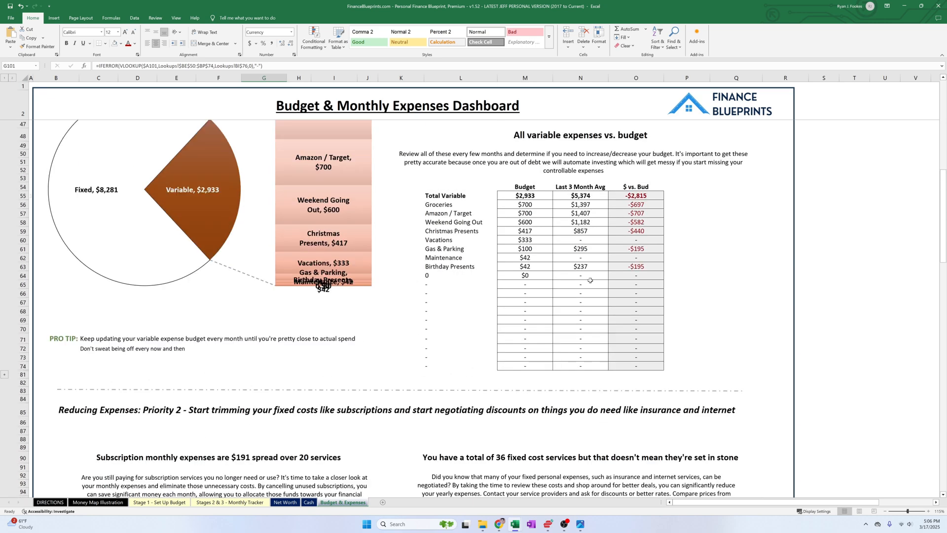
scroll(636, 231, up, 5)
drag(622, 228, 641, 240)
scroll(641, 241, down, 13)
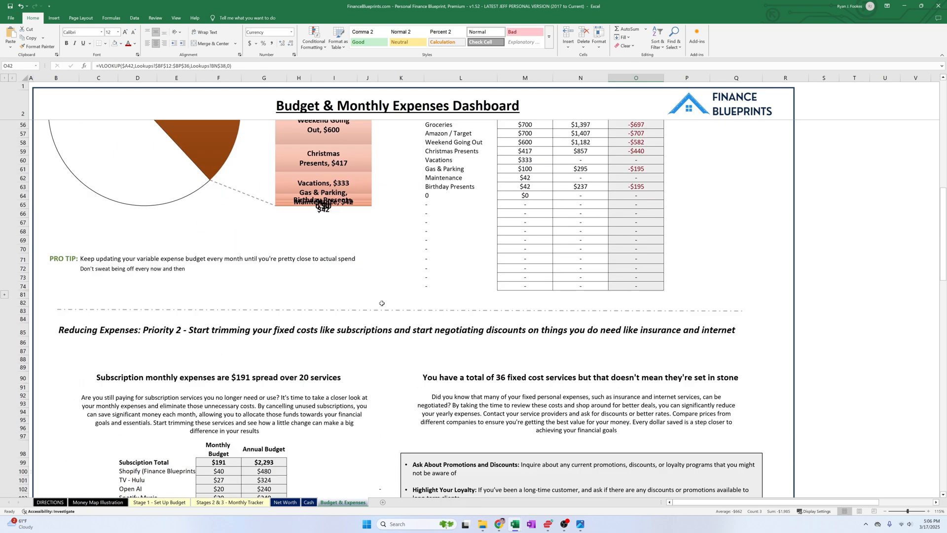
scroll(375, 296, down, 3)
drag(219, 267, 218, 365)
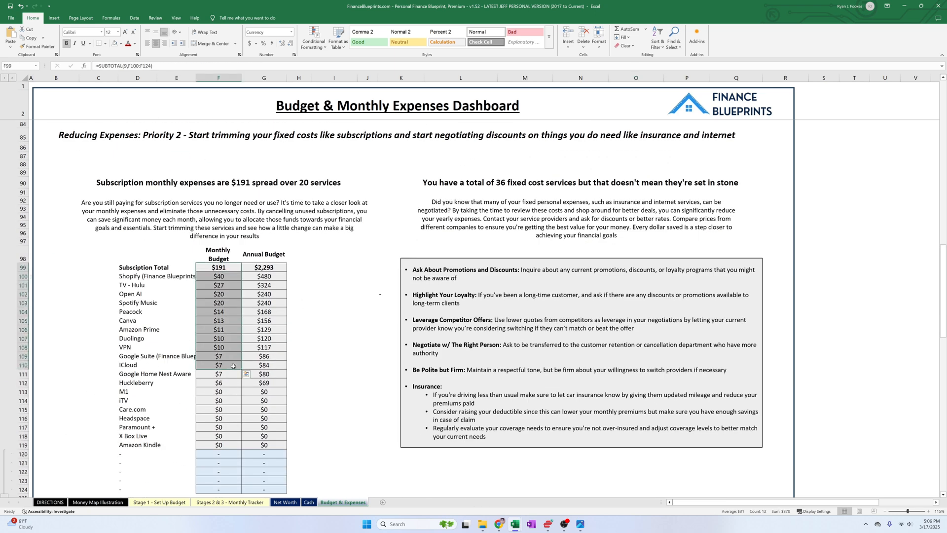
- Find the subscription section in the Stage 1 budget and check the Amazon Prime amount and the Spotify Music and ICloud billing cycles
click(163, 502)
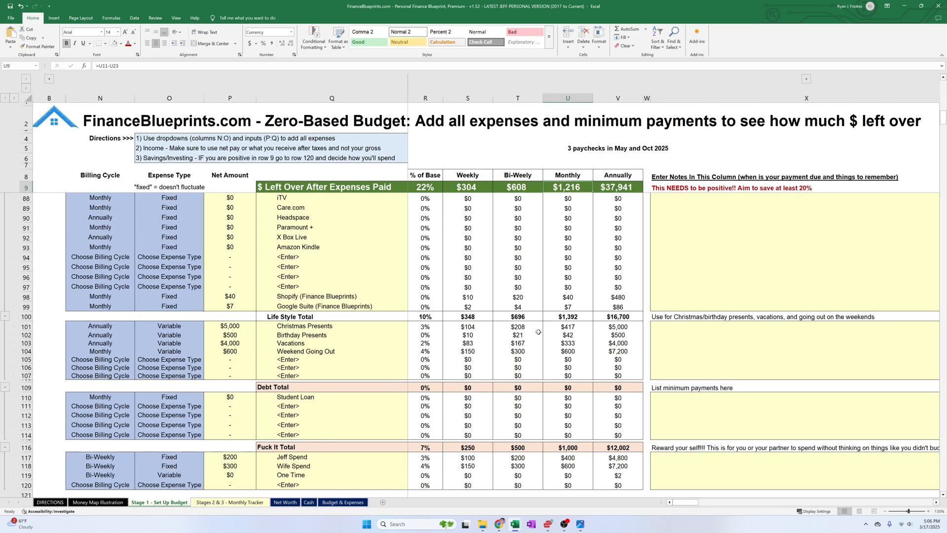
scroll(332, 346, up, 2)
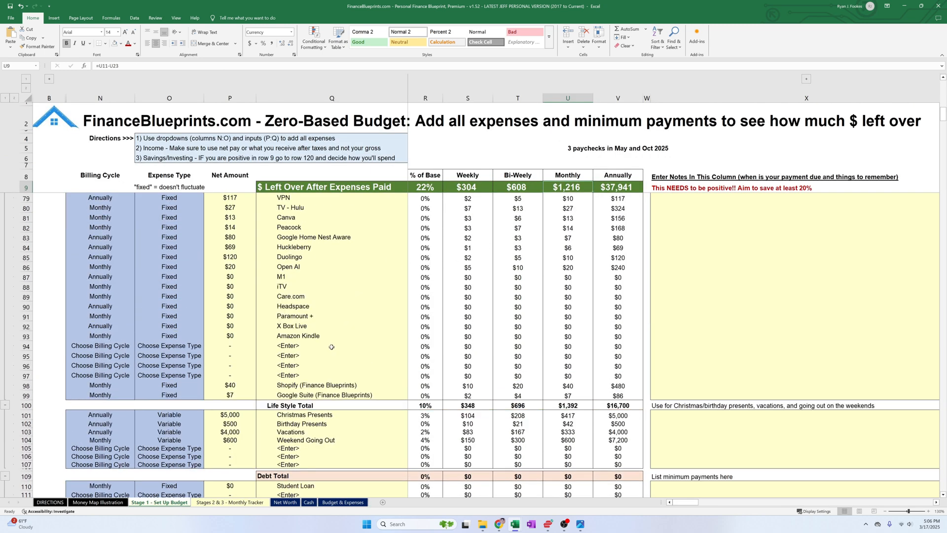
scroll(340, 357, down, 3)
scroll(340, 357, down, 4)
scroll(338, 350, up, 11)
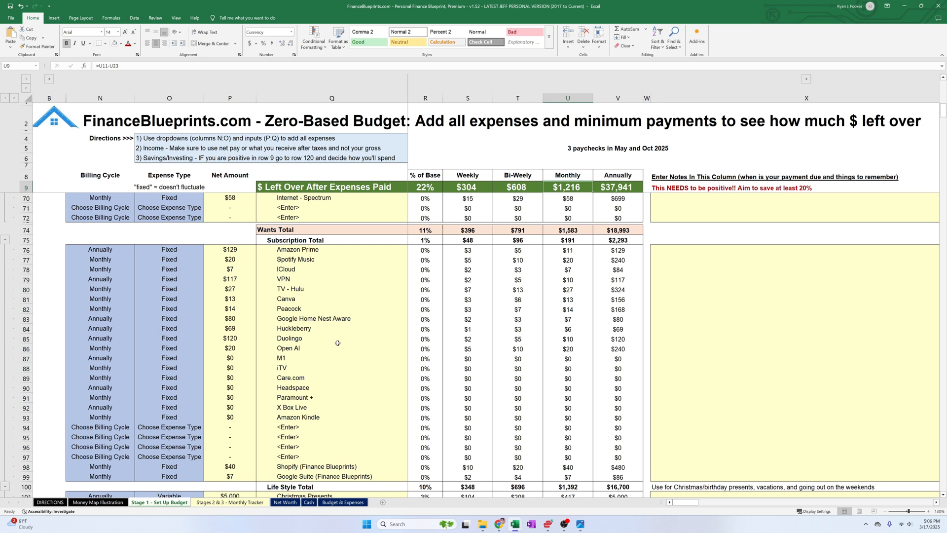
click(249, 249)
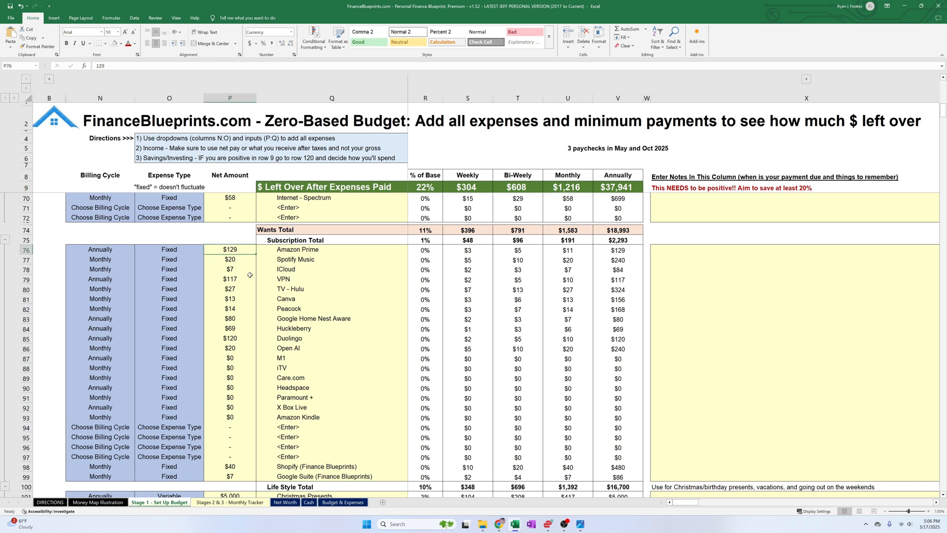
click(103, 271)
click(108, 259)
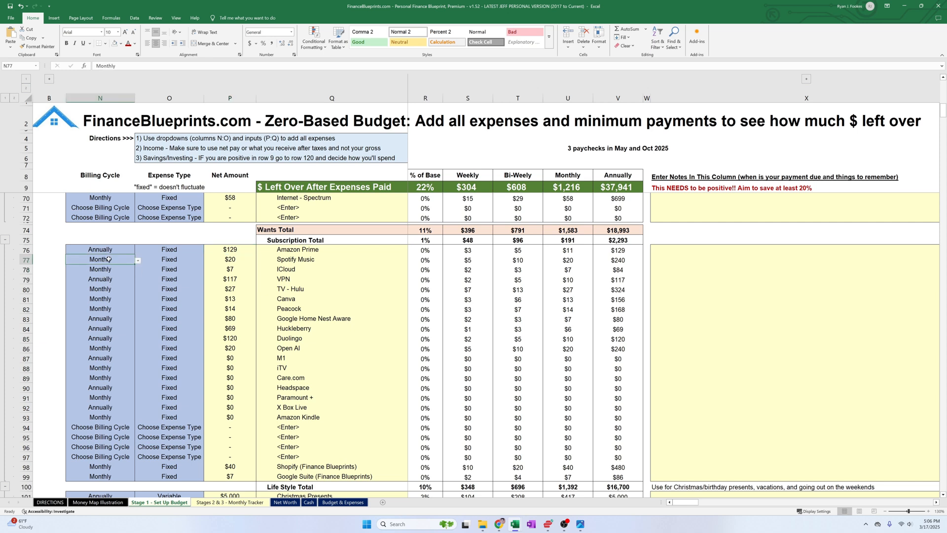
- Try setting the Spotify Music net amount to $0 in the Stage 1 budget, and undo the change
click(233, 258)
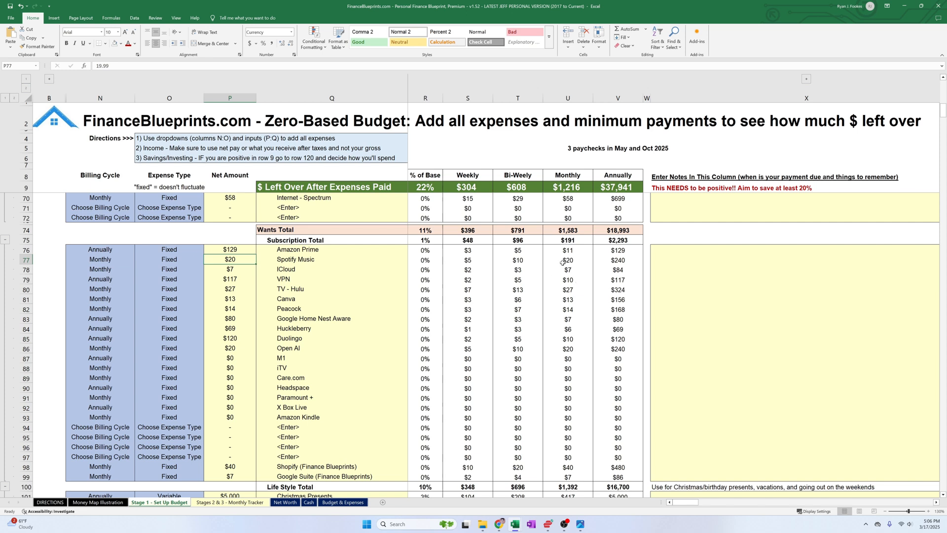
text(0)
key(Return)
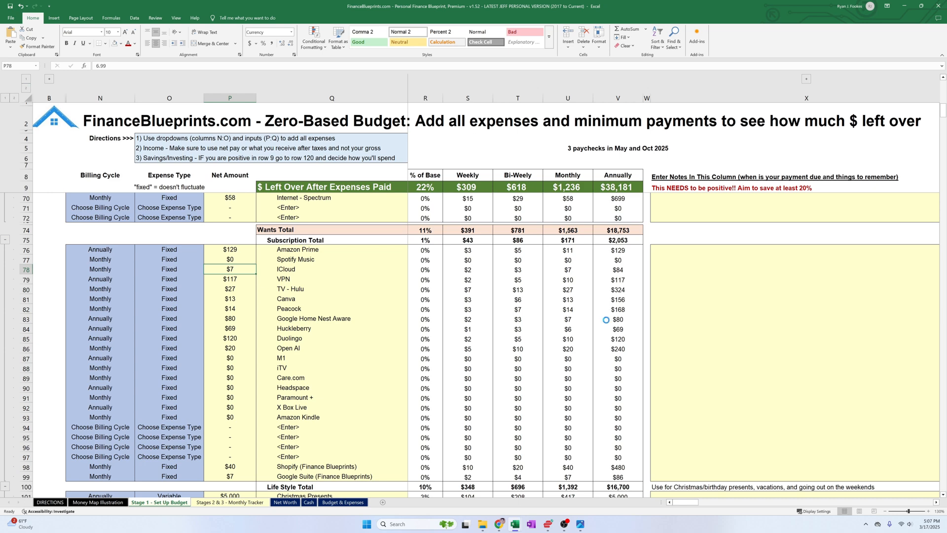
key(ctrl+z)
- Switch to the Finance Blueprints Resources page in the browser
key(alt+Tab)
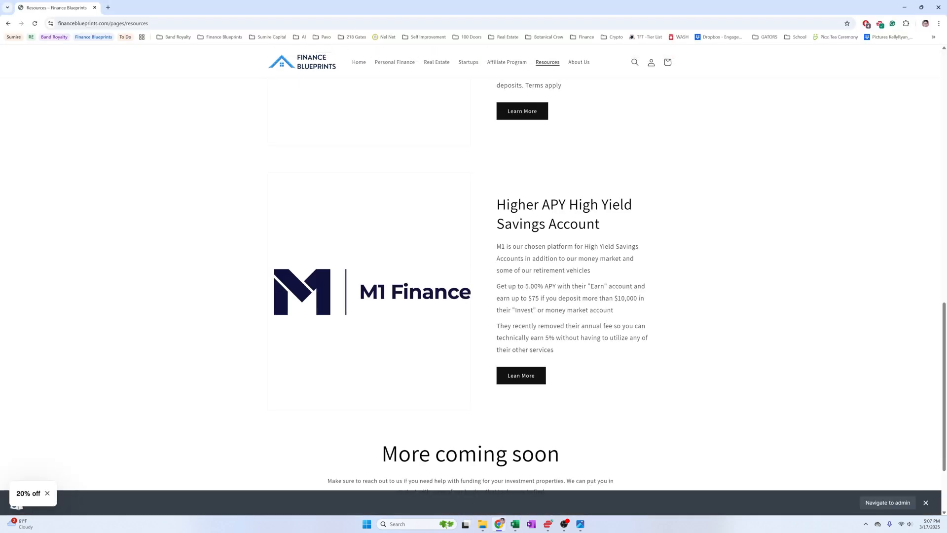
- Return to the Excel workbook and review the Budget & Expenses dashboard from the subscription section up to the 50/30/20 comparison
key(alt+Tab)
click(339, 495)
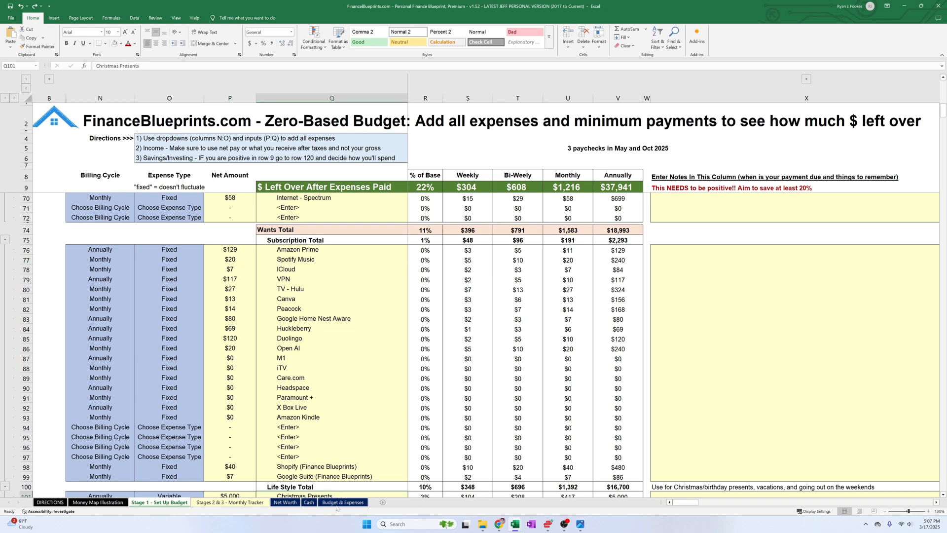
click(339, 506)
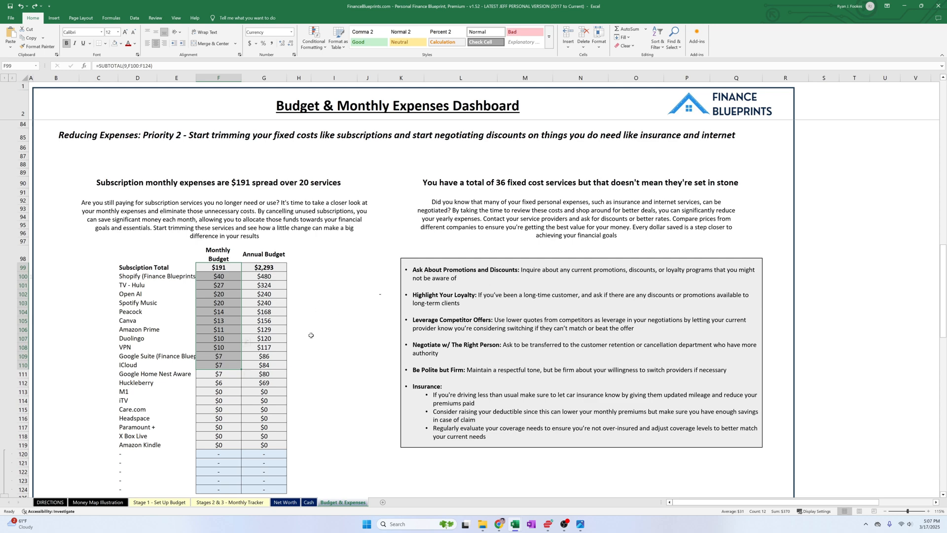
scroll(311, 336, down, 3)
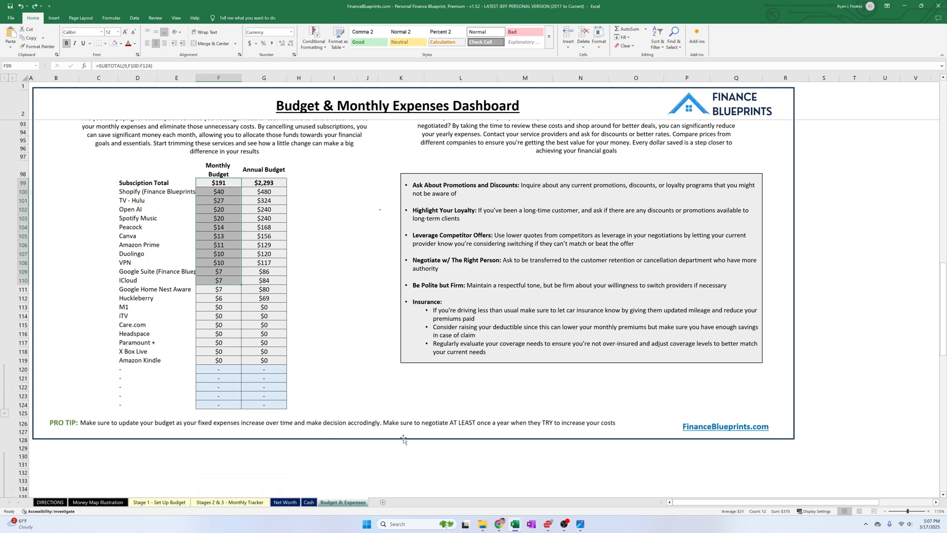
scroll(405, 437, up, 10)
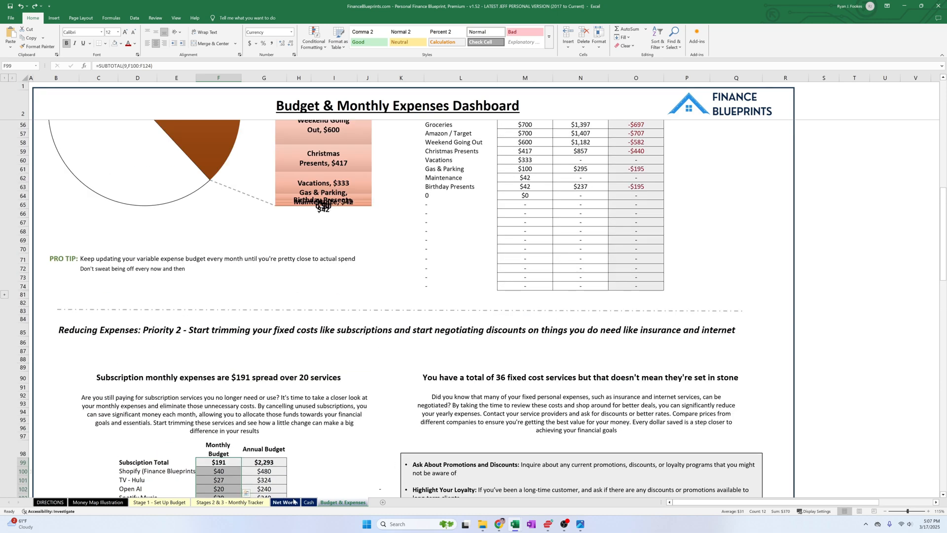
scroll(373, 457, up, 12)
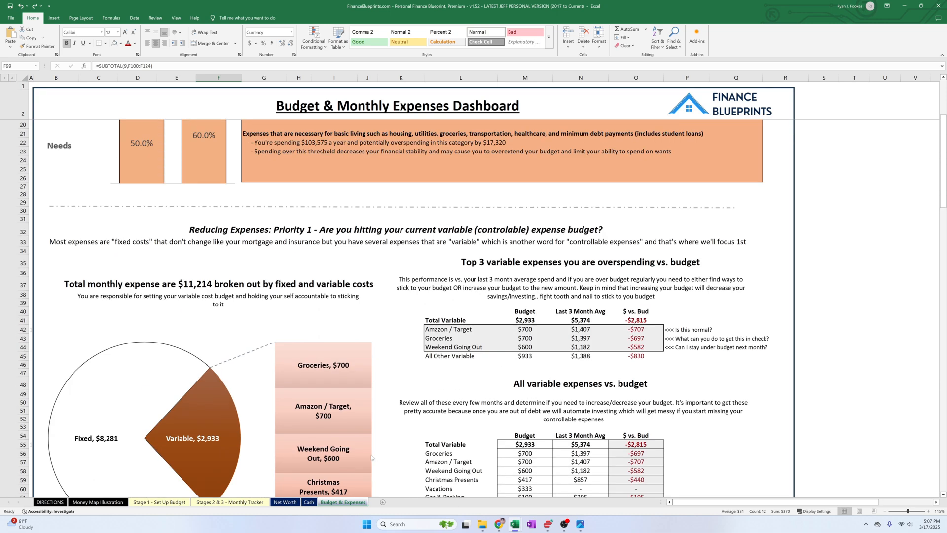
scroll(373, 458, up, 6)
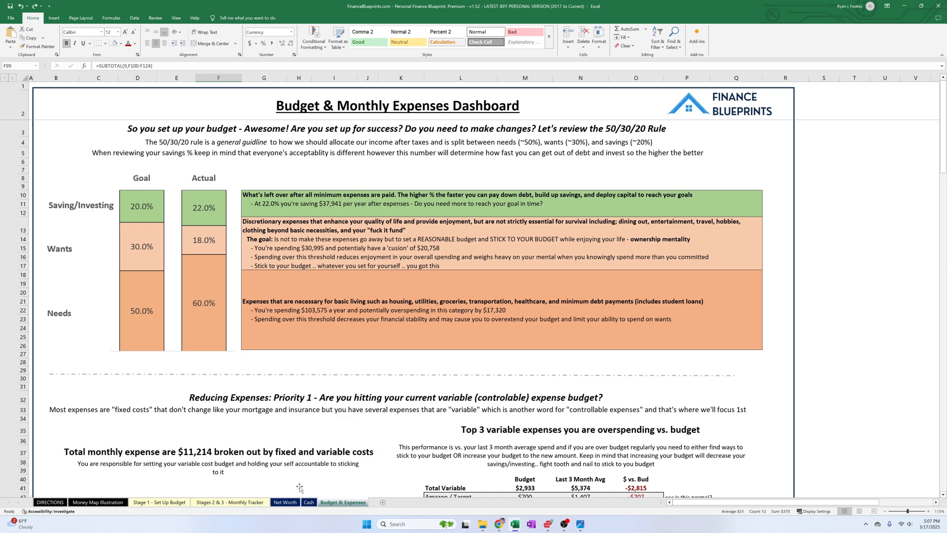
- Open the Monthly Tracker and examine the May-22 variable expenses, including the Groceries and Gas & Parking entries
click(195, 508)
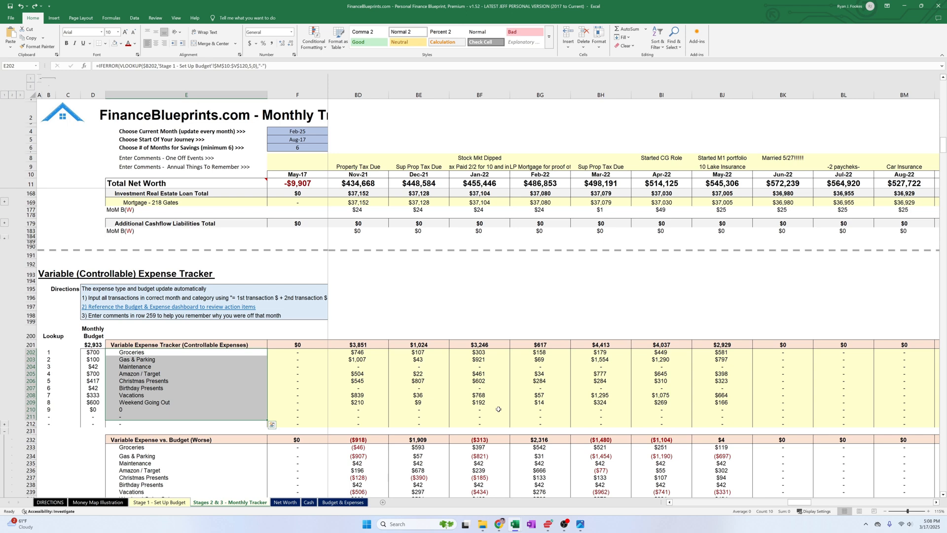
drag(722, 351, 722, 417)
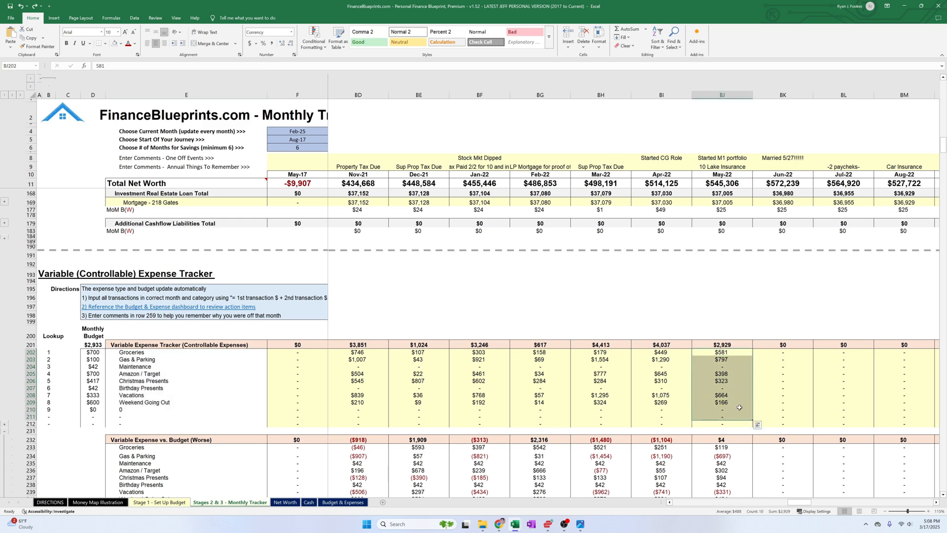
click(723, 351)
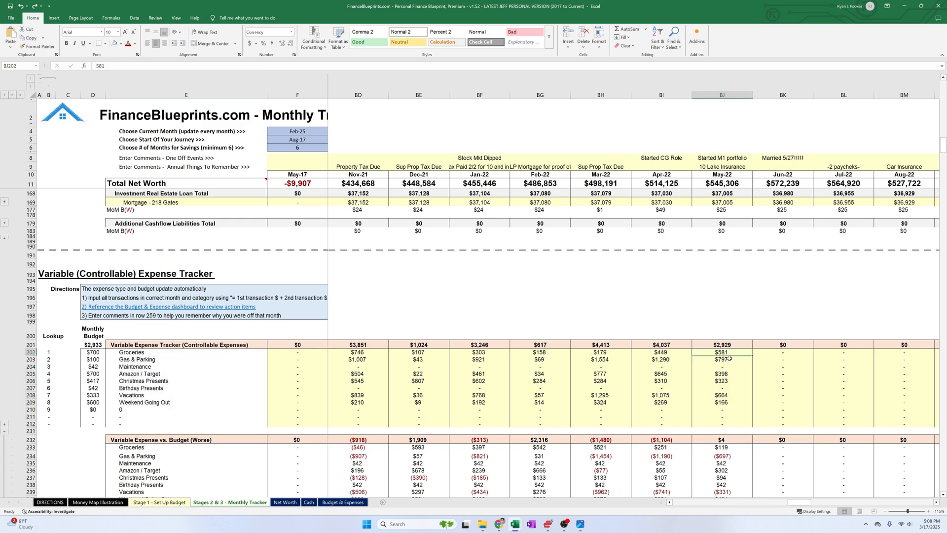
click(729, 358)
- Find Jan-25 in the variable expense tracker and inspect the transaction formulas for Groceries and Amazon / Target
drag(800, 503, 876, 506)
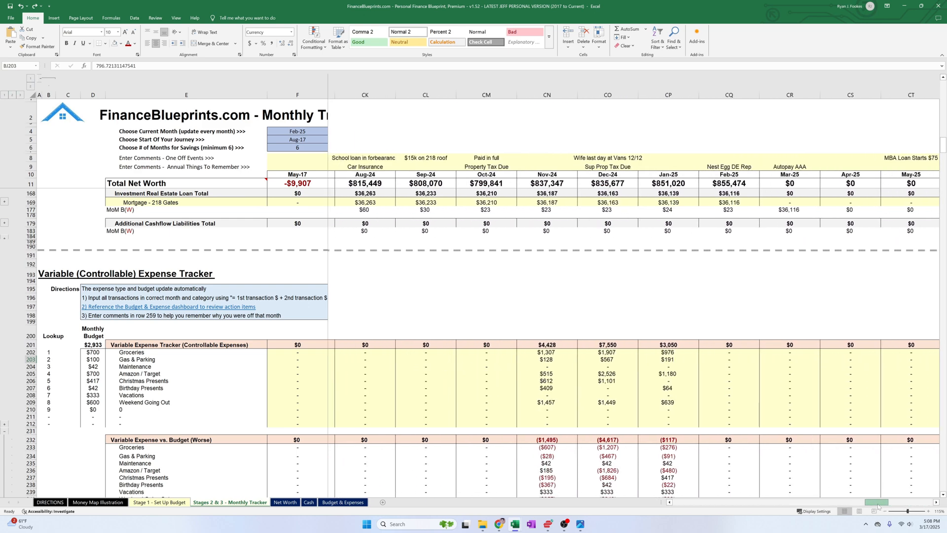
click(679, 353)
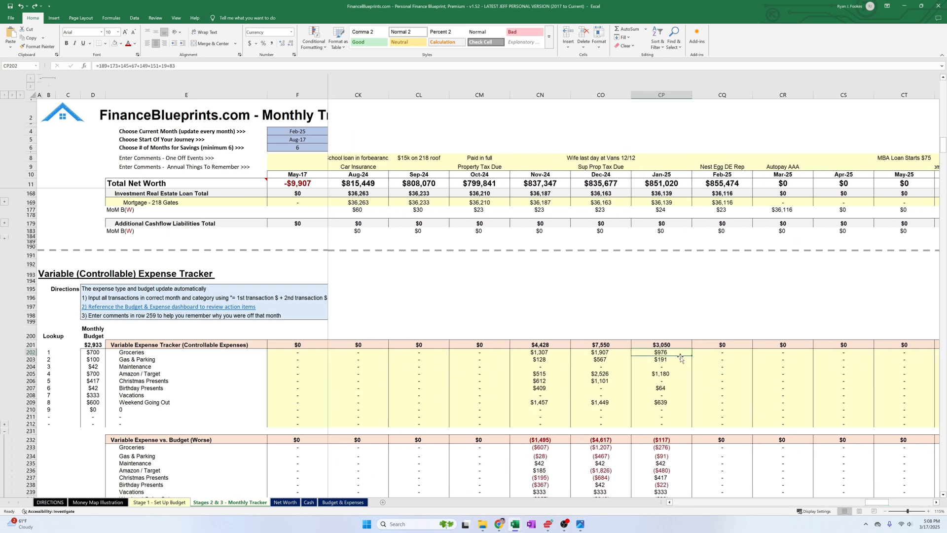
key(F2)
key(Return)
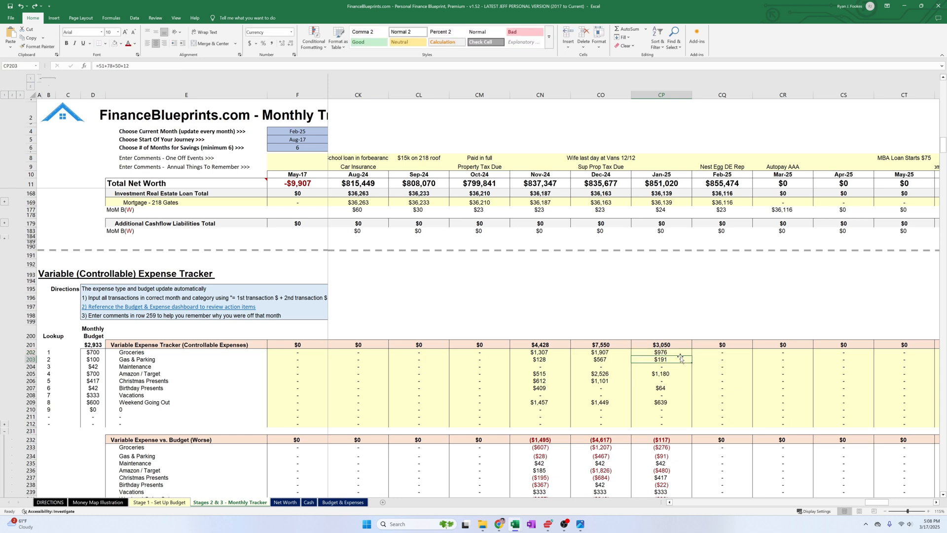
key(Down)
key(Down)
key(F2)
key(Return)
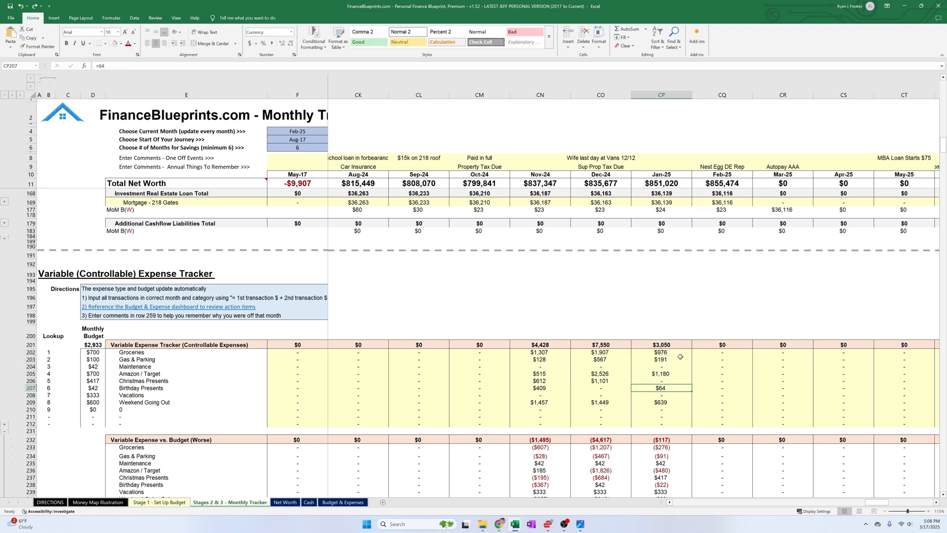
- Inspect the transaction formula behind the Jan-25 Weekend Going Out expense
key(Down)
key(Down)
key(Down)
key(F2)
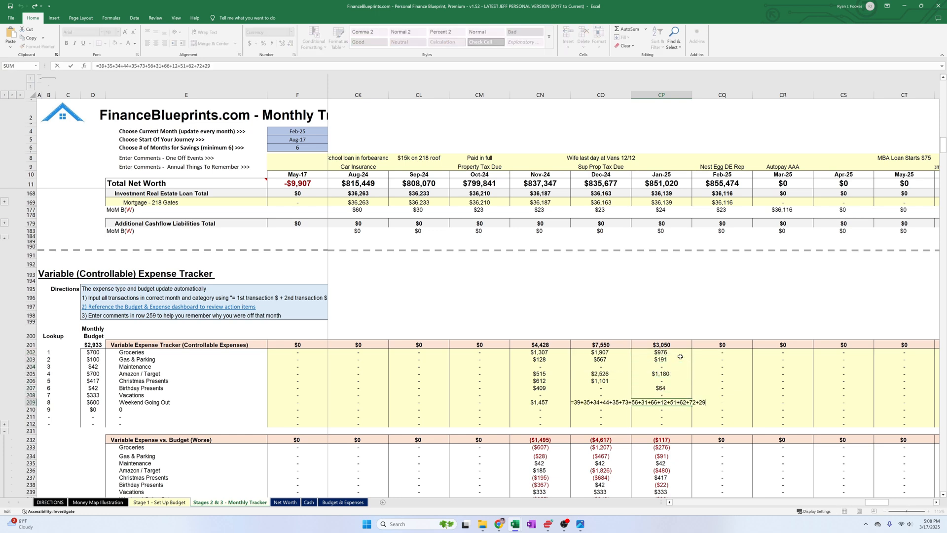
click(681, 401)
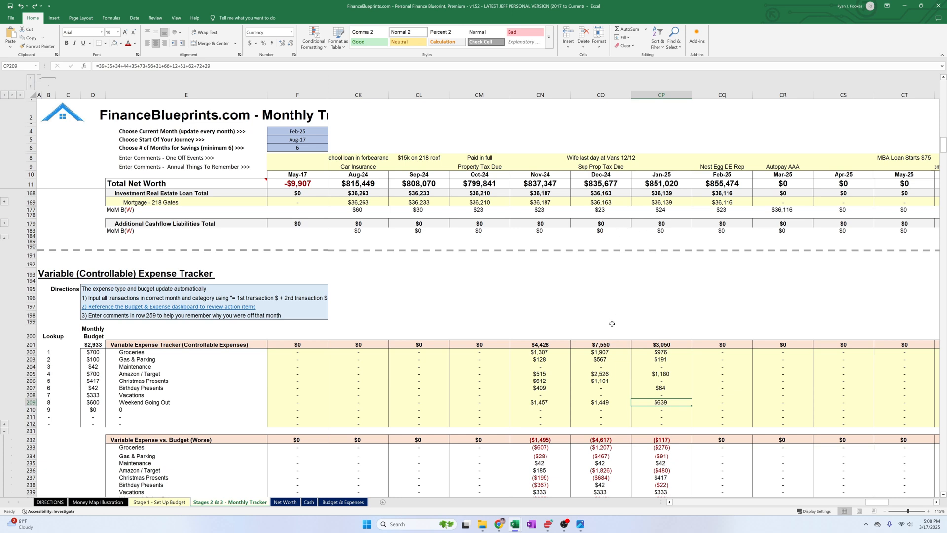
- Revisit the Stage 1 budget sheet, and switch to the browser to open the Finance Blueprints Personal Finance page
click(322, 173)
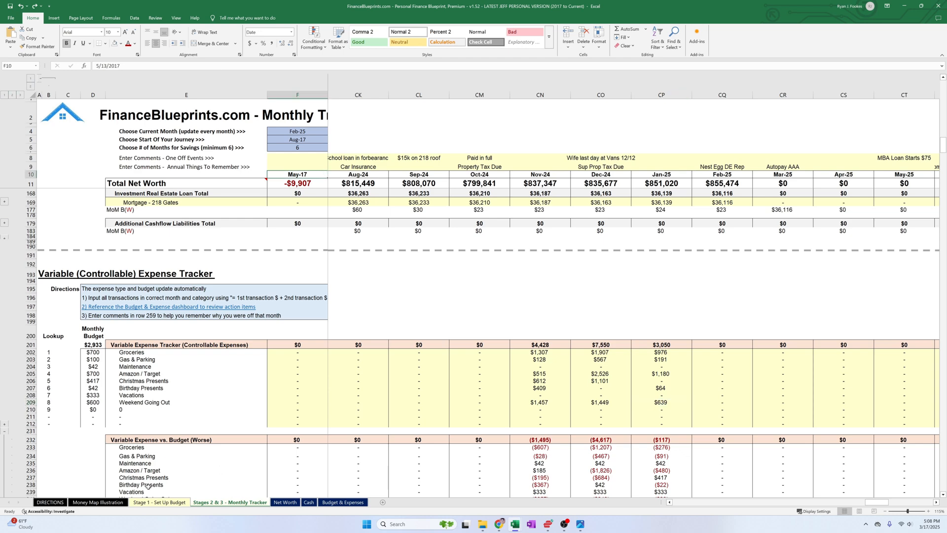
click(151, 502)
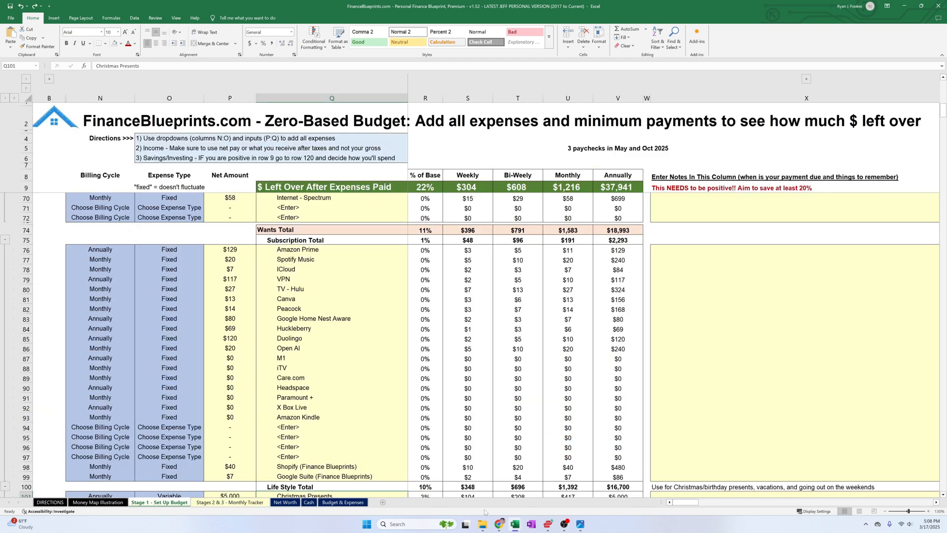
click(501, 522)
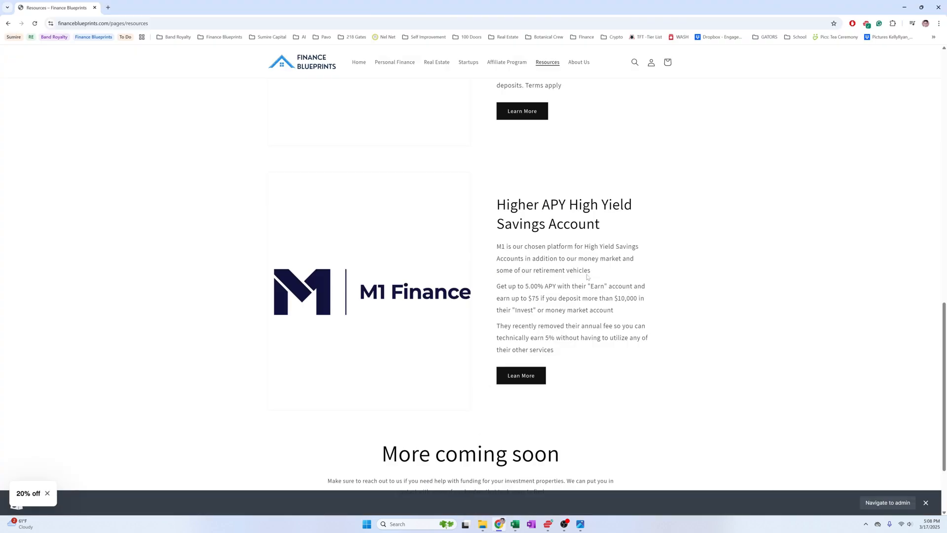
scroll(515, 350, up, 5)
click(401, 63)
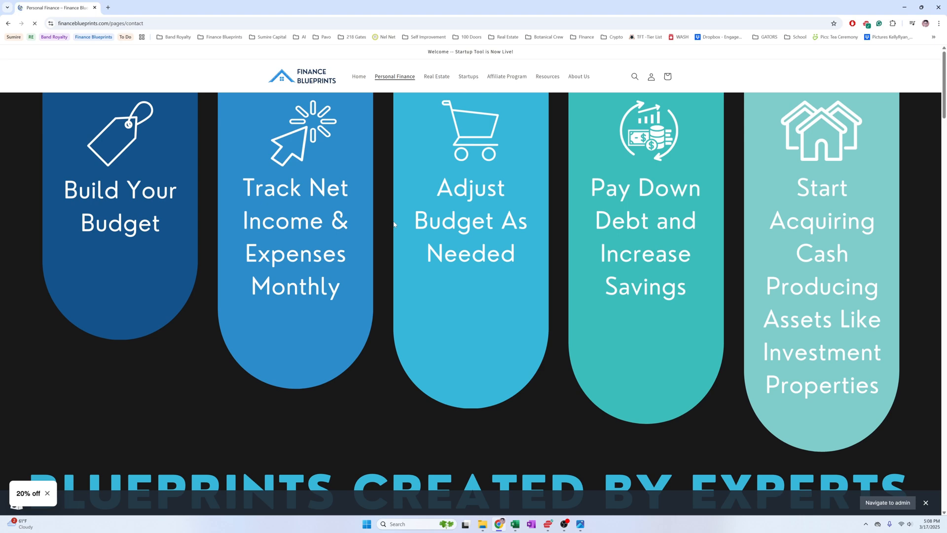
- Switch back to the Excel workbook and check Investment Real Estate in the Net Worth dashboard's asset mix chart
key(alt+Tab)
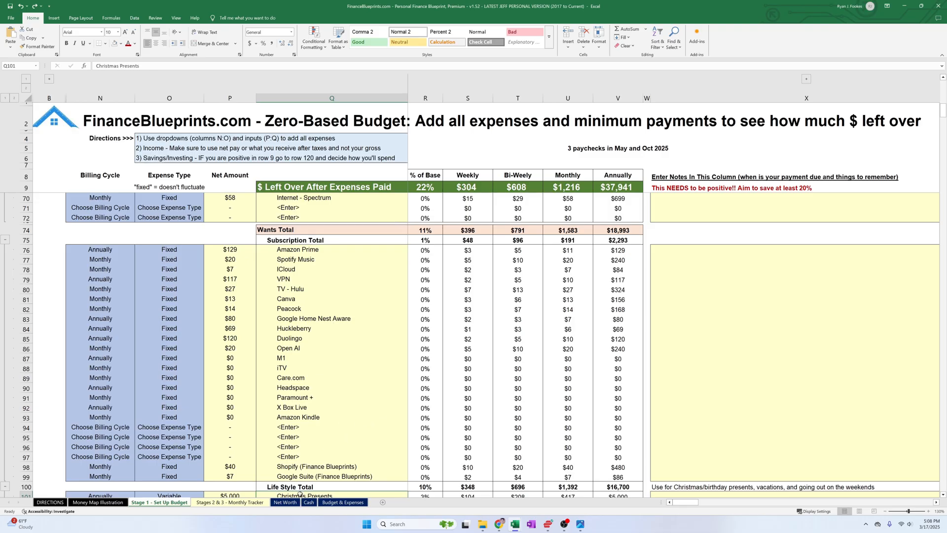
click(285, 502)
mouse_move(663, 242)
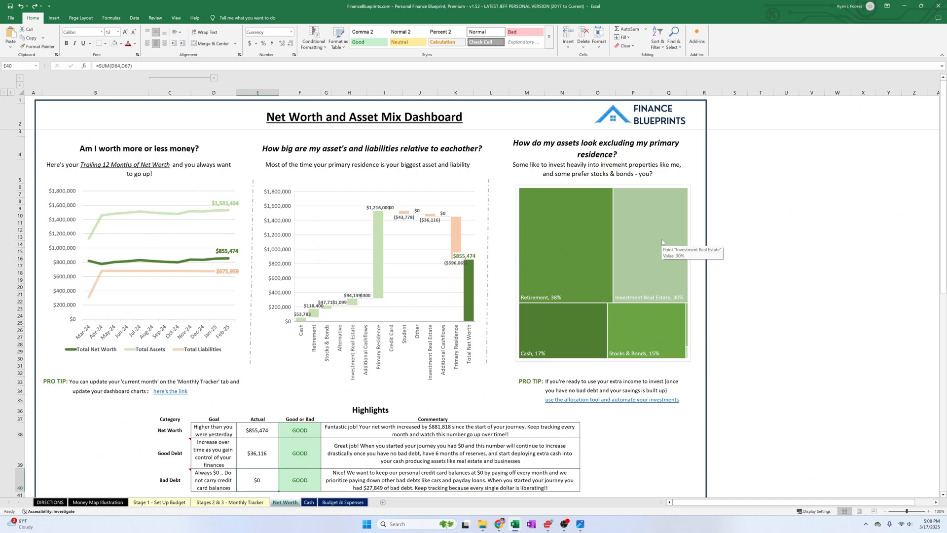
- Switch to the browser and look through the Startups page down to the sample financial reports
key(alt+Tab)
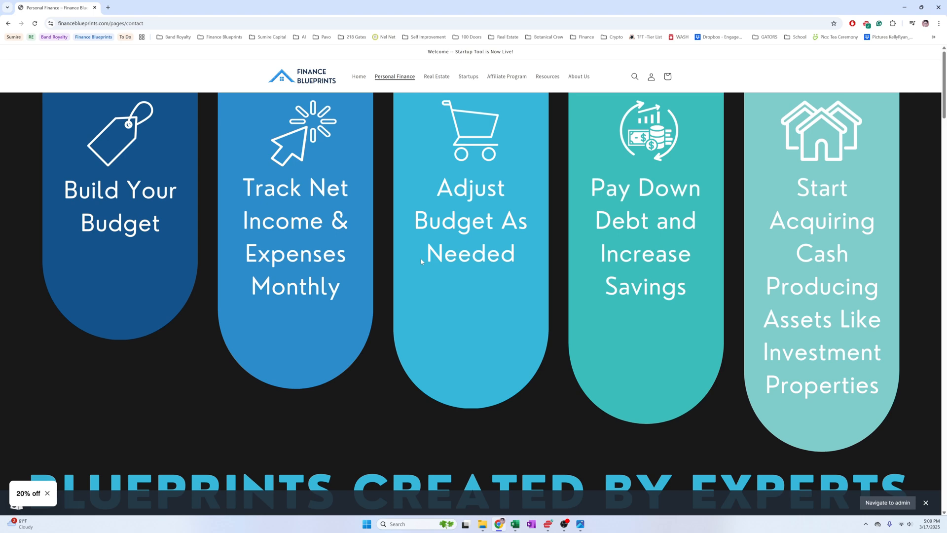
click(468, 77)
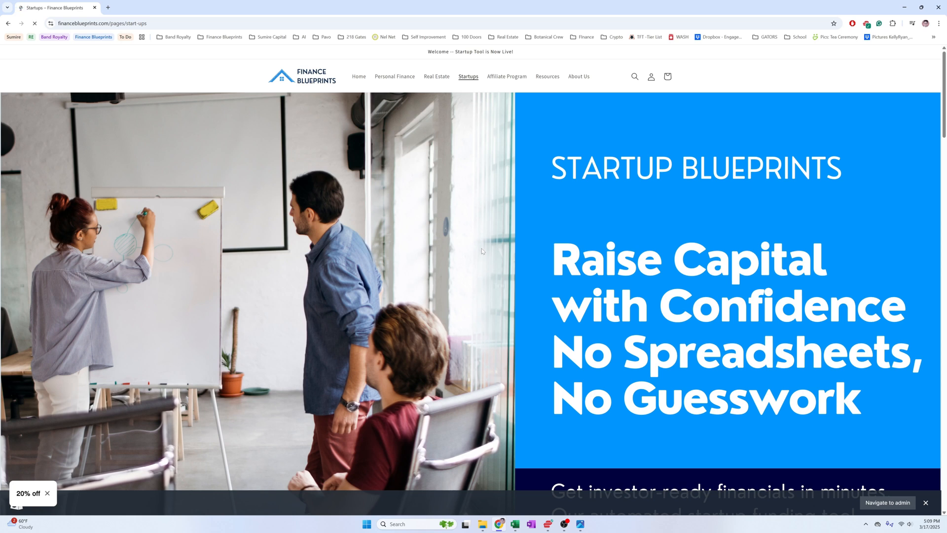
scroll(482, 251, down, 9)
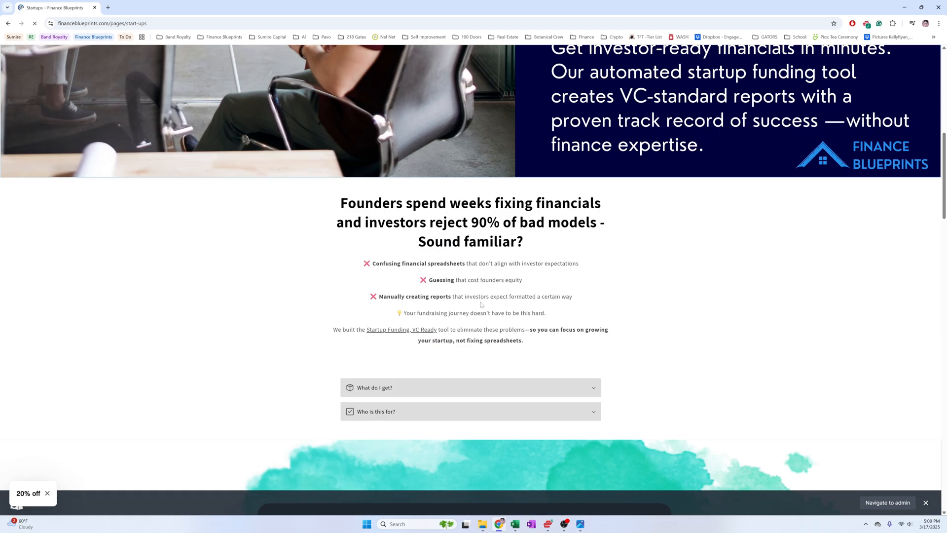
scroll(480, 304, down, 9)
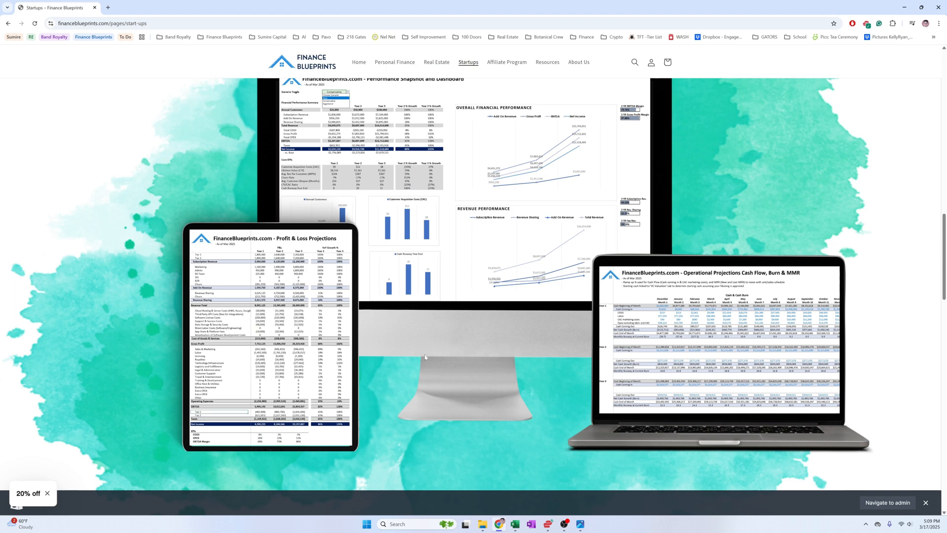
- Return to the Excel workbook to view the stages on the DIRECTIONS sheet, and switch to OBS
key(alt+Tab)
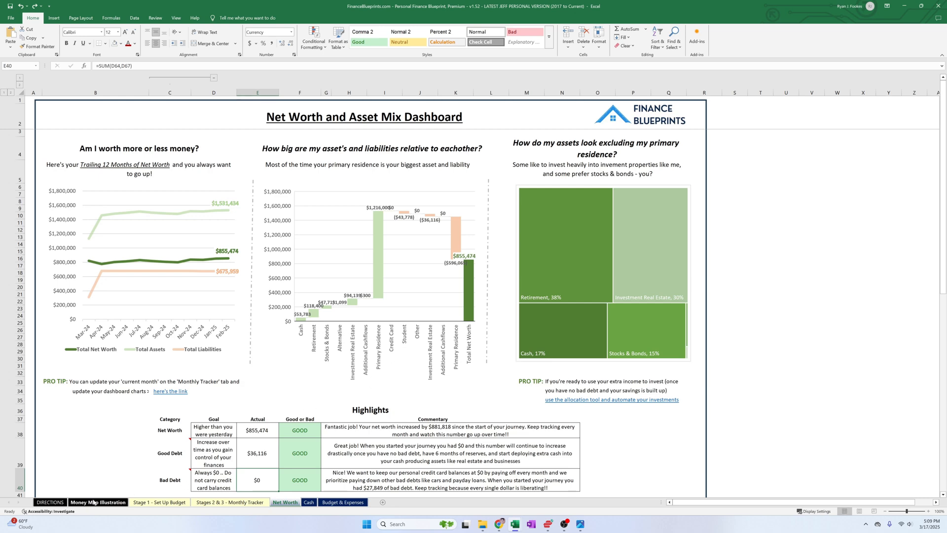
click(50, 502)
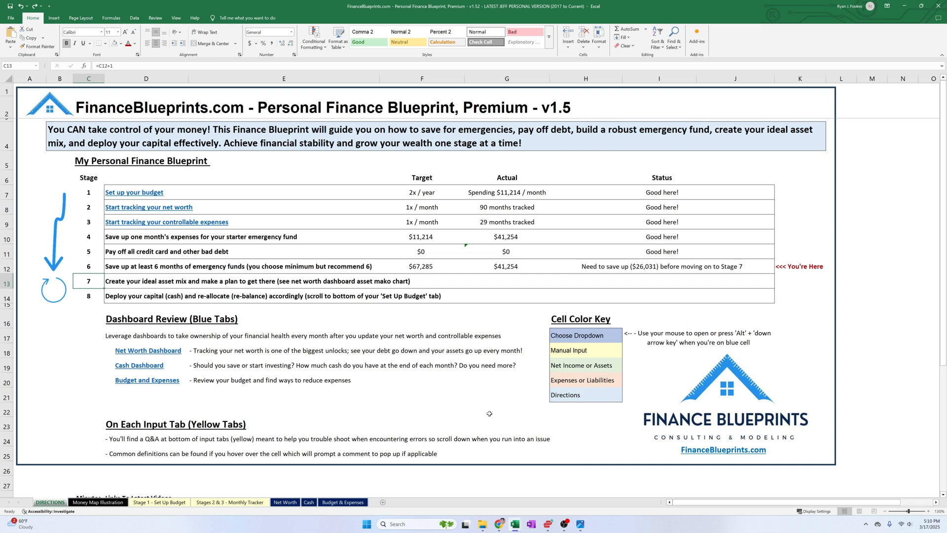
click(564, 524)
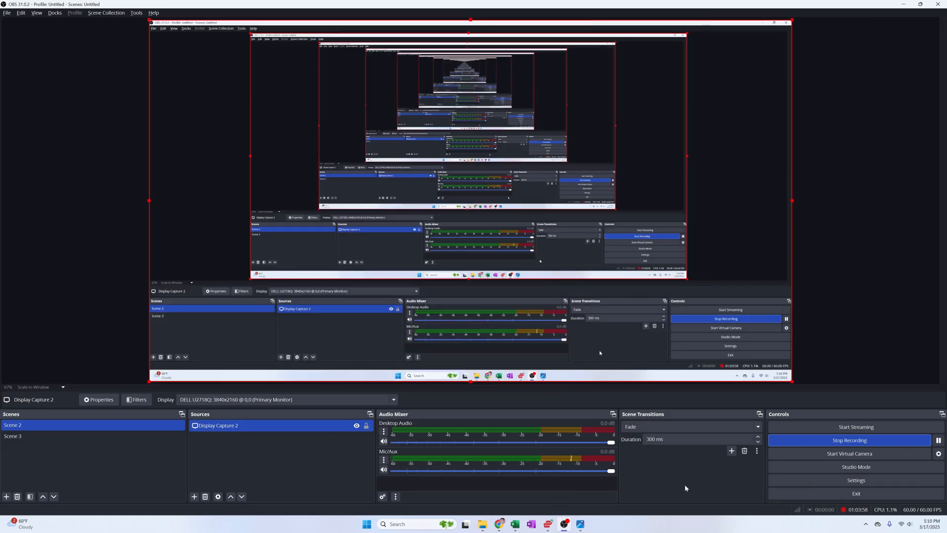